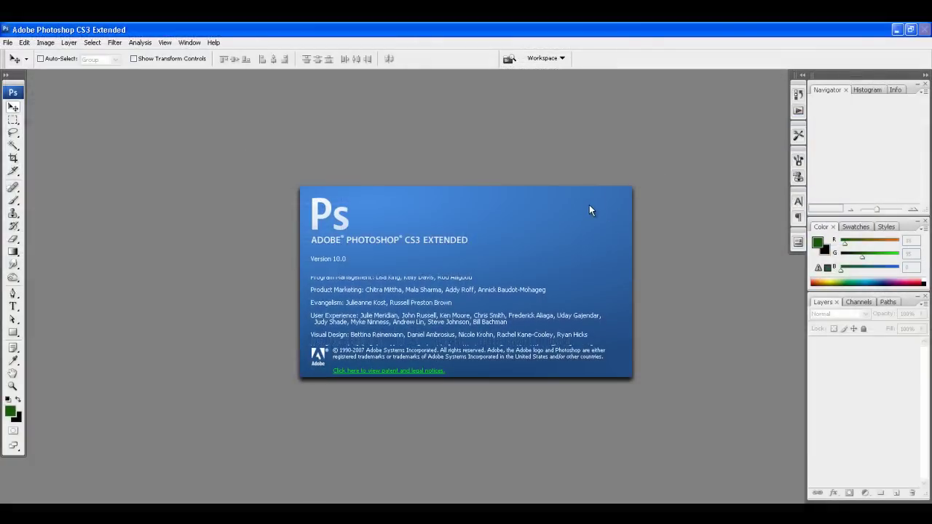
Dismiss the splash screen, expand the collapsed palette dock, and detach the History/Actions group and Tool Presets as floating palettes.
{"action": "left_click", "coordinate": [590, 211]}
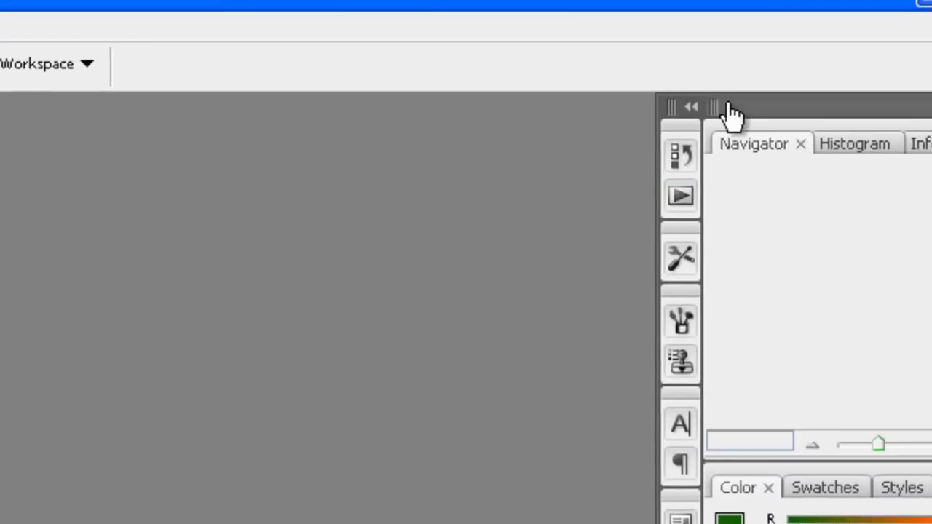
{"action": "left_click", "coordinate": [691, 109]}
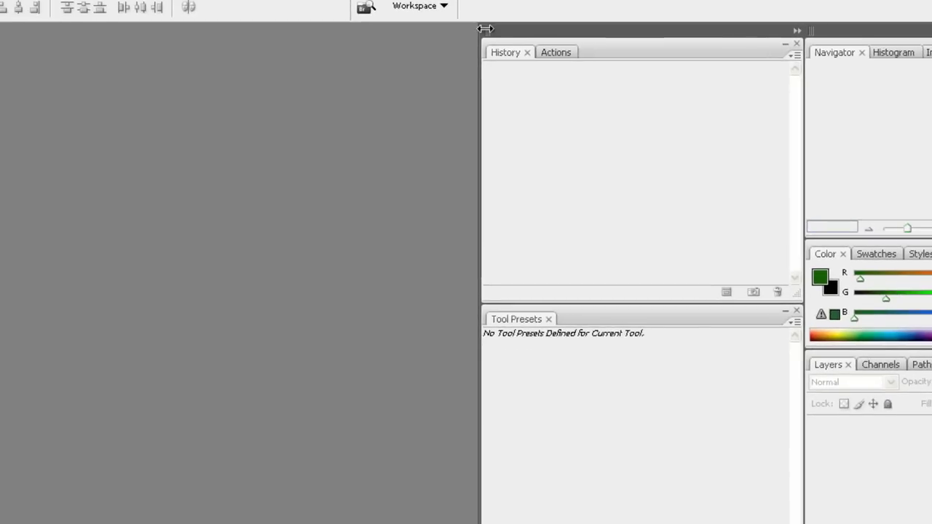
{"action": "left_click_drag", "start_coordinate": [157, 106], "coordinate": [0, 141]}
{"action": "left_click_drag", "start_coordinate": [278, 52], "coordinate": [568, 58]}
{"action": "left_click_drag", "start_coordinate": [634, 52], "coordinate": [57, 157]}
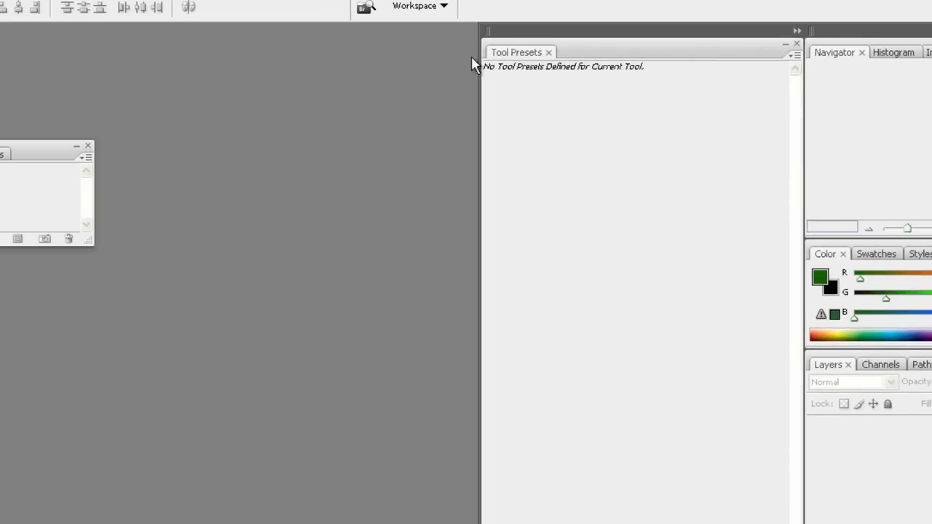
{"action": "mouse_move", "coordinate": [493, 56]}
{"action": "left_mouse_down"}
{"action": "mouse_move", "coordinate": [247, 177]}
{"action": "mouse_move", "coordinate": [167, 130]}
{"action": "left_mouse_up"}
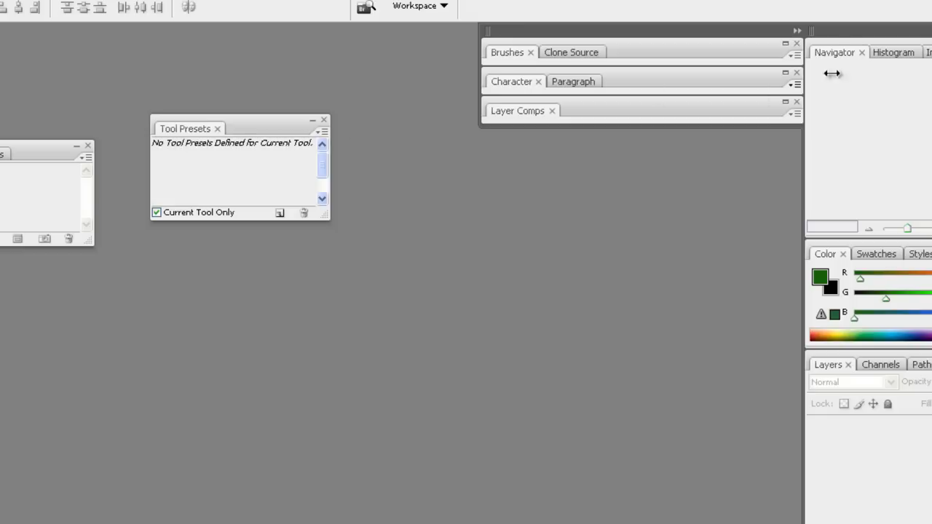
Close the Brushes, Character and Layer Comps palette groups and the floating Tool Presets palette.
{"action": "left_click", "coordinate": [797, 44]}
{"action": "left_click", "coordinate": [797, 44]}
{"action": "left_click", "coordinate": [797, 43]}
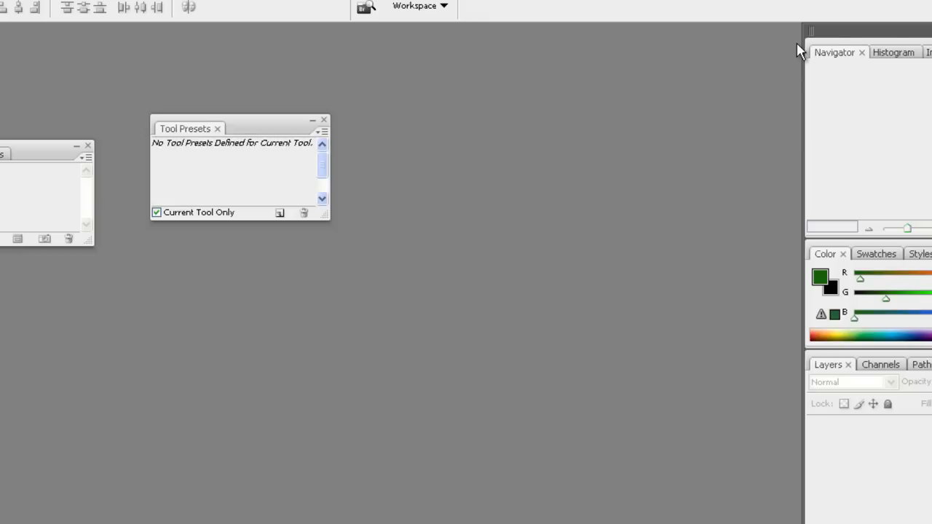
{"action": "left_click", "coordinate": [322, 120]}
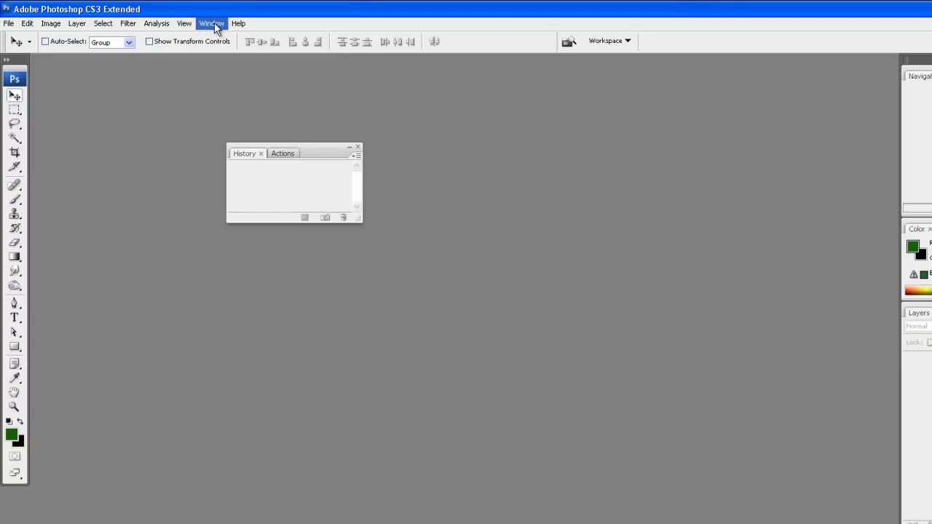
{"action": "left_click", "coordinate": [213, 24]}
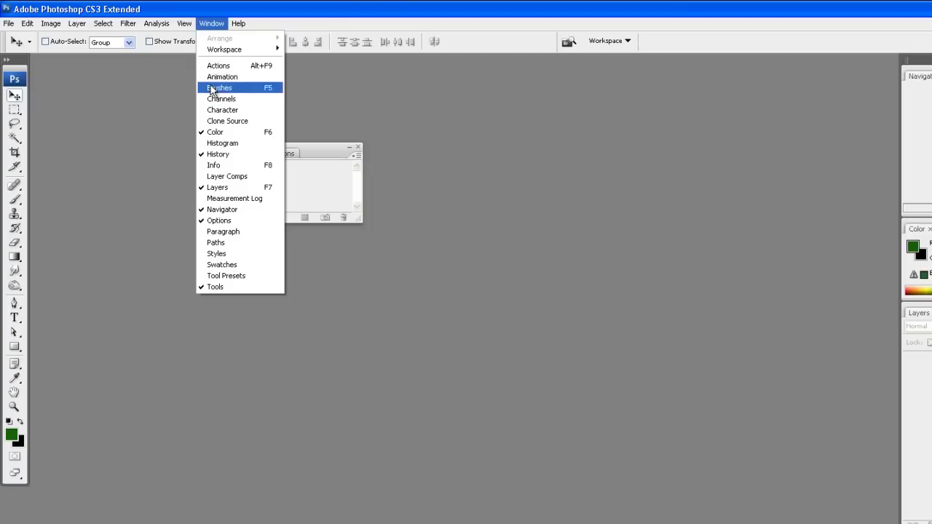
{"action": "left_click", "coordinate": [218, 23]}
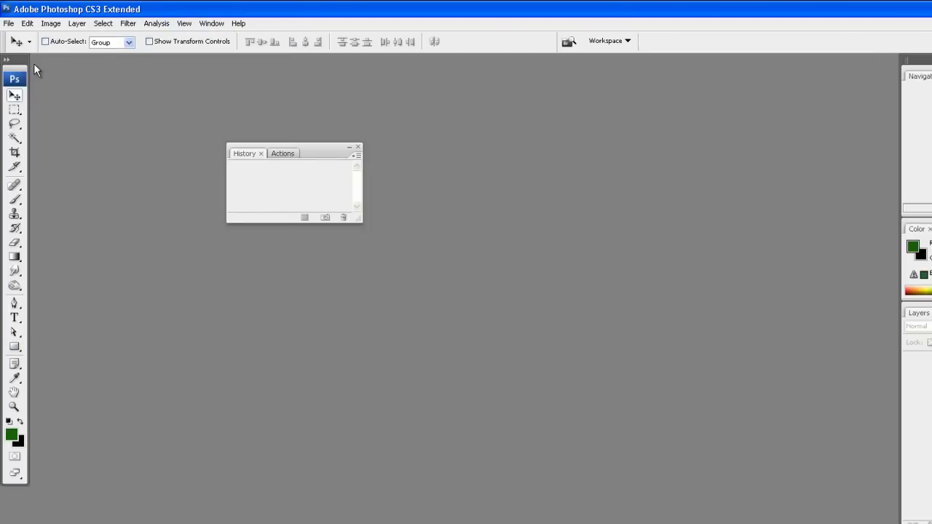
Toggle the toolbox between its one-column and two-column layouts, keeping it docked as one column.
{"action": "left_click", "coordinate": [6, 60]}
{"action": "left_click", "coordinate": [6, 60]}
{"action": "left_click", "coordinate": [6, 61]}
{"action": "left_click", "coordinate": [5, 61]}
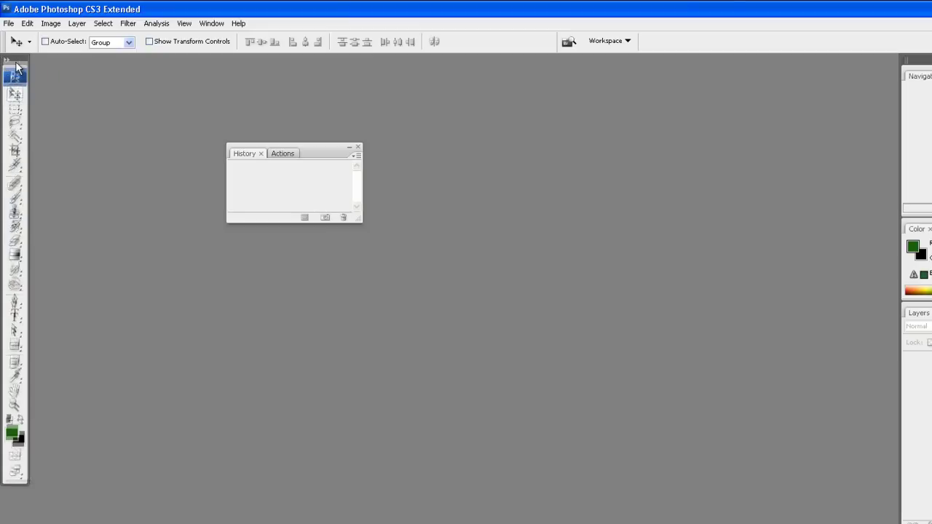
{"action": "mouse_move", "coordinate": [16, 67]}
{"action": "left_mouse_down"}
{"action": "mouse_move", "coordinate": [534, 65]}
{"action": "mouse_move", "coordinate": [172, 86]}
{"action": "mouse_move", "coordinate": [12, 66]}
{"action": "left_mouse_up"}
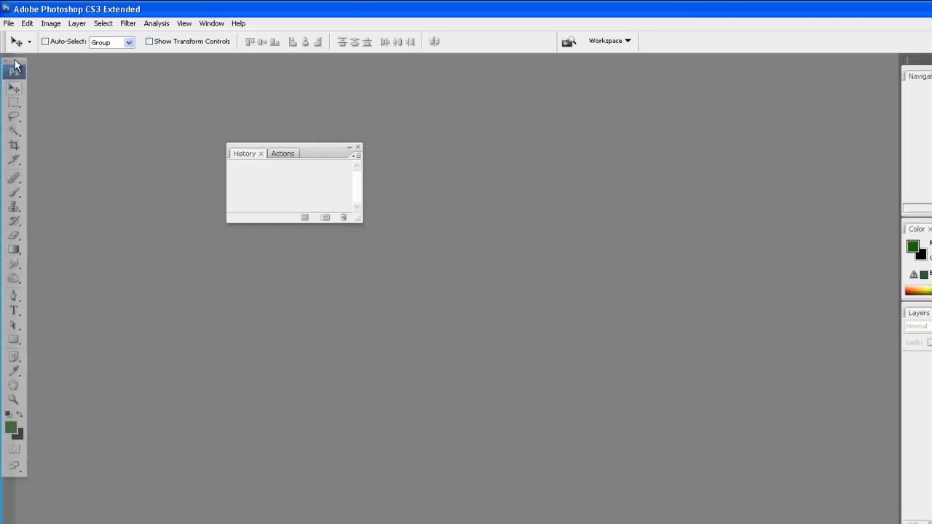
Hide the Tools palette and show it again.
{"action": "left_click", "coordinate": [222, 25]}
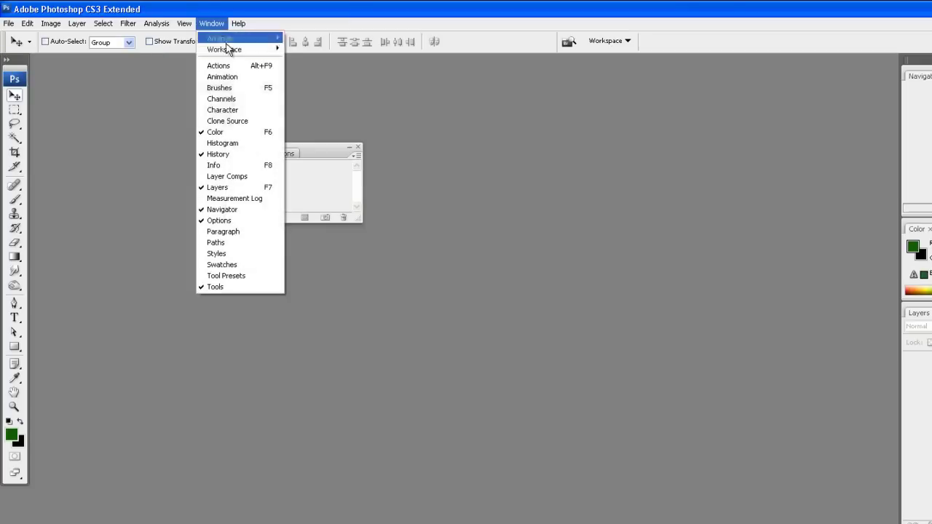
{"action": "left_click", "coordinate": [236, 286]}
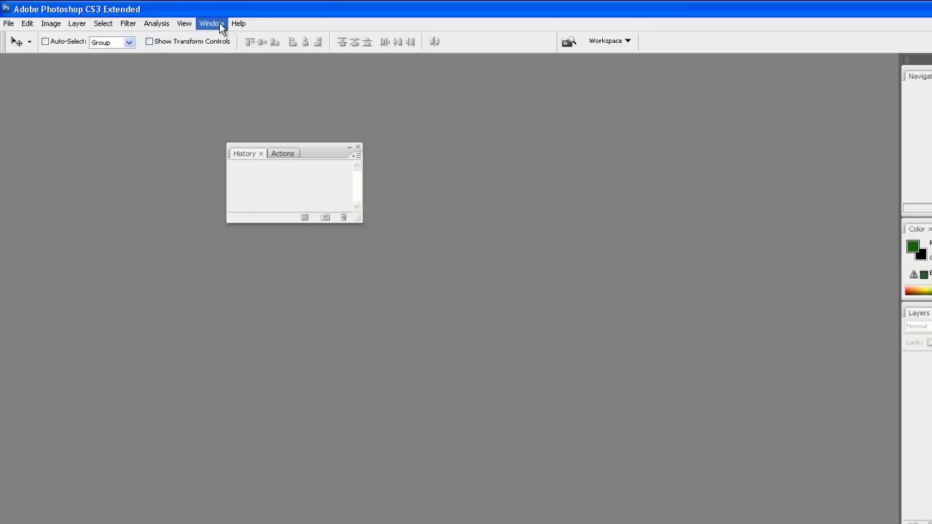
{"action": "left_click", "coordinate": [222, 24]}
{"action": "left_click", "coordinate": [246, 287]}
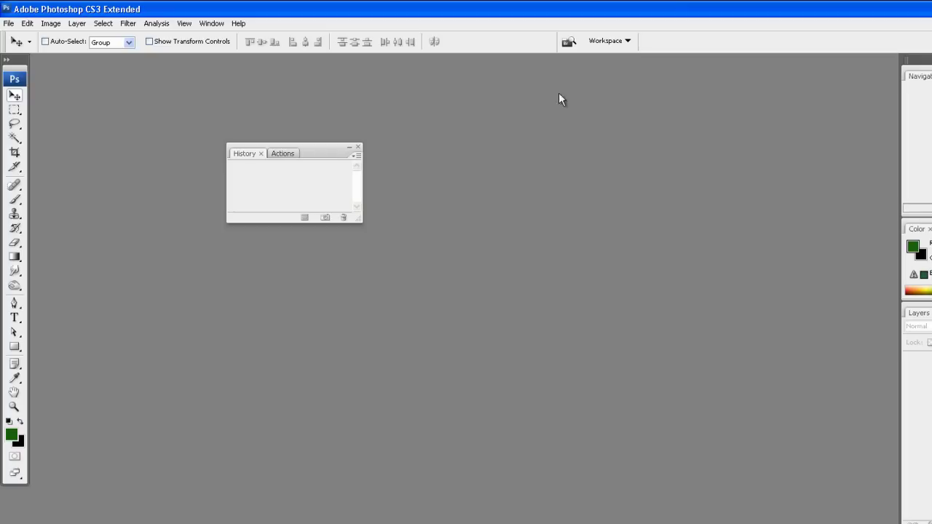
Close the Actions palette and the docked Color and Navigator palette groups.
{"action": "left_click", "coordinate": [284, 154]}
{"action": "left_click", "coordinate": [297, 153]}
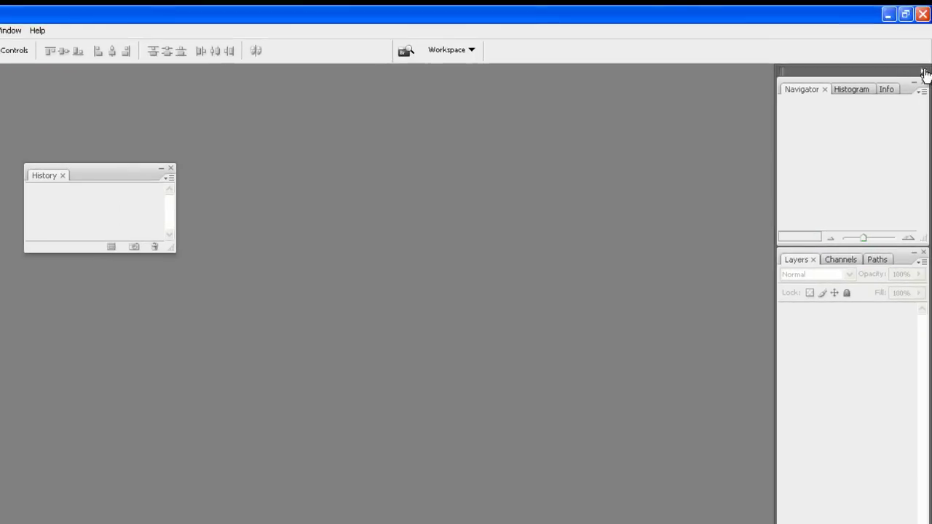
{"action": "left_click", "coordinate": [924, 82]}
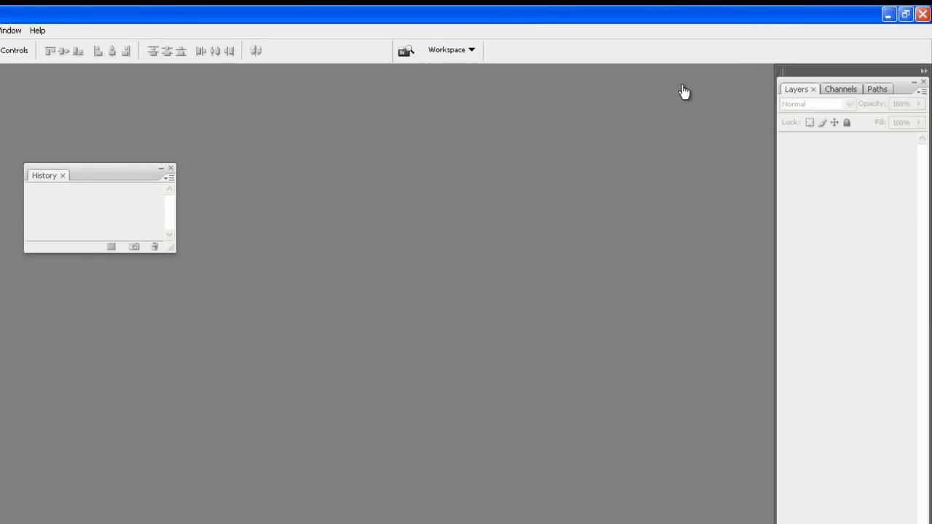
Detach the Layers and Paths palettes from the dock as floating palettes and close the Channels palette.
{"action": "left_click_drag", "start_coordinate": [788, 87], "coordinate": [422, 97]}
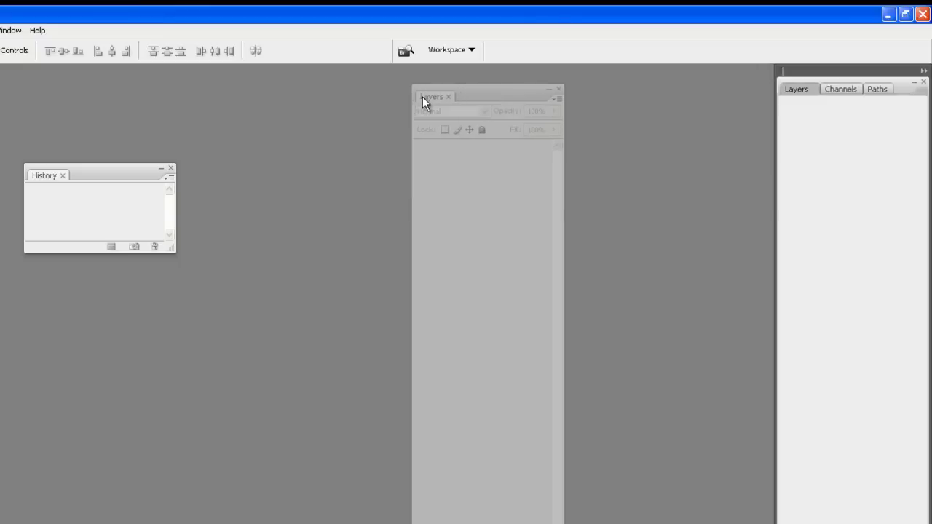
{"action": "left_click_drag", "start_coordinate": [791, 90], "coordinate": [627, 98]}
{"action": "left_click", "coordinate": [636, 96]}
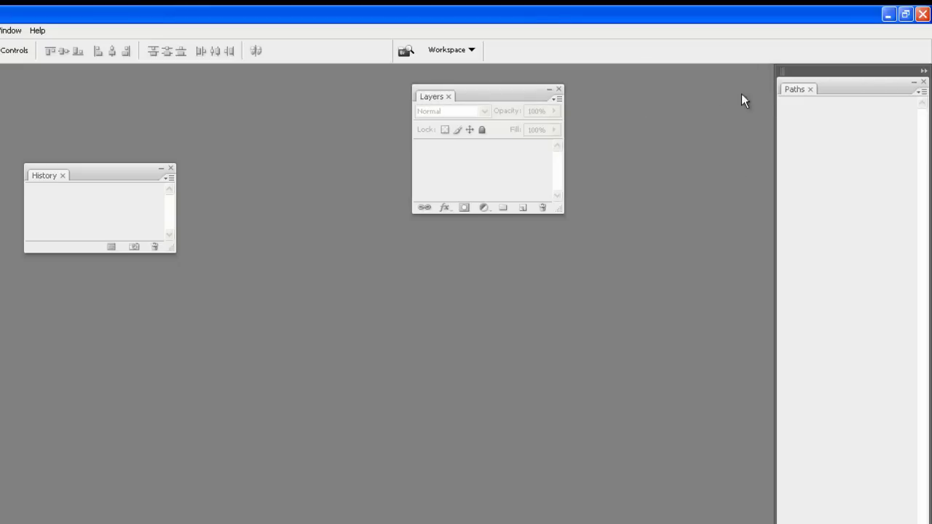
{"action": "left_click_drag", "start_coordinate": [791, 88], "coordinate": [762, 206]}
Snap the floating Layers, Paths and History palettes together into one vertical stack.
{"action": "left_click_drag", "start_coordinate": [516, 93], "coordinate": [609, 128]}
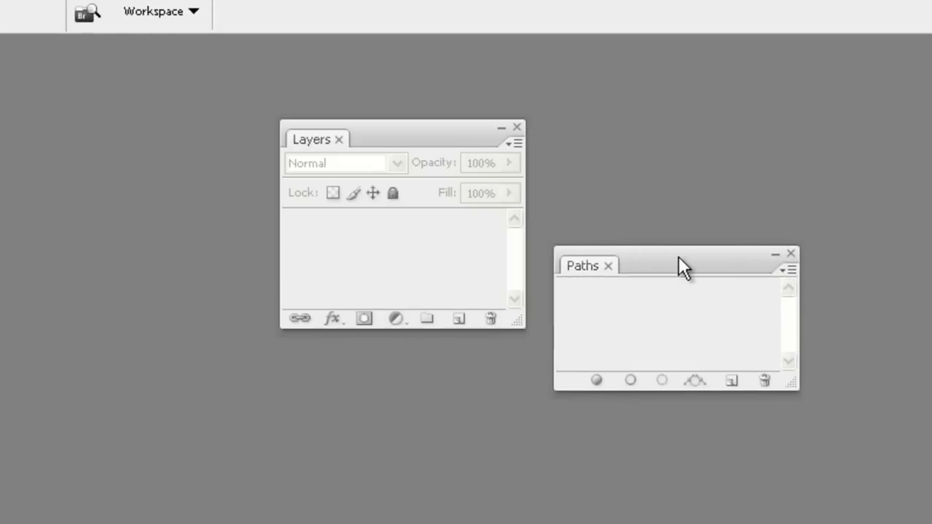
{"action": "left_click_drag", "start_coordinate": [679, 257], "coordinate": [146, 191]}
{"action": "left_click_drag", "start_coordinate": [158, 176], "coordinate": [407, 356]}
{"action": "left_click_drag", "start_coordinate": [229, 364], "coordinate": [615, 345]}
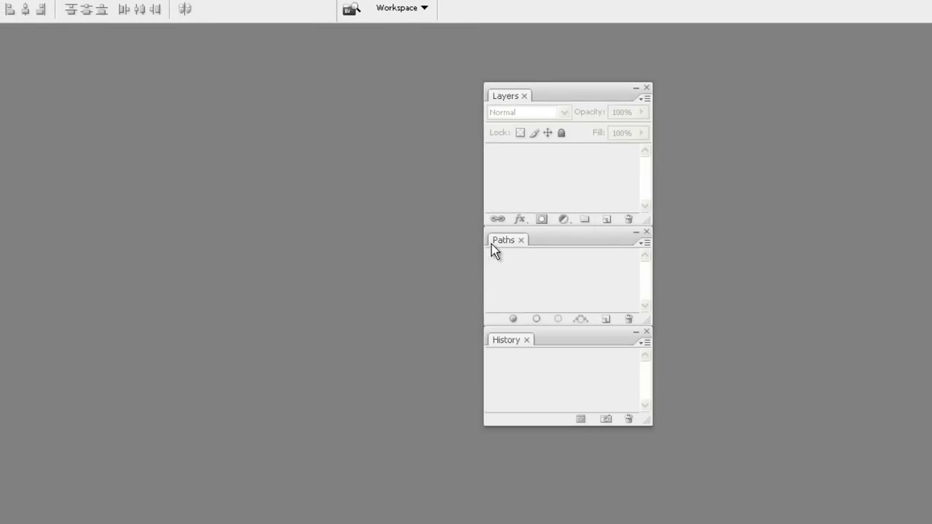
Merge the Paths palette into the Layers palette group and switch between the two palettes.
{"action": "left_click_drag", "start_coordinate": [491, 244], "coordinate": [543, 105]}
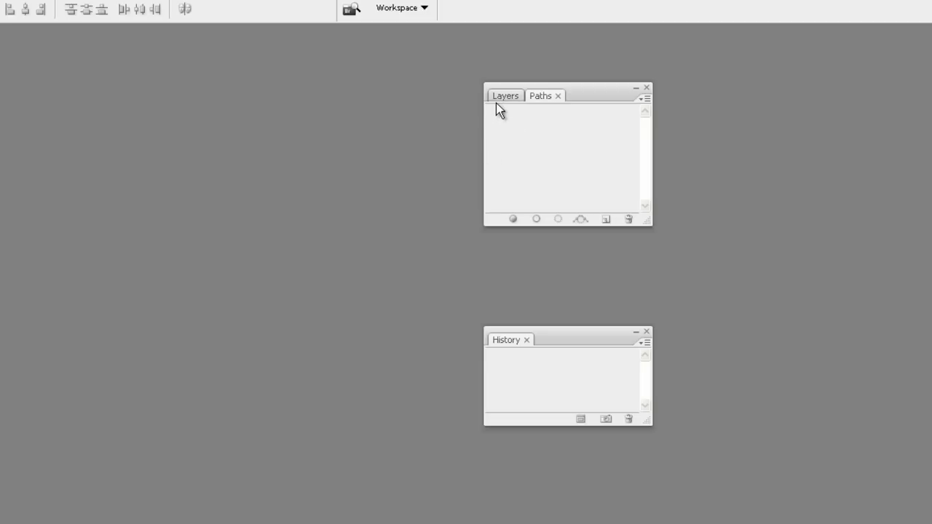
{"action": "left_click", "coordinate": [503, 97]}
{"action": "left_click", "coordinate": [547, 96]}
{"action": "left_click", "coordinate": [501, 97]}
{"action": "left_click", "coordinate": [548, 97]}
Enlarge the Layers/Paths group and arrange it above the History palette along the workspace's right edge.
{"action": "left_click_drag", "start_coordinate": [554, 346], "coordinate": [390, 244]}
{"action": "left_click_drag", "start_coordinate": [649, 223], "coordinate": [768, 478]}
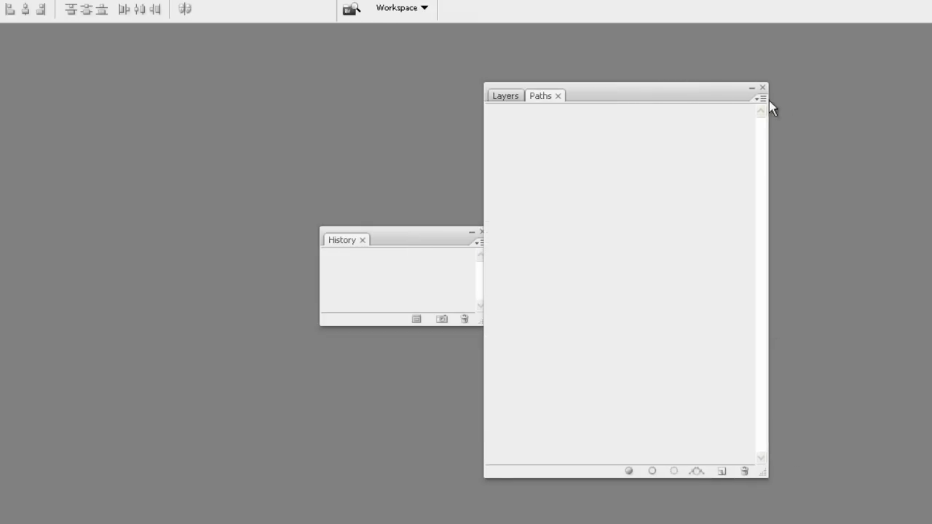
{"action": "left_click", "coordinate": [753, 89]}
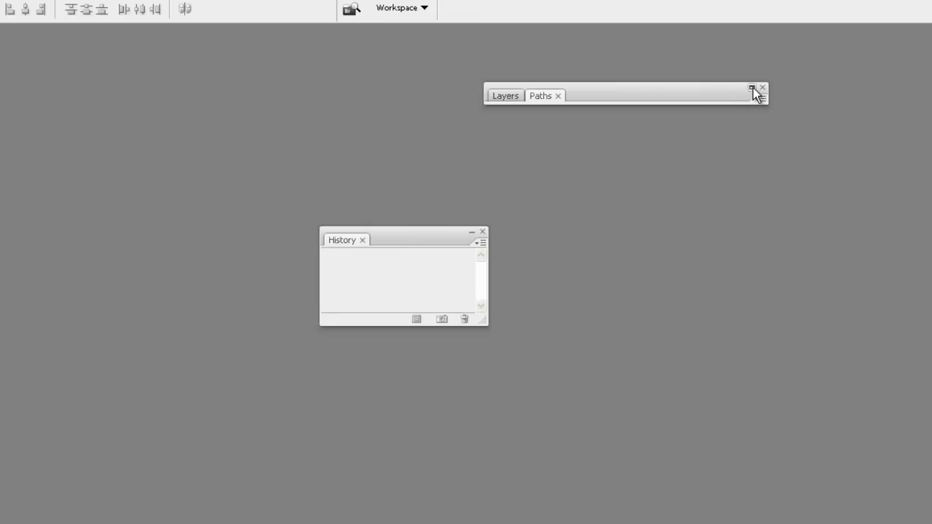
{"action": "left_click", "coordinate": [754, 88]}
{"action": "left_click_drag", "start_coordinate": [707, 94], "coordinate": [870, 71]}
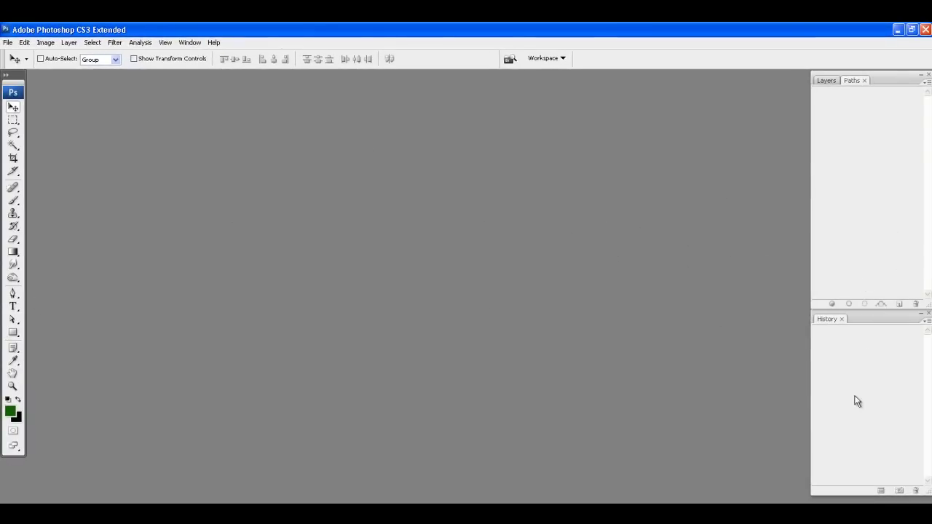
{"action": "left_click", "coordinate": [192, 42]}
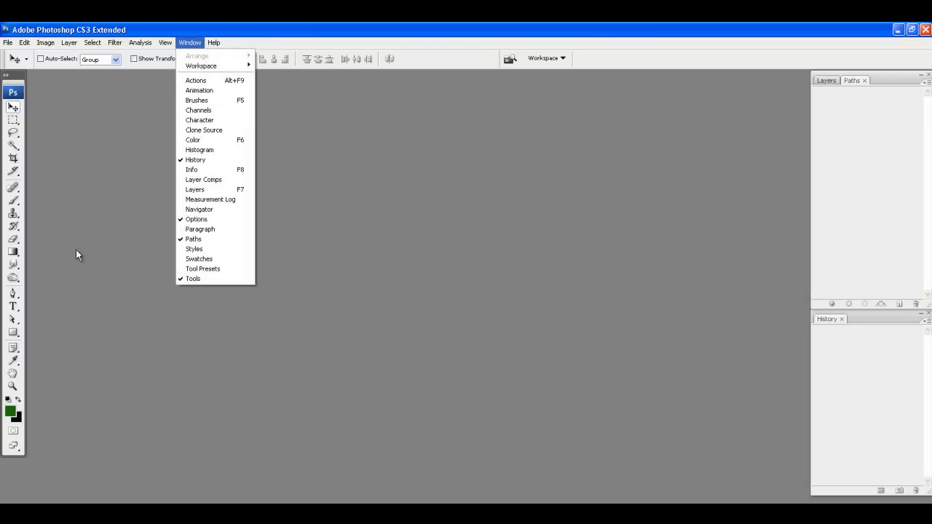
{"action": "left_click", "coordinate": [190, 42]}
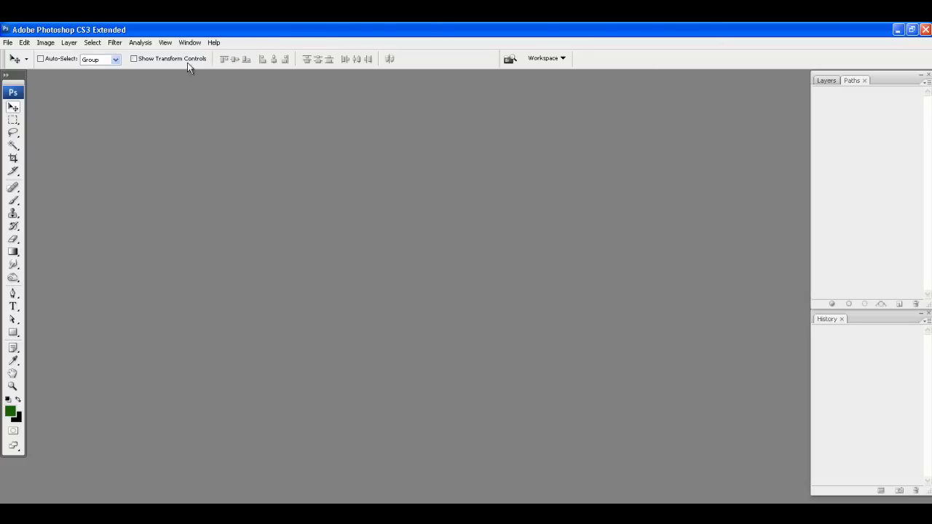
{"action": "left_click", "coordinate": [189, 44]}
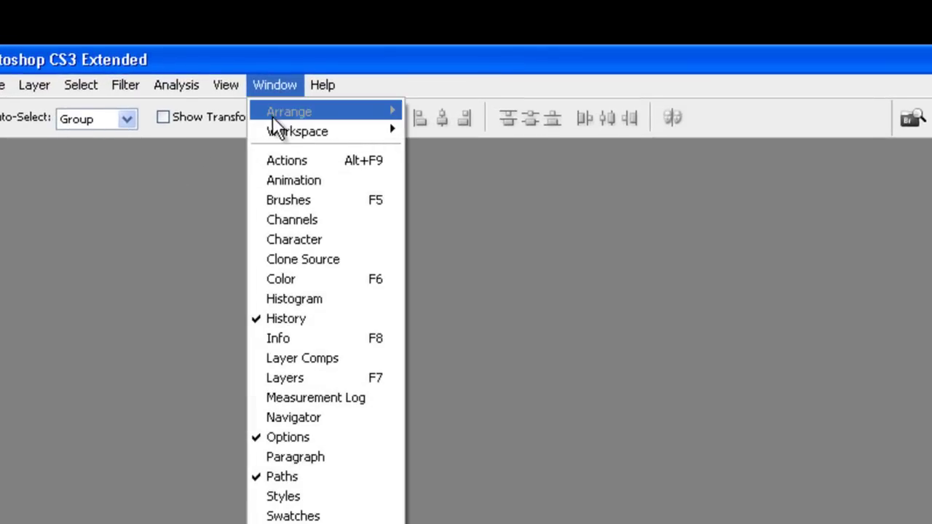
{"action": "mouse_move", "coordinate": [293, 130]}
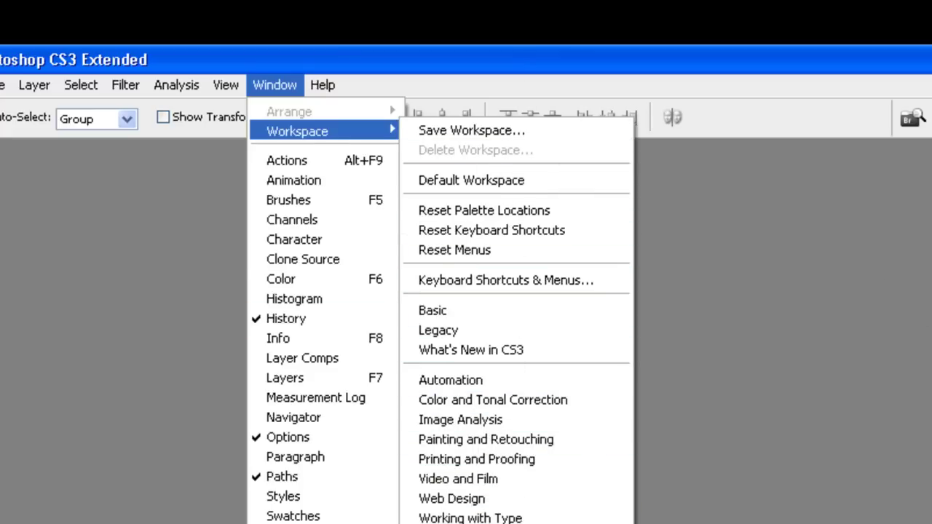
{"action": "key", "text": "Escape"}
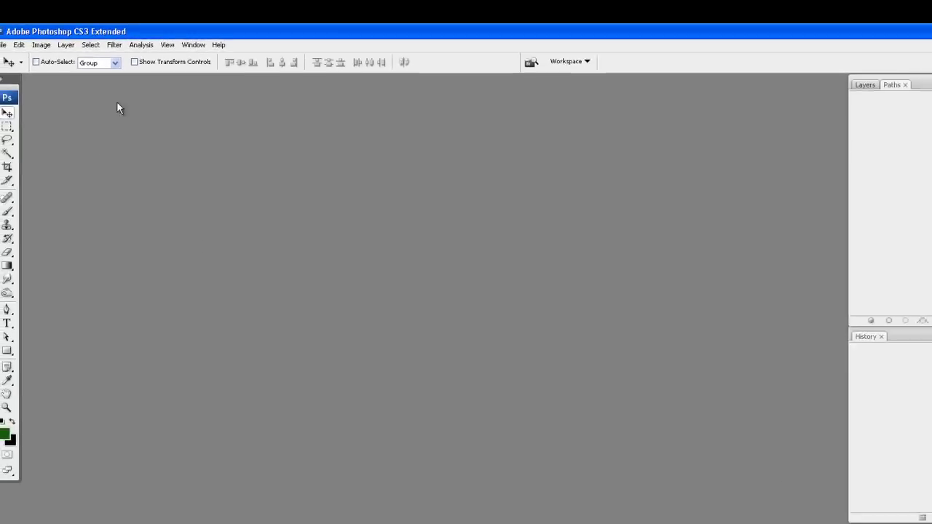
Save the current palette locations as a workspace named "tutorial".
{"action": "left_click", "coordinate": [182, 45]}
{"action": "mouse_move", "coordinate": [191, 70]}
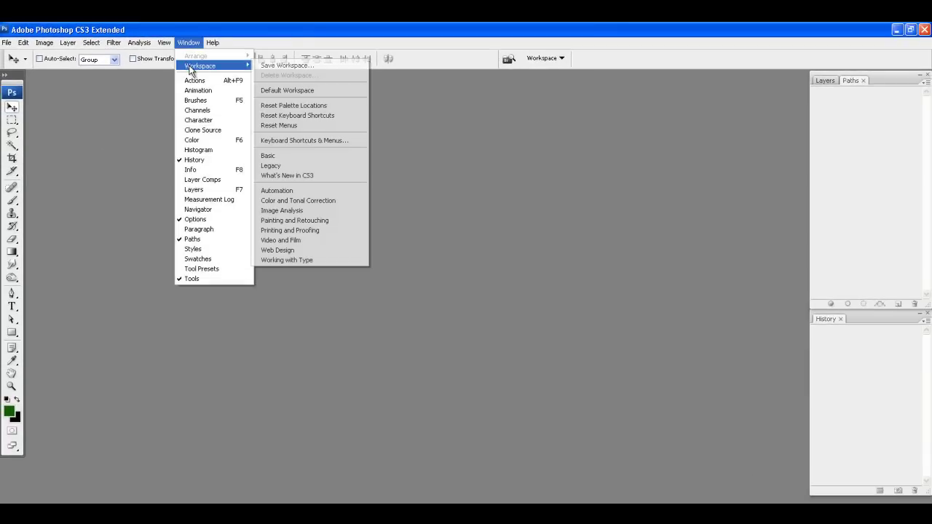
{"action": "left_click", "coordinate": [281, 67]}
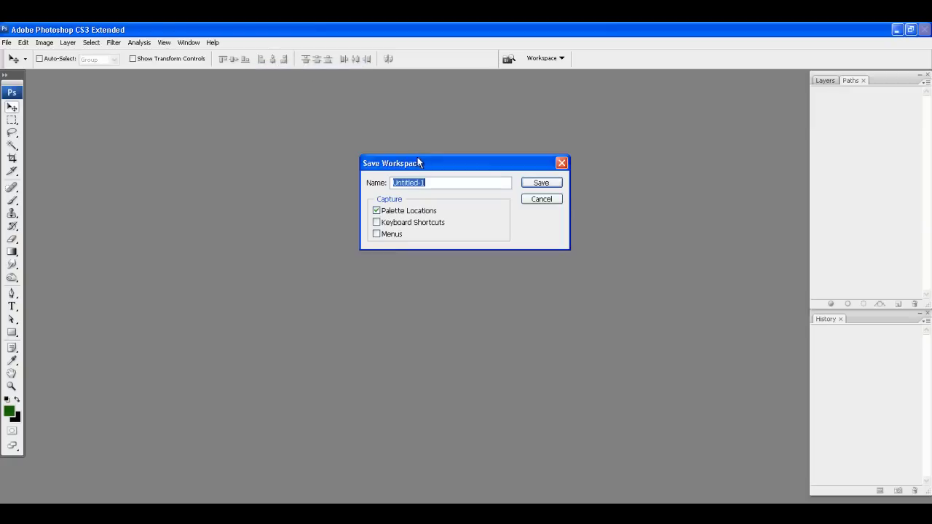
{"action": "type", "text": "tutorial"}
{"action": "left_click", "coordinate": [540, 183]}
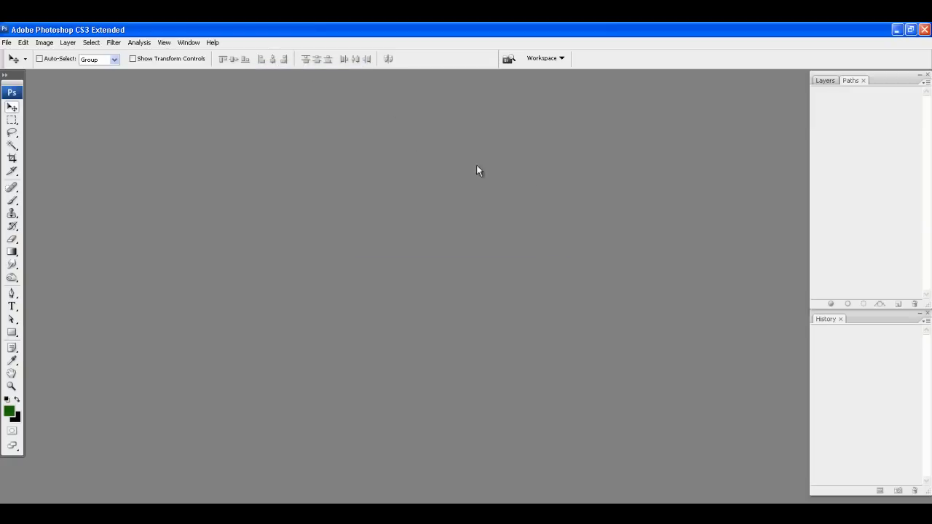
Switch to the Image Analysis workspace and accept its menu and keyboard shortcut changes.
{"action": "left_click", "coordinate": [188, 43]}
{"action": "mouse_move", "coordinate": [204, 68]}
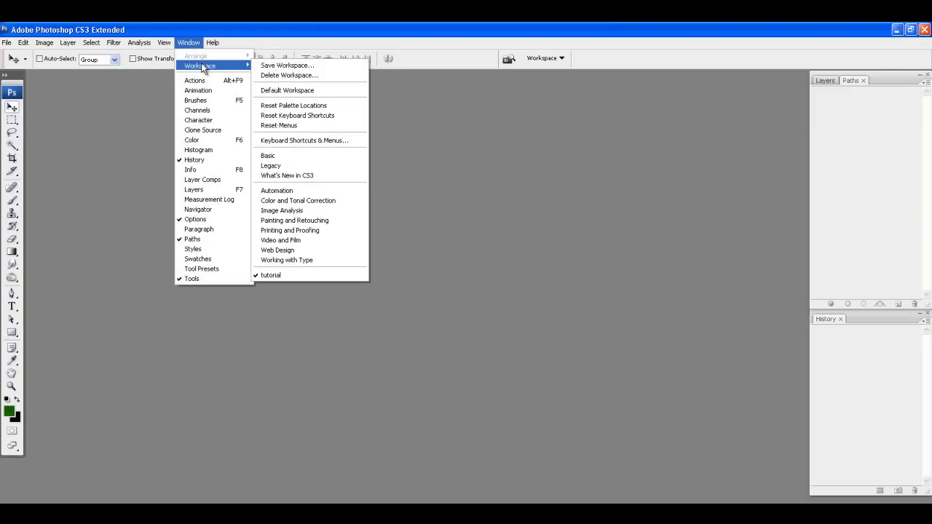
{"action": "left_click", "coordinate": [290, 212]}
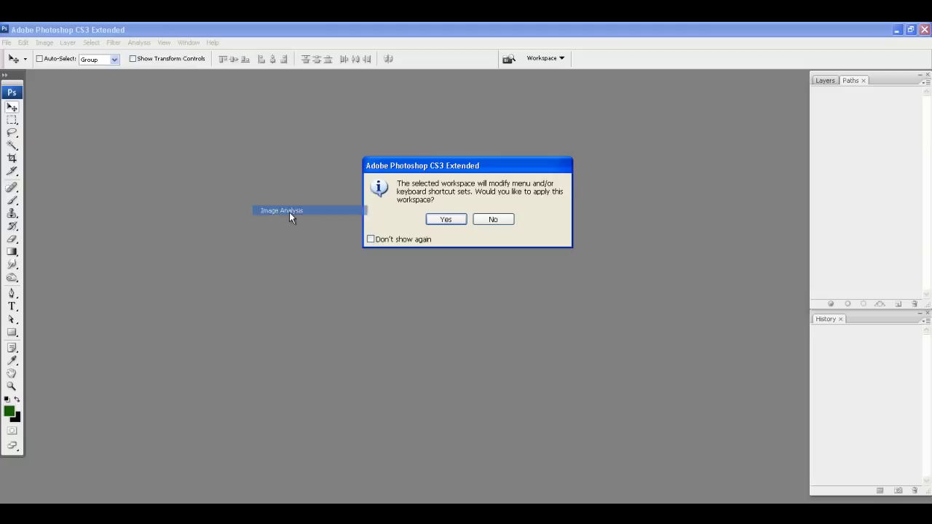
{"action": "left_click", "coordinate": [447, 219]}
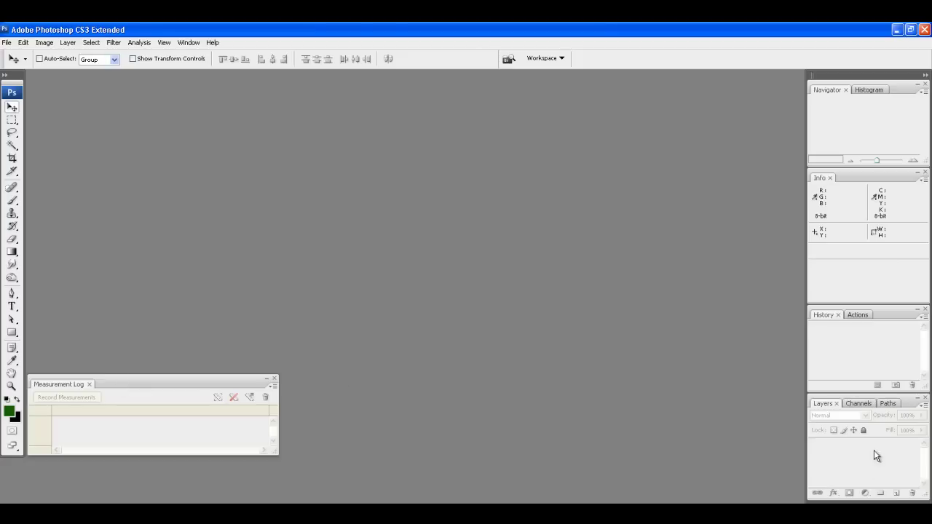
Switch back to the saved "tutorial" workspace.
{"action": "left_click", "coordinate": [189, 42]}
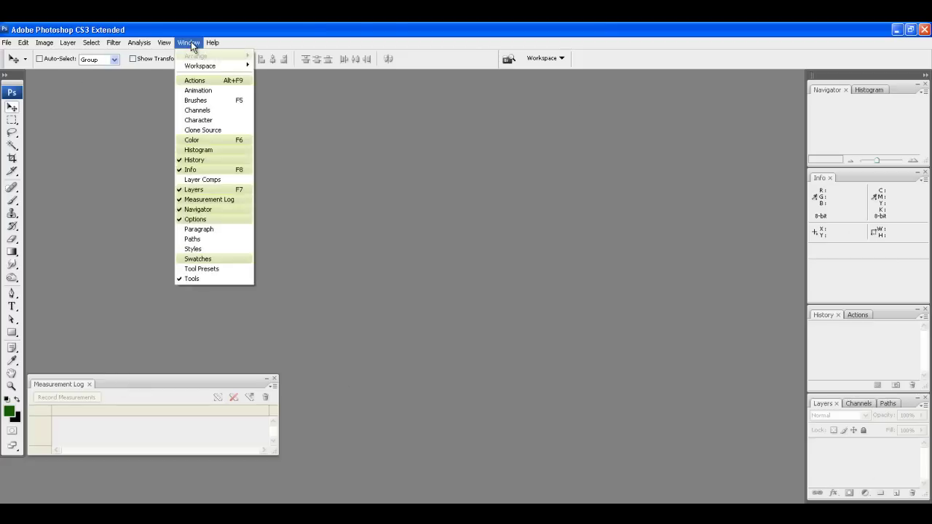
{"action": "mouse_move", "coordinate": [193, 70]}
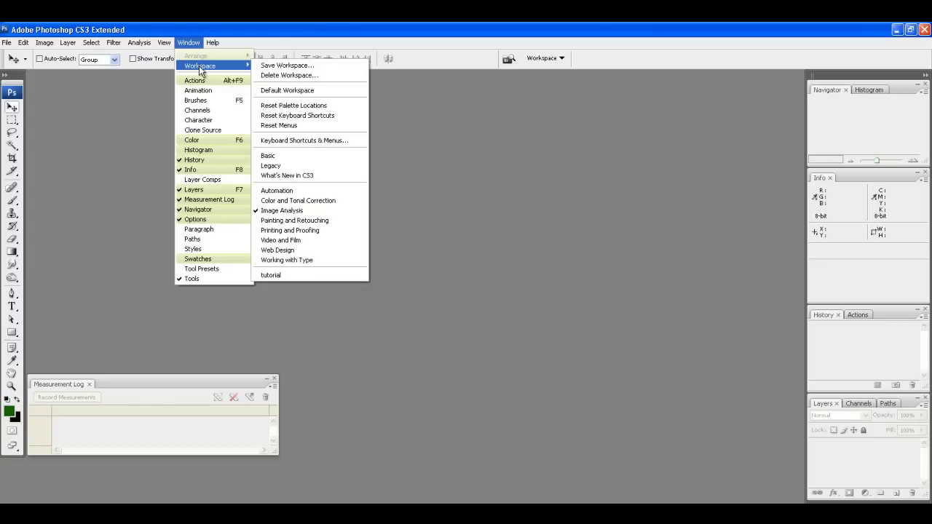
{"action": "left_click", "coordinate": [295, 276]}
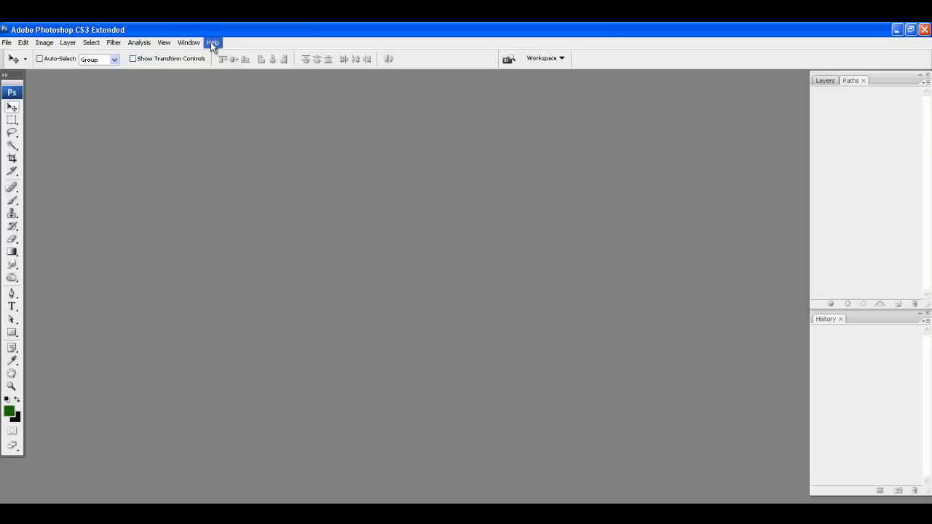
{"action": "left_click", "coordinate": [211, 42]}
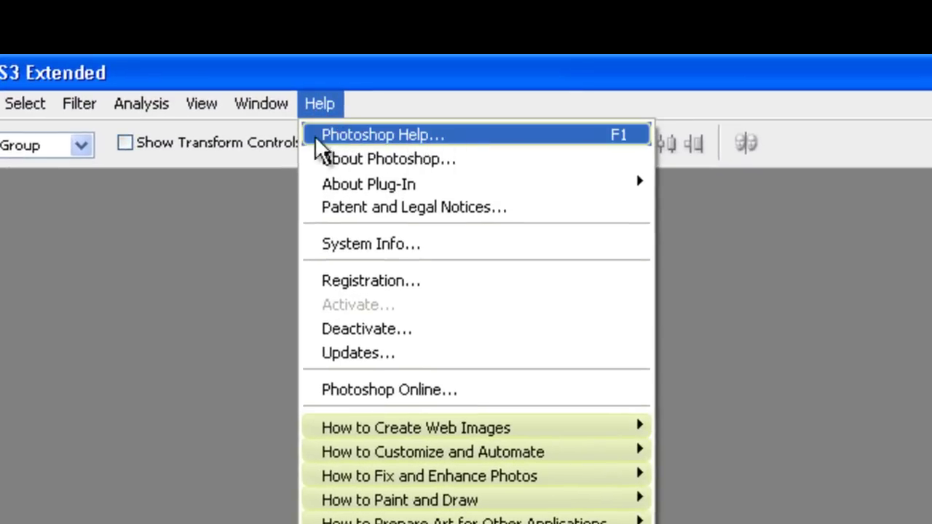
{"action": "left_click", "coordinate": [314, 103]}
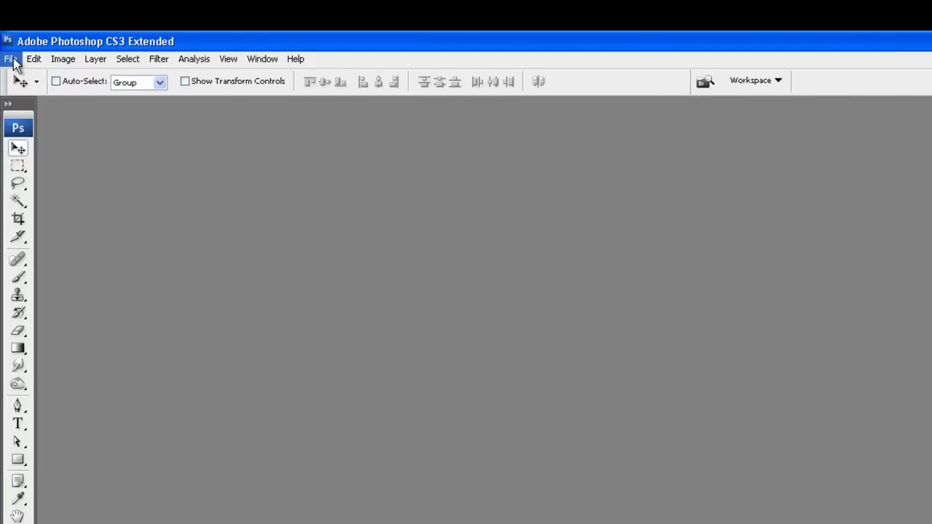
{"action": "left_click", "coordinate": [12, 59]}
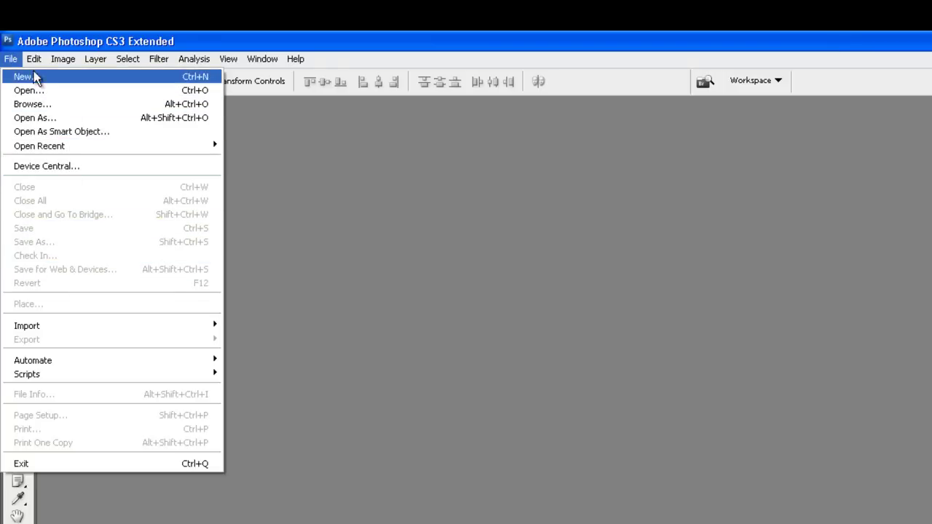
{"action": "left_click", "coordinate": [161, 38]}
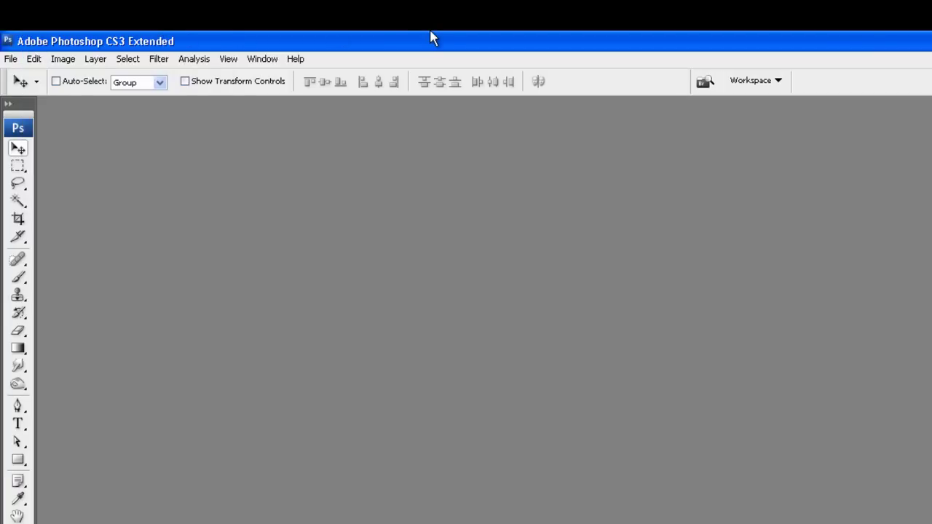
Open the settings for creating a new document.
{"action": "left_click", "coordinate": [10, 58]}
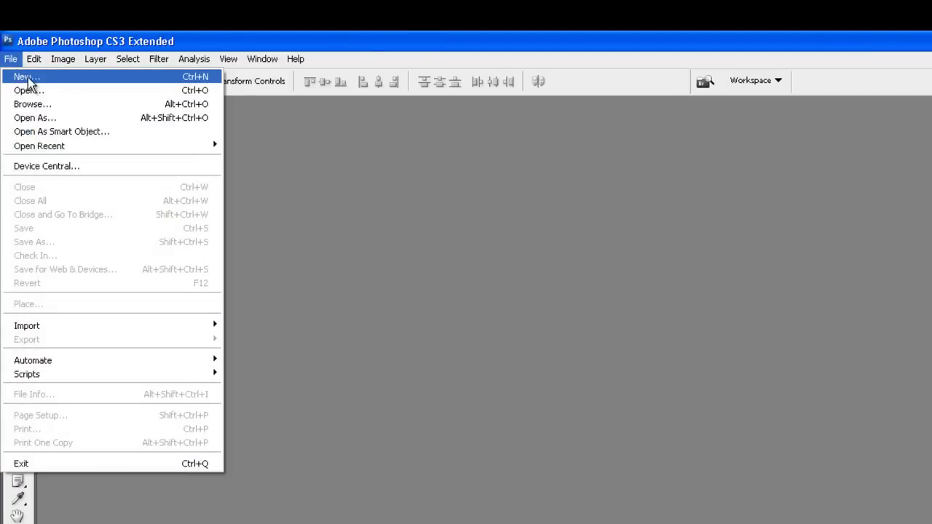
{"action": "left_click", "coordinate": [35, 82]}
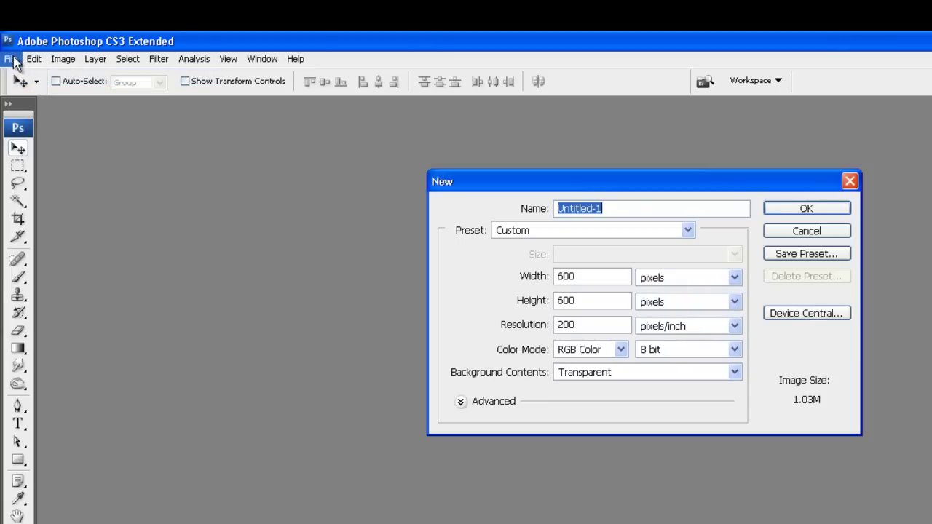
{"action": "left_click", "coordinate": [10, 59]}
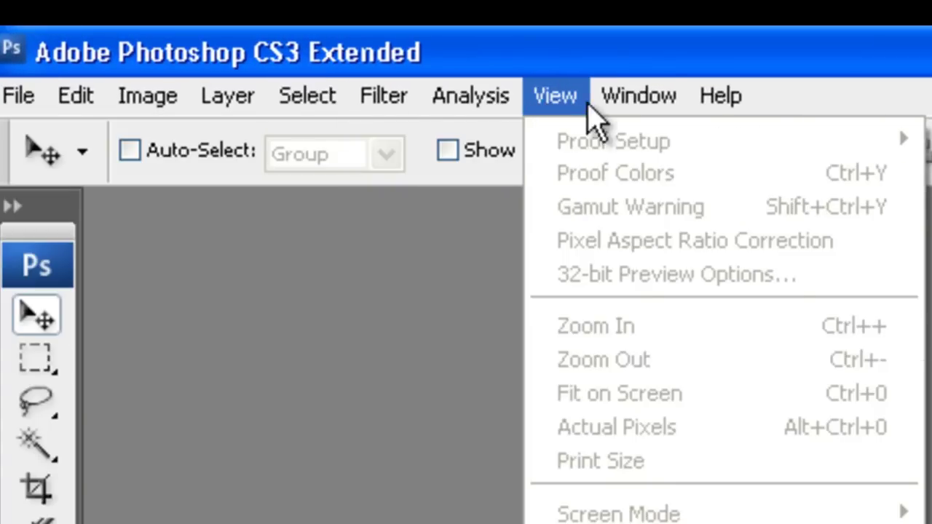
{"action": "mouse_move", "coordinate": [622, 120]}
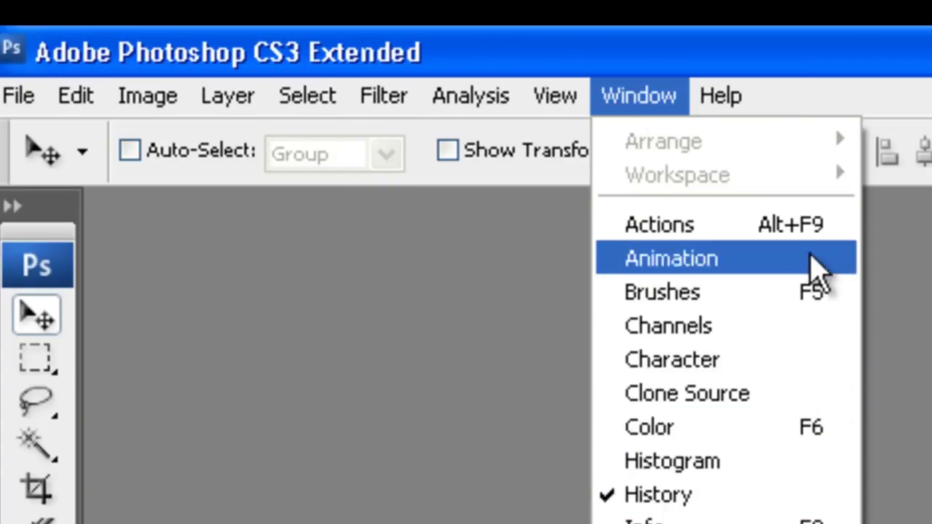
{"action": "mouse_move", "coordinate": [321, 121]}
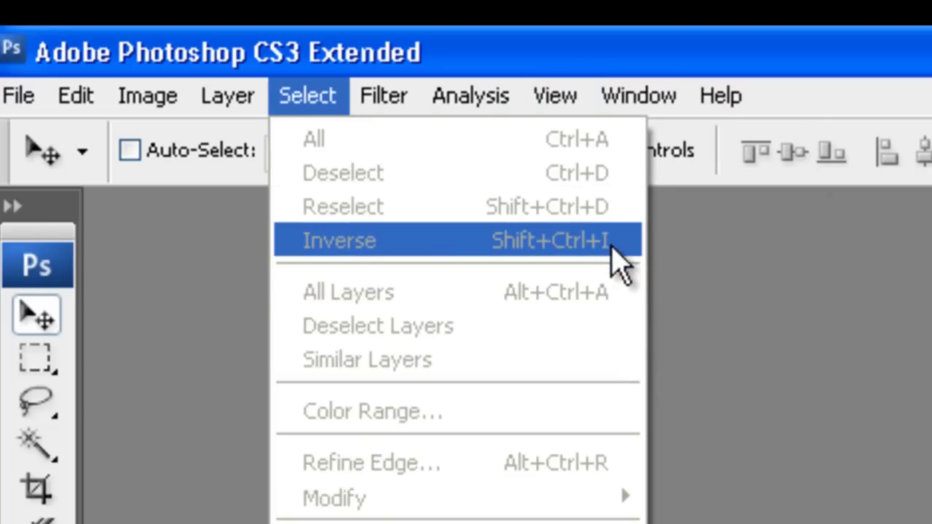
{"action": "mouse_move", "coordinate": [26, 105]}
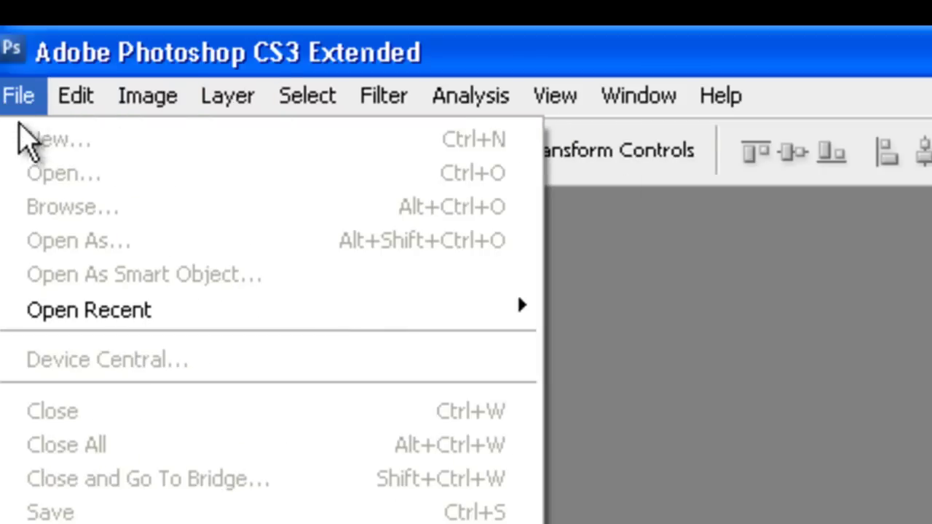
{"action": "key", "text": "Escape"}
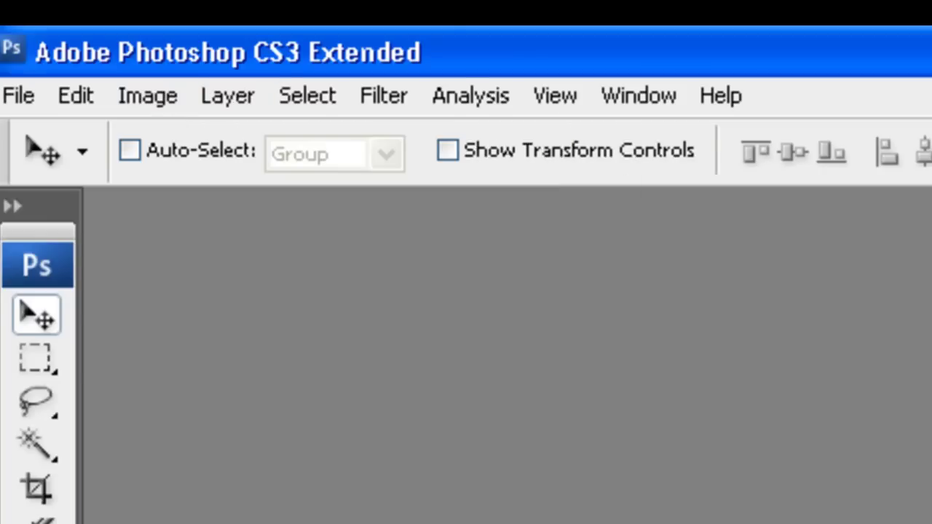
Try the U.S. Paper and Film & Video presets for the new document and look through the available video sizes.
{"action": "key", "text": "ctrl+n"}
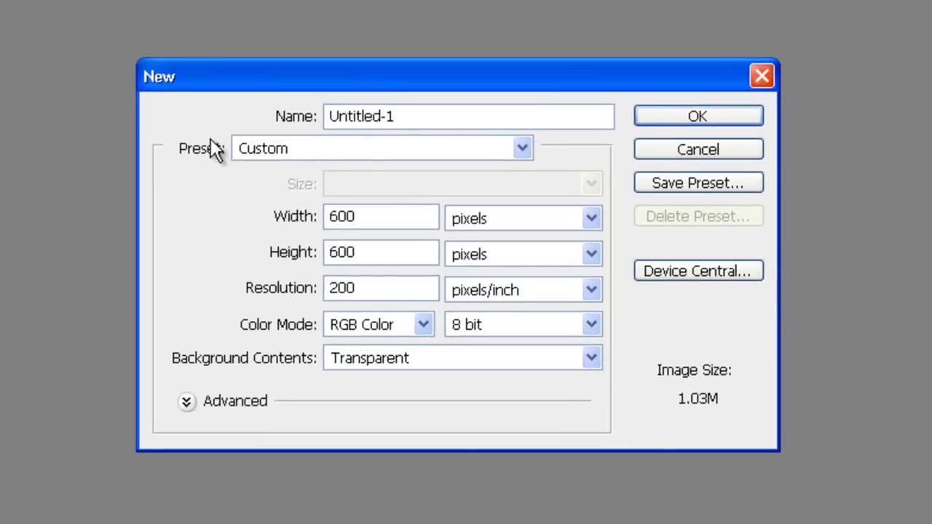
{"action": "left_click", "coordinate": [357, 150]}
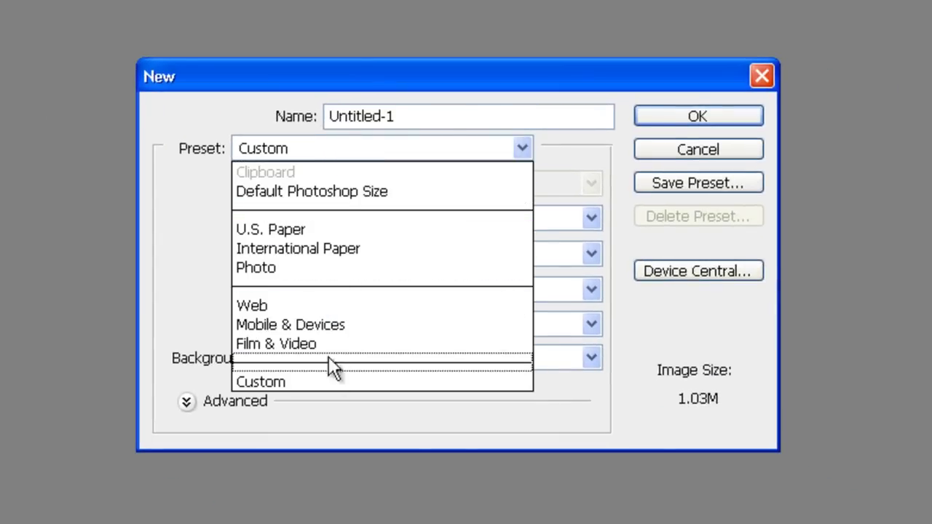
{"action": "left_click", "coordinate": [315, 232]}
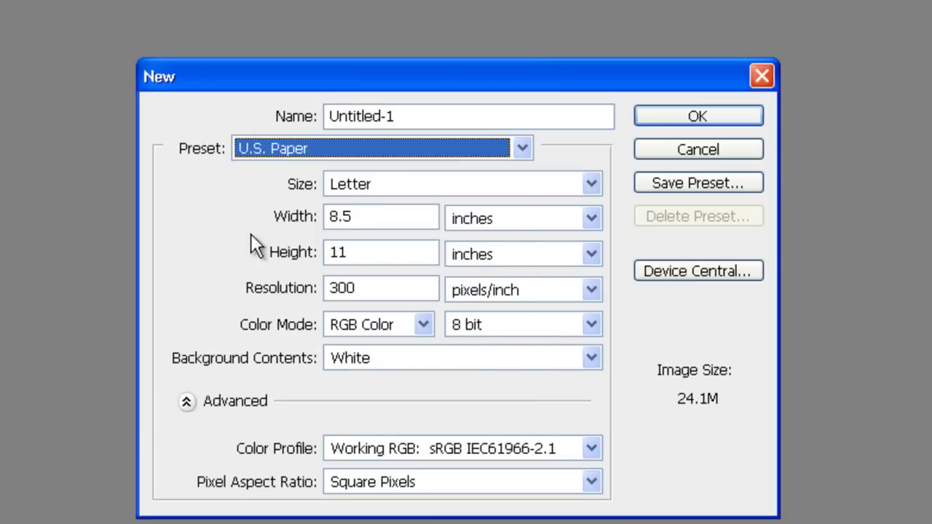
{"action": "left_click", "coordinate": [341, 148]}
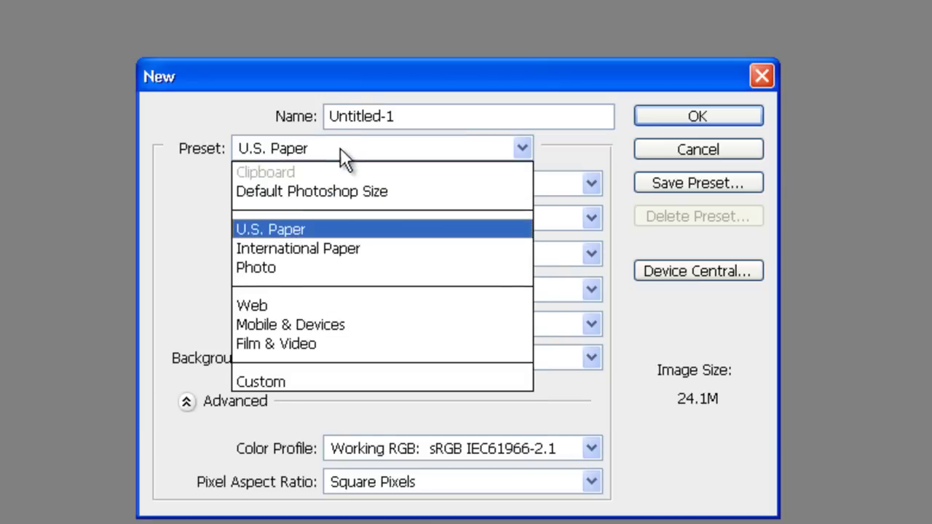
{"action": "left_click", "coordinate": [294, 344]}
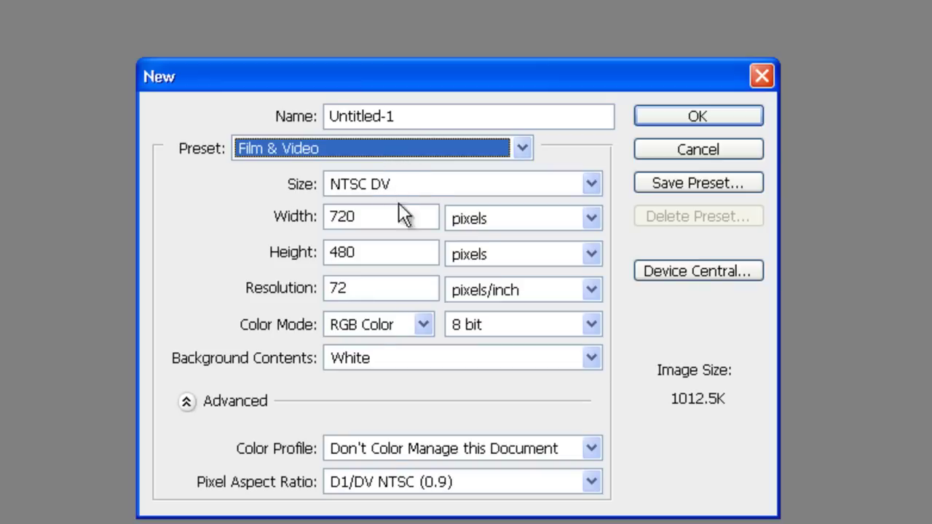
{"action": "left_click", "coordinate": [431, 185]}
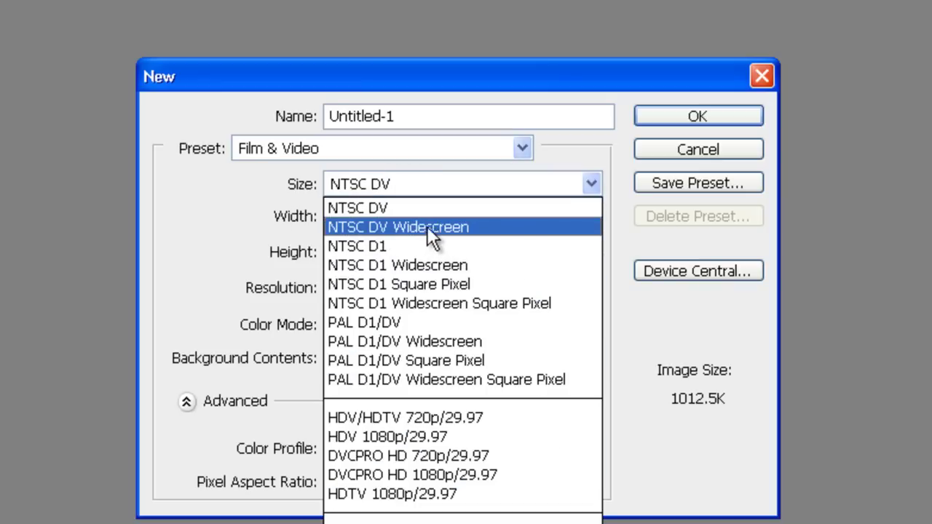
{"action": "left_click", "coordinate": [205, 276]}
Try the Web preset for the new document and look through its size options, keeping 640 x 480.
{"action": "left_click", "coordinate": [273, 140]}
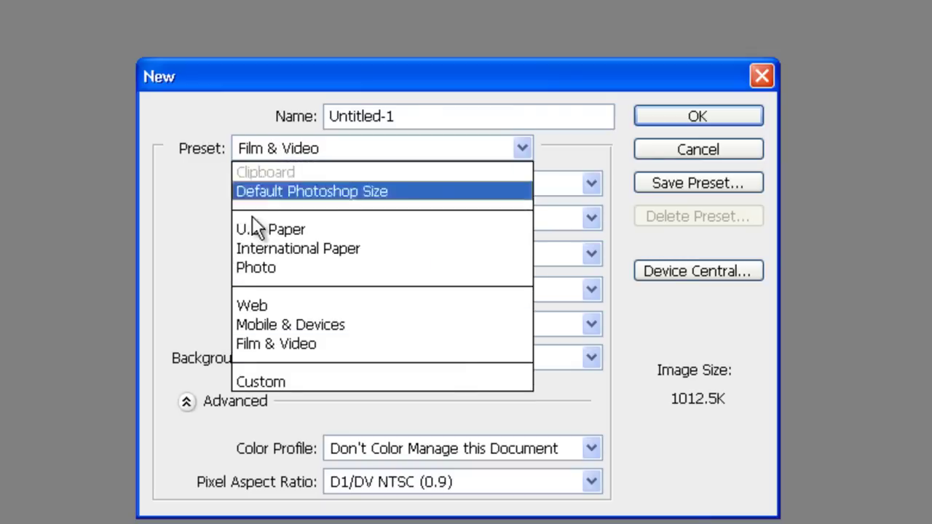
{"action": "left_click", "coordinate": [284, 304]}
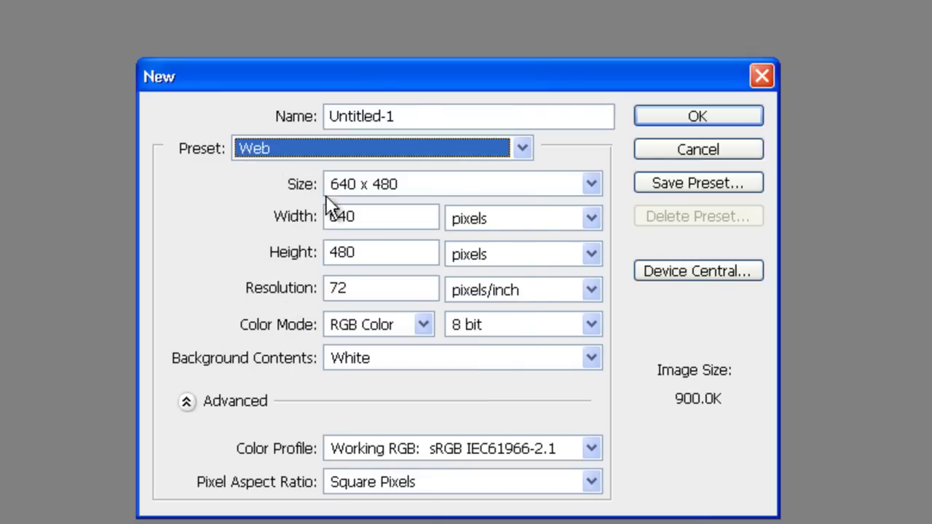
{"action": "left_click", "coordinate": [376, 184]}
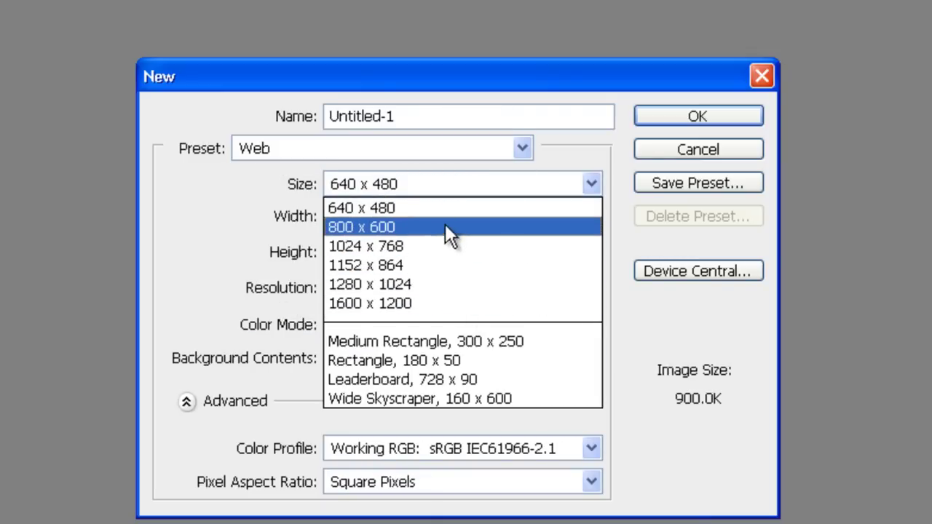
{"action": "left_click", "coordinate": [223, 219]}
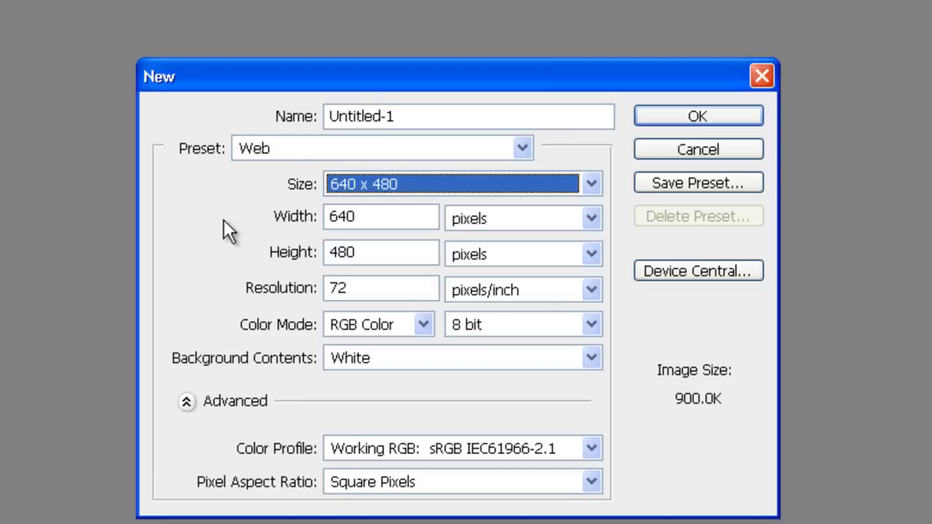
{"action": "left_click", "coordinate": [407, 182]}
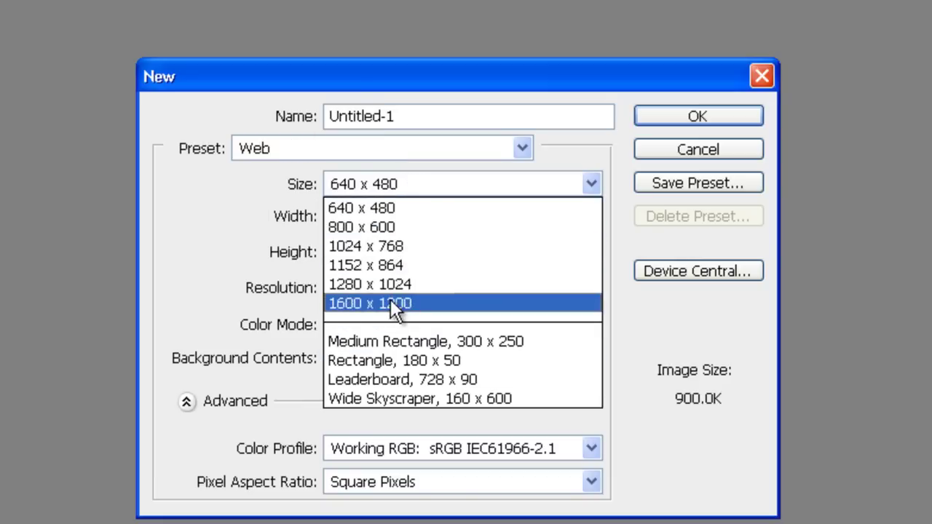
Choose the Photo preset and view its landscape and portrait sizes.
{"action": "left_click", "coordinate": [275, 146]}
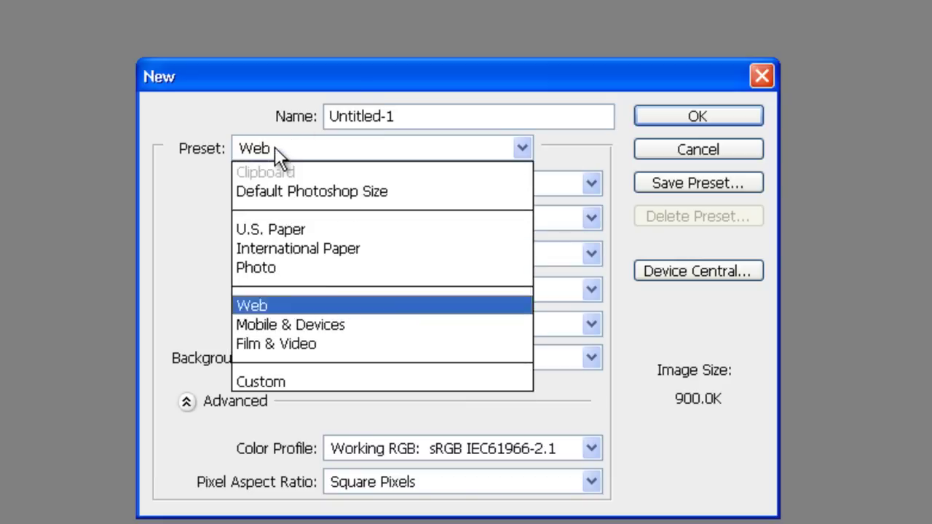
{"action": "left_click", "coordinate": [297, 269]}
{"action": "left_click", "coordinate": [363, 185]}
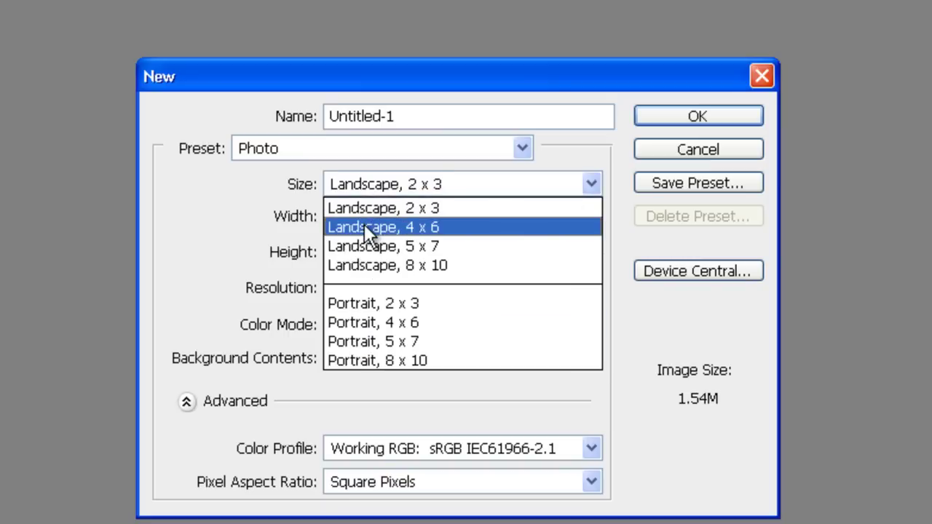
Switch the new document's preset to Custom and set its dimension units to pixels.
{"action": "left_click", "coordinate": [306, 148]}
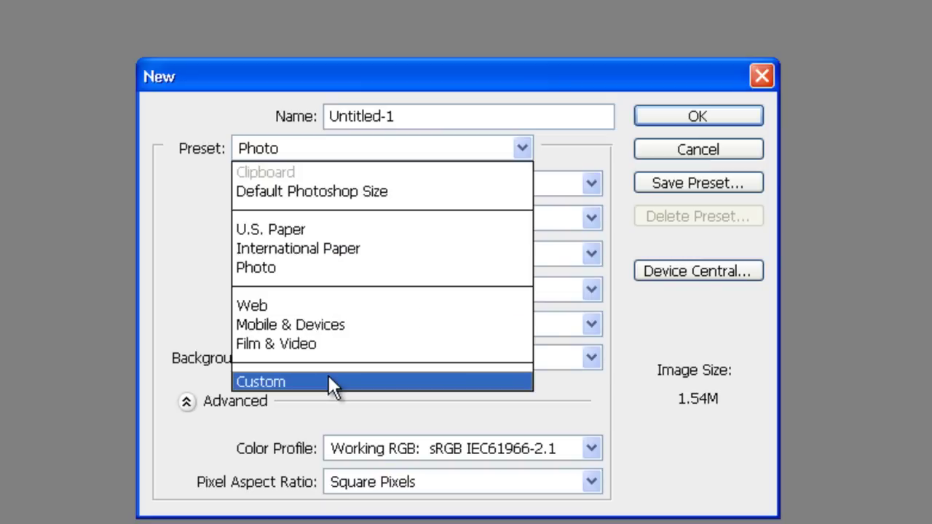
{"action": "left_click", "coordinate": [329, 380]}
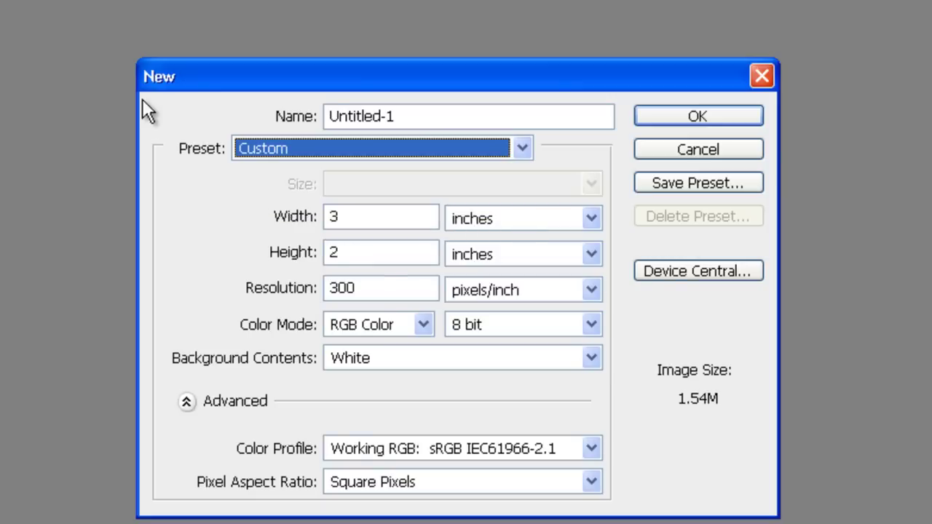
{"action": "left_click", "coordinate": [539, 217]}
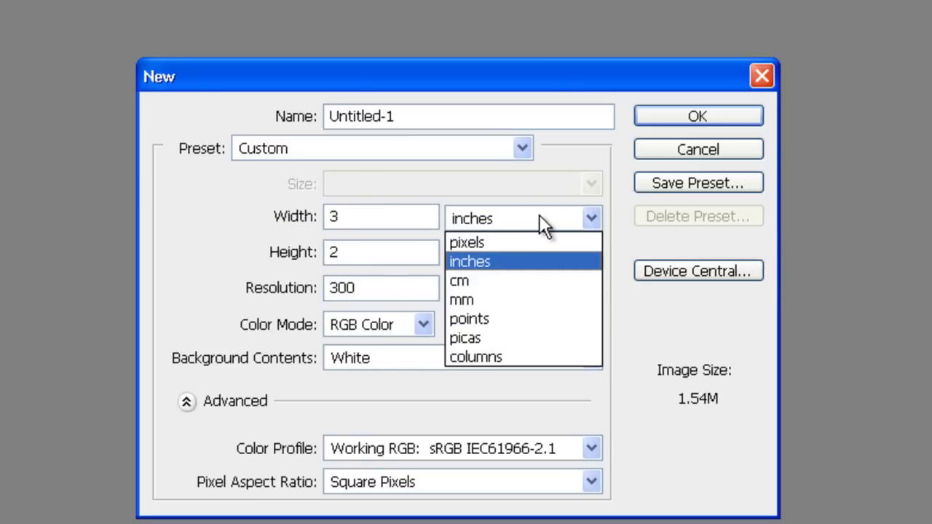
{"action": "left_click", "coordinate": [506, 243]}
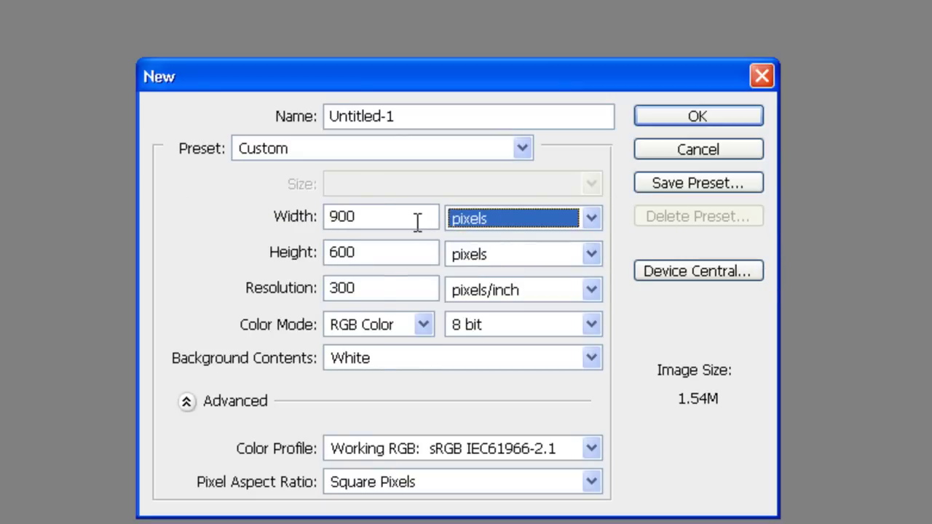
Set the new document's width to 4 pixels and its height to 6 pixels.
{"action": "left_click_drag", "start_coordinate": [414, 219], "coordinate": [327, 227]}
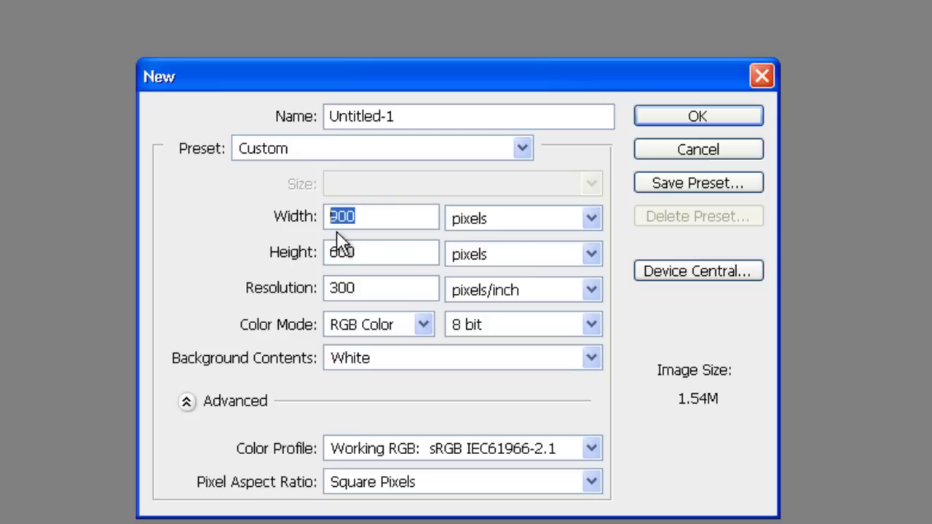
{"action": "type", "text": "4"}
{"action": "left_click_drag", "start_coordinate": [381, 254], "coordinate": [264, 254]}
{"action": "type", "text": "6"}
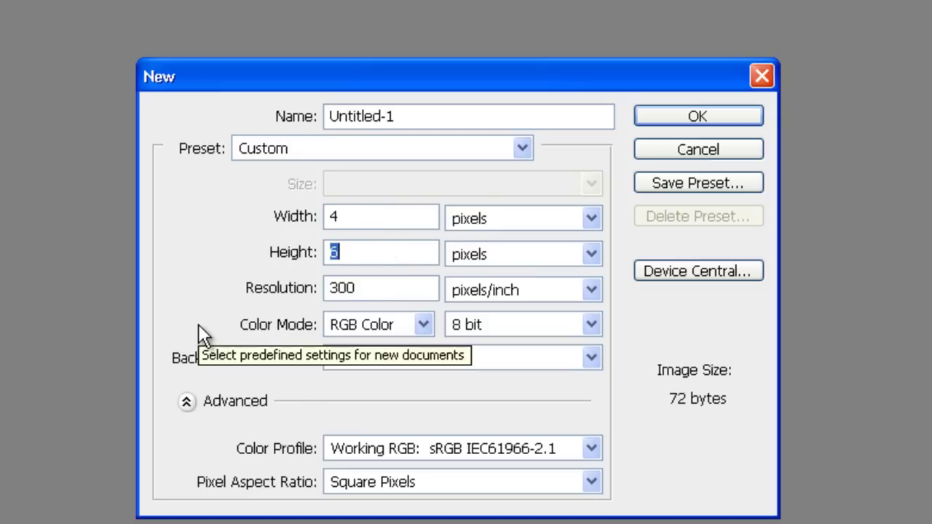
Change the new document's width and height units to inches.
{"action": "left_click", "coordinate": [488, 217]}
{"action": "left_click", "coordinate": [501, 260]}
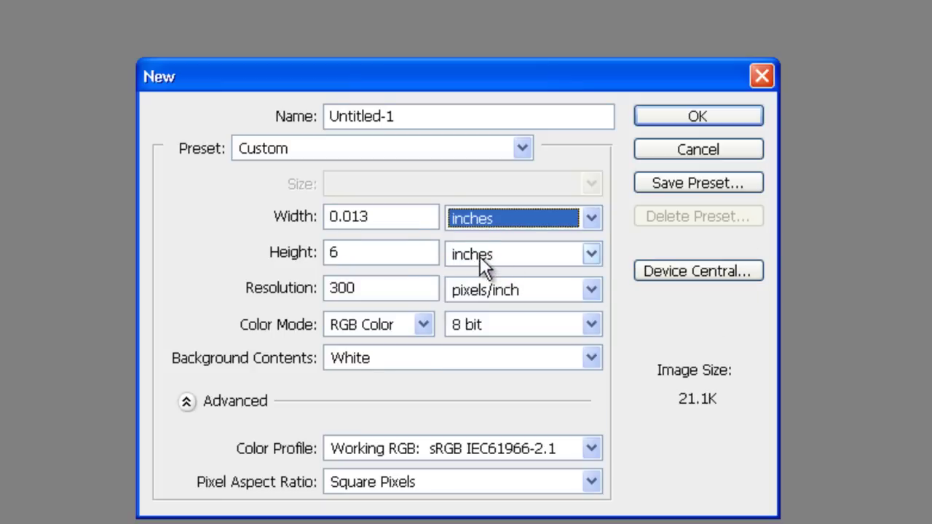
{"action": "left_click", "coordinate": [485, 260]}
{"action": "left_click", "coordinate": [481, 298]}
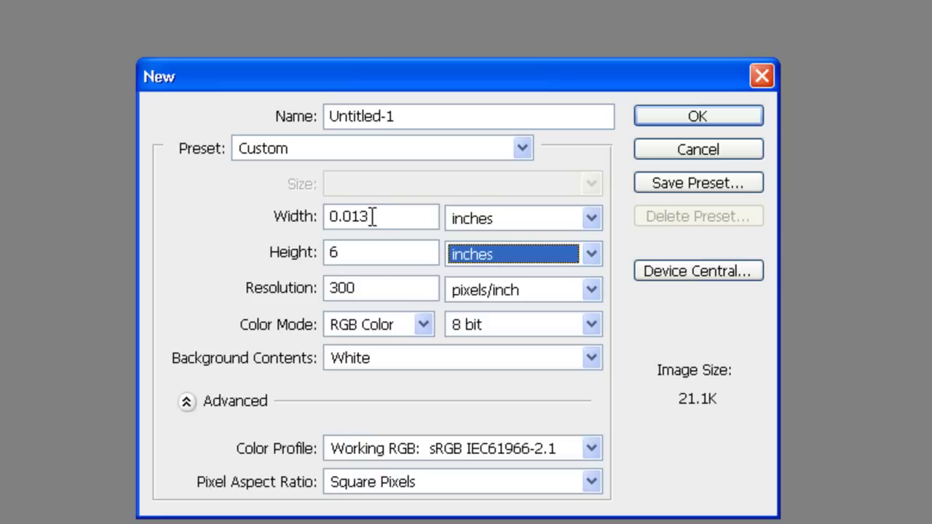
Check the width unit options without changing them, and set the new document's width to 1000 inches.
{"action": "left_click", "coordinate": [505, 218]}
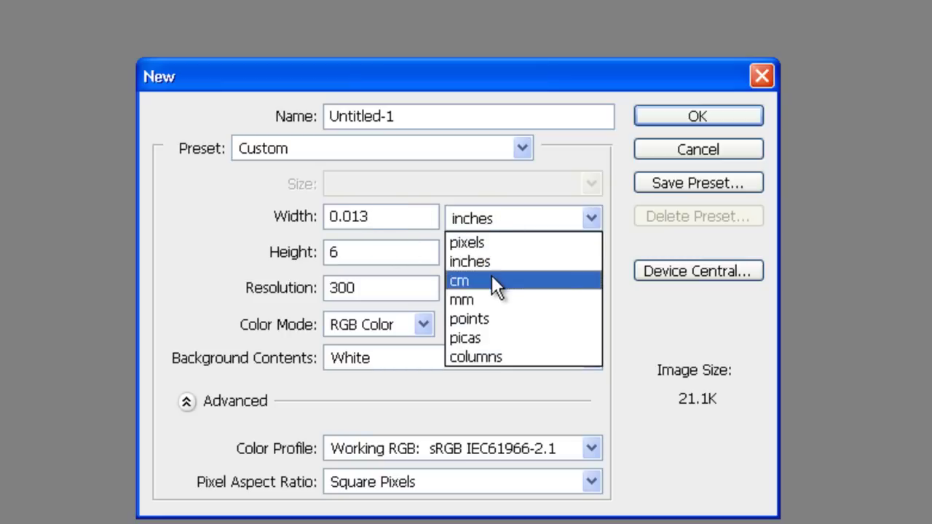
{"action": "left_click", "coordinate": [406, 217]}
{"action": "left_click", "coordinate": [405, 217]}
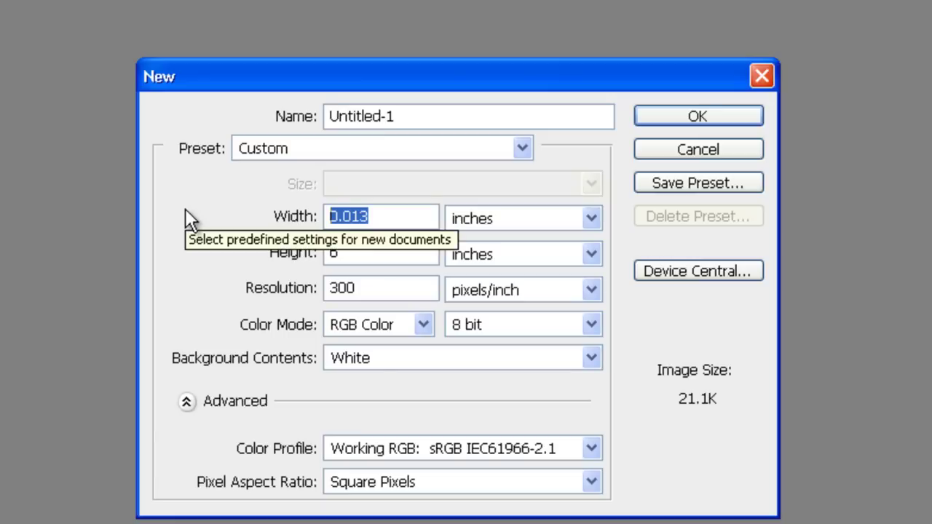
{"action": "type", "text": "1000"}
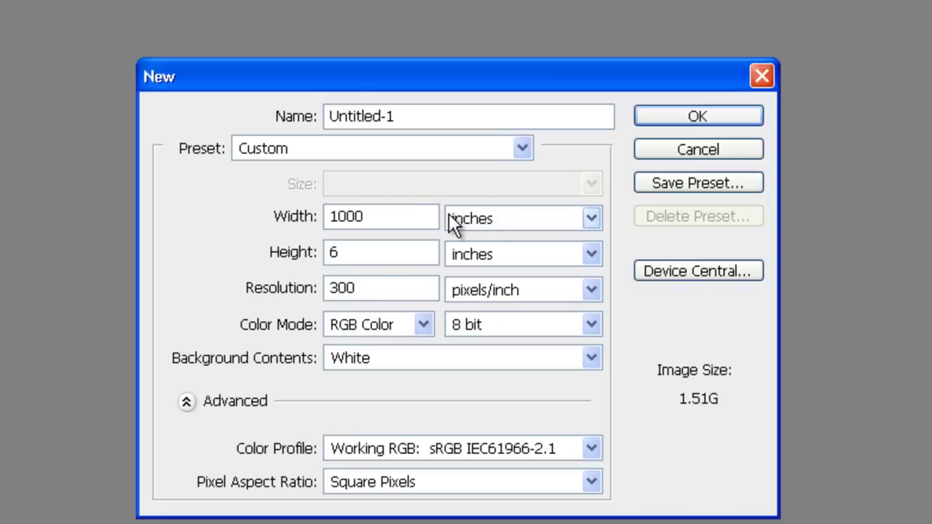
Set the new document's width and height to 5 inches each.
{"action": "left_click_drag", "start_coordinate": [416, 214], "coordinate": [245, 219]}
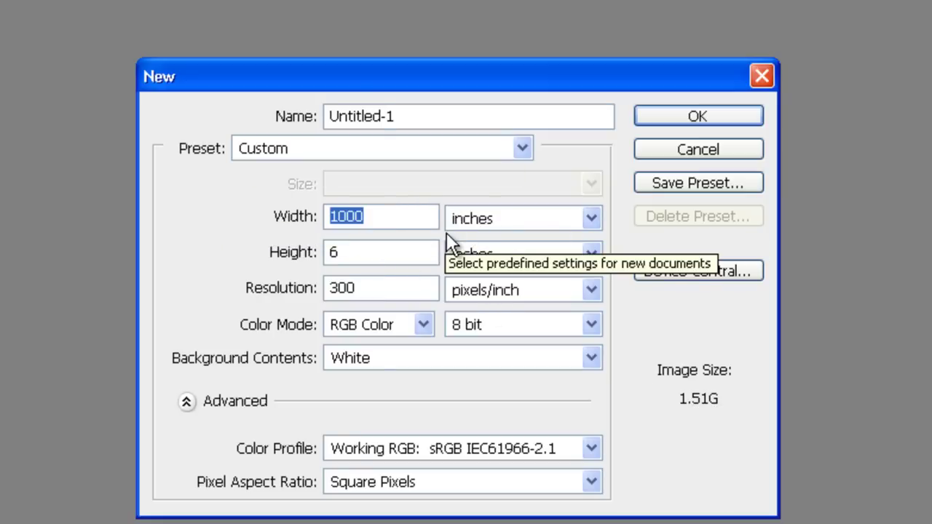
{"action": "type", "text": "5"}
{"action": "key", "text": "Tab"}
{"action": "type", "text": "5"}
{"action": "key", "text": "Tab"}
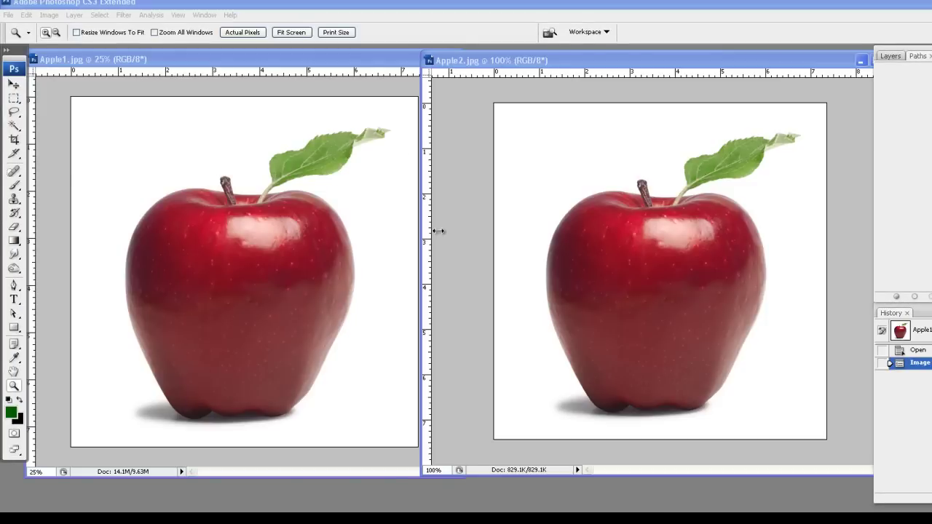
With Apple1.jpg active, try a resolution of 300 pixels/inch for a new document and cancel it.
{"action": "left_click", "coordinate": [227, 64]}
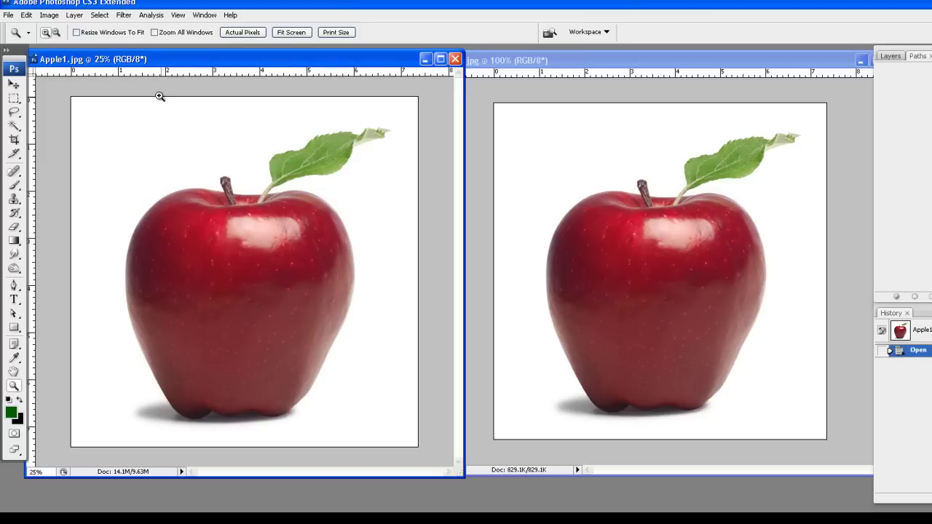
{"action": "left_click", "coordinate": [25, 15]}
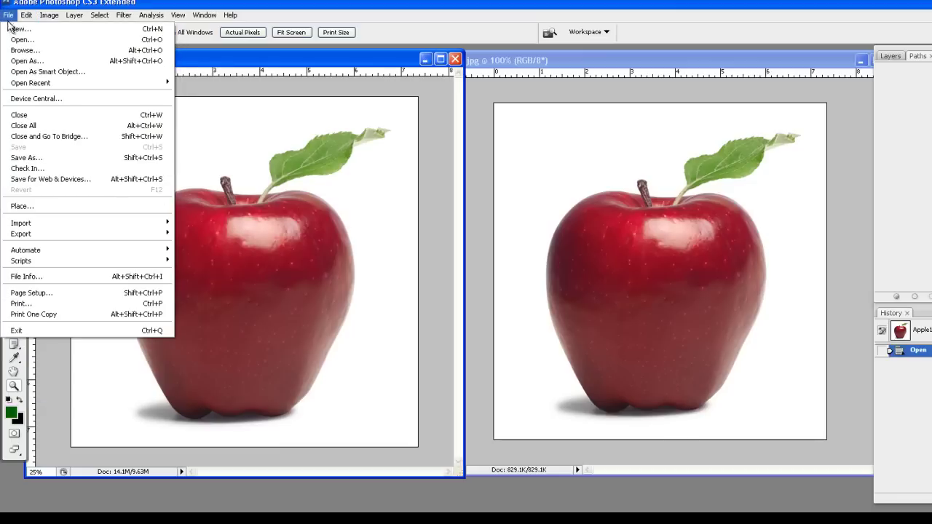
{"action": "left_click", "coordinate": [33, 28]}
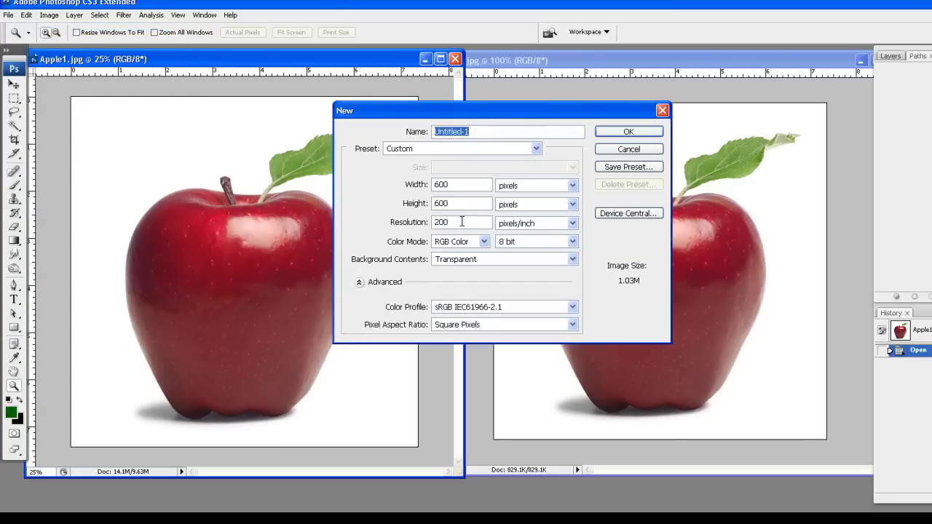
{"action": "left_click_drag", "start_coordinate": [462, 222], "coordinate": [388, 227]}
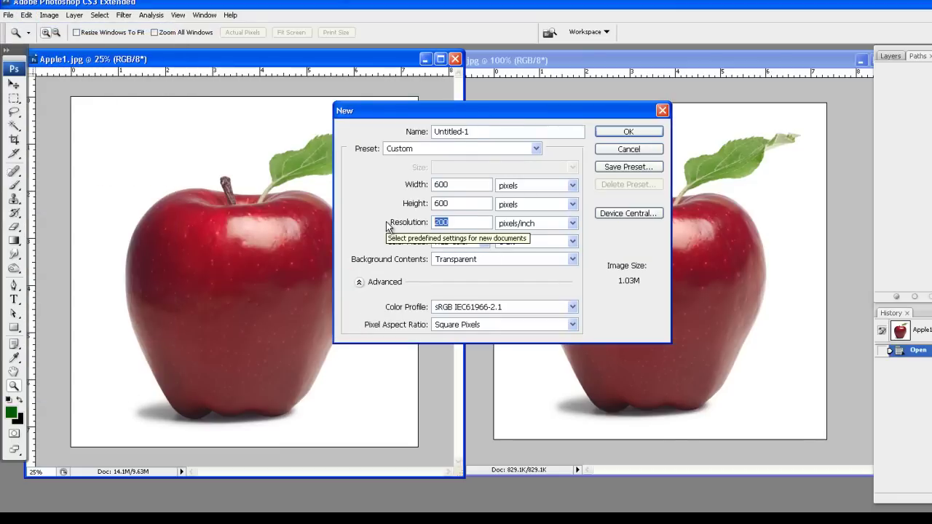
{"action": "type", "text": "300"}
{"action": "left_click", "coordinate": [615, 149]}
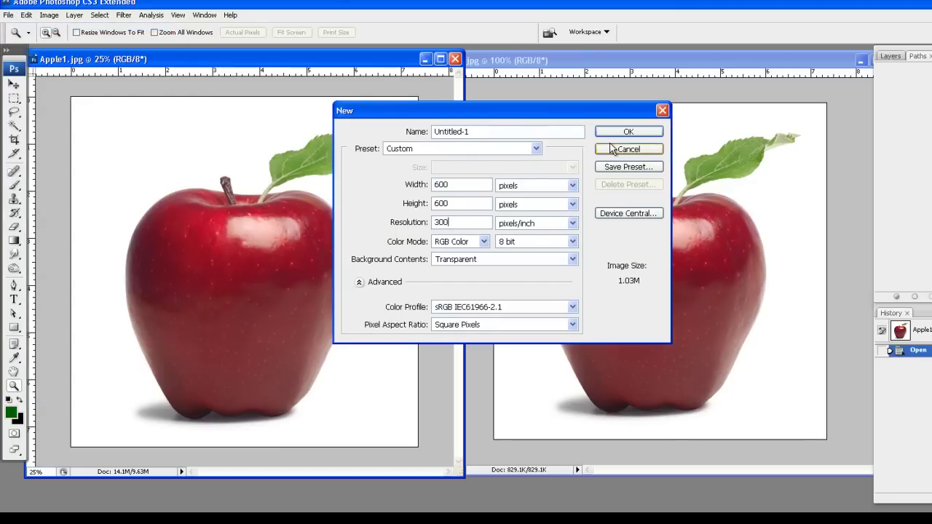
Zoom in on the apple stem in Apple1.jpg and in Apple2.jpg to compare their detail.
{"action": "left_click", "coordinate": [580, 58]}
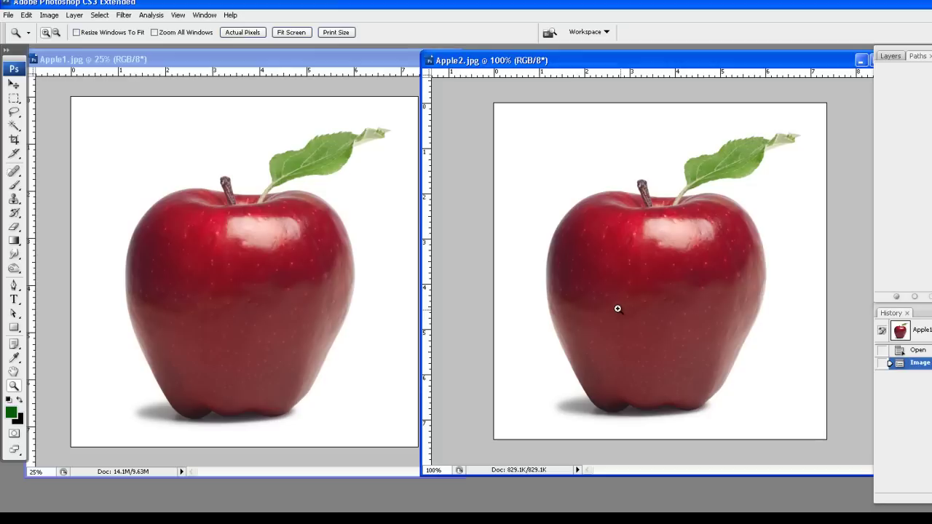
{"action": "left_click", "coordinate": [193, 64]}
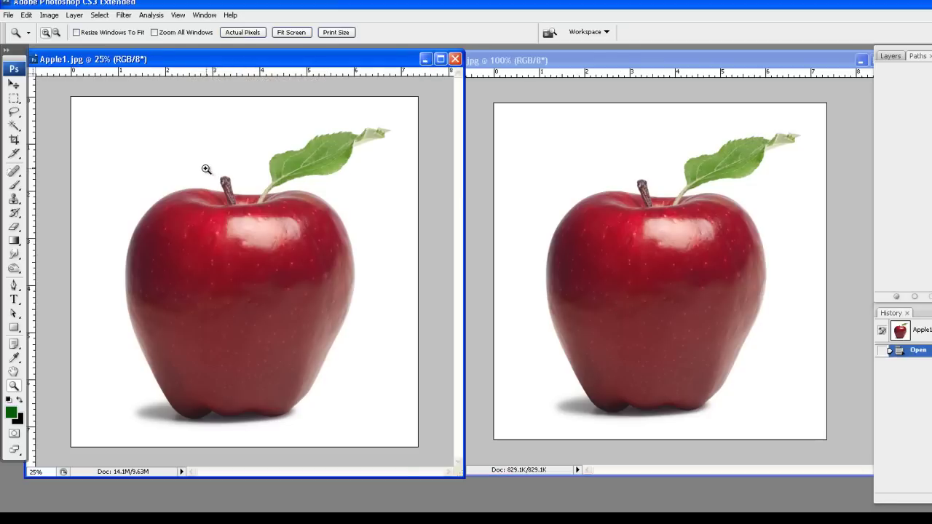
{"action": "left_click_drag", "start_coordinate": [198, 165], "coordinate": [253, 204]}
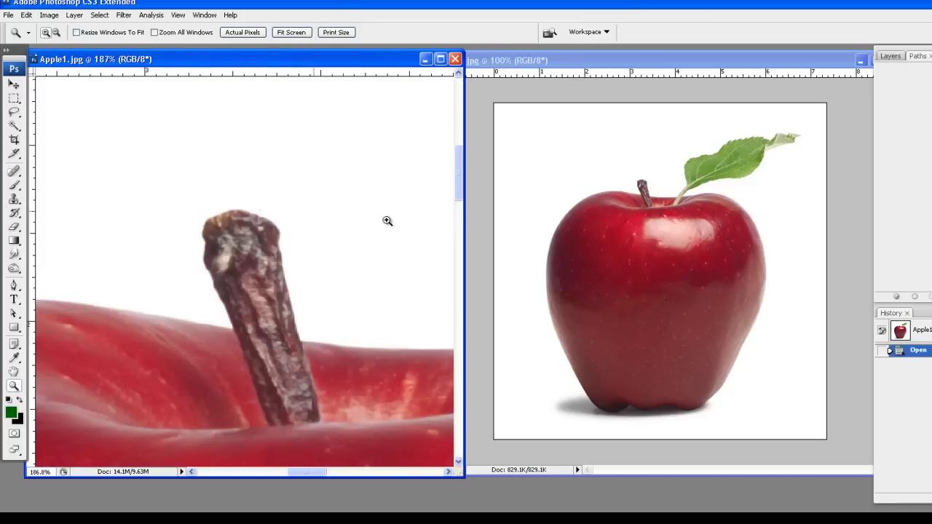
{"action": "left_click", "coordinate": [622, 61]}
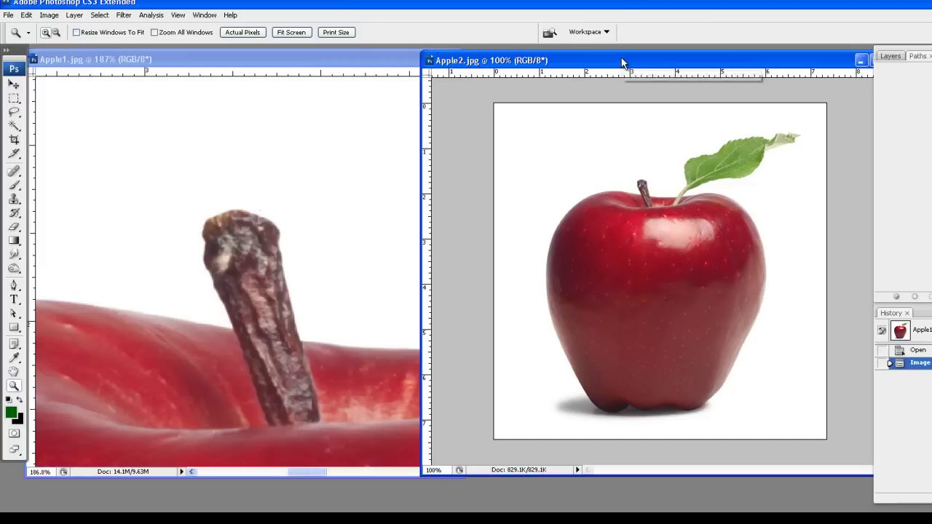
{"action": "left_click_drag", "start_coordinate": [622, 174], "coordinate": [667, 204]}
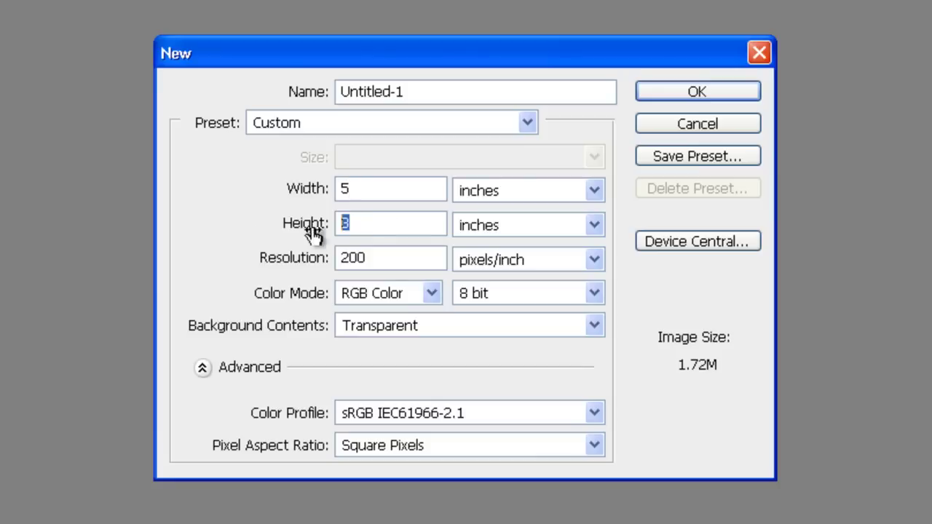
Set the new document's height to 5 inches and its resolution to 200 pixels/inch.
{"action": "key", "text": "Up"}
{"action": "key", "text": "Up"}
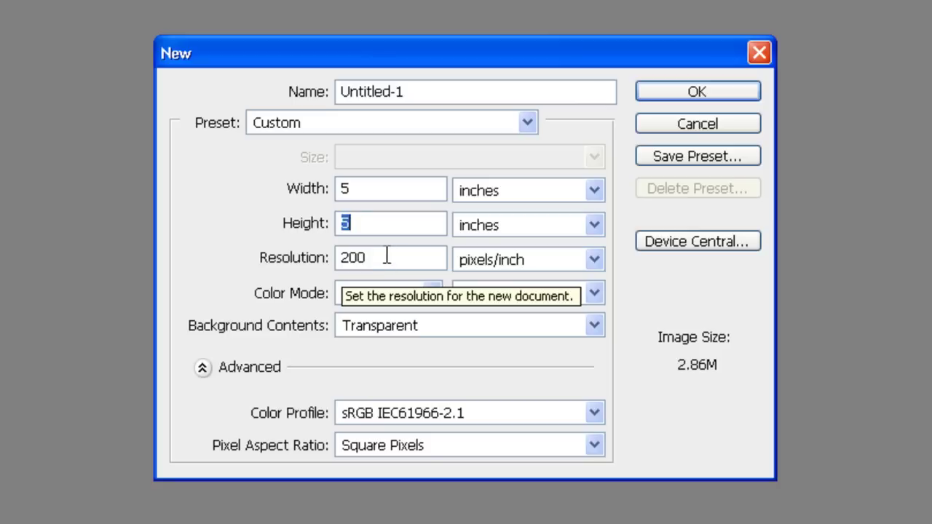
{"action": "key", "text": "Tab"}
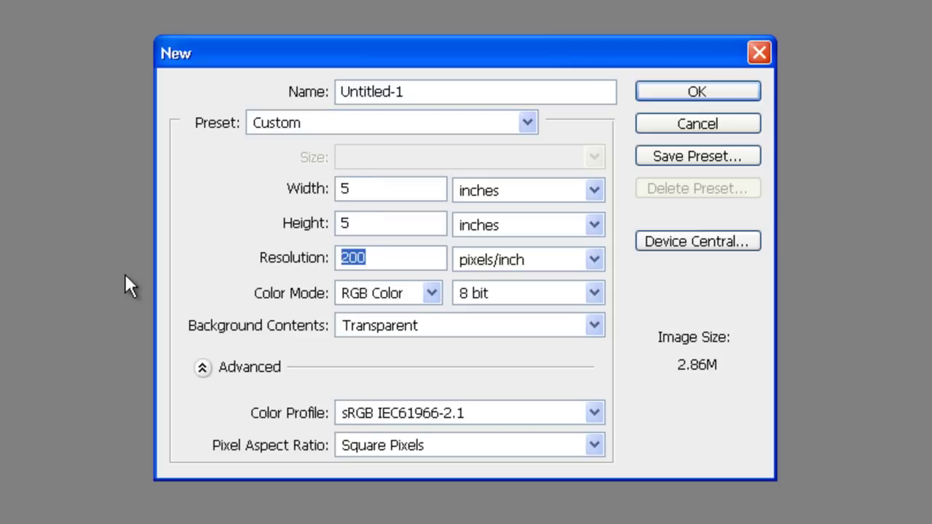
{"action": "type", "text": "3"}
{"action": "key", "text": "BackSpace"}
{"action": "type", "text": "200"}
Check the color mode and background contents options, keeping RGB Color and Transparent.
{"action": "left_click", "coordinate": [382, 299]}
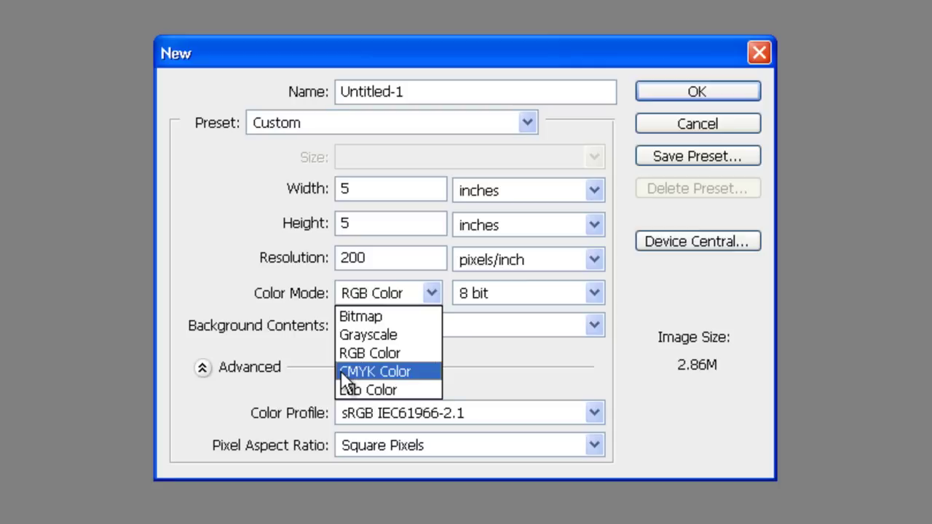
{"action": "left_click", "coordinate": [295, 263]}
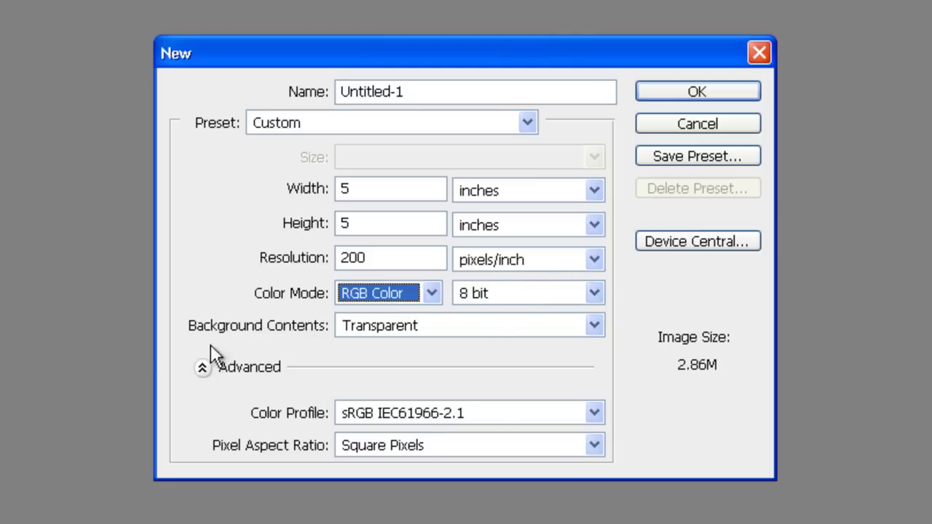
{"action": "left_click", "coordinate": [406, 322]}
{"action": "left_click", "coordinate": [405, 322]}
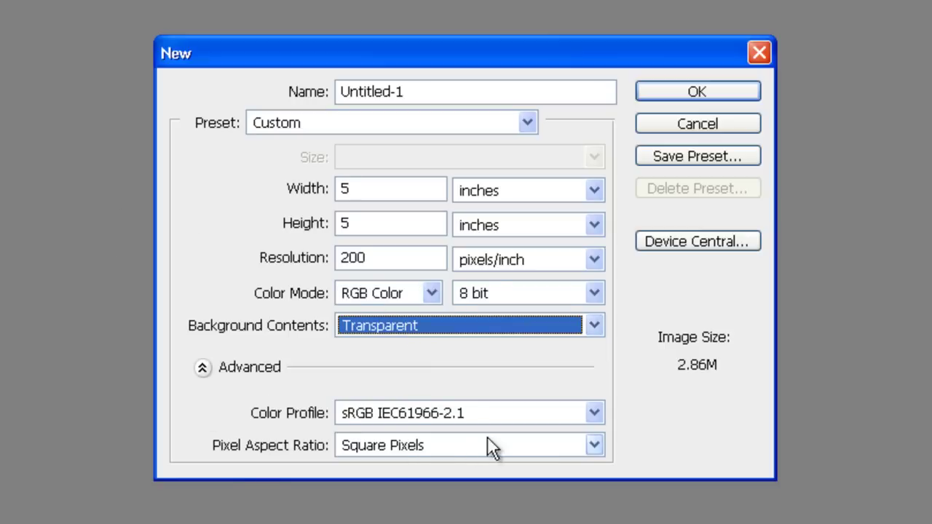
Collapse the advanced settings and create the transparent document, with its window moved to the middle of the workspace.
{"action": "left_click", "coordinate": [203, 368]}
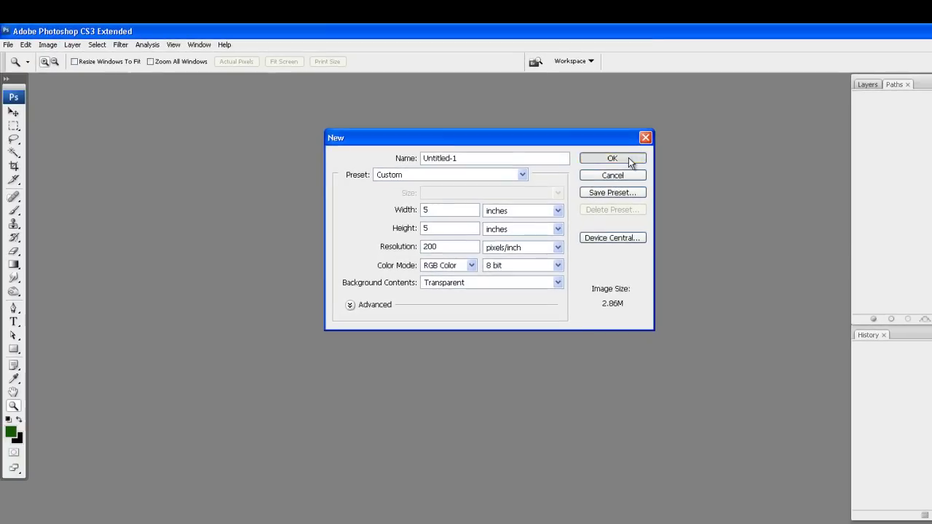
{"action": "left_click", "coordinate": [675, 109]}
{"action": "left_click_drag", "start_coordinate": [368, 86], "coordinate": [571, 86]}
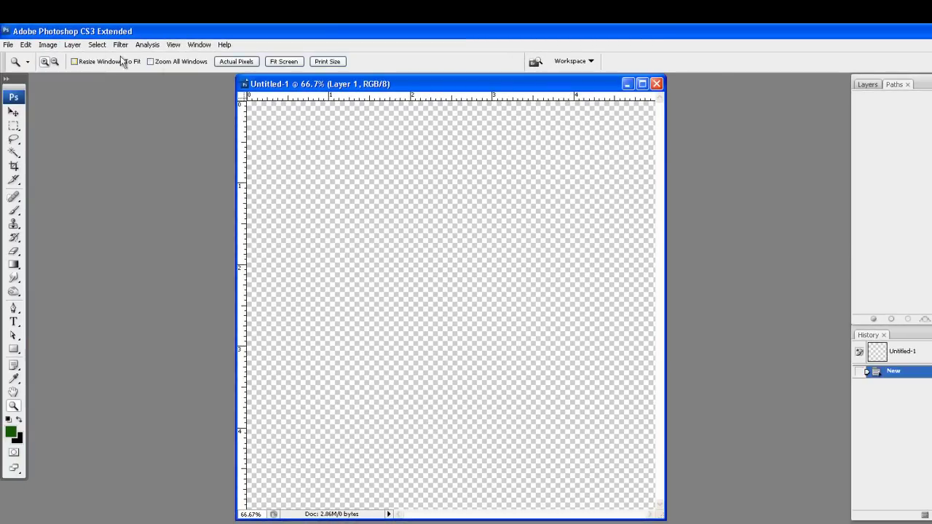
Create a second 5 by 5 inch document with White background contents, and close it.
{"action": "left_click", "coordinate": [8, 45]}
{"action": "left_click", "coordinate": [14, 57]}
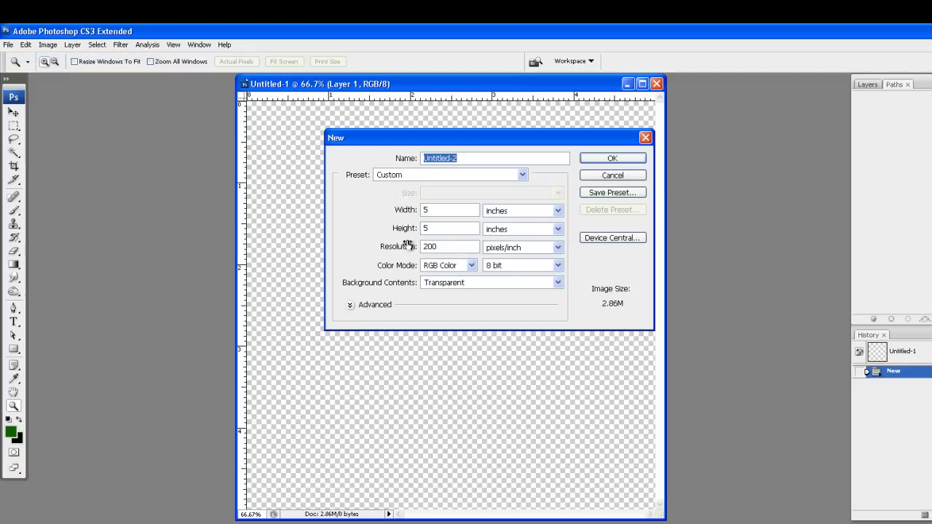
{"action": "left_click", "coordinate": [458, 285]}
{"action": "left_click", "coordinate": [460, 295]}
{"action": "left_click", "coordinate": [612, 155]}
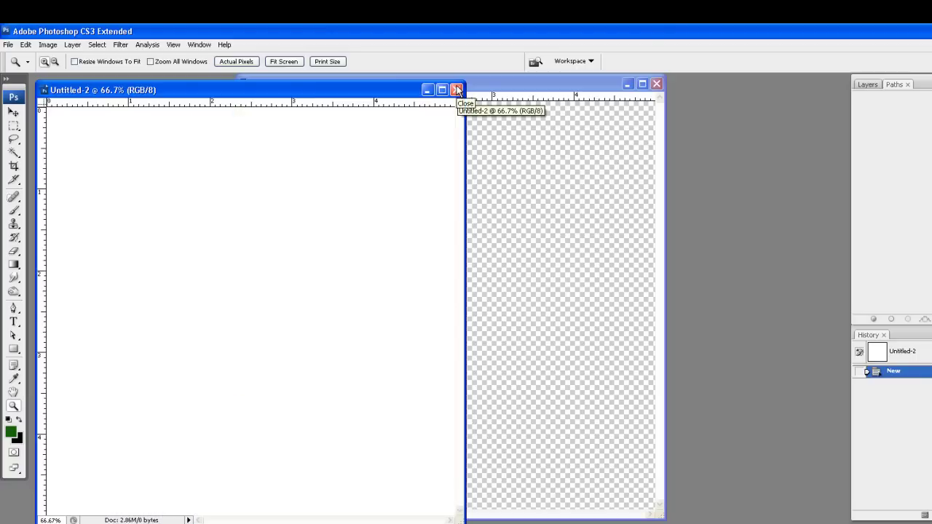
{"action": "left_click", "coordinate": [458, 88]}
Reposition the Untitled-1 window and enlarge it so that empty space surrounds the canvas.
{"action": "left_click_drag", "start_coordinate": [459, 85], "coordinate": [420, 83]}
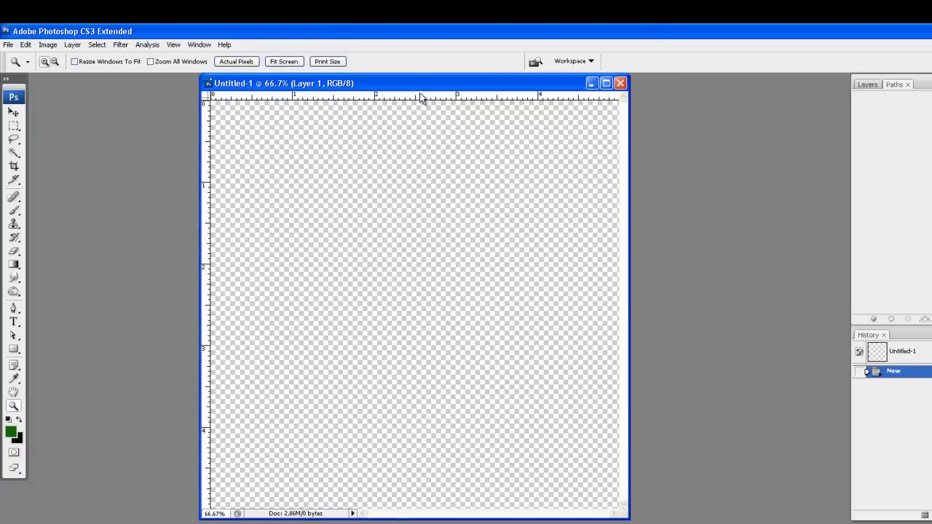
{"action": "left_click_drag", "start_coordinate": [625, 519], "coordinate": [731, 523]}
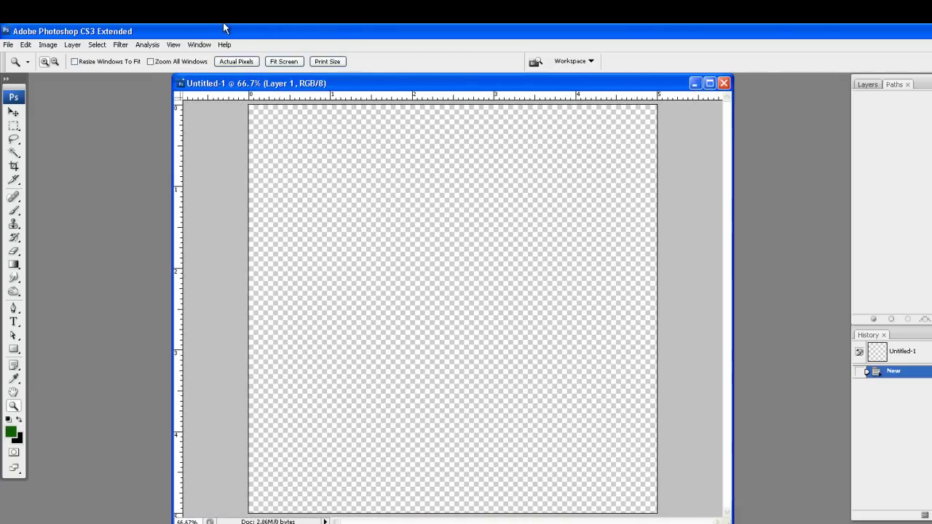
View the options of the Move, Marquee, Magic Wand, Slice, Spot Healing, Clone Stamp, History Brush and Gradient tools, ending on Move.
{"action": "left_click", "coordinate": [13, 112]}
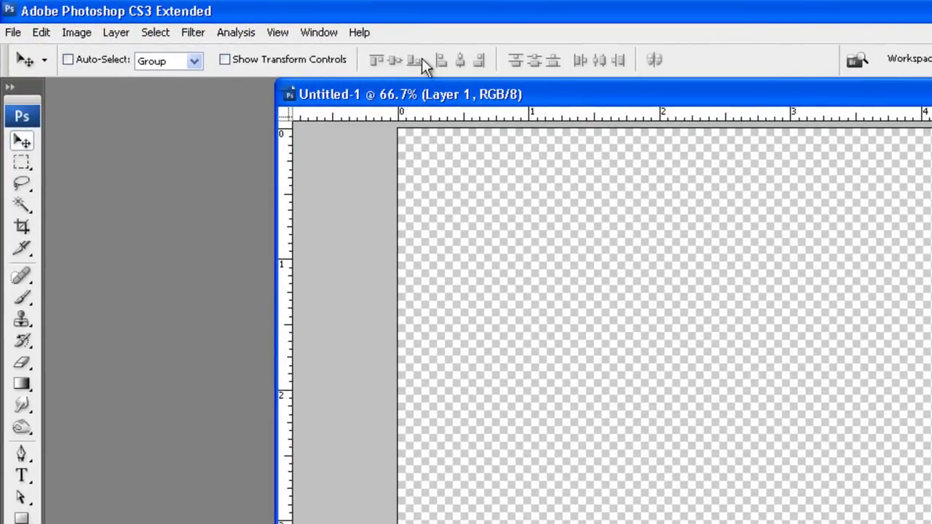
{"action": "left_click", "coordinate": [21, 163]}
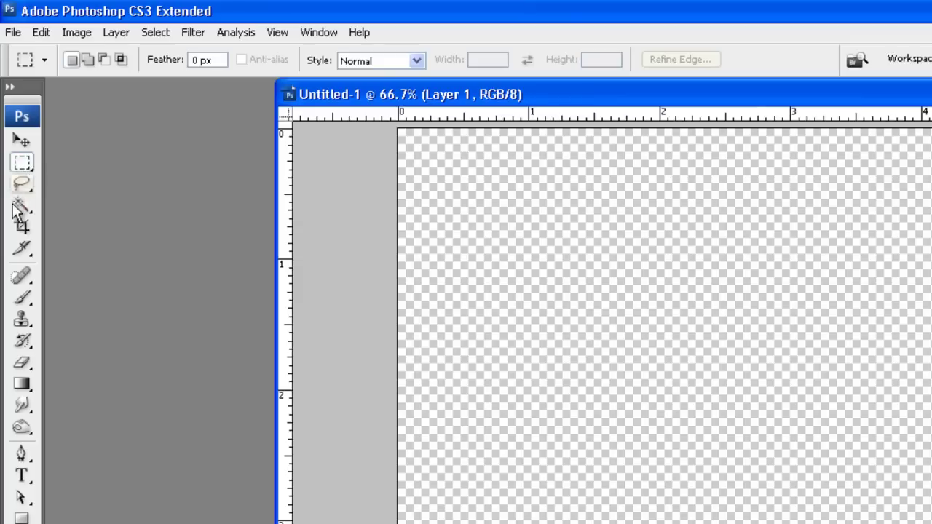
{"action": "left_click", "coordinate": [21, 207]}
{"action": "left_click", "coordinate": [23, 247]}
{"action": "left_click", "coordinate": [23, 276]}
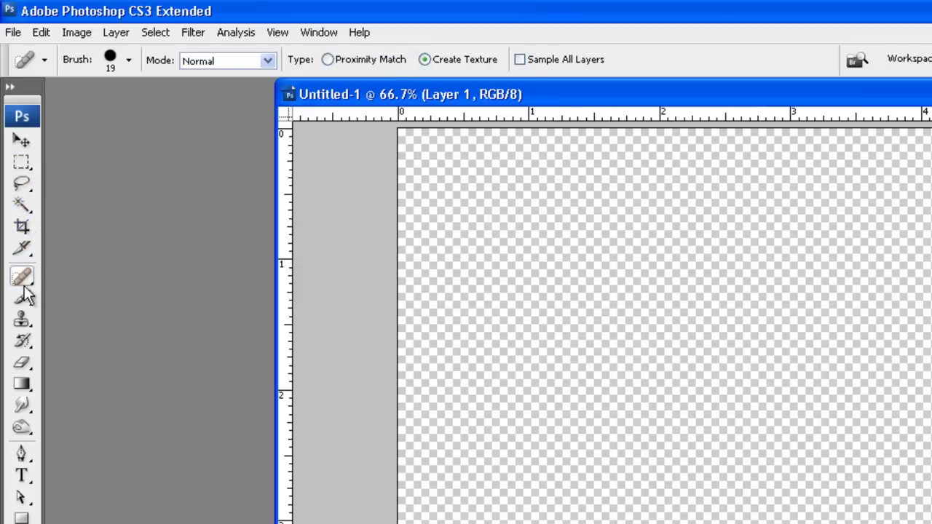
{"action": "left_click", "coordinate": [22, 319]}
{"action": "left_click", "coordinate": [22, 341]}
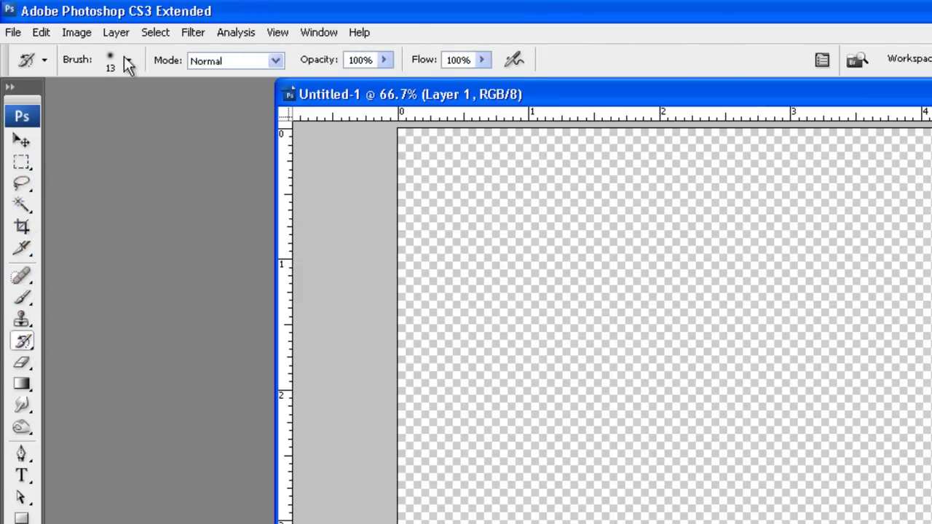
{"action": "left_click", "coordinate": [22, 406]}
{"action": "left_click", "coordinate": [22, 384]}
{"action": "left_click", "coordinate": [21, 139]}
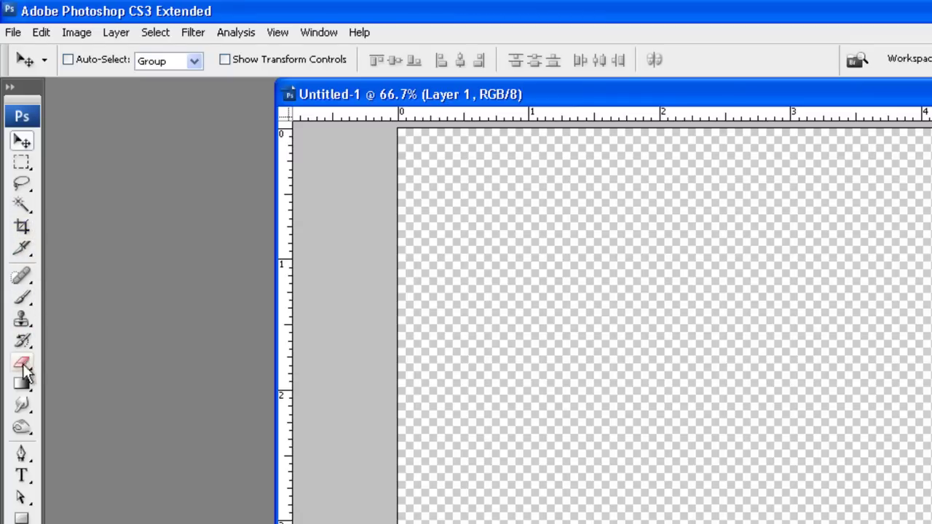
Show the marquee tool variants and choose the Single Row Marquee Tool.
{"action": "left_click", "coordinate": [20, 164]}
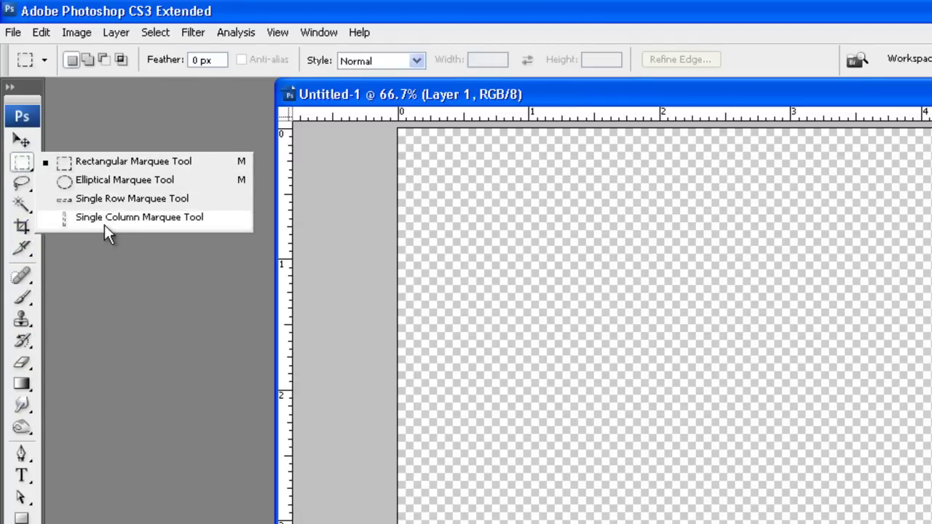
{"action": "left_click", "coordinate": [122, 198]}
Shift the apple image on Layer 2 slightly up and to the left with the Move tool.
{"action": "key", "text": "v"}
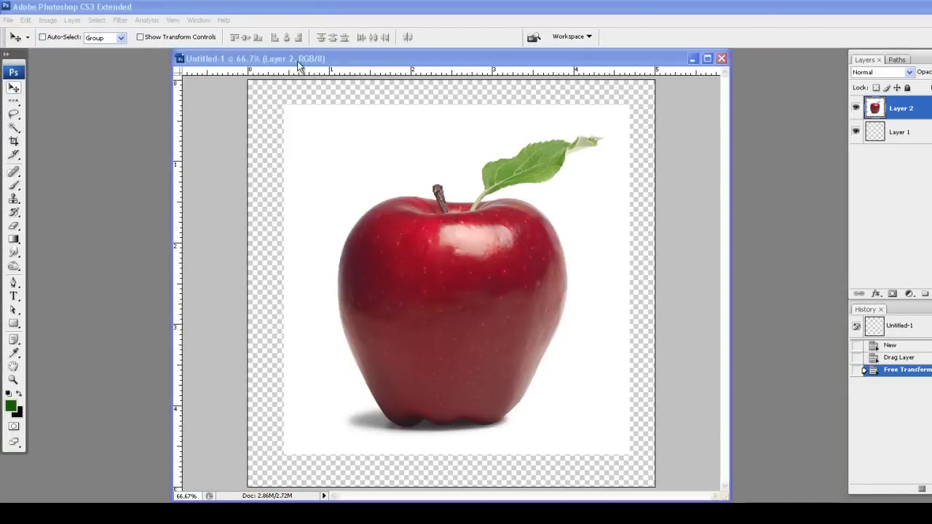
{"action": "left_click_drag", "start_coordinate": [423, 271], "coordinate": [403, 267]}
Select an area of about 3.4 by 2.8 inches over the apple with the Rectangular Marquee Tool.
{"action": "left_click", "coordinate": [14, 105]}
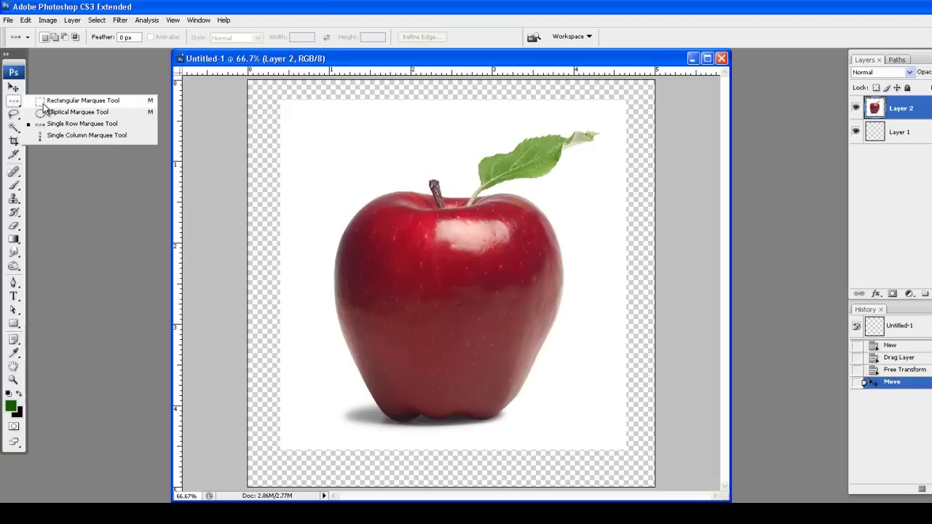
{"action": "left_click", "coordinate": [43, 102]}
{"action": "left_click_drag", "start_coordinate": [346, 153], "coordinate": [624, 385]}
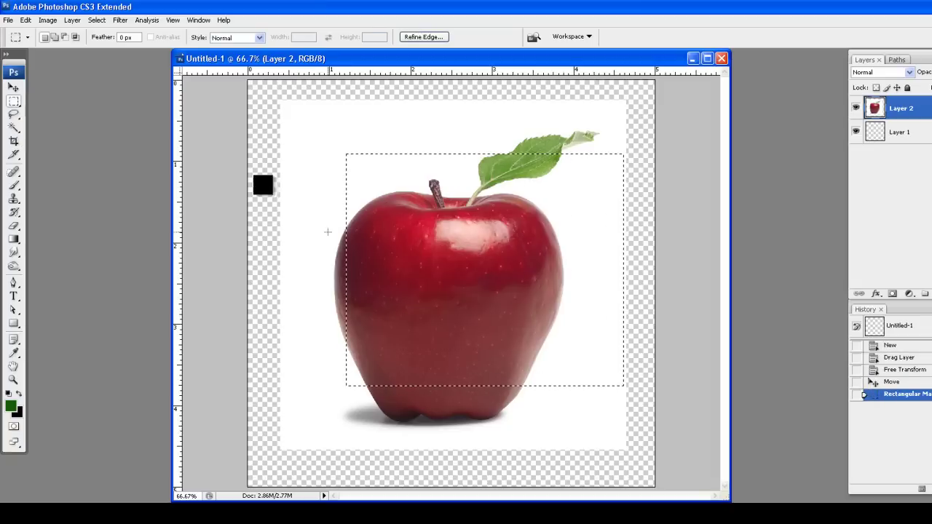
Select an elliptical area of about 4.7 by 3.5 inches around the apple with the Elliptical Marquee Tool.
{"action": "left_click", "coordinate": [14, 101]}
{"action": "left_click", "coordinate": [59, 115]}
{"action": "left_click_drag", "start_coordinate": [279, 126], "coordinate": [662, 401]}
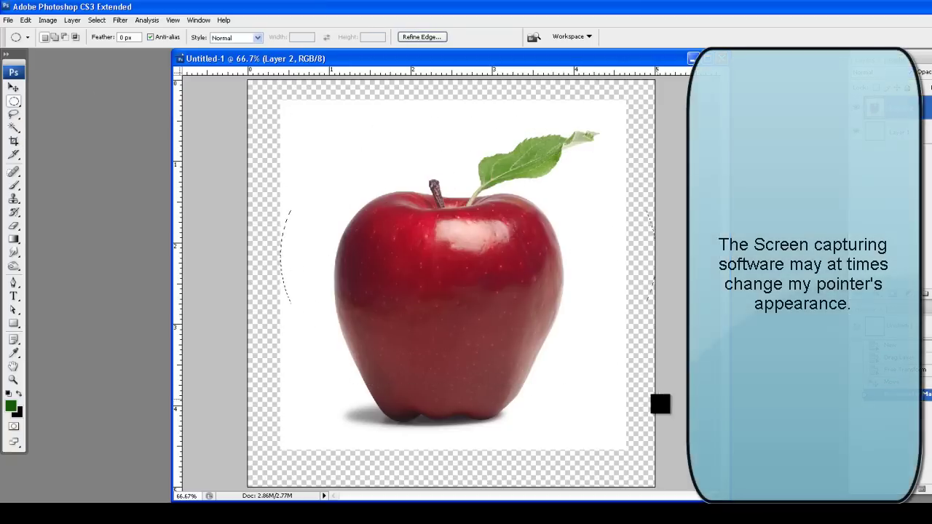
Select a single pixel row across the canvas near the tip of the leaf with the Single Row Marquee Tool.
{"action": "left_click", "coordinate": [14, 102]}
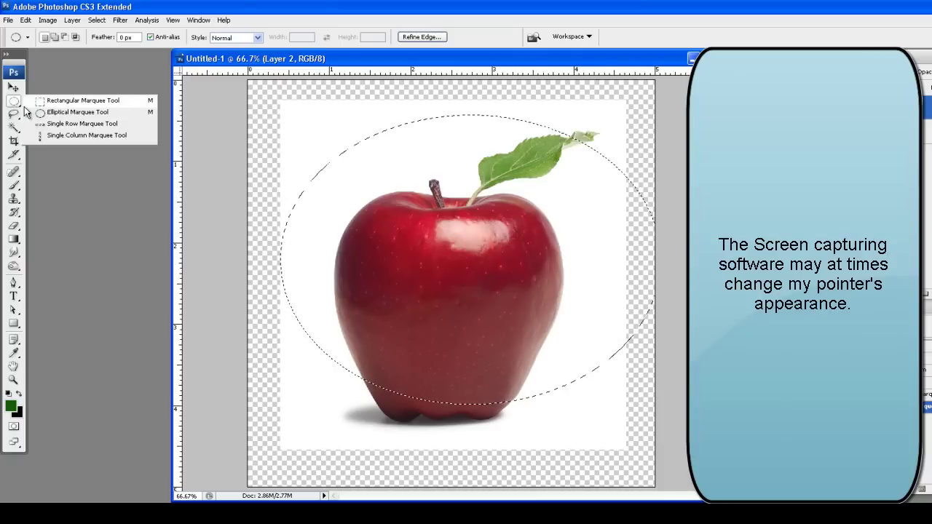
{"action": "left_click", "coordinate": [44, 124]}
{"action": "left_click_drag", "start_coordinate": [422, 179], "coordinate": [441, 133]}
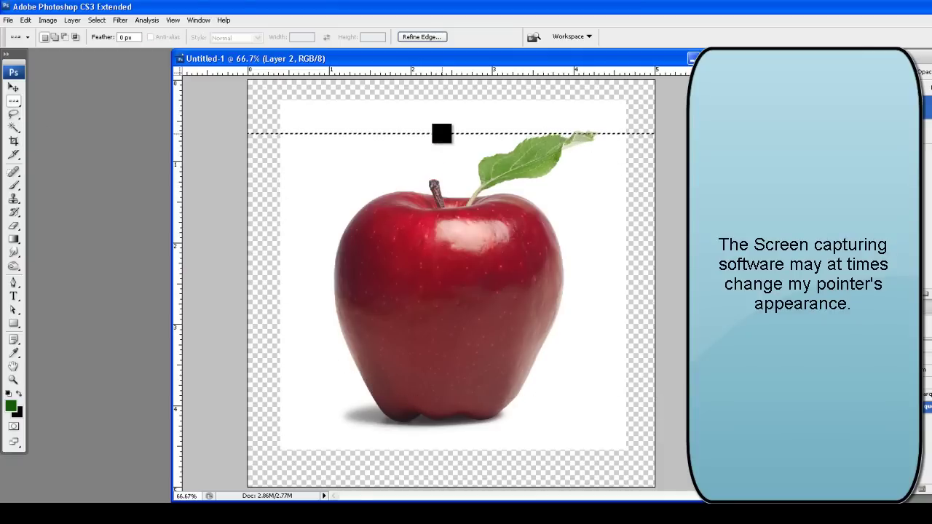
Select an area of about 3 by 1.6 inches over the apple's upper half with the Rectangular Marquee Tool.
{"action": "left_click", "coordinate": [17, 106]}
{"action": "left_click", "coordinate": [80, 101]}
{"action": "left_click_drag", "start_coordinate": [395, 204], "coordinate": [591, 282]}
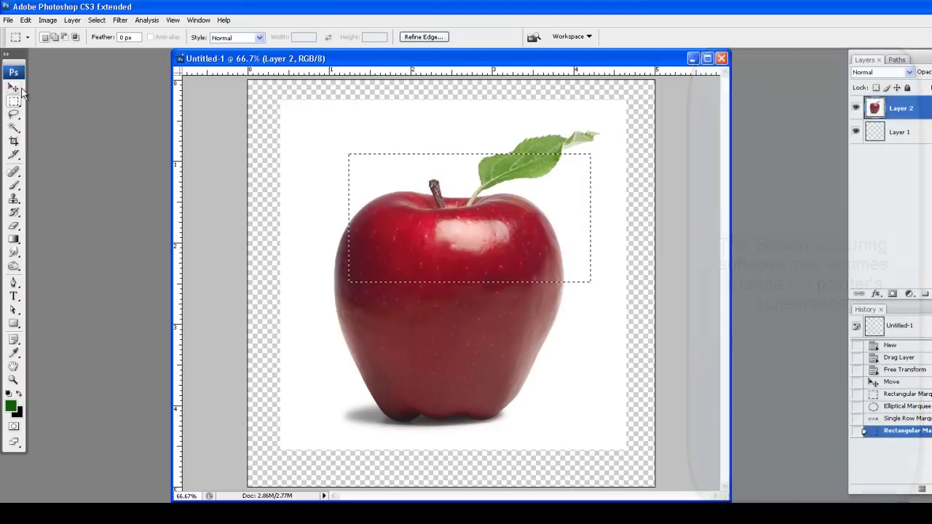
Move the selected part of the apple up and to the right, and undo the move.
{"action": "left_click", "coordinate": [13, 87]}
{"action": "left_click_drag", "start_coordinate": [510, 218], "coordinate": [552, 170]}
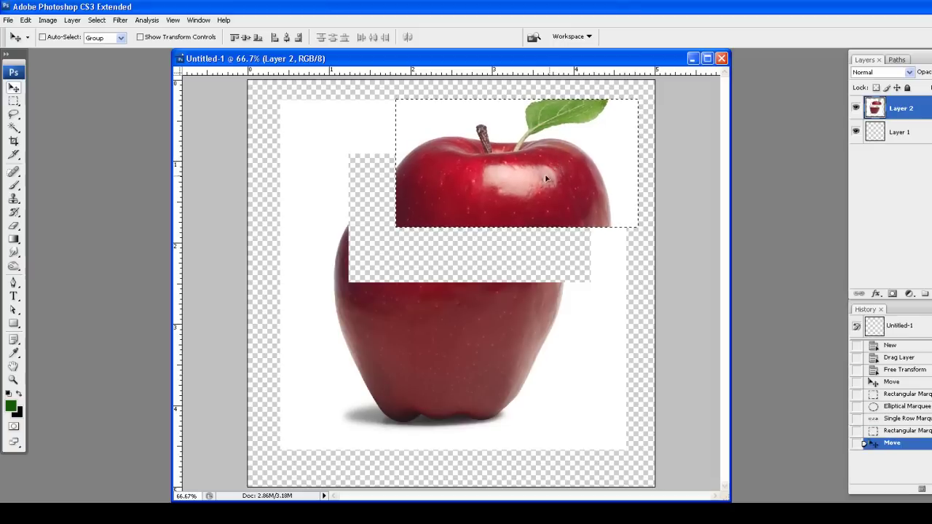
{"action": "left_click", "coordinate": [25, 19]}
{"action": "left_click", "coordinate": [40, 33]}
Select a rectangle of about 3.3 by 1.9 inches, and replace it with a smaller one of about 1.8 by 1.4 inches inside the apple.
{"action": "left_click", "coordinate": [13, 101]}
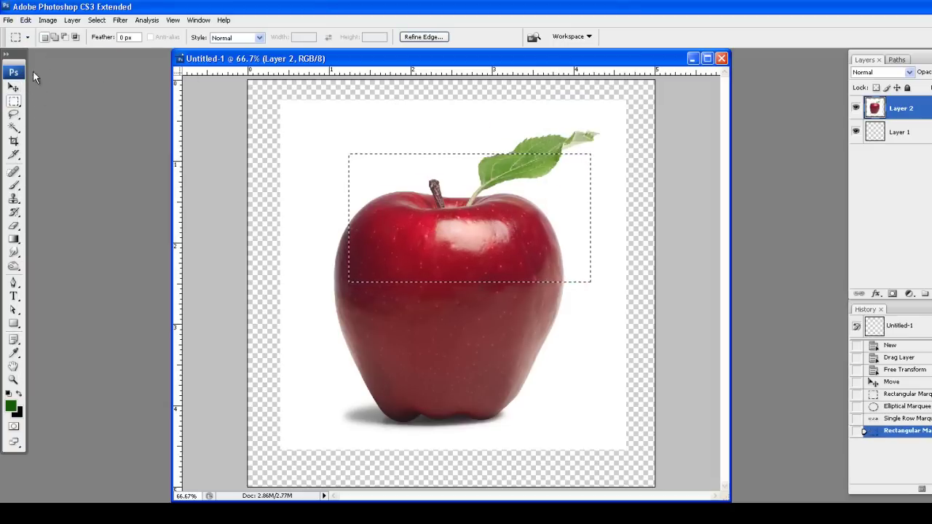
{"action": "left_click", "coordinate": [13, 88]}
{"action": "left_click", "coordinate": [14, 102]}
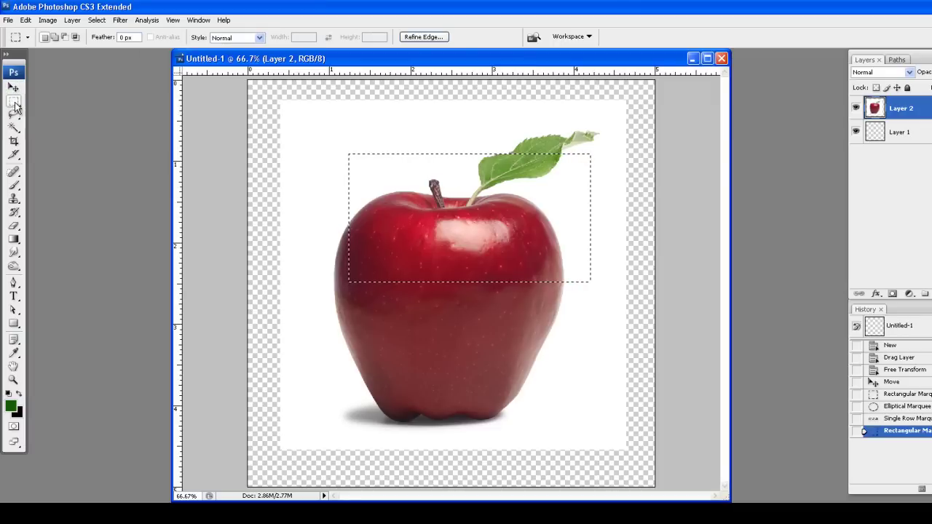
{"action": "left_click_drag", "start_coordinate": [299, 115], "coordinate": [569, 266]}
{"action": "left_click", "coordinate": [464, 161]}
{"action": "left_click_drag", "start_coordinate": [367, 233], "coordinate": [516, 347]}
Delete an elliptical area of about 1.5 by 1.7 inches from the apple's middle, and undo the deletion.
{"action": "left_click_drag", "start_coordinate": [13, 104], "coordinate": [41, 107]}
{"action": "left_click", "coordinate": [429, 236]}
{"action": "left_click_drag", "start_coordinate": [397, 238], "coordinate": [516, 372]}
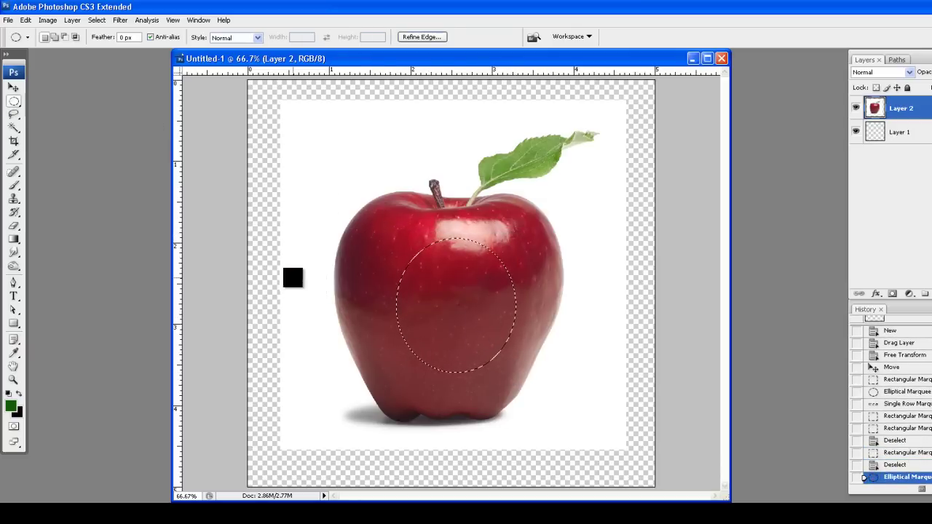
{"action": "key", "text": "Delete"}
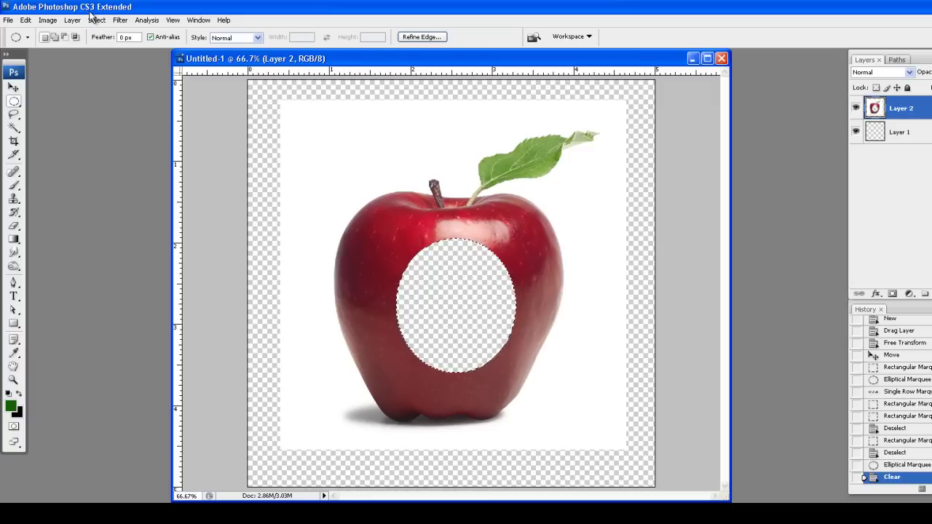
{"action": "key", "text": "ctrl+z"}
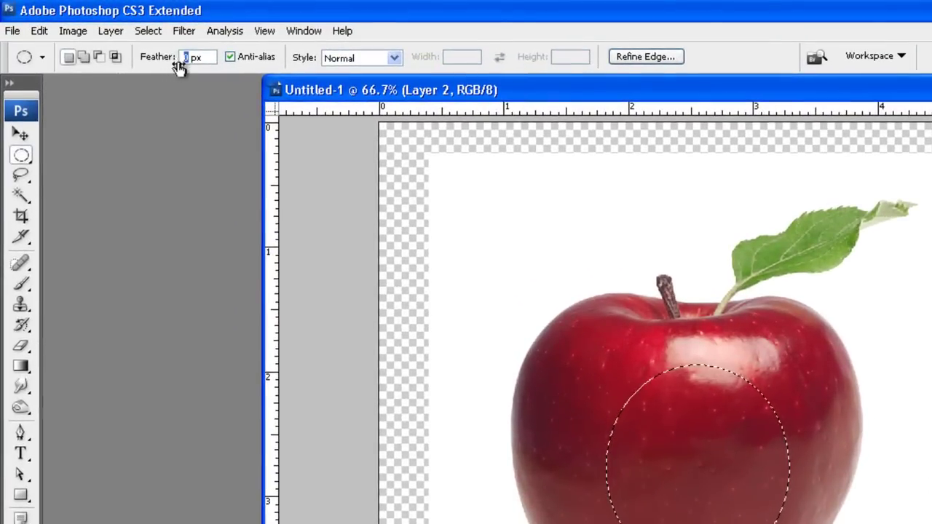
Set the Elliptical Marquee's feather to 20 px and delete a feathered ellipse of about 1.4 by 1.8 inches from the apple's middle.
{"action": "type", "text": "20"}
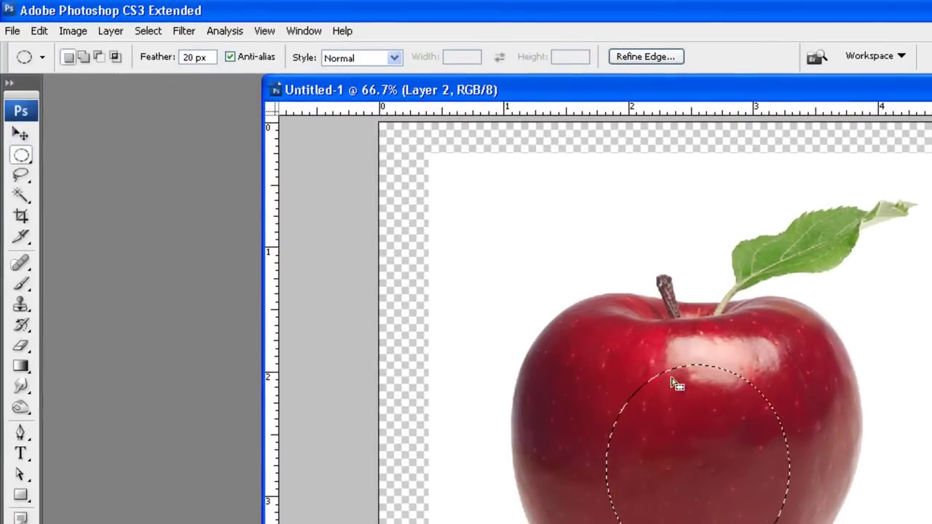
{"action": "left_click", "coordinate": [590, 376]}
{"action": "left_click_drag", "start_coordinate": [589, 375], "coordinate": [761, 523]}
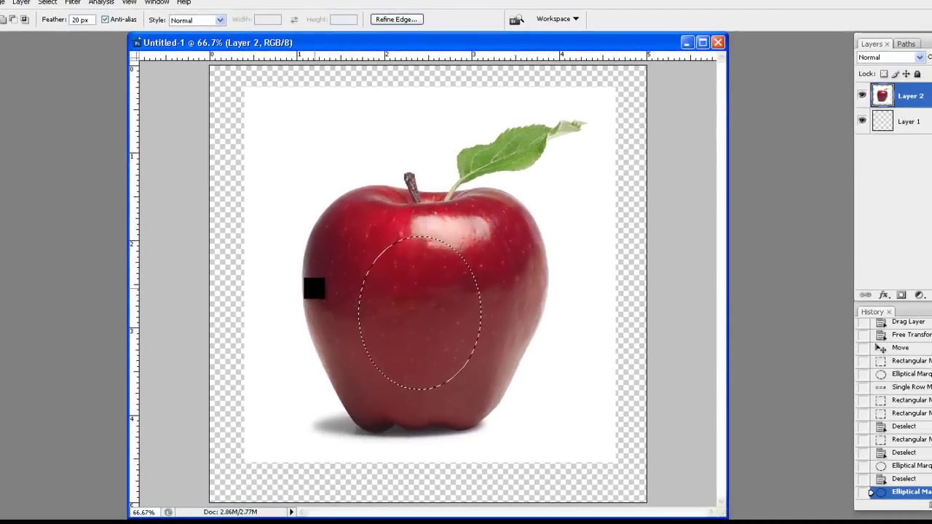
{"action": "key", "text": "Delete"}
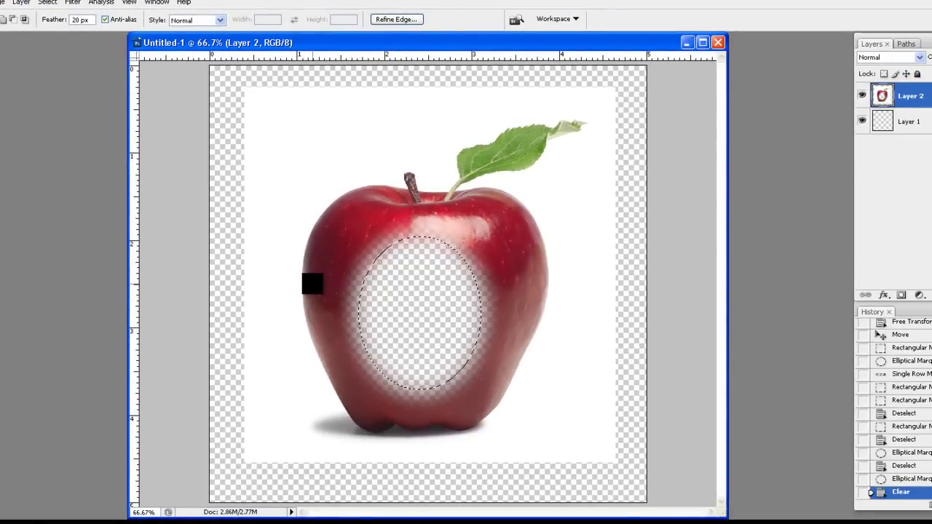
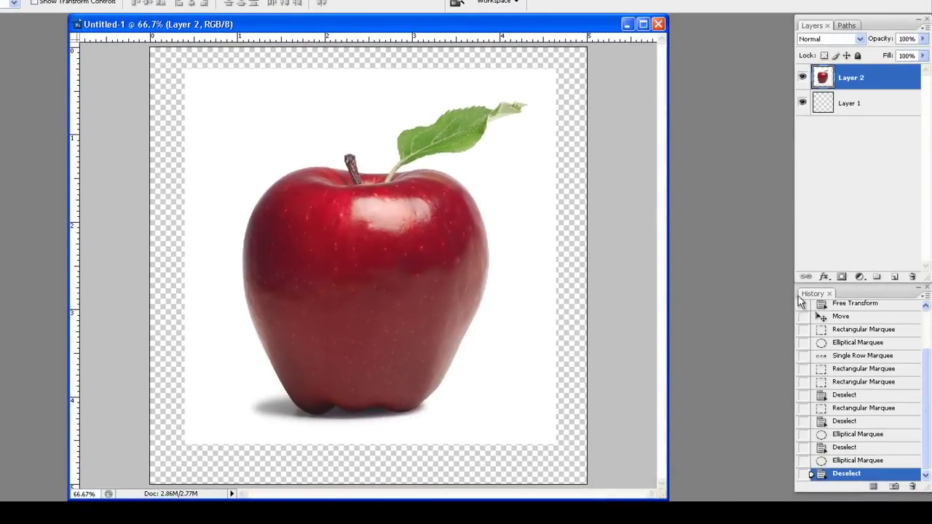
Undock the History panel over the document and enlarge it to list all history states.
{"action": "left_click_drag", "start_coordinate": [802, 300], "coordinate": [511, 97]}
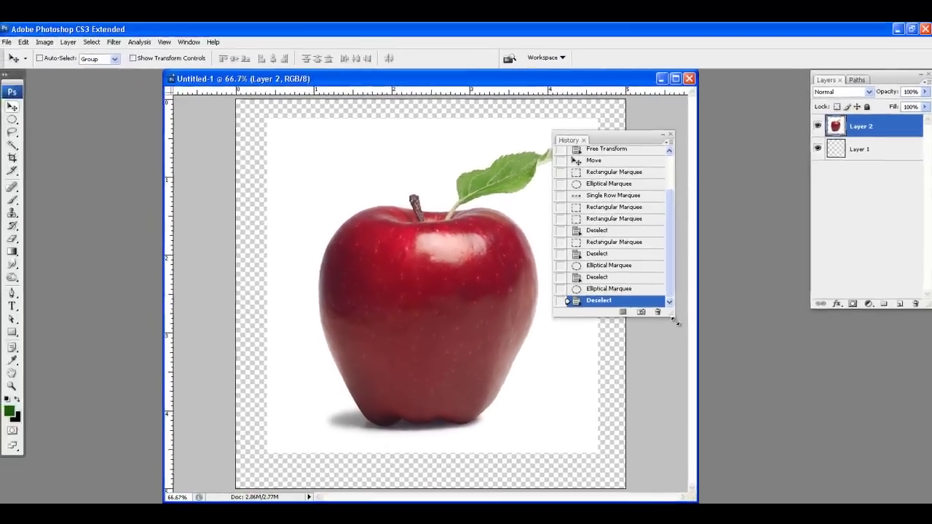
{"action": "left_click_drag", "start_coordinate": [638, 287], "coordinate": [751, 448]}
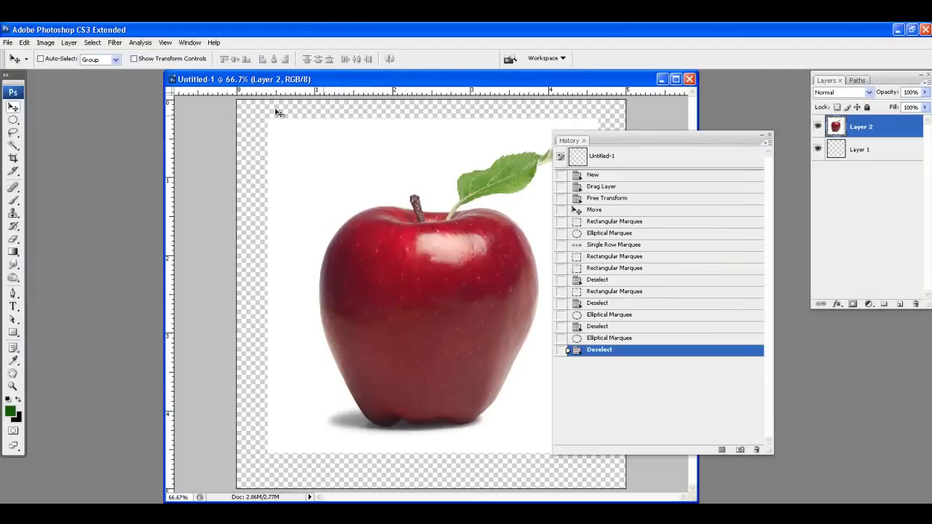
Select a feathered ellipse of about 1.8 by 1.7 inches in the apple's middle and delete its contents.
{"action": "left_click", "coordinate": [13, 120]}
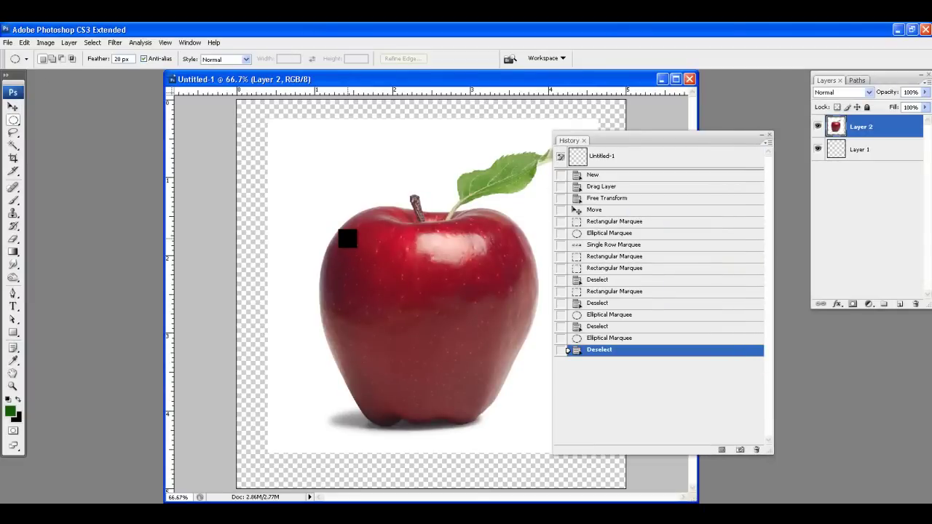
{"action": "left_click_drag", "start_coordinate": [488, 370], "coordinate": [490, 372]}
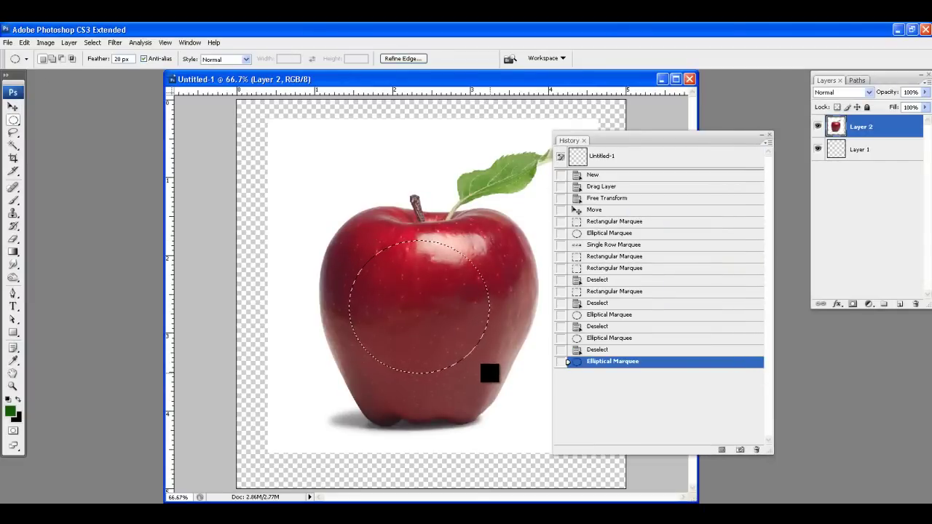
{"action": "key", "text": "Delete"}
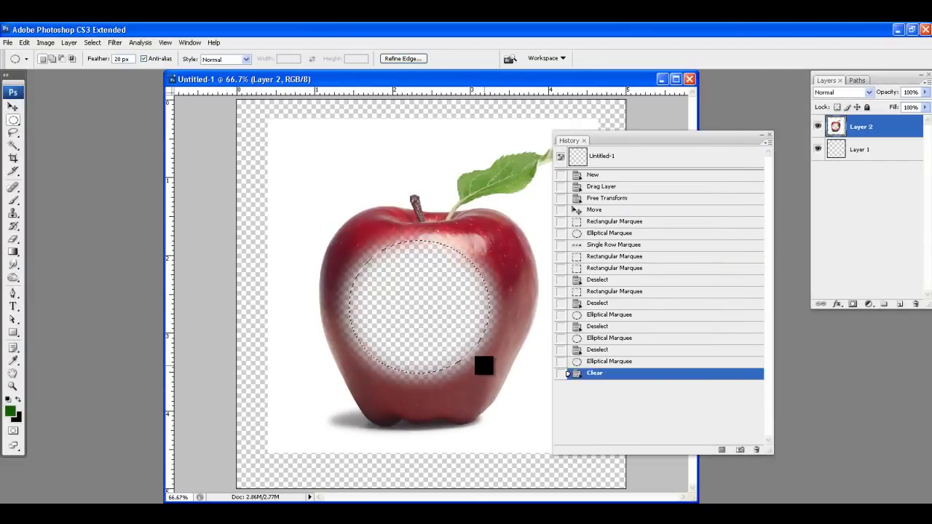
Undo the clearing of the ellipse, redo it and undo it once more.
{"action": "left_click", "coordinate": [24, 42]}
{"action": "left_click", "coordinate": [29, 56]}
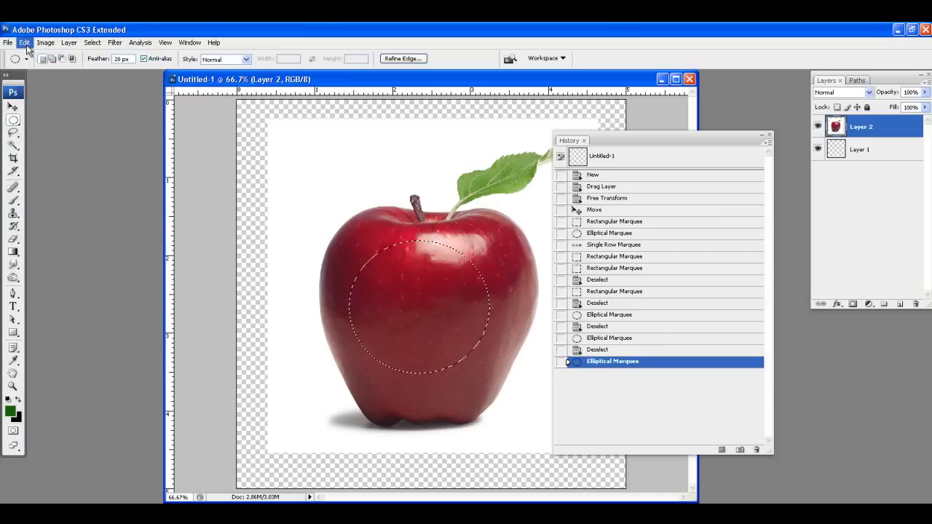
{"action": "left_click", "coordinate": [24, 43]}
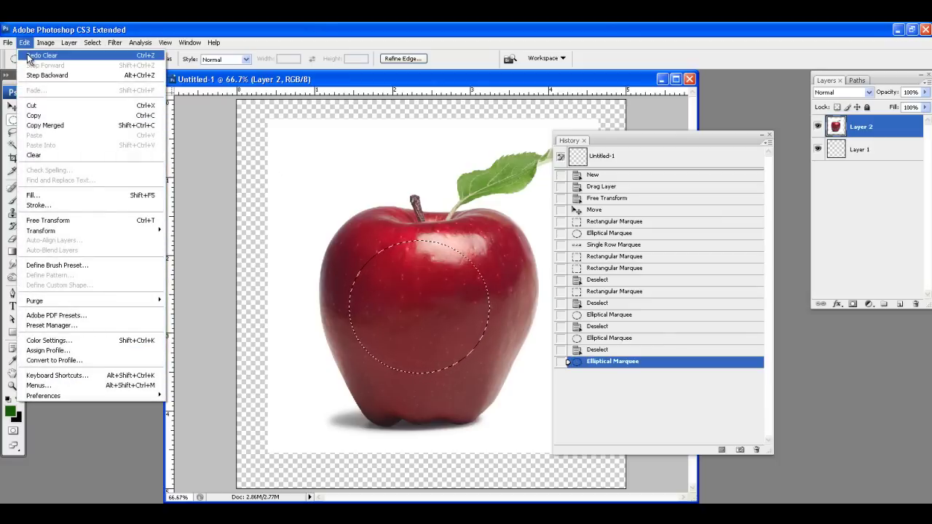
{"action": "left_click", "coordinate": [30, 56]}
{"action": "left_click", "coordinate": [25, 42]}
{"action": "left_click", "coordinate": [29, 56]}
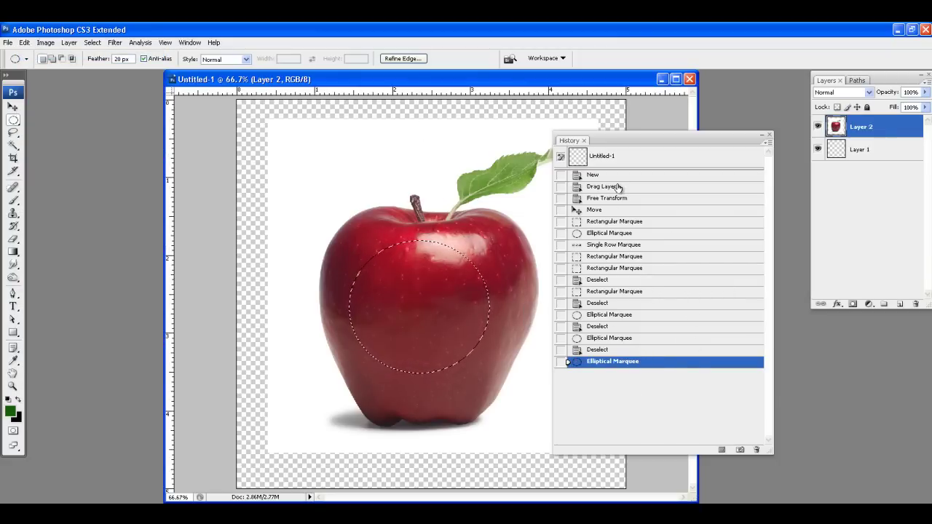
Step back through the history states to the first Deselect, and return to the latest Elliptical Marquee state.
{"action": "left_click", "coordinate": [620, 350]}
{"action": "left_click", "coordinate": [616, 338]}
{"action": "left_click", "coordinate": [616, 326]}
{"action": "left_click", "coordinate": [618, 315]}
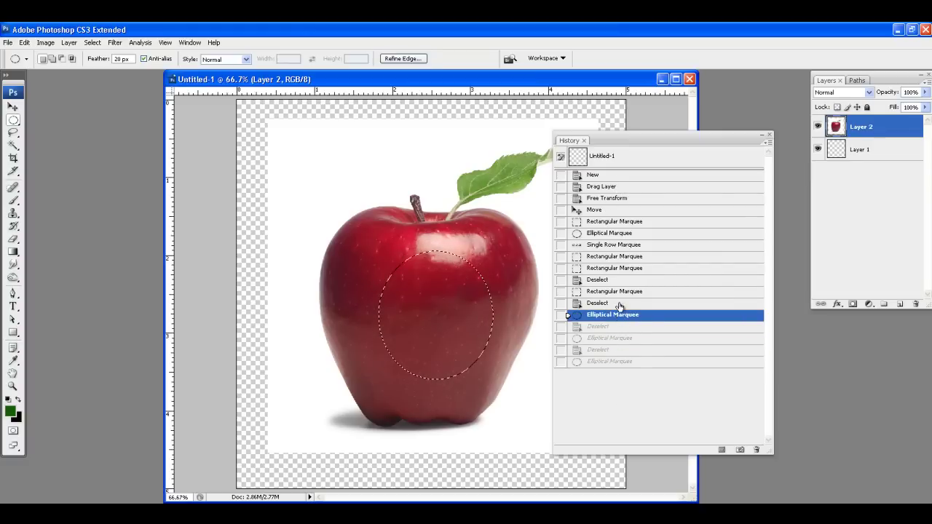
{"action": "left_click", "coordinate": [619, 303]}
{"action": "left_click", "coordinate": [621, 292]}
{"action": "left_click", "coordinate": [622, 281]}
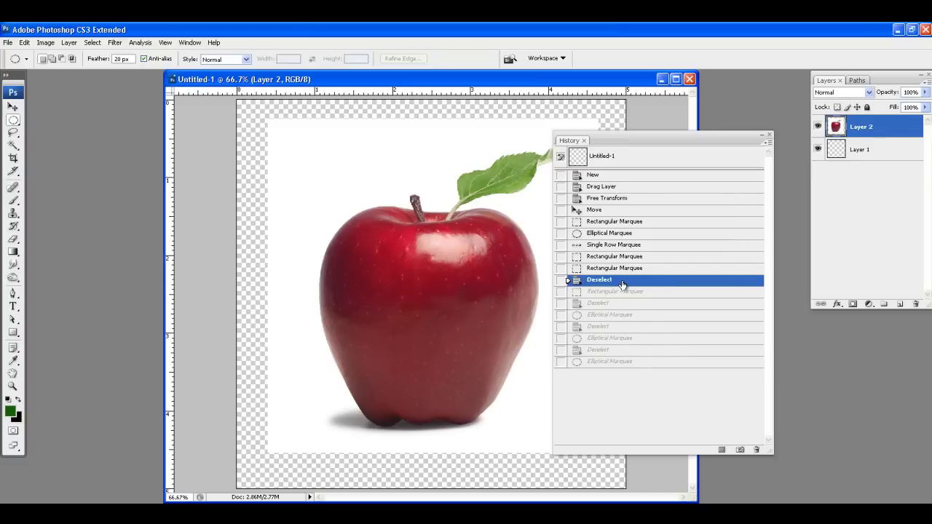
{"action": "left_click", "coordinate": [618, 363]}
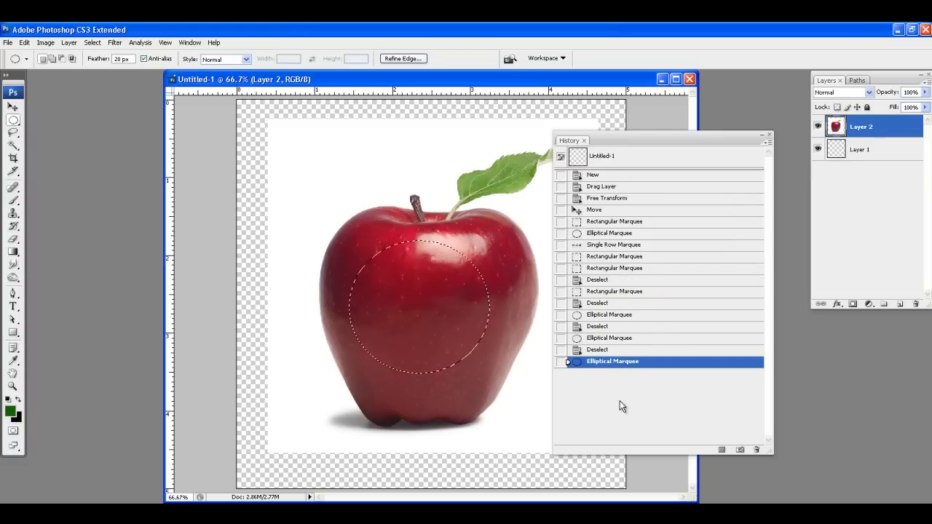
Move the selected feathered piece of the apple to the upper left corner of the image.
{"action": "left_click", "coordinate": [12, 106]}
{"action": "left_click_drag", "start_coordinate": [427, 284], "coordinate": [322, 161]}
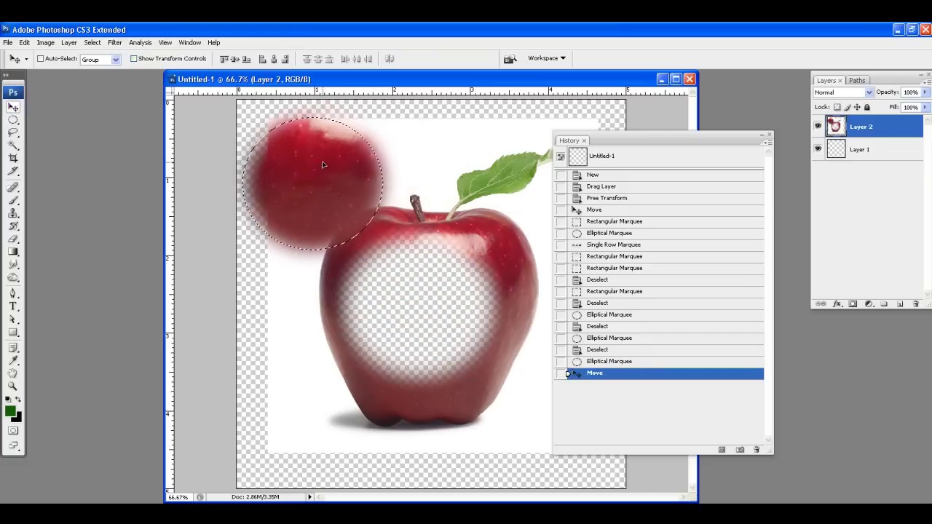
Select a feathered ellipse of about 2 by 1.5 inches around the leaf and move it into the hole in the apple.
{"action": "left_click", "coordinate": [13, 119]}
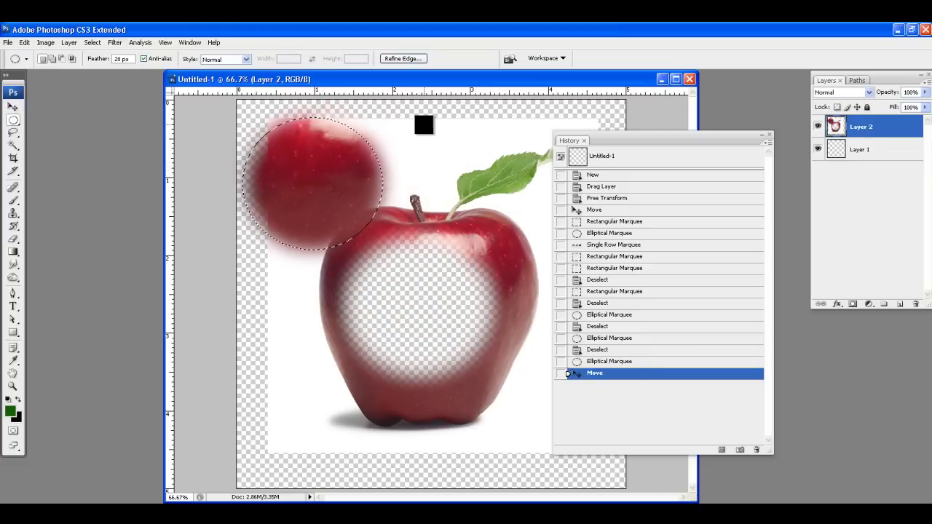
{"action": "left_click_drag", "start_coordinate": [425, 125], "coordinate": [557, 240]}
{"action": "key", "text": "v"}
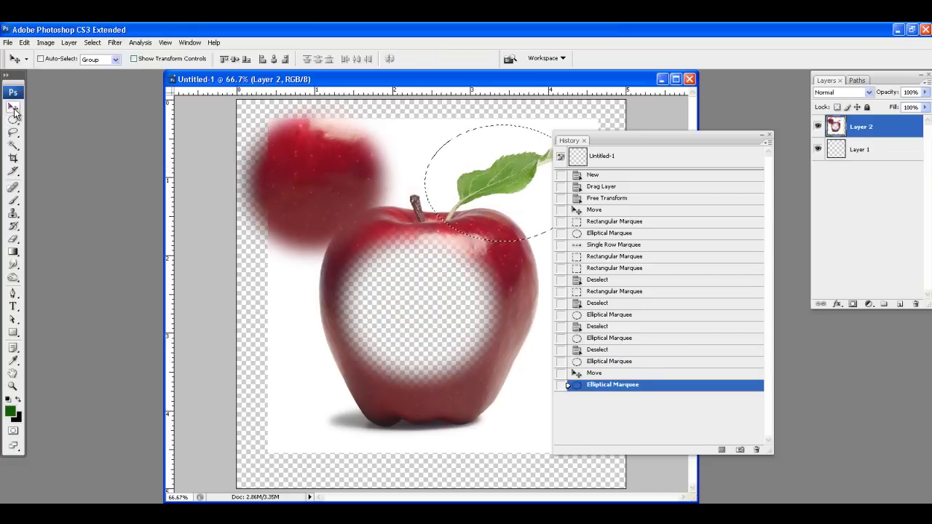
{"action": "left_click_drag", "start_coordinate": [500, 183], "coordinate": [433, 312]}
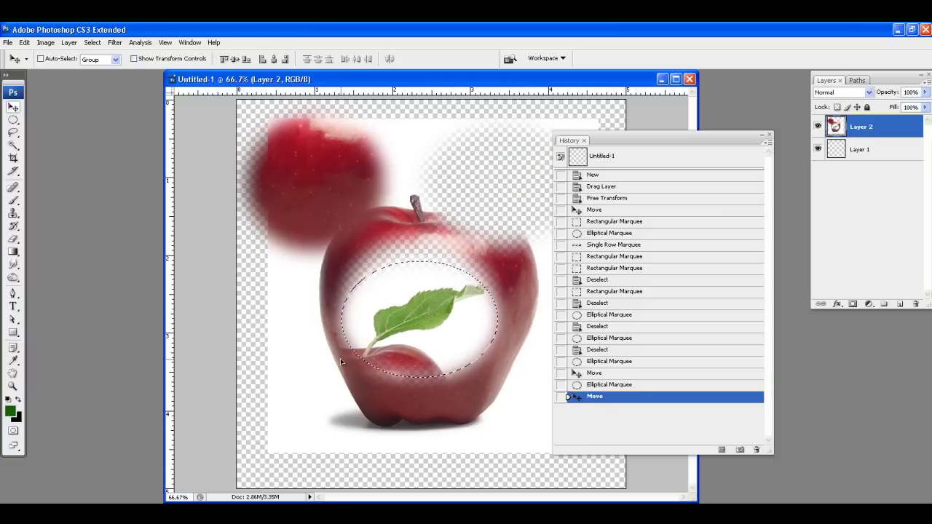
Deselect the area around the moved leaf, and undo and redo the deselection twice.
{"action": "left_click", "coordinate": [91, 42]}
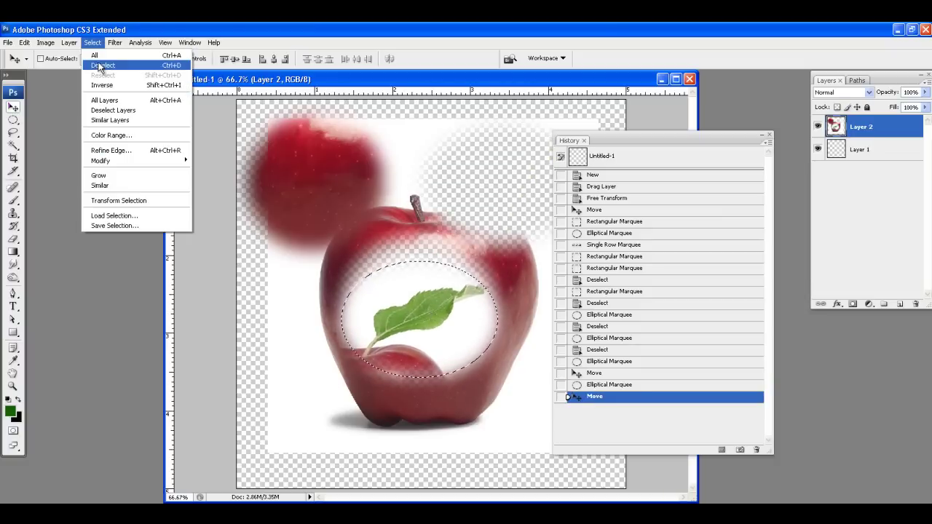
{"action": "left_click", "coordinate": [99, 65]}
{"action": "left_click", "coordinate": [25, 42]}
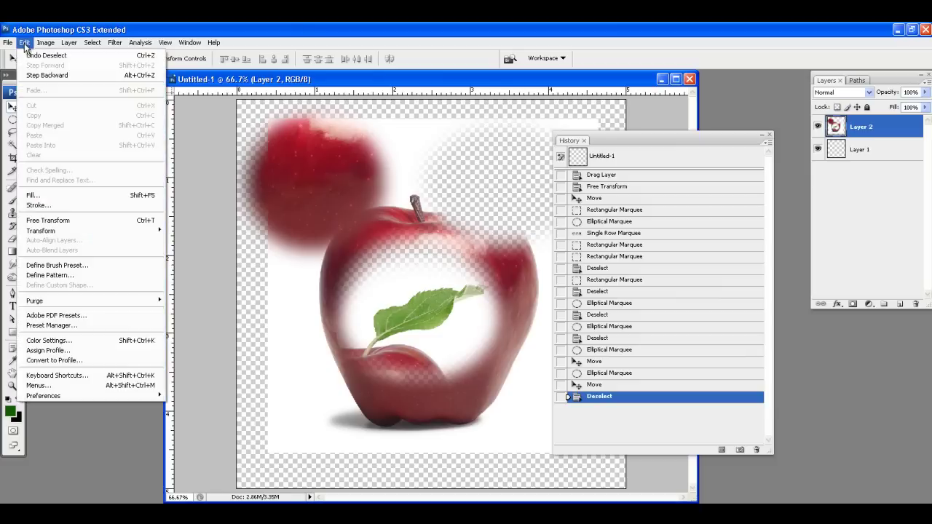
{"action": "left_click", "coordinate": [29, 57]}
{"action": "left_click", "coordinate": [25, 43]}
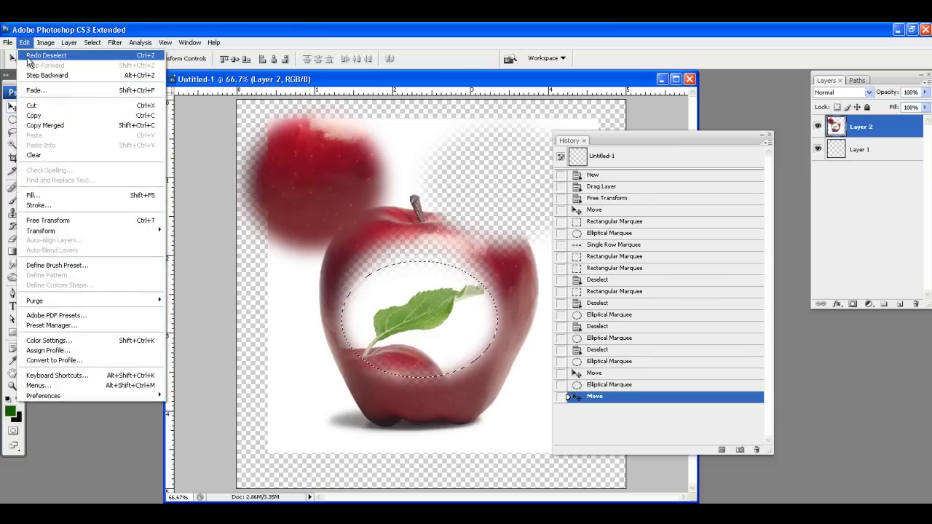
{"action": "left_click", "coordinate": [29, 57]}
{"action": "left_click", "coordinate": [25, 43]}
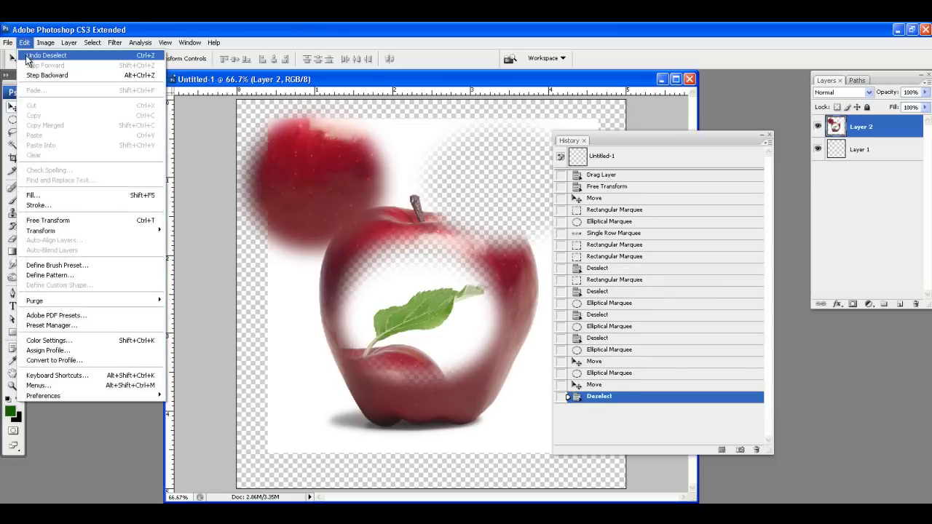
{"action": "left_click", "coordinate": [29, 56]}
{"action": "left_click", "coordinate": [25, 43]}
{"action": "left_click", "coordinate": [29, 57]}
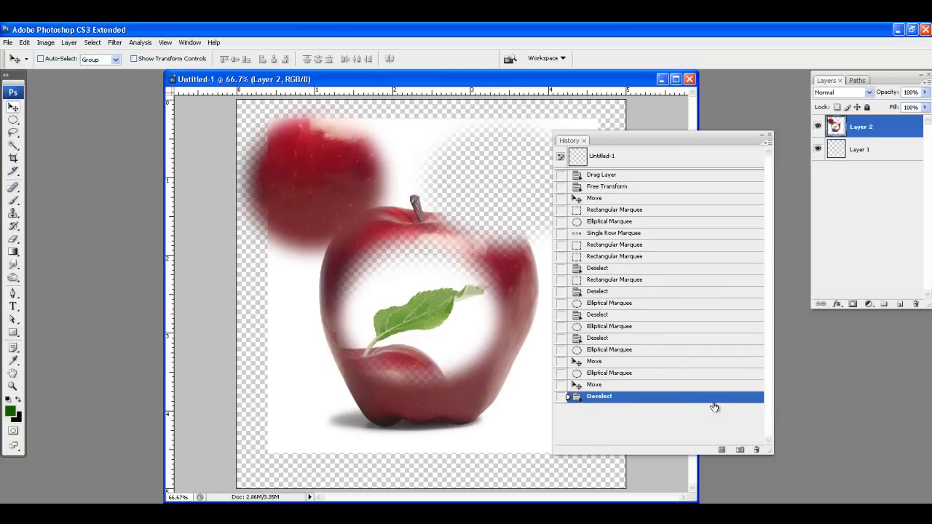
Step back through the history states to the Deselect before the feathered apple piece and the leaf were moved.
{"action": "left_click", "coordinate": [616, 384]}
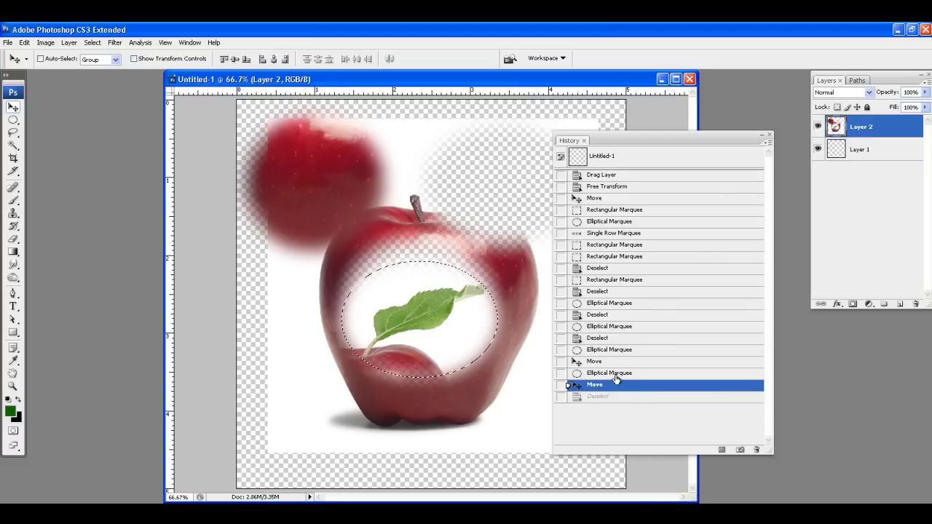
{"action": "left_click", "coordinate": [616, 373]}
{"action": "left_click", "coordinate": [616, 361]}
{"action": "left_click", "coordinate": [616, 350]}
{"action": "left_click", "coordinate": [617, 338]}
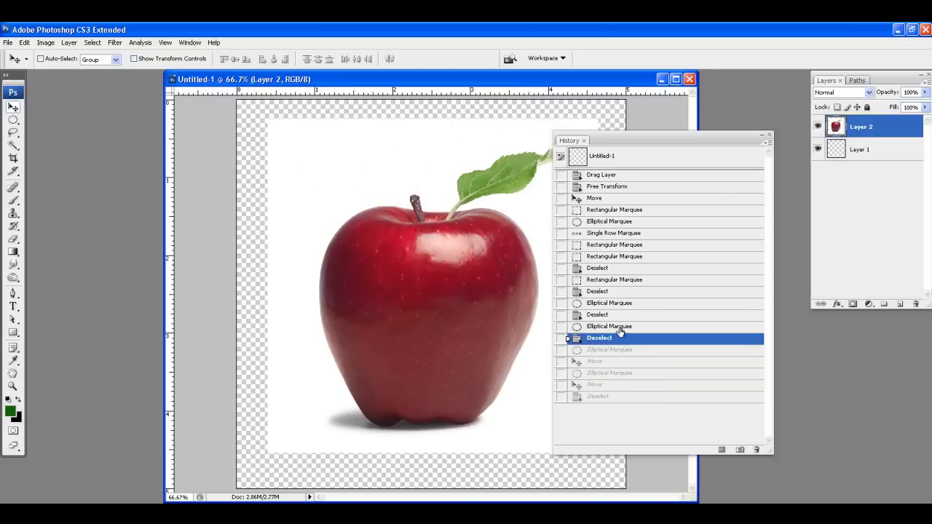
{"action": "left_click", "coordinate": [619, 327]}
{"action": "left_click", "coordinate": [620, 339]}
Shrink the History panel and dock it directly beneath the Layers panel.
{"action": "left_click_drag", "start_coordinate": [771, 458], "coordinate": [730, 373]}
{"action": "left_click_drag", "start_coordinate": [628, 138], "coordinate": [656, 162]}
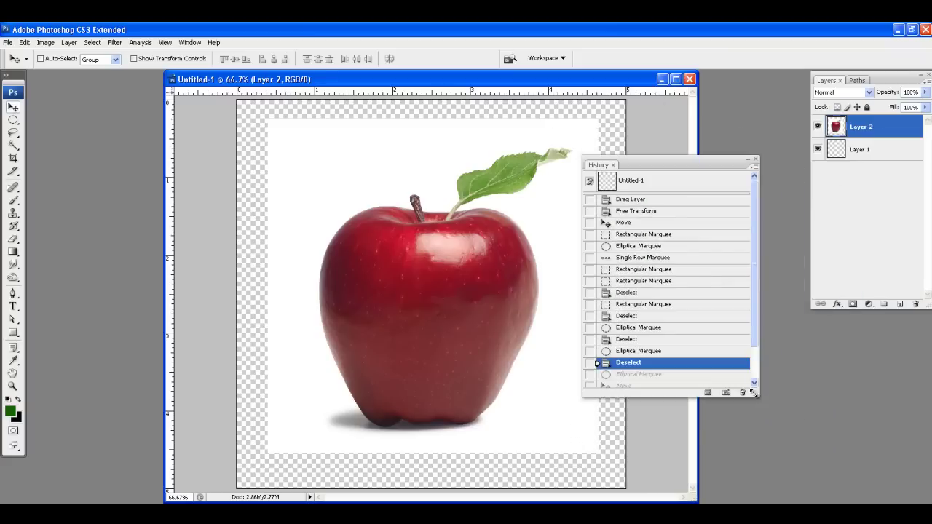
{"action": "left_click_drag", "start_coordinate": [759, 397], "coordinate": [739, 358]}
{"action": "left_click_drag", "start_coordinate": [641, 165], "coordinate": [830, 319]}
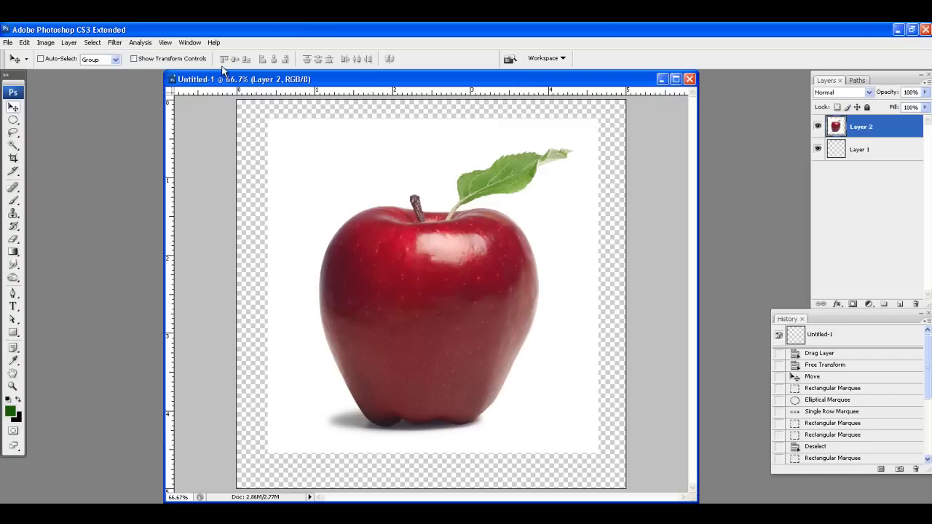
Select a rectangle of about 2.4 by 2.6 inches over the apple with the Rectangular Marquee tool.
{"action": "left_click", "coordinate": [13, 120]}
{"action": "left_click", "coordinate": [13, 120]}
{"action": "left_click", "coordinate": [58, 121]}
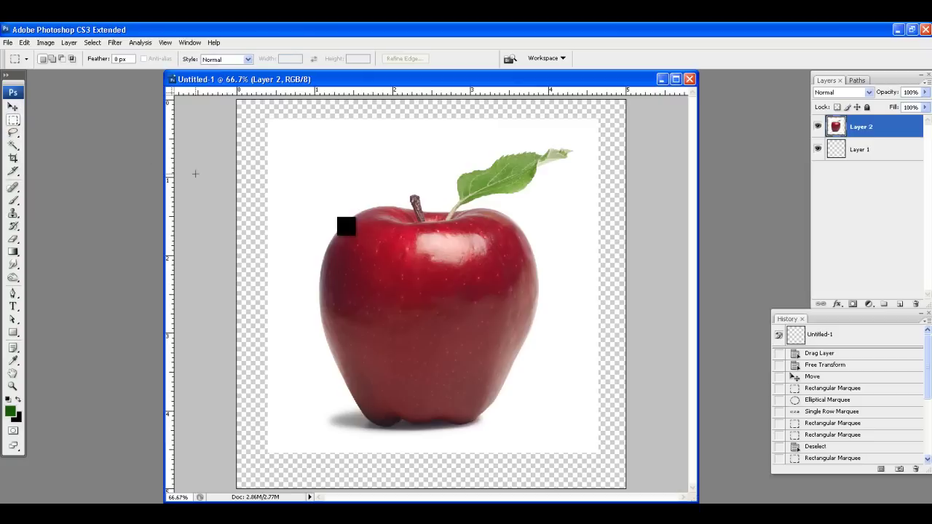
{"action": "left_click_drag", "start_coordinate": [354, 212], "coordinate": [544, 412]}
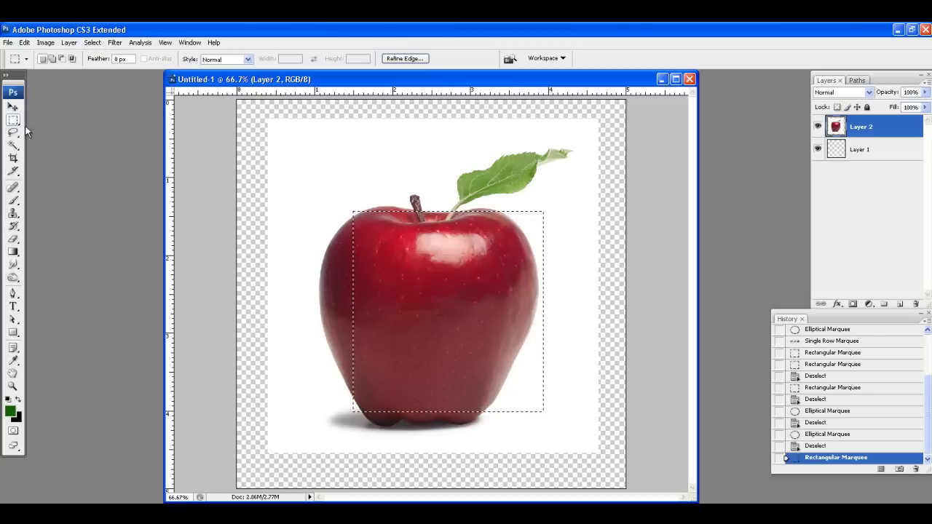
Select the entire canvas and deselect it again.
{"action": "left_click", "coordinate": [92, 44]}
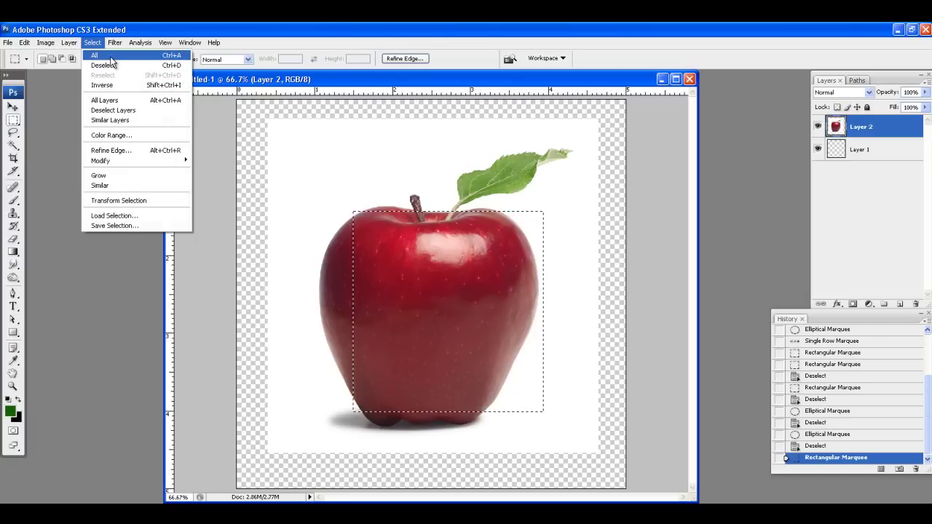
{"action": "left_click", "coordinate": [111, 57]}
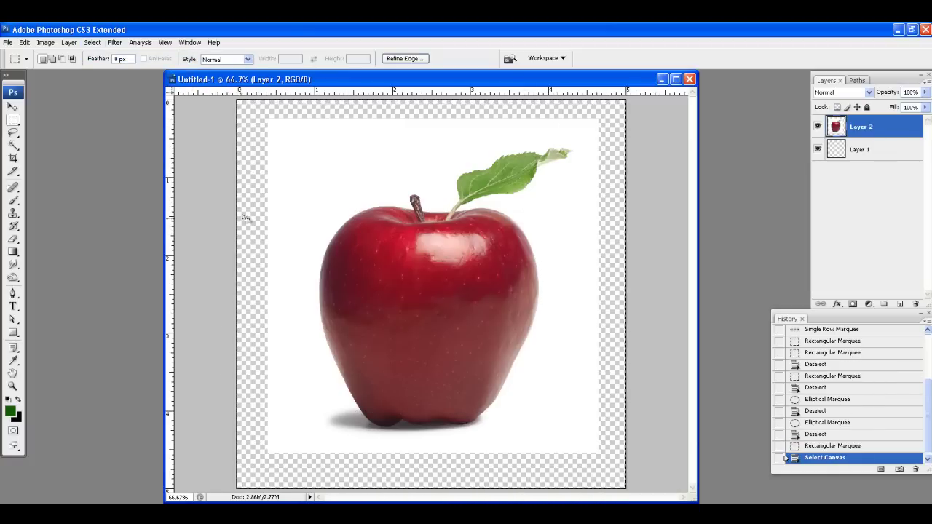
{"action": "left_click", "coordinate": [93, 42]}
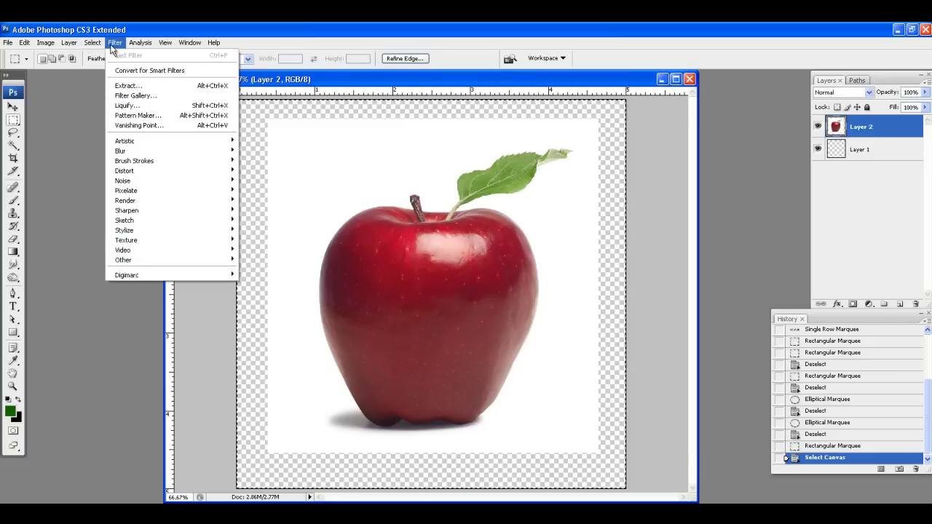
{"action": "left_click", "coordinate": [88, 46]}
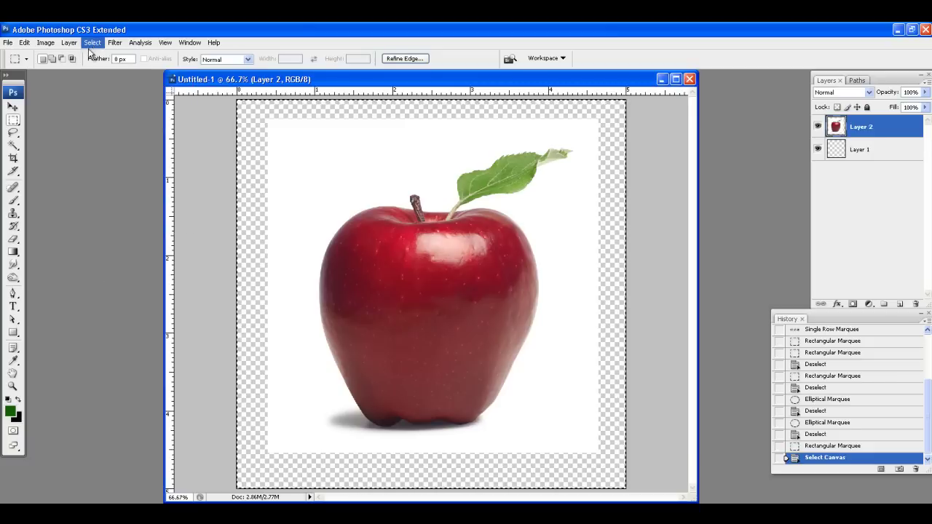
{"action": "left_click", "coordinate": [377, 239]}
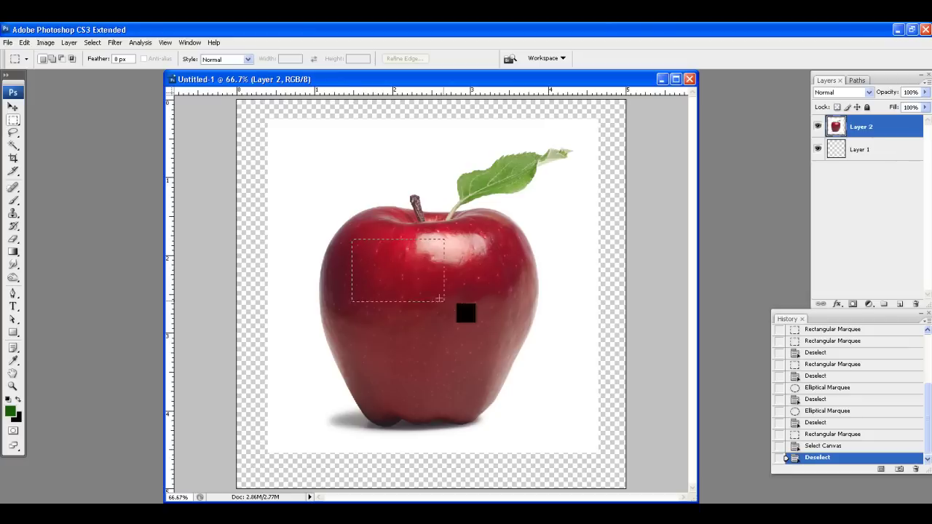
Select a rectangle of about 2.3 by 1.5 inches across the apple and invert the selection.
{"action": "left_click_drag", "start_coordinate": [440, 298], "coordinate": [533, 359]}
{"action": "left_click", "coordinate": [88, 42]}
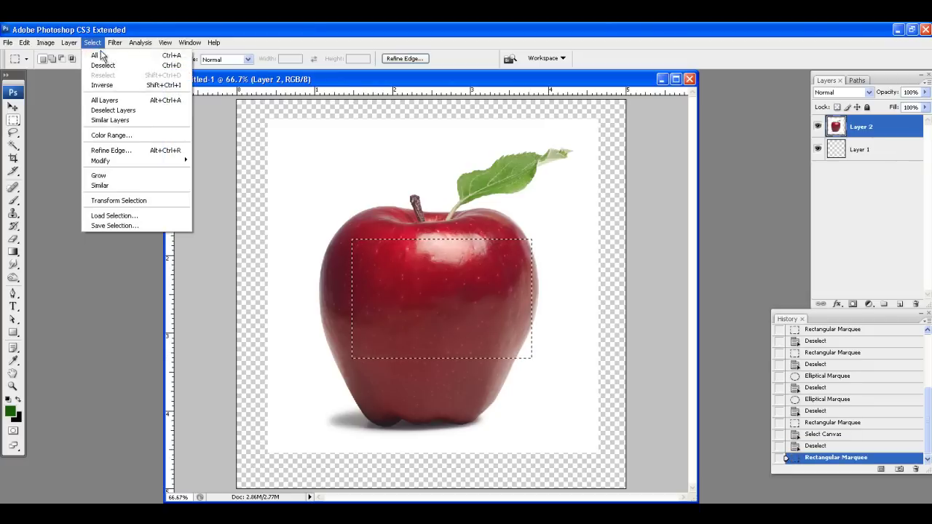
{"action": "left_click", "coordinate": [108, 87]}
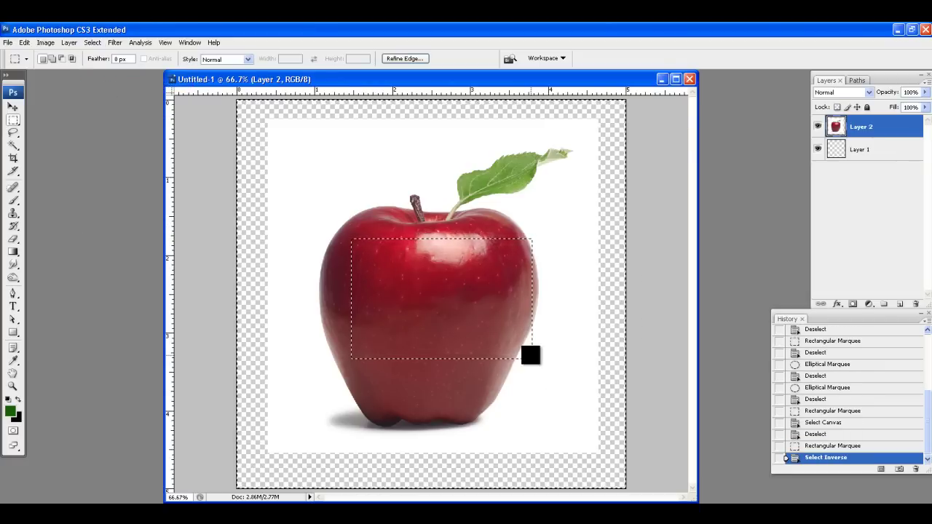
Delete everything outside the rectangle, undo the deletion, and deselect.
{"action": "key", "text": "Delete"}
{"action": "key", "text": "ctrl+z"}
{"action": "key", "text": "ctrl+d"}
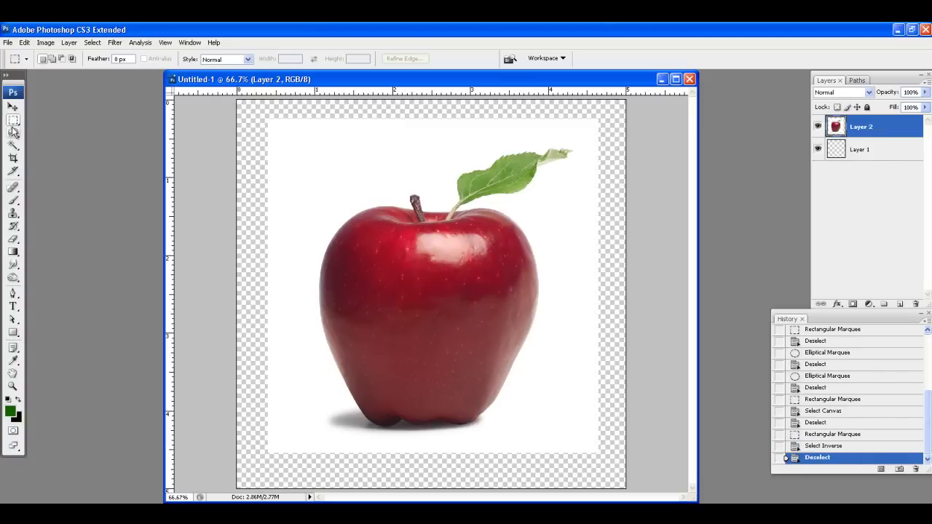
Draw a freehand Lasso selection around part of the apple and the leaf, and deselect it.
{"action": "left_click", "coordinate": [13, 133]}
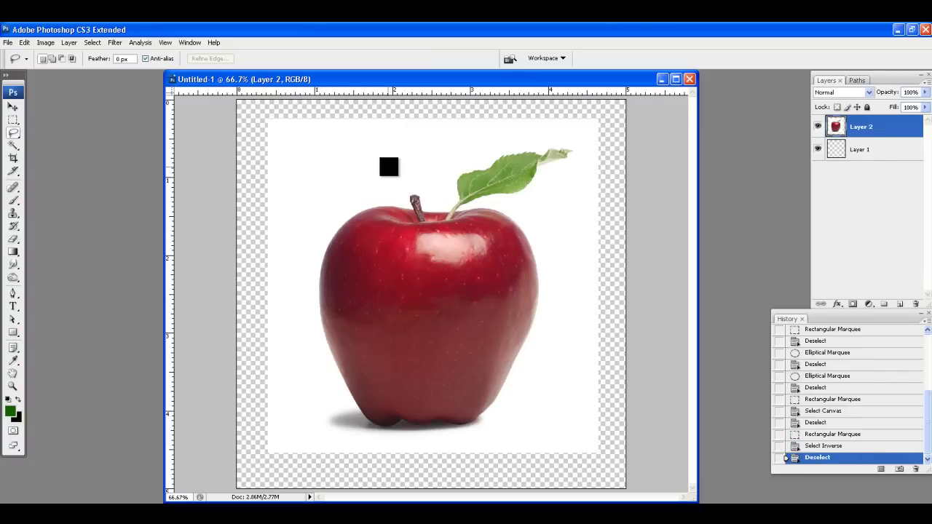
{"action": "mouse_move", "coordinate": [456, 144]}
{"action": "left_mouse_down"}
{"action": "mouse_move", "coordinate": [356, 172]}
{"action": "mouse_move", "coordinate": [343, 249]}
{"action": "mouse_move", "coordinate": [357, 333]}
{"action": "mouse_move", "coordinate": [468, 402]}
{"action": "mouse_move", "coordinate": [570, 324]}
{"action": "left_mouse_up"}
{"action": "key", "text": "ctrl+d"}
Outline a closed five-corner selection across the apple's upper half with the Polygonal Lasso, and deselect it.
{"action": "left_click", "coordinate": [14, 134]}
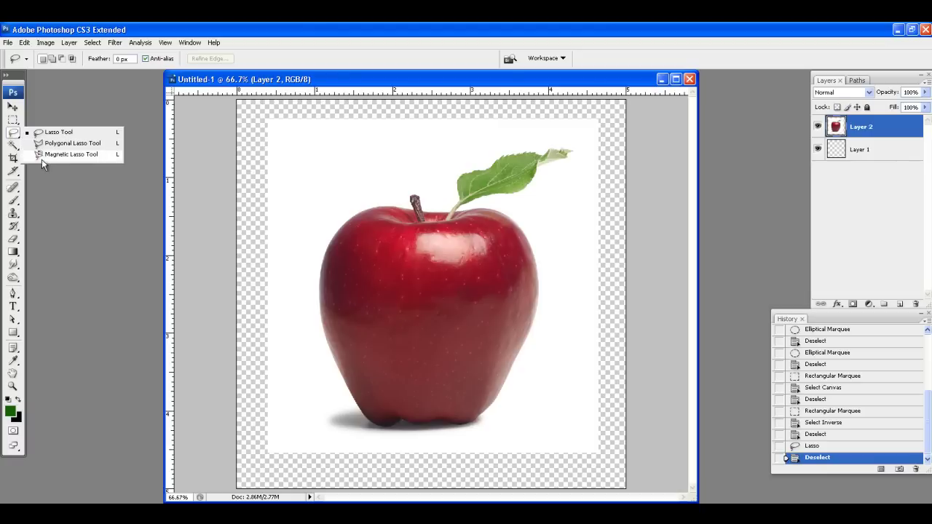
{"action": "left_click", "coordinate": [57, 144]}
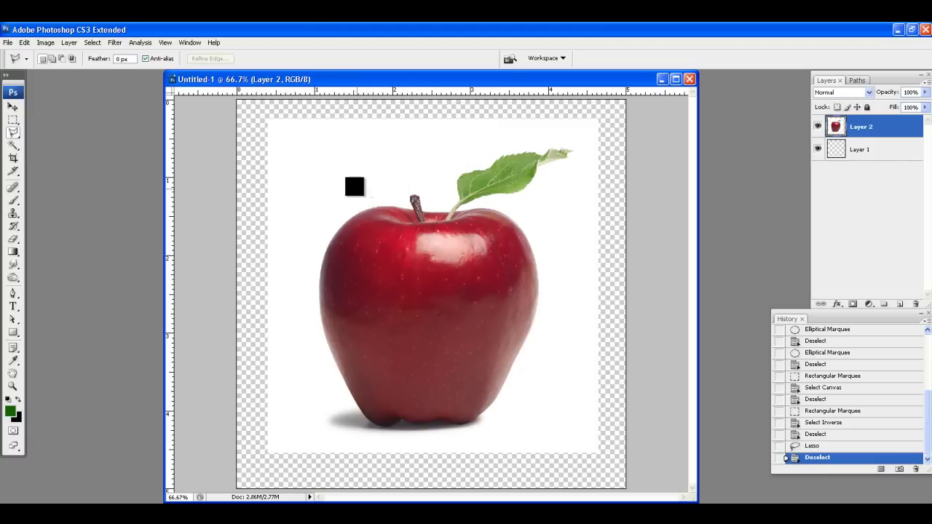
{"action": "left_click", "coordinate": [362, 196]}
{"action": "left_click", "coordinate": [466, 302]}
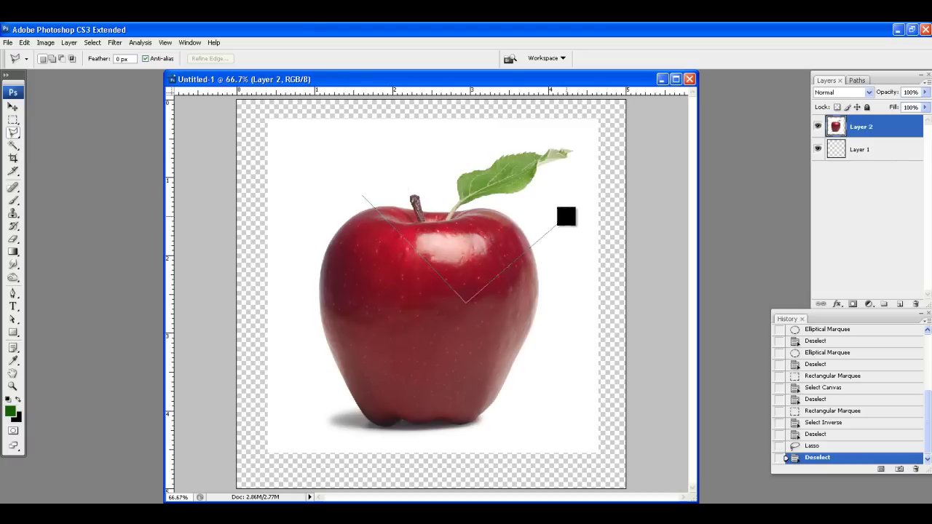
{"action": "left_click", "coordinate": [567, 216]}
{"action": "left_click", "coordinate": [336, 140]}
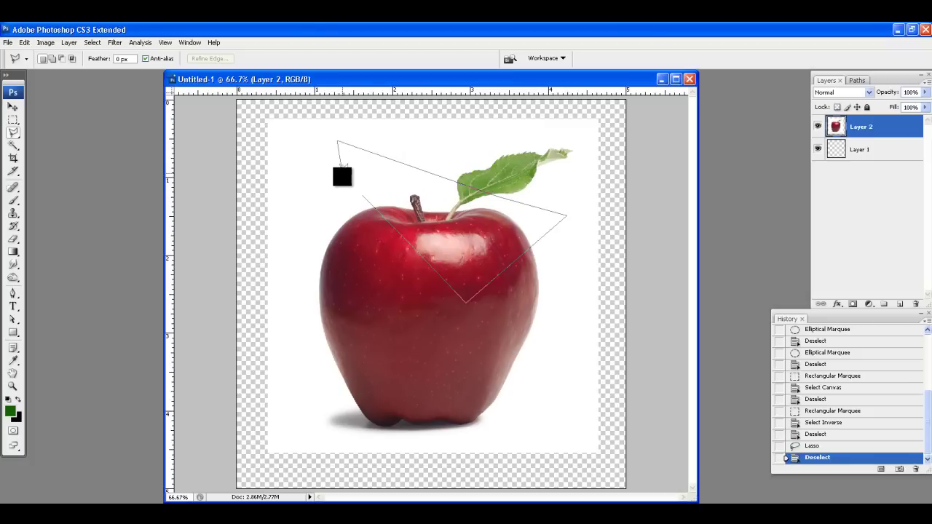
{"action": "left_click", "coordinate": [307, 300]}
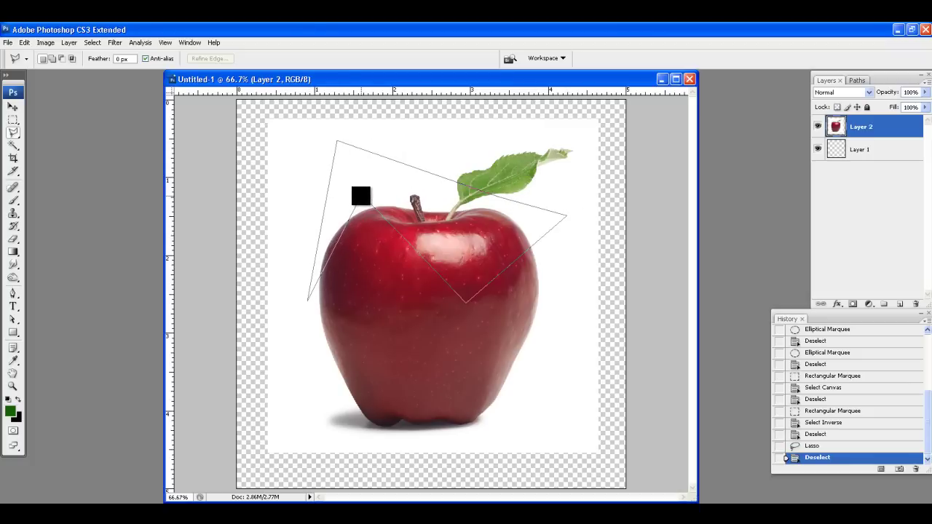
{"action": "left_click", "coordinate": [358, 198]}
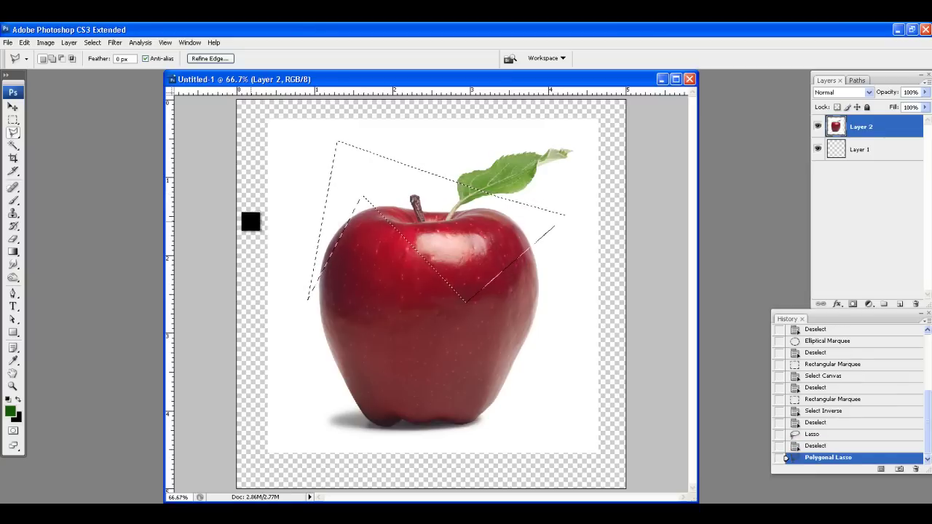
{"action": "key", "text": "ctrl+d"}
Trace the apple's upper left edge with the Magnetic Lasso and close the selection through the white background and the stem.
{"action": "left_click", "coordinate": [13, 133]}
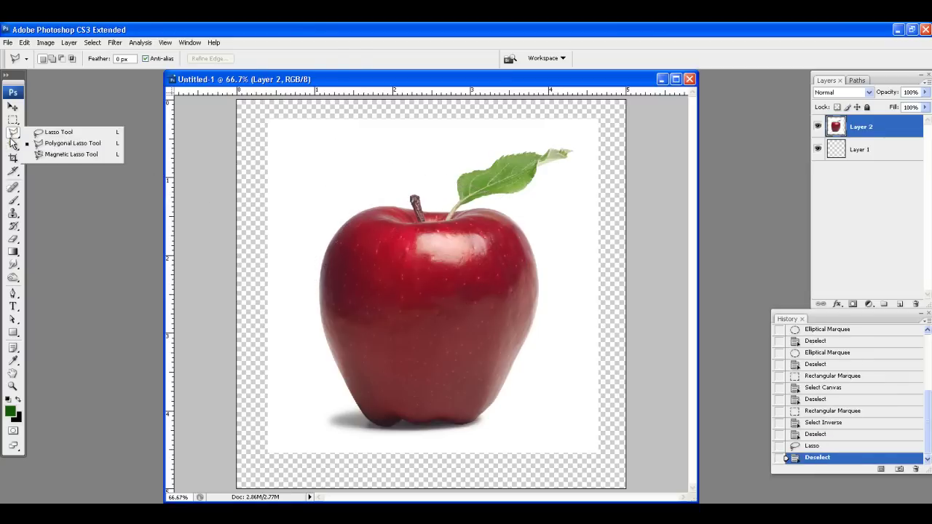
{"action": "left_click", "coordinate": [71, 155]}
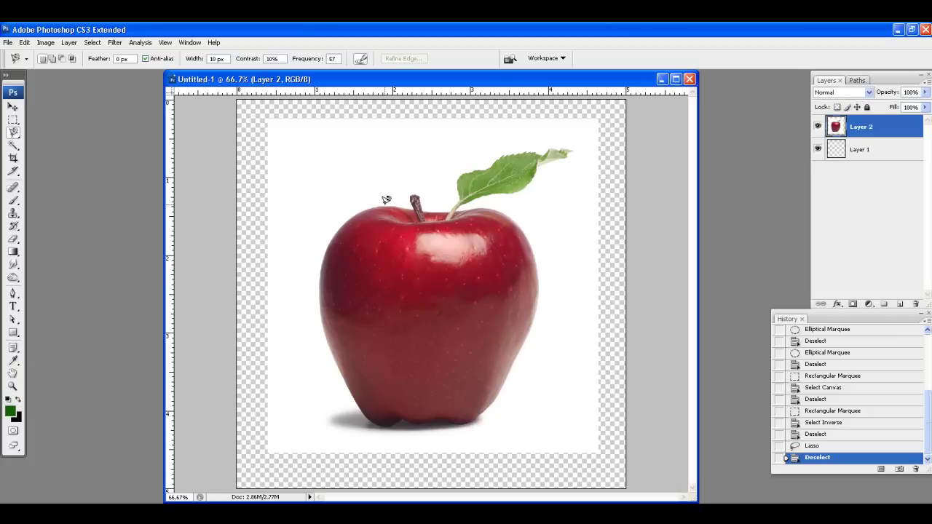
{"action": "left_click", "coordinate": [16, 391]}
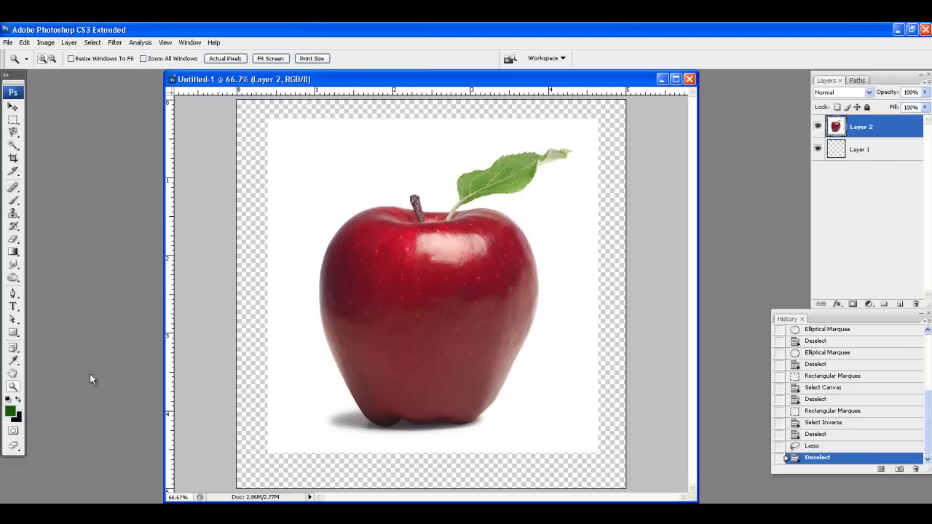
{"action": "left_click", "coordinate": [386, 211]}
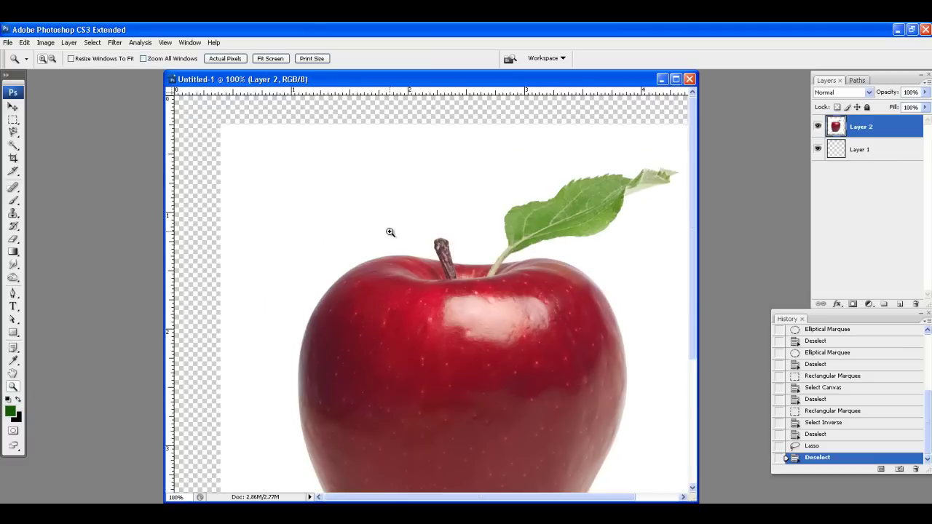
{"action": "left_click_drag", "start_coordinate": [296, 148], "coordinate": [580, 333]}
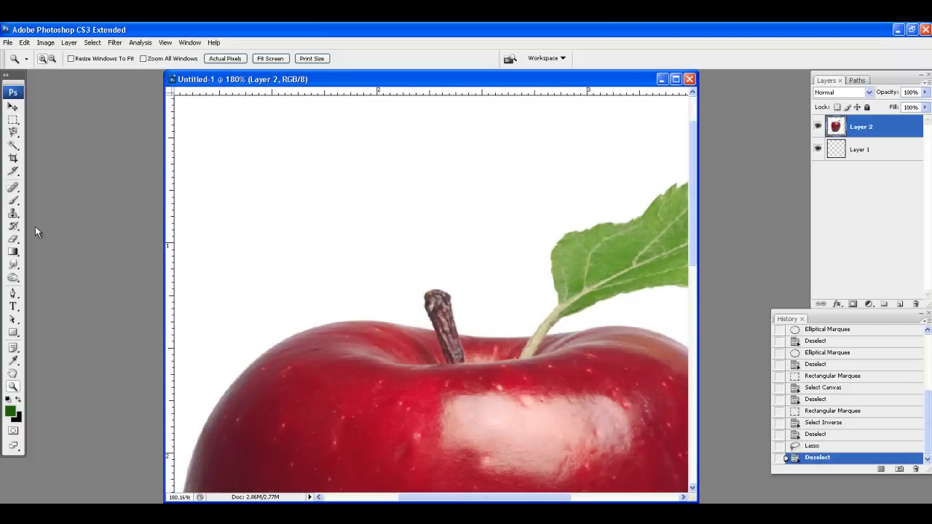
{"action": "left_click", "coordinate": [13, 133]}
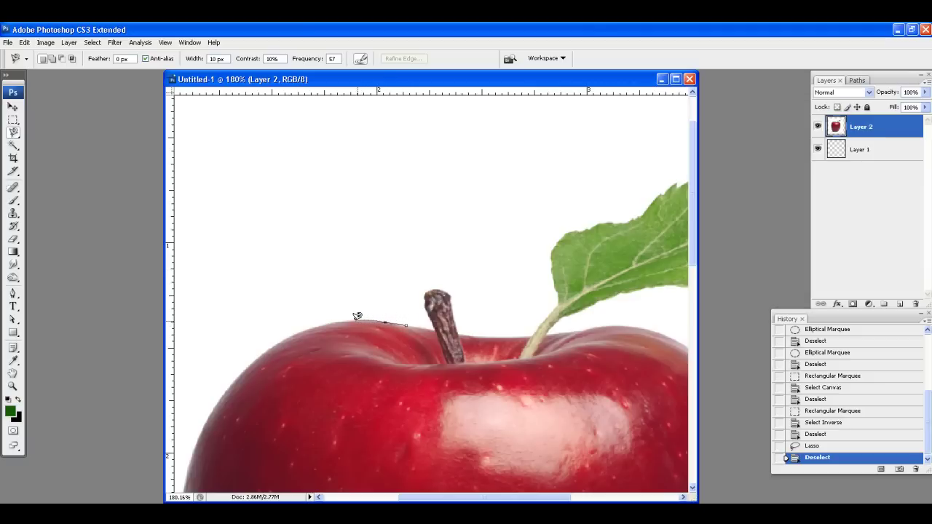
{"action": "mouse_move", "coordinate": [336, 318]}
{"action": "left_mouse_down"}
{"action": "mouse_move", "coordinate": [289, 327]}
{"action": "mouse_move", "coordinate": [249, 358]}
{"action": "left_mouse_up"}
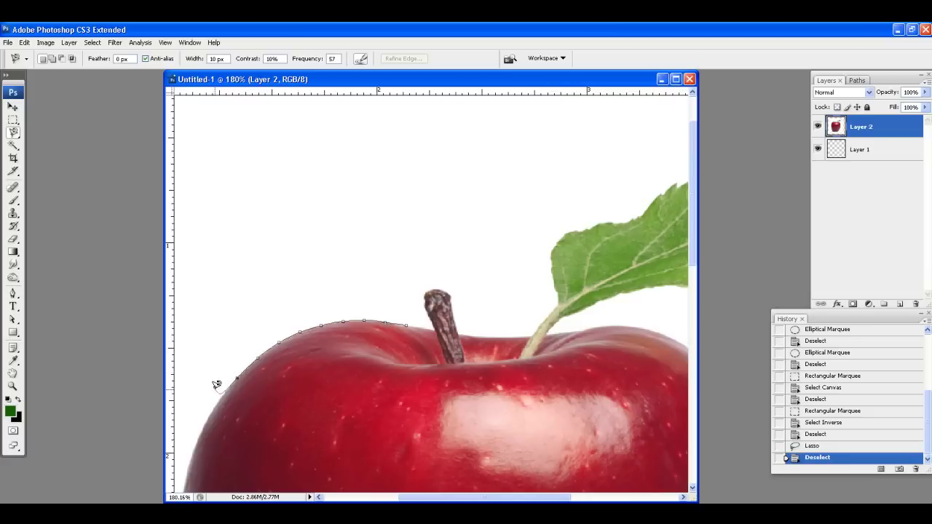
{"action": "left_click_drag", "start_coordinate": [216, 384], "coordinate": [206, 394]}
{"action": "mouse_move", "coordinate": [193, 410]}
{"action": "left_mouse_down"}
{"action": "mouse_move", "coordinate": [181, 347]}
{"action": "mouse_move", "coordinate": [195, 313]}
{"action": "mouse_move", "coordinate": [228, 279]}
{"action": "mouse_move", "coordinate": [317, 231]}
{"action": "mouse_move", "coordinate": [390, 236]}
{"action": "mouse_move", "coordinate": [421, 297]}
{"action": "left_mouse_up"}
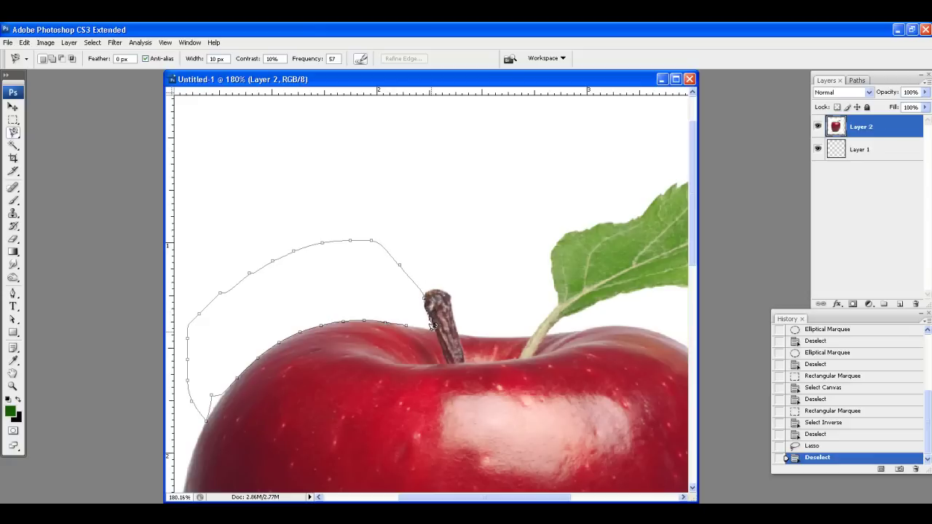
{"action": "double_click", "coordinate": [407, 322]}
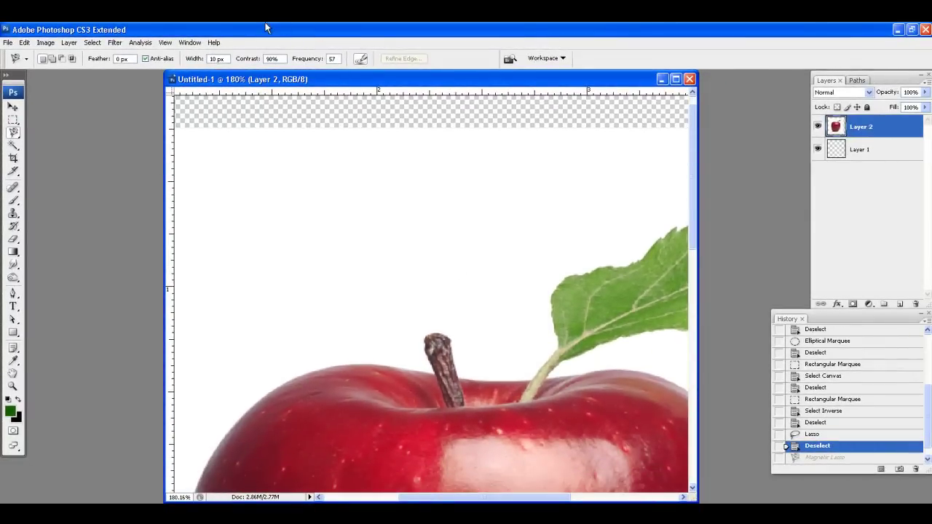
Zoom out to 100%, fit the whole image on screen, and zoom in to 200%.
{"action": "left_click", "coordinate": [166, 43]}
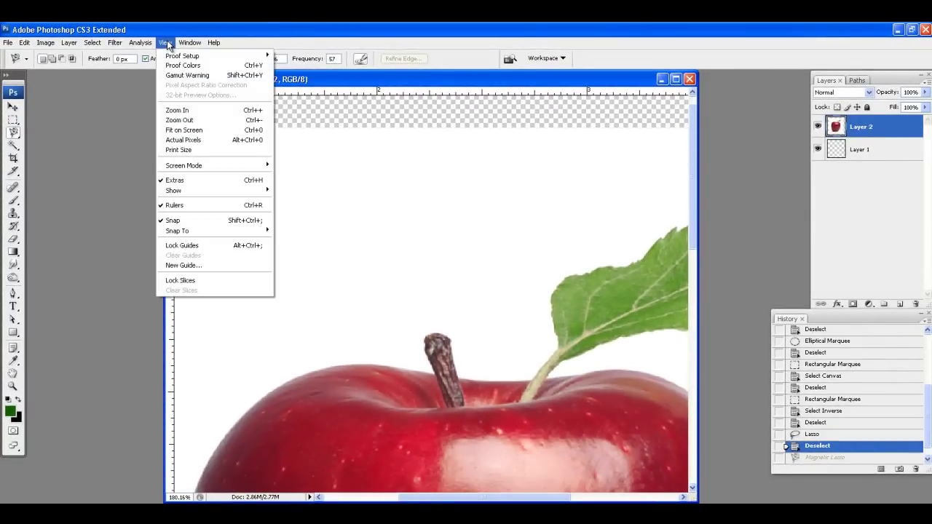
{"action": "left_click", "coordinate": [172, 121]}
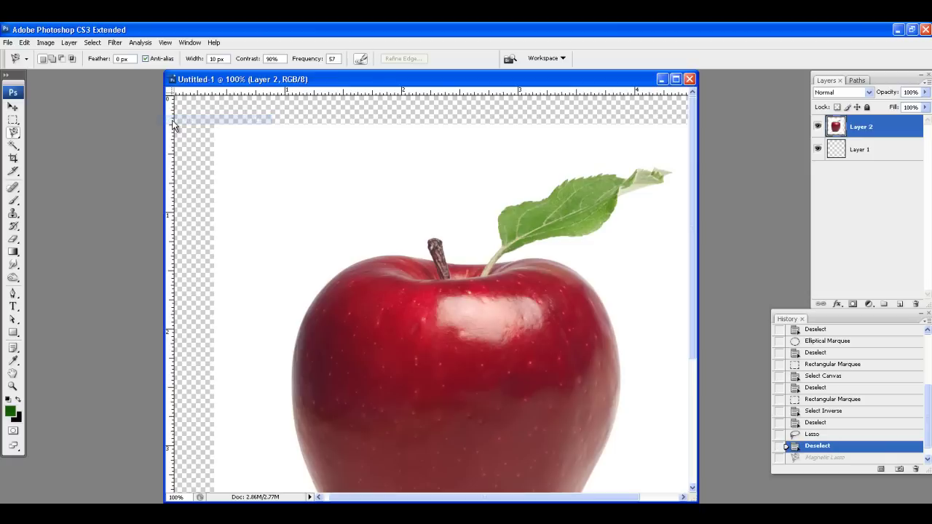
{"action": "left_click", "coordinate": [139, 42]}
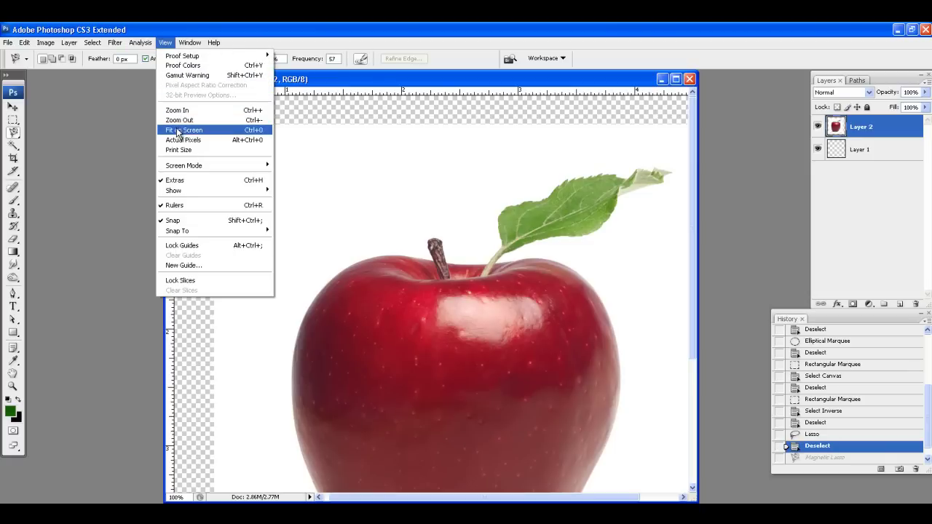
{"action": "left_click", "coordinate": [177, 131]}
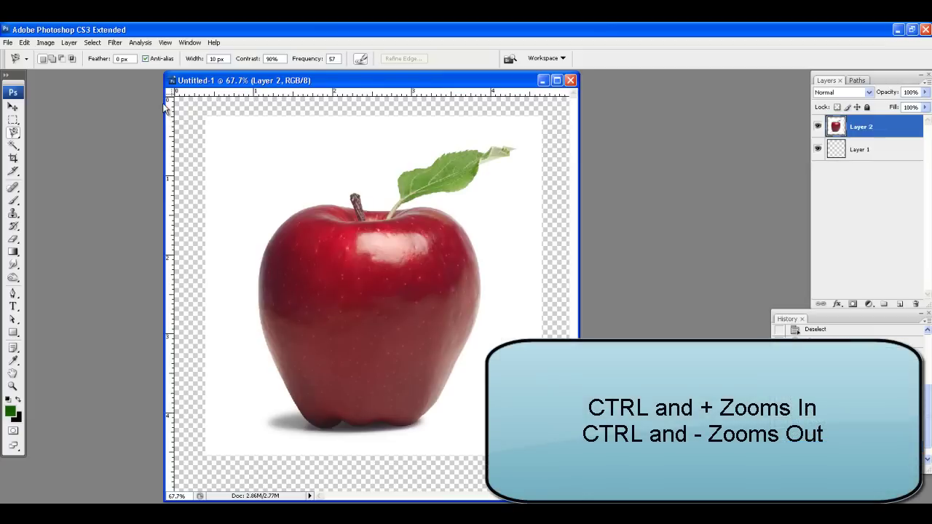
{"action": "key", "text": "ctrl+plus"}
{"action": "key", "text": "ctrl+plus"}
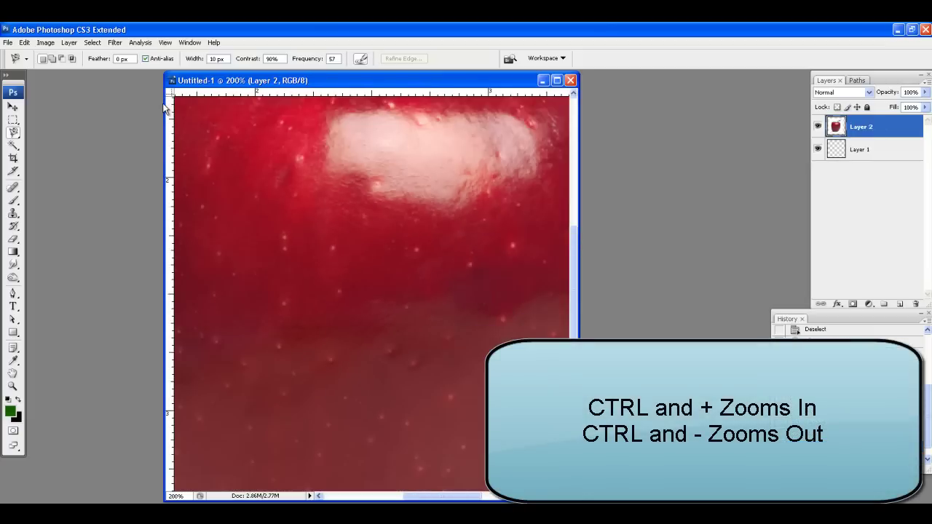
Zoom out and back in on the apple image, and finish at 66.7% magnification.
{"action": "key", "text": "ctrl+minus"}
{"action": "key", "text": "ctrl+minus"}
{"action": "key", "text": "ctrl+minus"}
{"action": "key", "text": "ctrl+plus"}
{"action": "key", "text": "ctrl+plus"}
{"action": "key", "text": "ctrl+plus"}
{"action": "key", "text": "ctrl+minus"}
{"action": "key", "text": "ctrl+minus"}
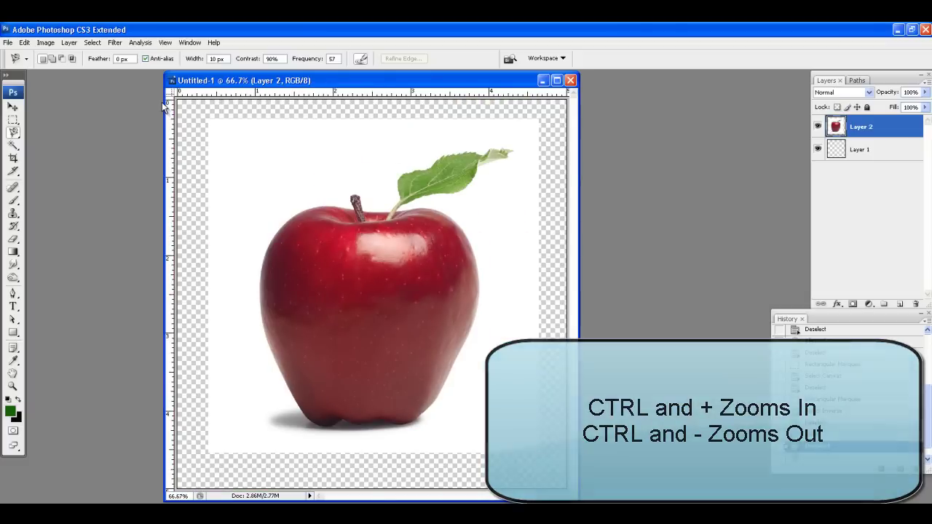
Select the white background around the apple with the Magic Wand at tolerance 50, delete it, and deselect.
{"action": "left_click", "coordinate": [13, 146]}
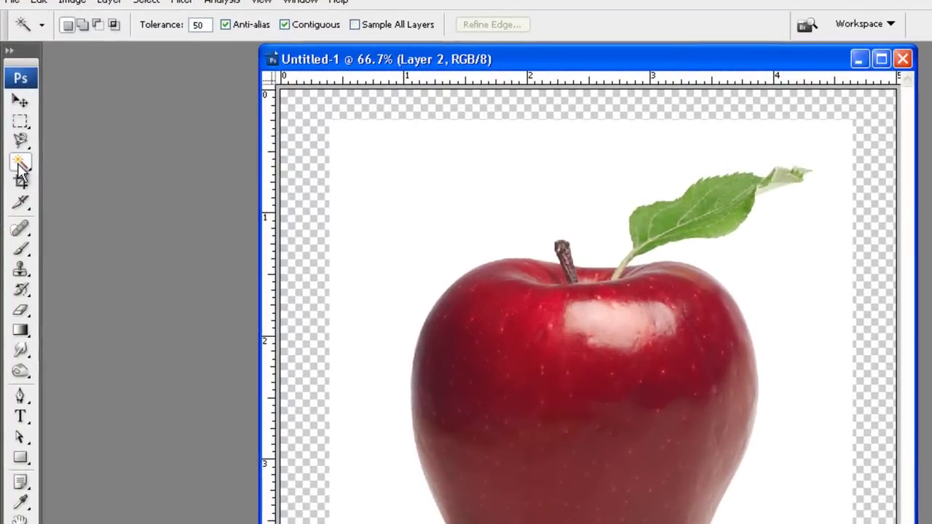
{"action": "left_click", "coordinate": [19, 165]}
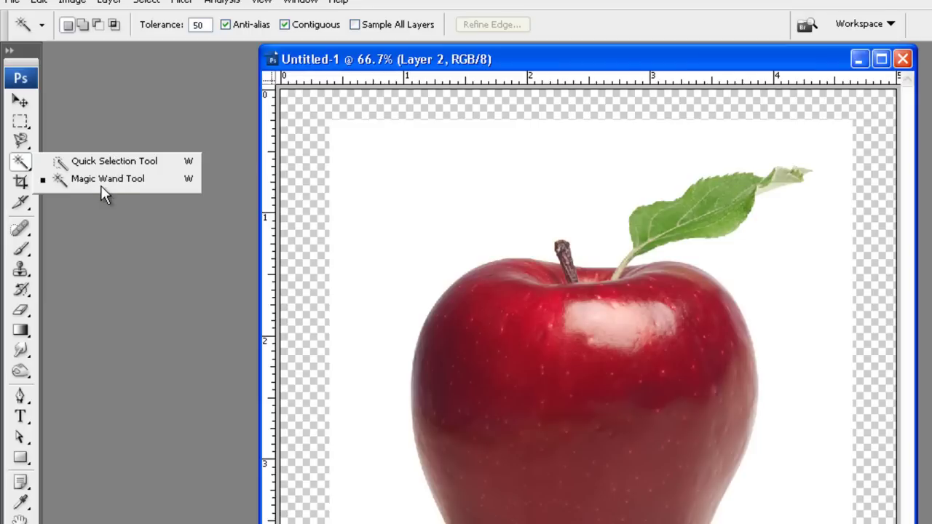
{"action": "left_click", "coordinate": [22, 175]}
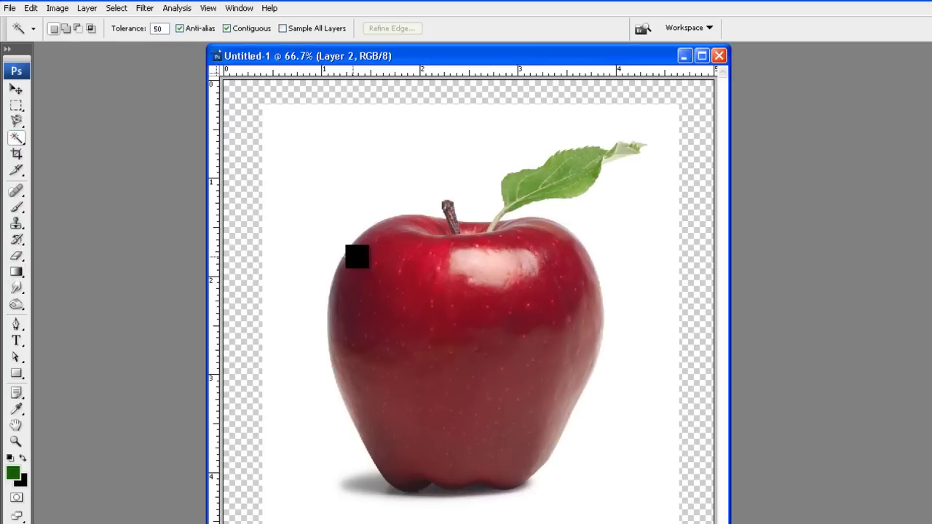
{"action": "left_click", "coordinate": [376, 167]}
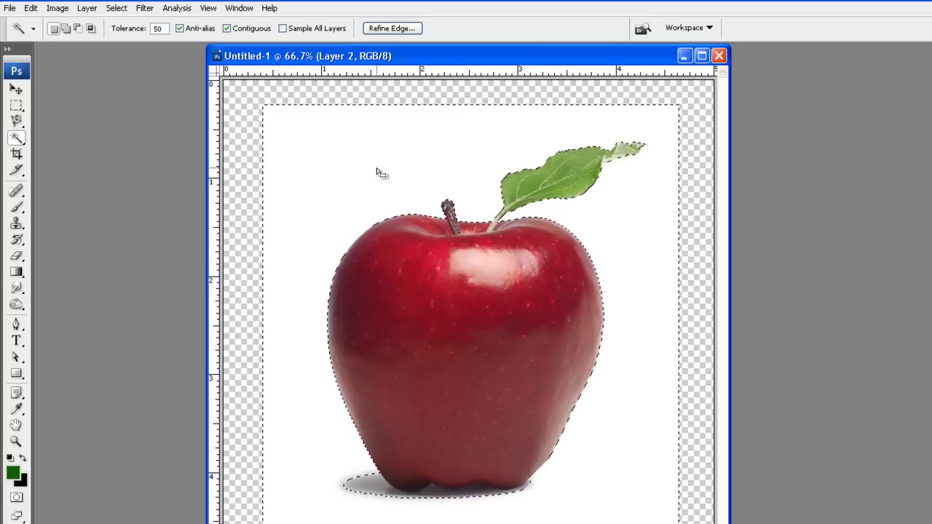
{"action": "key", "text": "Delete"}
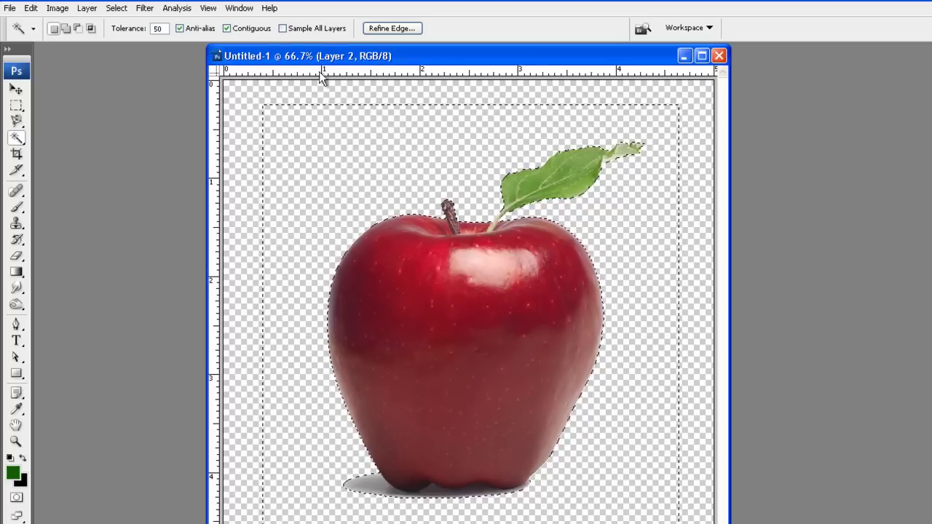
{"action": "left_click", "coordinate": [117, 8]}
{"action": "left_click", "coordinate": [131, 38]}
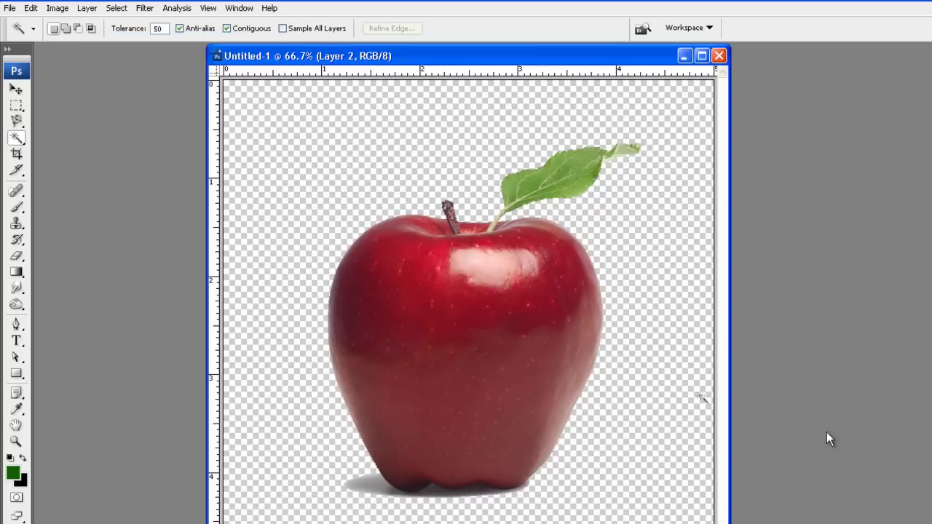
Undo the deselection and the background deletion, and clear the restored selection.
{"action": "key", "text": "ctrl+z"}
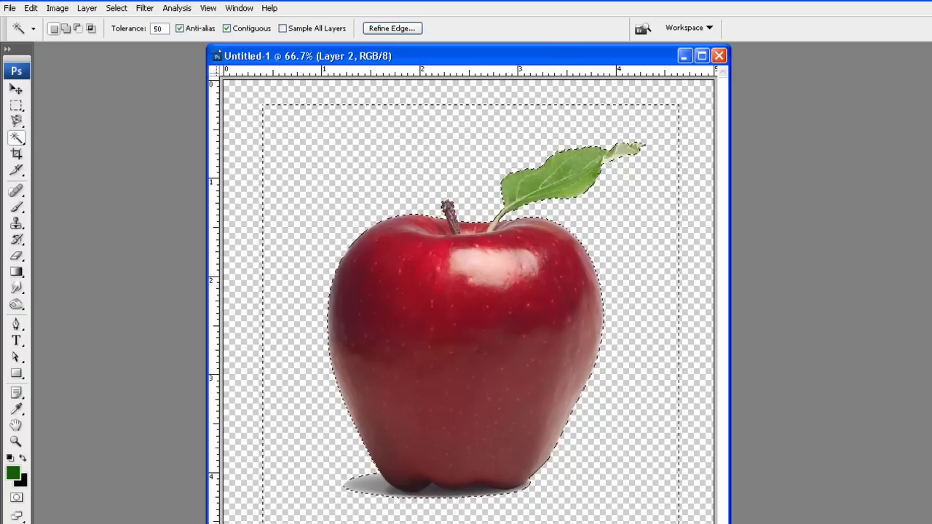
{"action": "key", "text": "ctrl+alt+z"}
{"action": "left_click", "coordinate": [117, 8]}
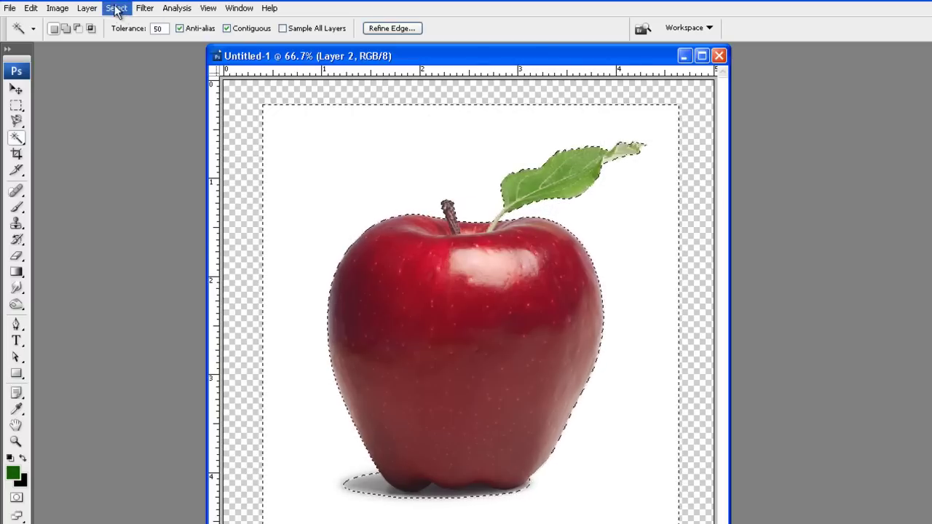
{"action": "left_click", "coordinate": [131, 37]}
Select the green leaf with the Magic Wand at tolerance 70 and again at 99, and deselect it.
{"action": "left_click", "coordinate": [566, 172]}
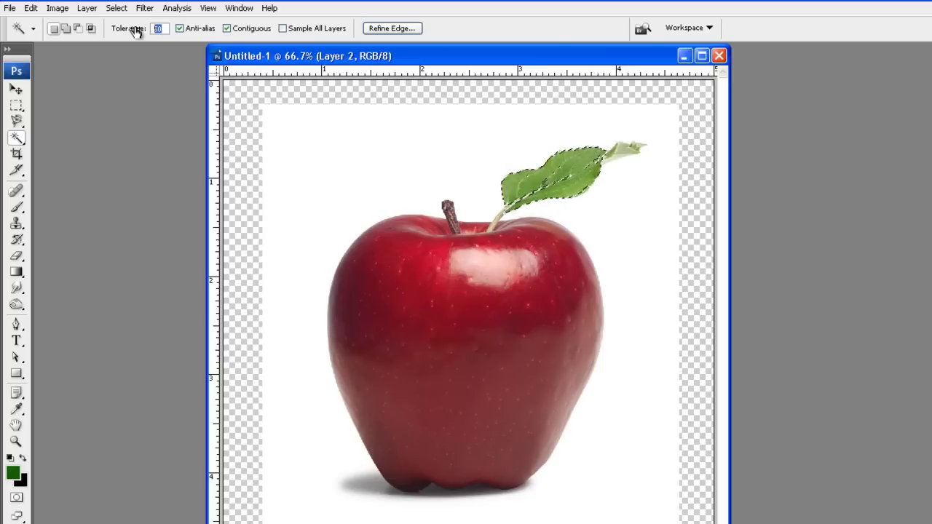
{"action": "type", "text": "70"}
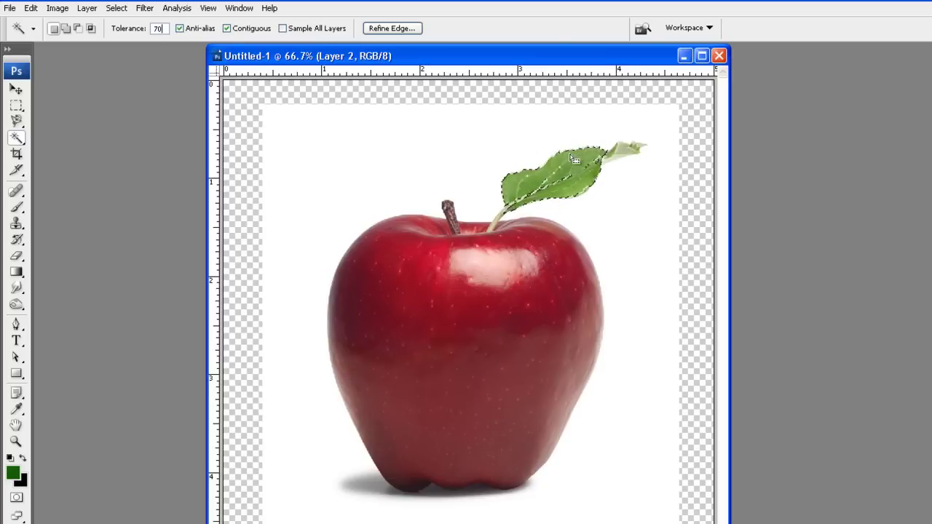
{"action": "left_click", "coordinate": [568, 188]}
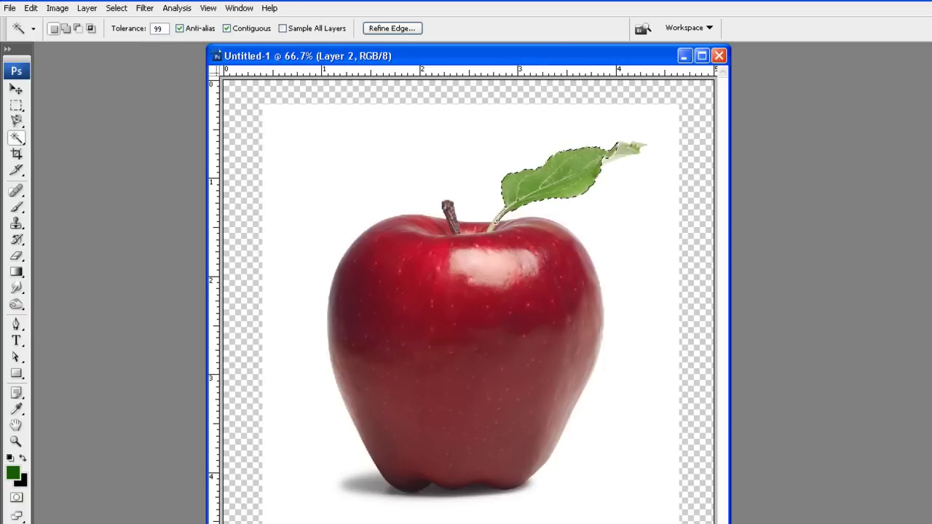
{"action": "left_click", "coordinate": [117, 8]}
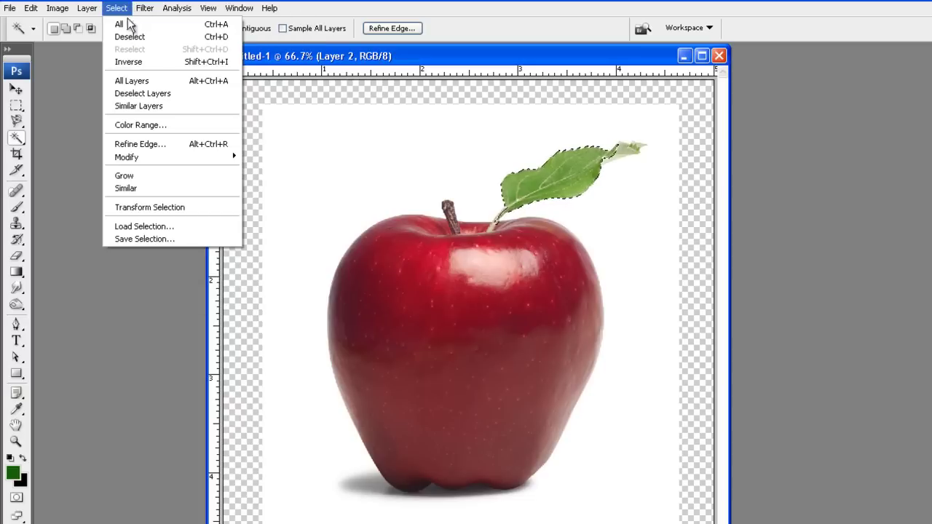
{"action": "left_click", "coordinate": [130, 38]}
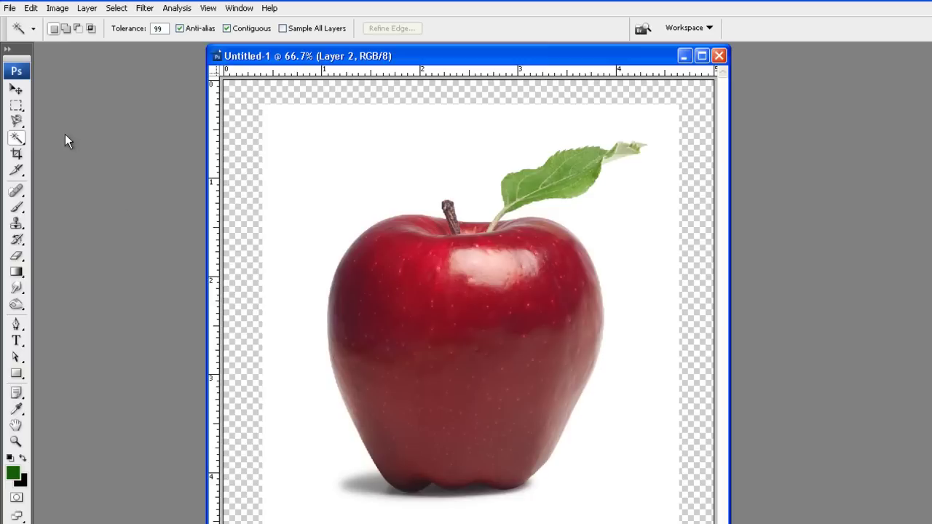
Delete the white background using a Magic Wand selection at tolerance 99, undo the deletion, and deselect.
{"action": "left_click", "coordinate": [328, 146]}
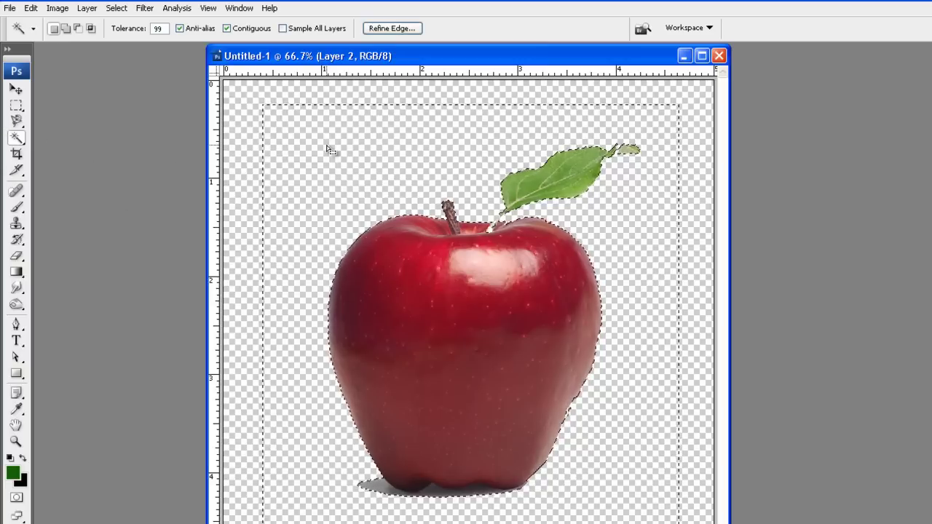
{"action": "key", "text": "ctrl+d"}
Brush a Quick Selection over the background beside the apple and undo it, and quick-select the whole apple and deselect it.
{"action": "key", "text": "shift+w"}
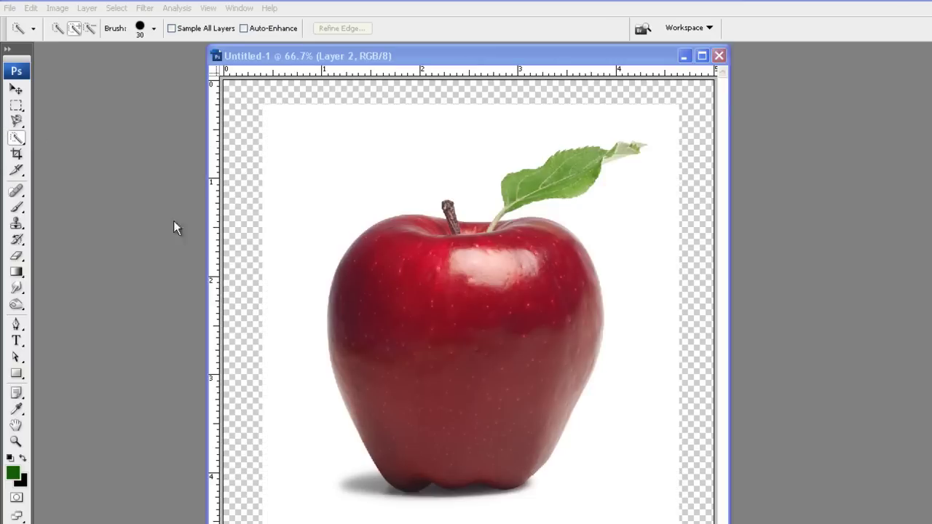
{"action": "left_click", "coordinate": [20, 146]}
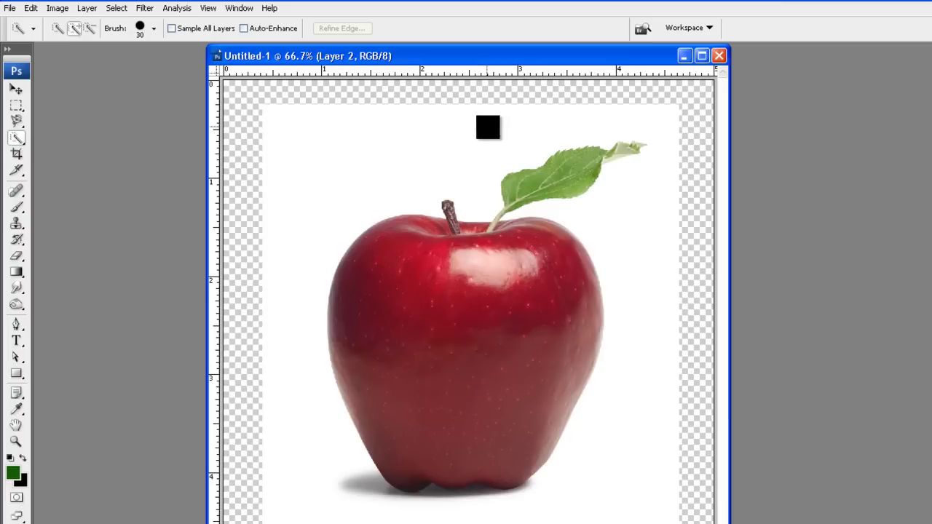
{"action": "mouse_move", "coordinate": [558, 126]}
{"action": "left_mouse_down"}
{"action": "mouse_move", "coordinate": [426, 199]}
{"action": "mouse_move", "coordinate": [348, 208]}
{"action": "mouse_move", "coordinate": [324, 220]}
{"action": "mouse_move", "coordinate": [285, 351]}
{"action": "mouse_move", "coordinate": [305, 354]}
{"action": "mouse_move", "coordinate": [293, 358]}
{"action": "mouse_move", "coordinate": [301, 417]}
{"action": "mouse_move", "coordinate": [330, 457]}
{"action": "mouse_move", "coordinate": [399, 493]}
{"action": "left_mouse_up"}
{"action": "left_click", "coordinate": [31, 8]}
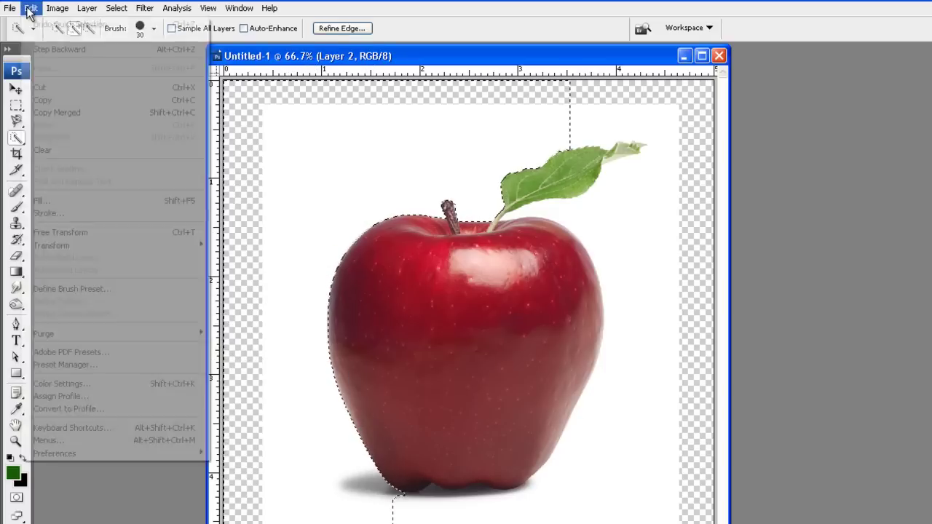
{"action": "left_click", "coordinate": [59, 21]}
{"action": "mouse_move", "coordinate": [496, 427]}
{"action": "left_mouse_down"}
{"action": "mouse_move", "coordinate": [558, 387]}
{"action": "mouse_move", "coordinate": [576, 347]}
{"action": "mouse_move", "coordinate": [573, 308]}
{"action": "mouse_move", "coordinate": [499, 276]}
{"action": "mouse_move", "coordinate": [476, 330]}
{"action": "left_mouse_up"}
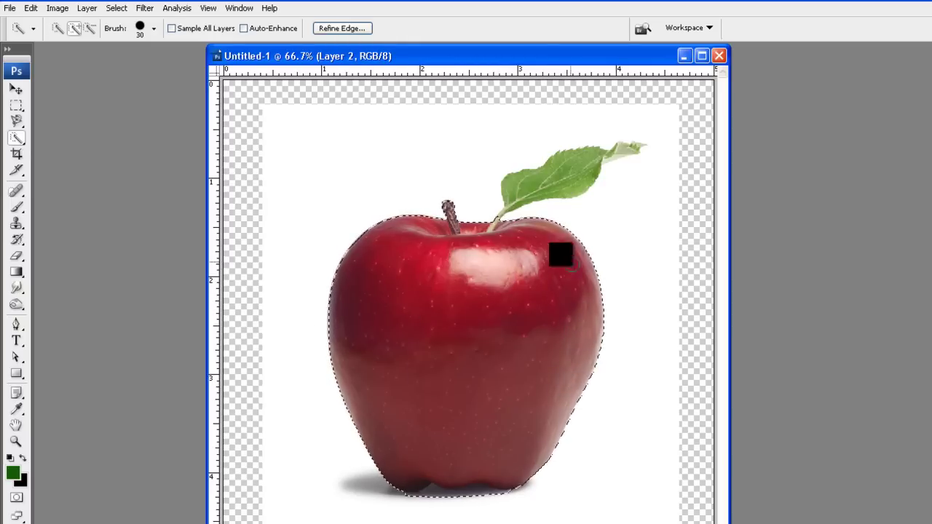
{"action": "key", "text": "ctrl+d"}
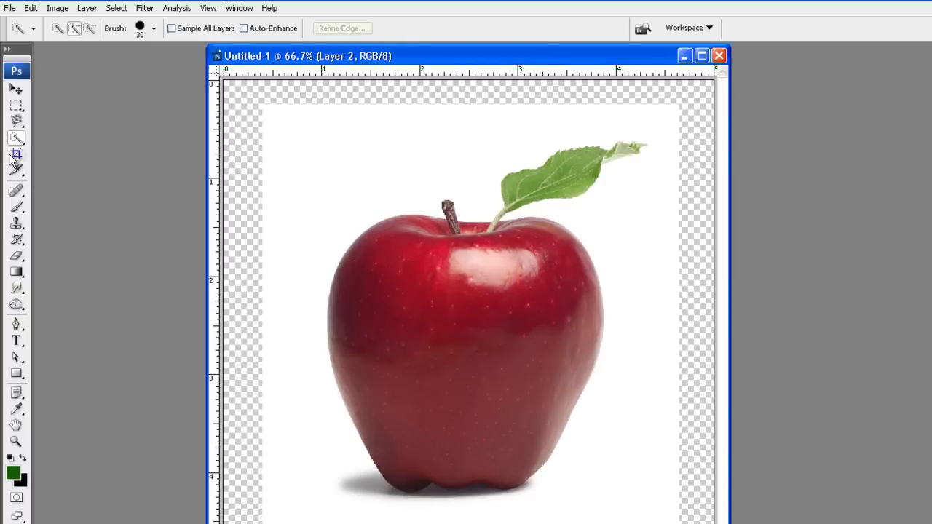
Crop the image to the apple's upper half and leaf, about 3.75 by 2.1 inches.
{"action": "left_click", "coordinate": [14, 155]}
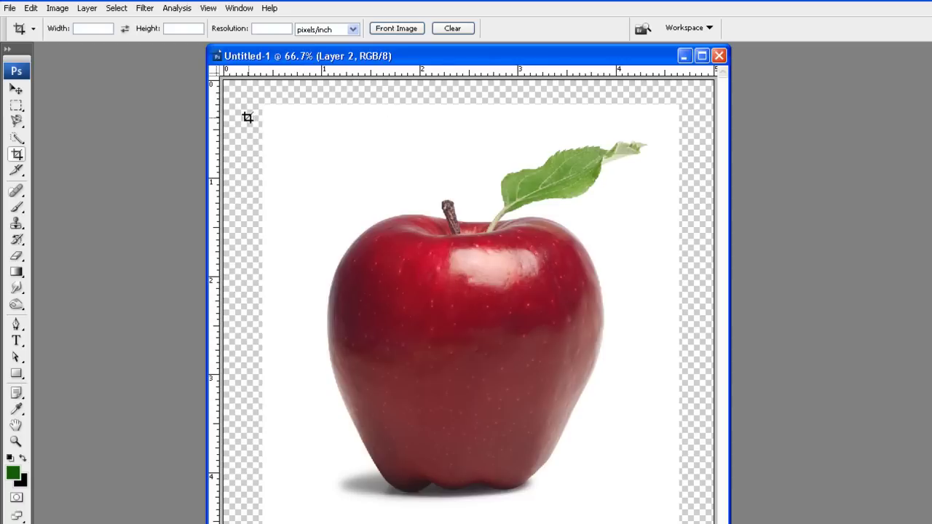
{"action": "left_click_drag", "start_coordinate": [303, 140], "coordinate": [671, 344]}
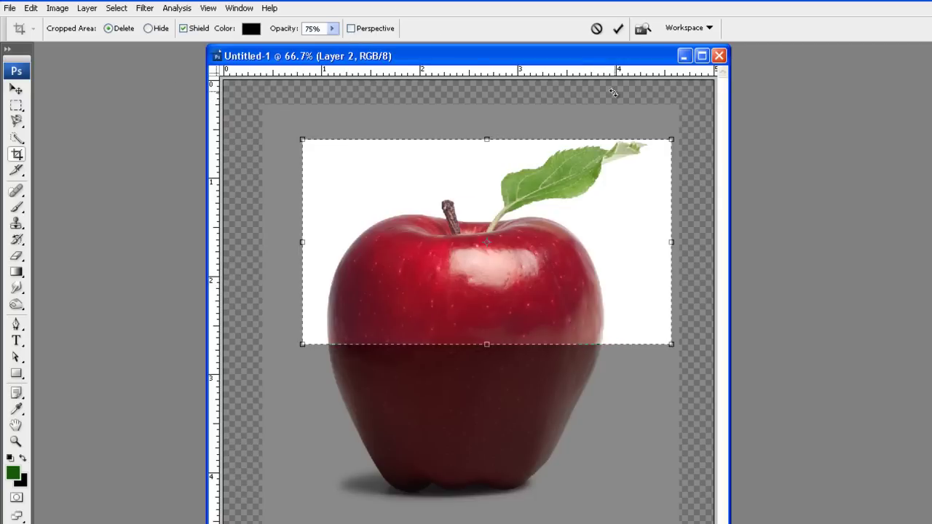
{"action": "left_click", "coordinate": [619, 32]}
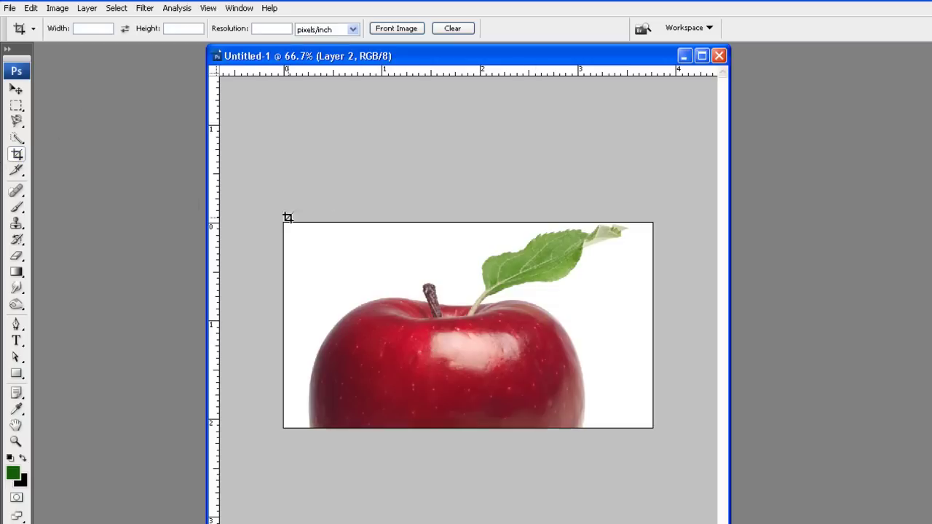
Set up the Brush tool with a 100 px brush, Normal mode and 100% opacity.
{"action": "left_click", "coordinate": [17, 208]}
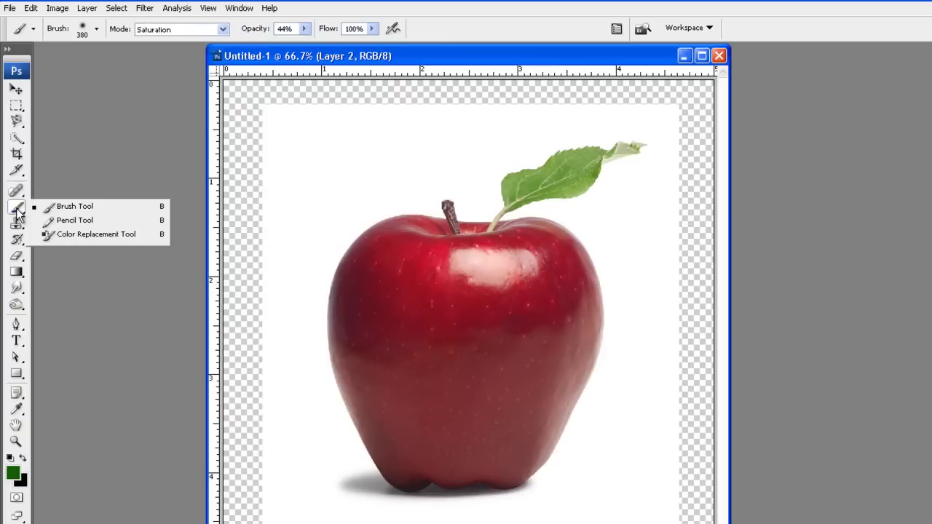
{"action": "left_click", "coordinate": [61, 212]}
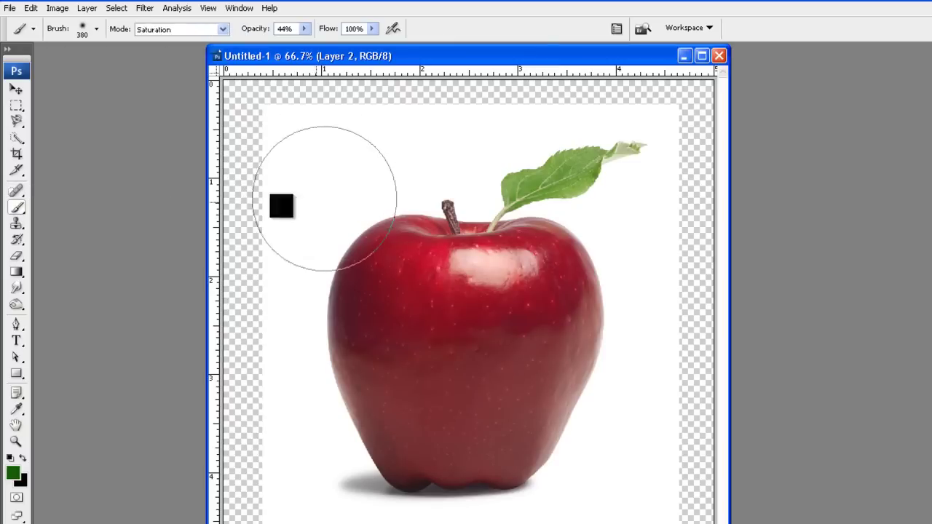
{"action": "left_click", "coordinate": [96, 29]}
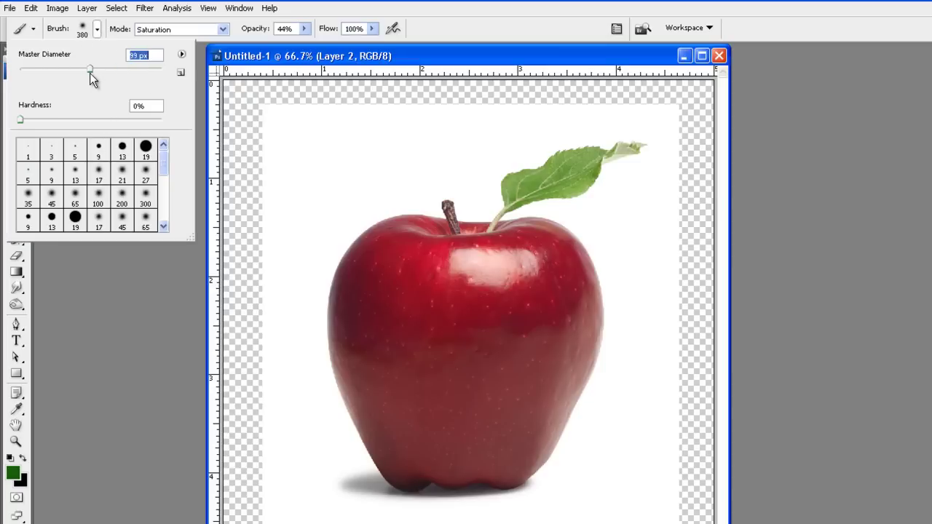
{"action": "left_click", "coordinate": [223, 29]}
{"action": "left_click", "coordinate": [302, 30]}
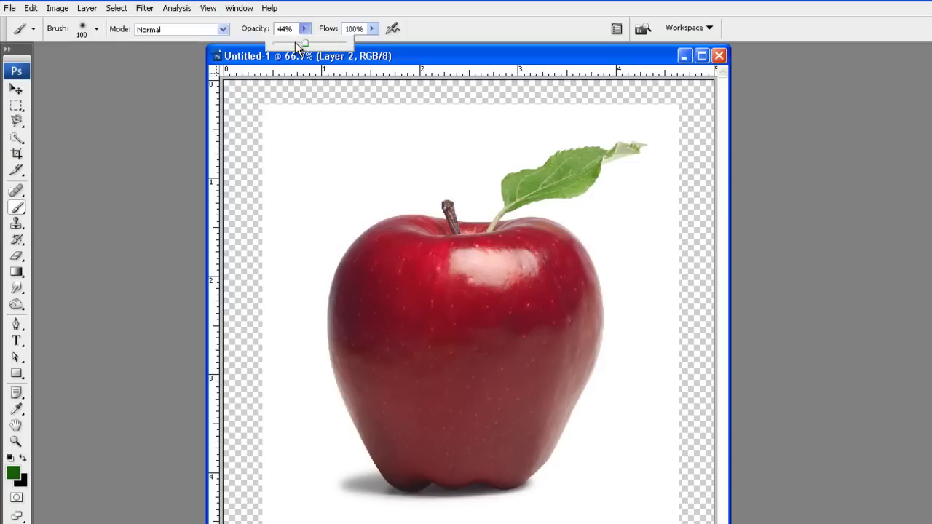
{"action": "left_click_drag", "start_coordinate": [295, 44], "coordinate": [356, 44]}
Paint a green brush stroke diagonally across the apple from its upper left, and undo it.
{"action": "left_click_drag", "start_coordinate": [315, 222], "coordinate": [531, 437]}
{"action": "left_click", "coordinate": [31, 9]}
{"action": "left_click", "coordinate": [36, 24]}
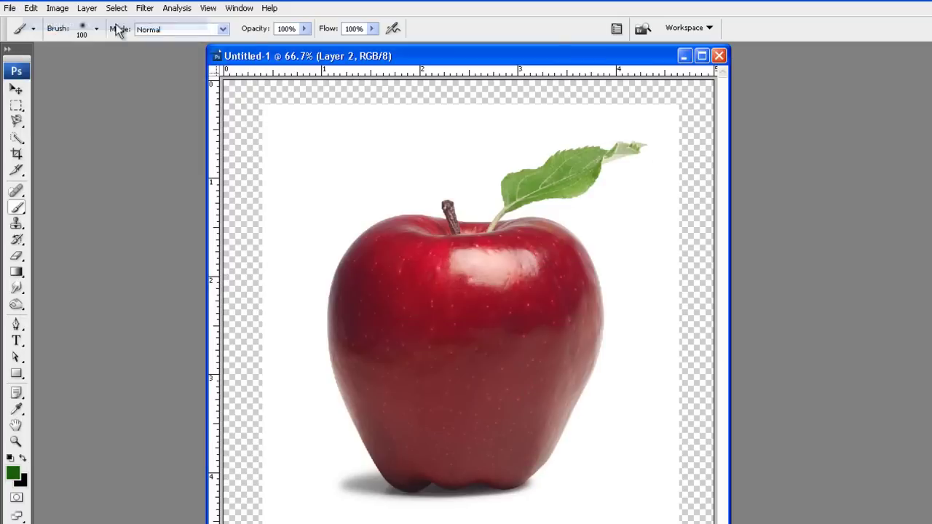
Set the brush to Overlay mode at 75% opacity, and paint a test stroke on the apple's upper left that is undone.
{"action": "left_click", "coordinate": [210, 29]}
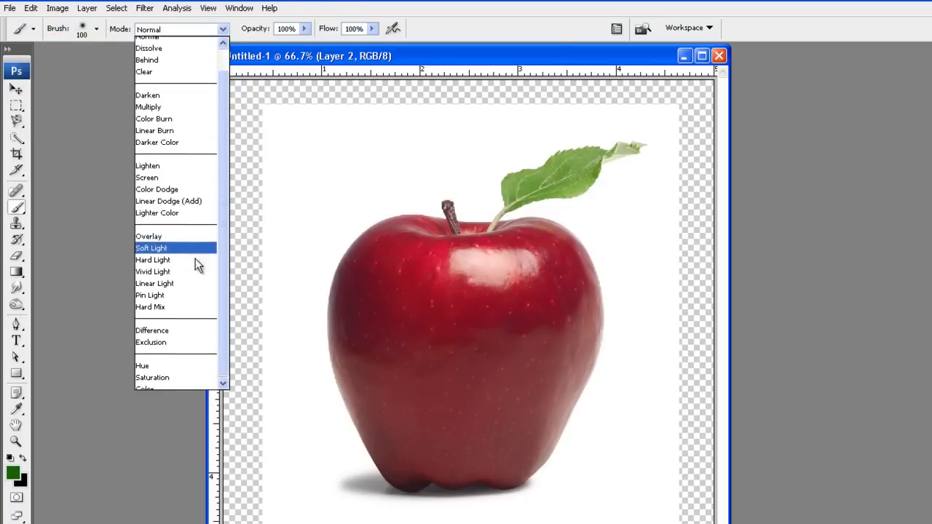
{"action": "left_click", "coordinate": [169, 241]}
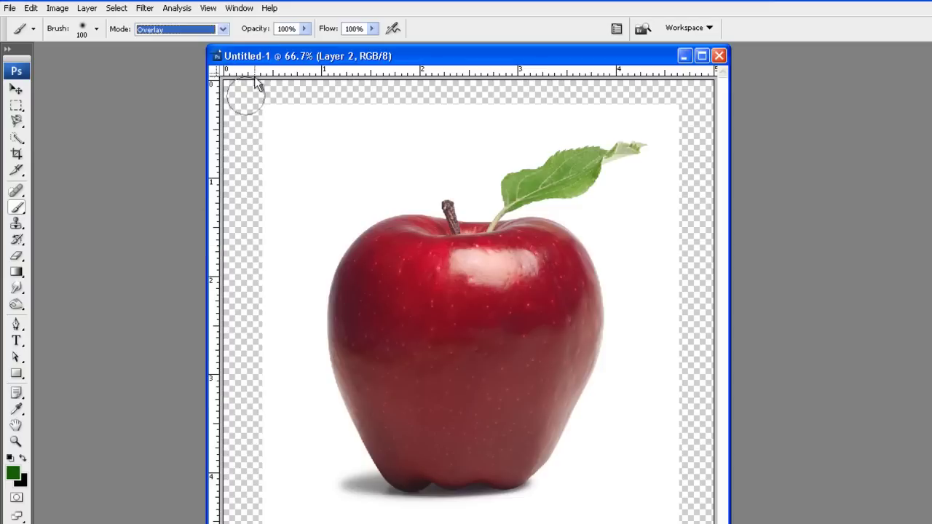
{"action": "left_click", "coordinate": [306, 30]}
{"action": "mouse_move", "coordinate": [295, 51]}
{"action": "left_mouse_down"}
{"action": "mouse_move", "coordinate": [274, 52]}
{"action": "mouse_move", "coordinate": [290, 52]}
{"action": "left_mouse_up"}
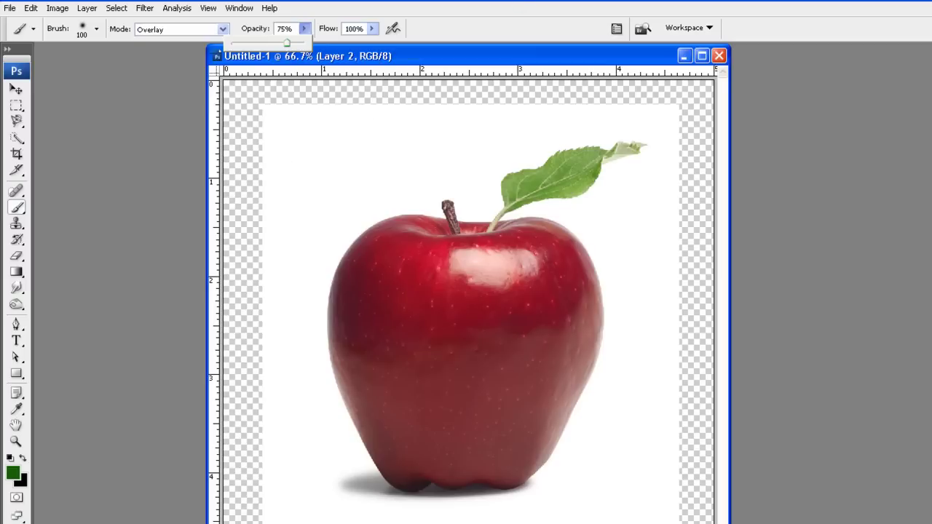
{"action": "mouse_move", "coordinate": [405, 255]}
{"action": "left_mouse_down"}
{"action": "mouse_move", "coordinate": [434, 318]}
{"action": "mouse_move", "coordinate": [399, 312]}
{"action": "mouse_move", "coordinate": [413, 332]}
{"action": "mouse_move", "coordinate": [484, 319]}
{"action": "mouse_move", "coordinate": [452, 364]}
{"action": "mouse_move", "coordinate": [452, 408]}
{"action": "mouse_move", "coordinate": [466, 446]}
{"action": "mouse_move", "coordinate": [445, 435]}
{"action": "mouse_move", "coordinate": [408, 448]}
{"action": "mouse_move", "coordinate": [391, 415]}
{"action": "mouse_move", "coordinate": [361, 405]}
{"action": "mouse_move", "coordinate": [379, 264]}
{"action": "left_mouse_up"}
{"action": "key", "text": "ctrl+z"}
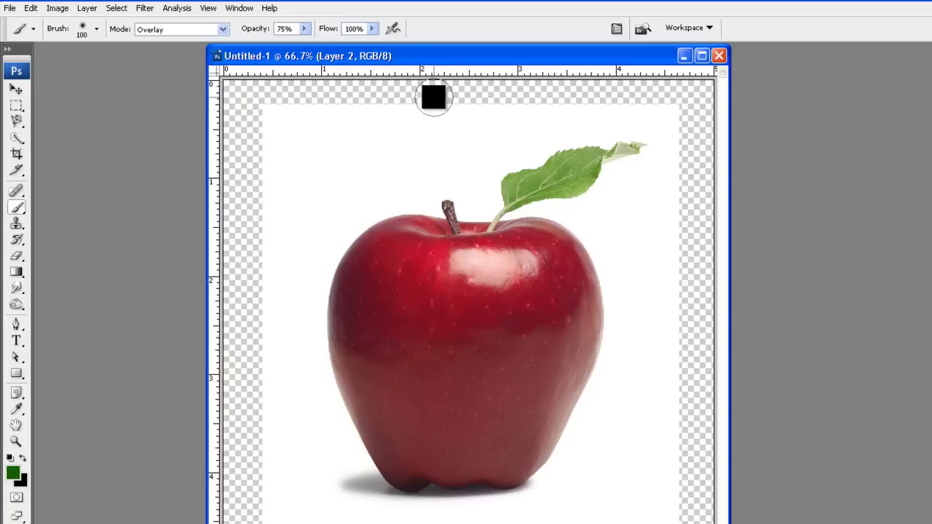
Open the image lawn.dead_.patch2_ from the PS Tutorials folder.
{"action": "left_click", "coordinate": [11, 8]}
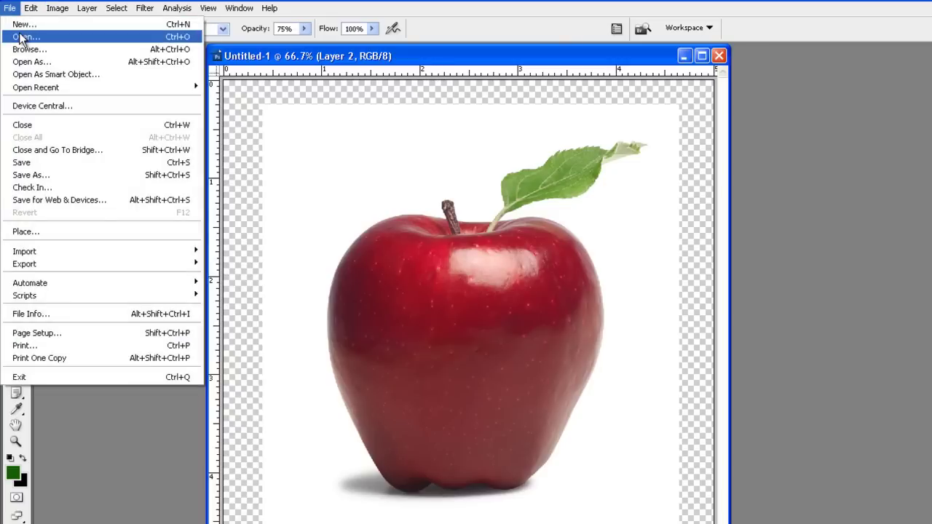
{"action": "left_click", "coordinate": [22, 38]}
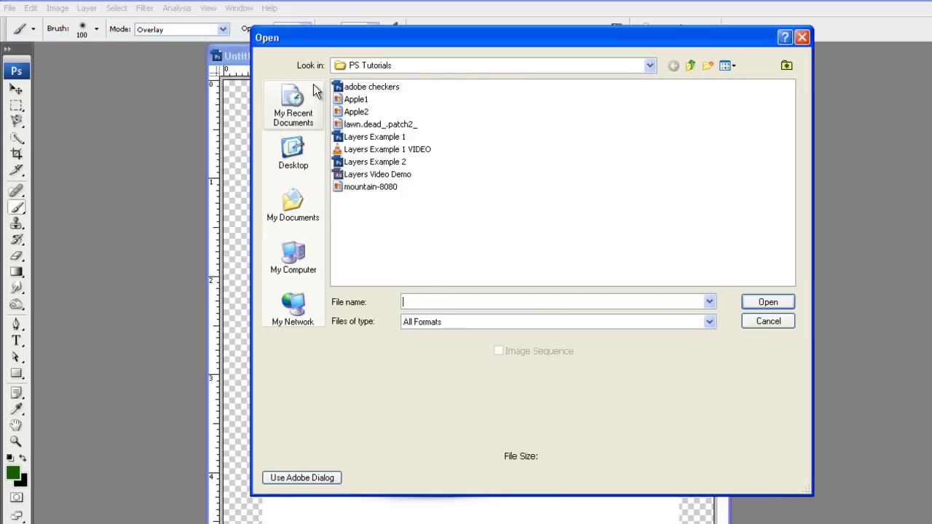
{"action": "double_click", "coordinate": [381, 125]}
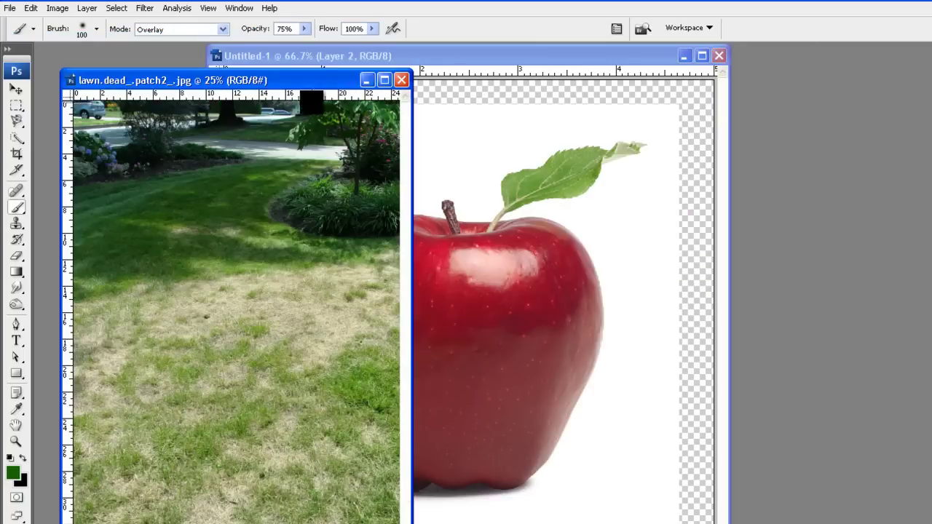
Enlarge the lawn image's window and reposition it so the whole width of the lawn has grey margin around it.
{"action": "left_click_drag", "start_coordinate": [304, 86], "coordinate": [508, 60]}
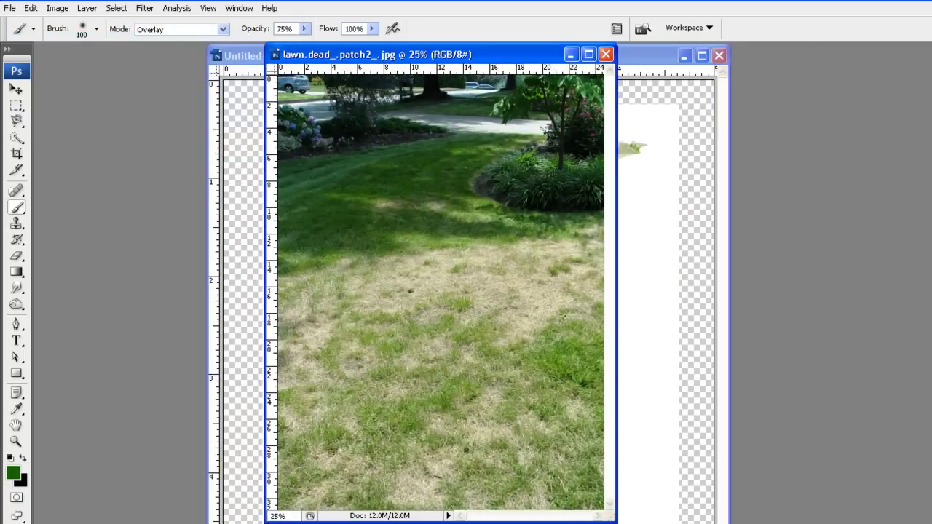
{"action": "left_click_drag", "start_coordinate": [612, 517], "coordinate": [863, 523]}
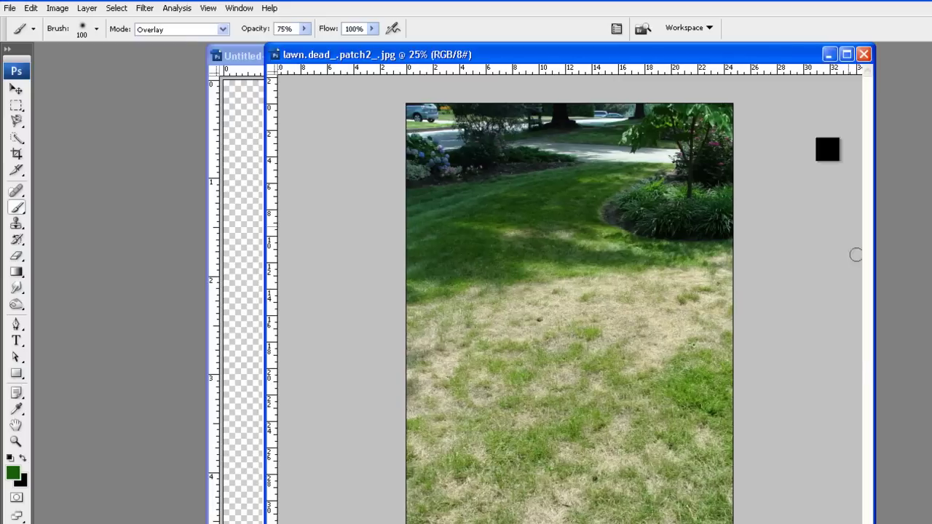
{"action": "left_click_drag", "start_coordinate": [712, 55], "coordinate": [643, 65]}
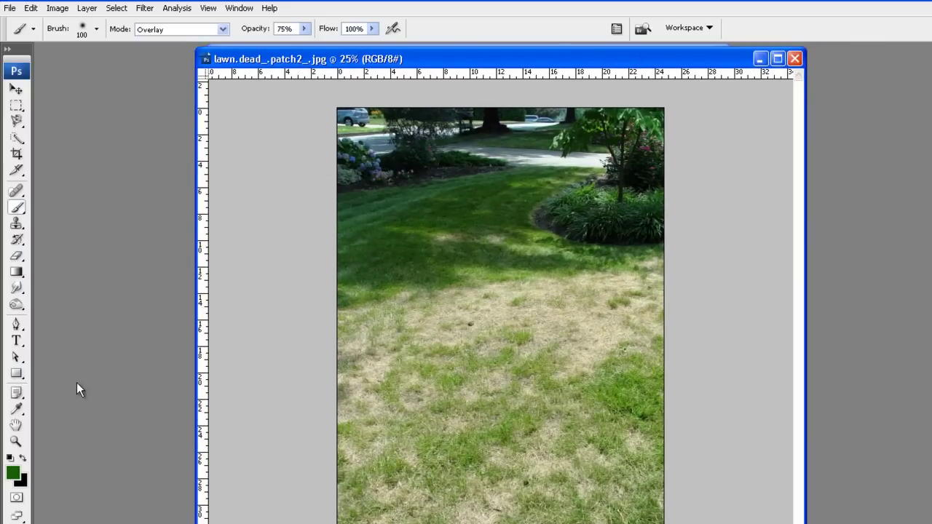
Choose a darker green foreground color and set the brush opacity to 41%.
{"action": "left_click", "coordinate": [14, 477]}
{"action": "left_click_drag", "start_coordinate": [570, 237], "coordinate": [577, 279]}
{"action": "left_click", "coordinate": [736, 139]}
{"action": "key", "text": "b"}
{"action": "left_click", "coordinate": [303, 30]}
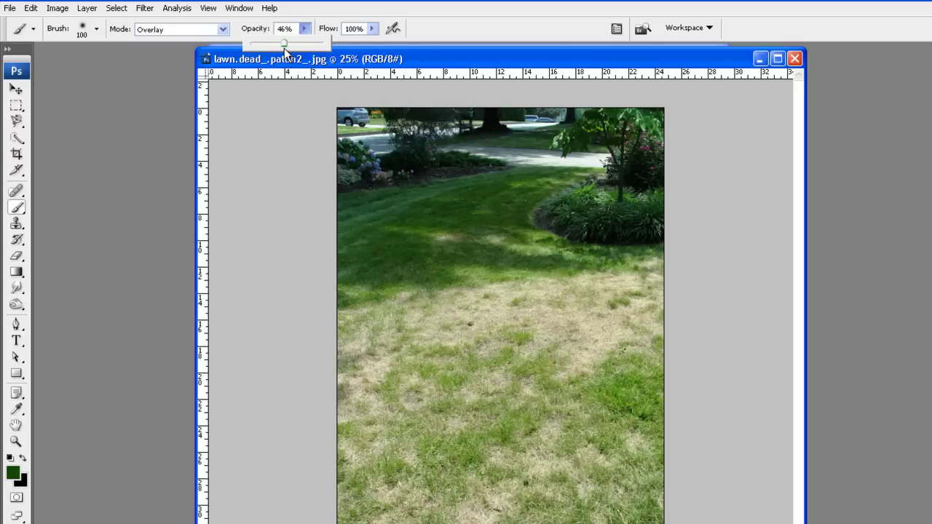
Set the brush's master diameter to 463 px for the lawn image.
{"action": "left_click", "coordinate": [97, 30]}
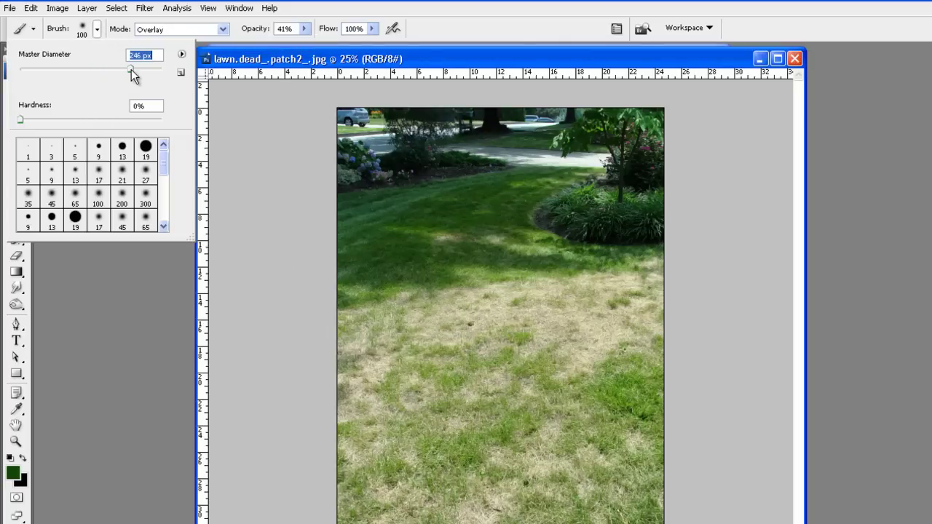
{"action": "left_click_drag", "start_coordinate": [131, 70], "coordinate": [147, 73]}
{"action": "left_click", "coordinate": [148, 71]}
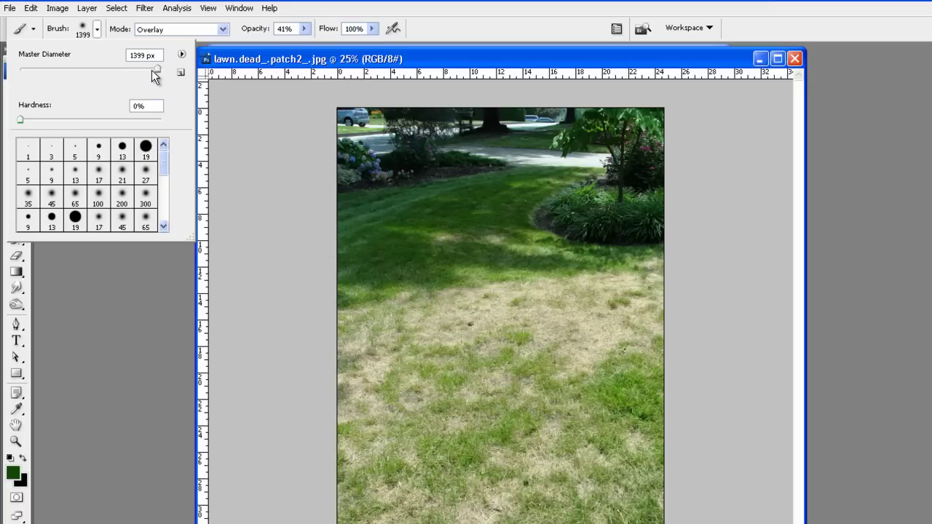
{"action": "left_click", "coordinate": [287, 343]}
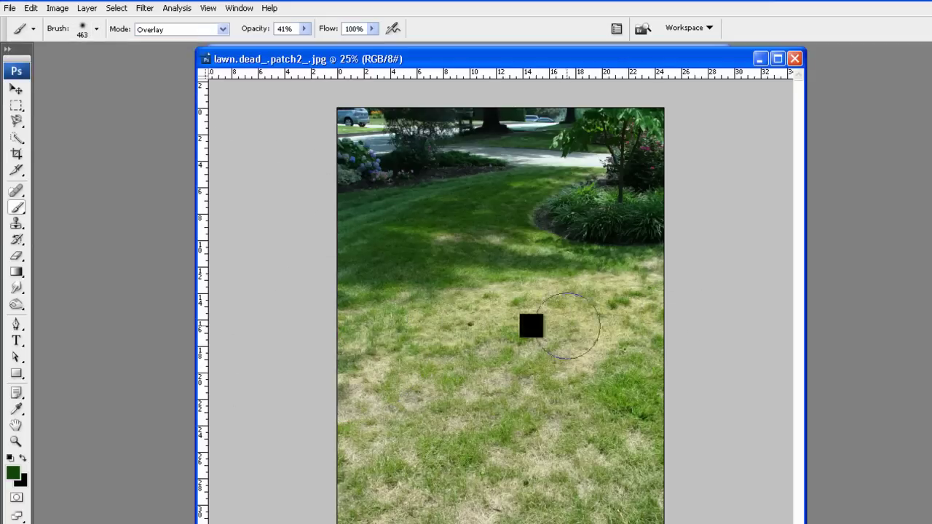
Paint dark green in Overlay mode over the dead grass patches, and close the lawn image without saving.
{"action": "mouse_move", "coordinate": [593, 326]}
{"action": "left_mouse_down"}
{"action": "mouse_move", "coordinate": [466, 433]}
{"action": "mouse_move", "coordinate": [277, 520]}
{"action": "mouse_move", "coordinate": [728, 422]}
{"action": "left_mouse_up"}
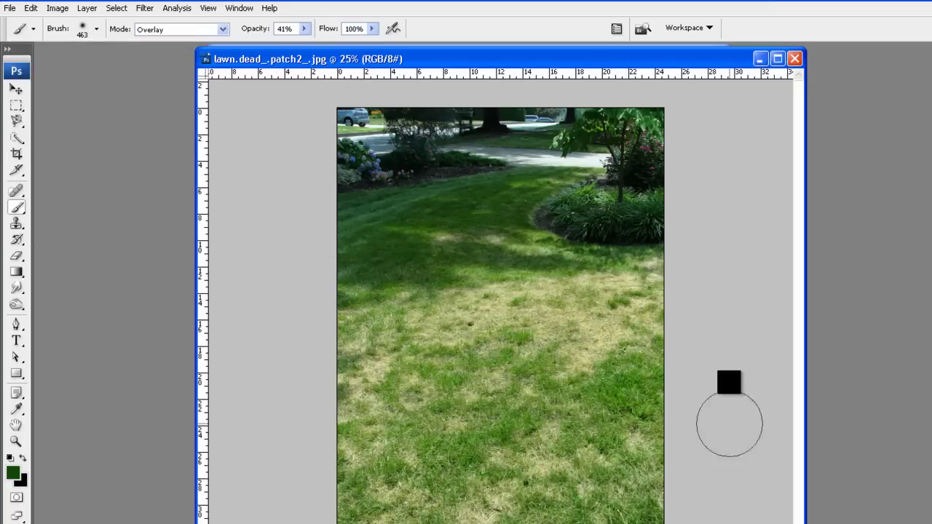
{"action": "mouse_move", "coordinate": [584, 324]}
{"action": "left_mouse_down"}
{"action": "mouse_move", "coordinate": [276, 365]}
{"action": "mouse_move", "coordinate": [416, 333]}
{"action": "mouse_move", "coordinate": [566, 333]}
{"action": "mouse_move", "coordinate": [636, 260]}
{"action": "mouse_move", "coordinate": [364, 377]}
{"action": "mouse_move", "coordinate": [362, 443]}
{"action": "mouse_move", "coordinate": [655, 510]}
{"action": "mouse_move", "coordinate": [568, 403]}
{"action": "mouse_move", "coordinate": [466, 320]}
{"action": "mouse_move", "coordinate": [350, 386]}
{"action": "mouse_move", "coordinate": [379, 495]}
{"action": "left_mouse_up"}
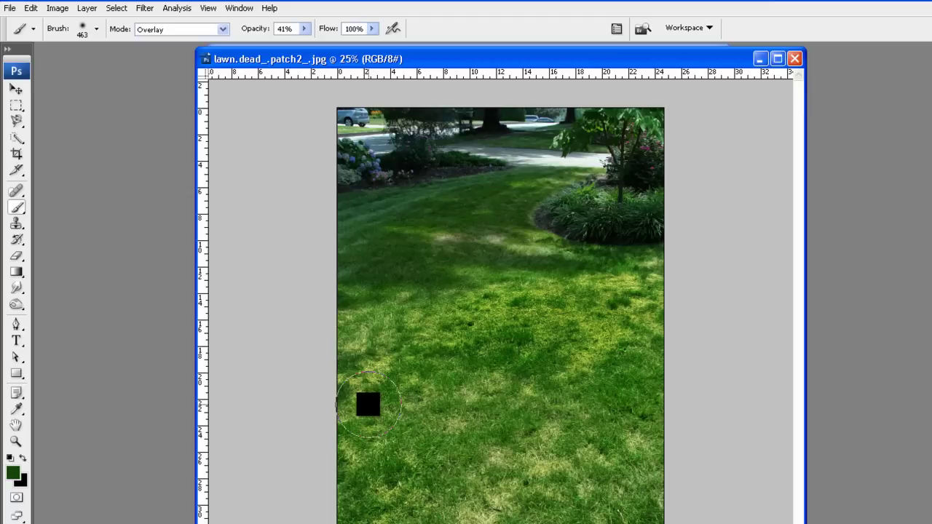
{"action": "left_click", "coordinate": [795, 58]}
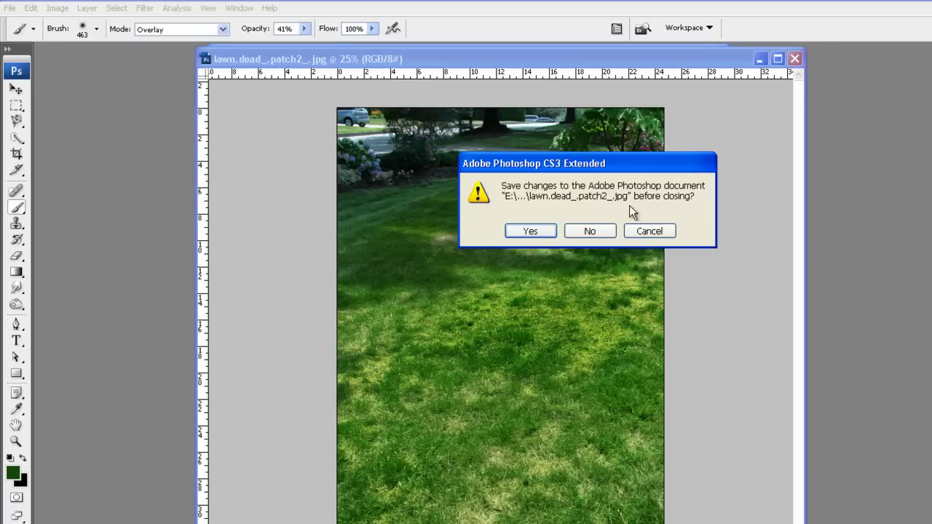
{"action": "left_click", "coordinate": [593, 226]}
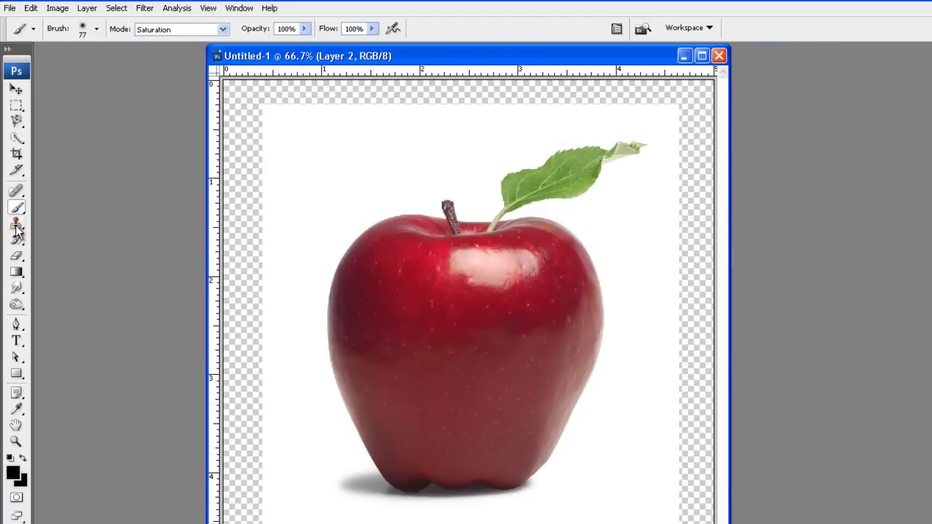
Set up the Clone Stamp tool with a 180 px brush at 0% hardness.
{"action": "left_click", "coordinate": [17, 227]}
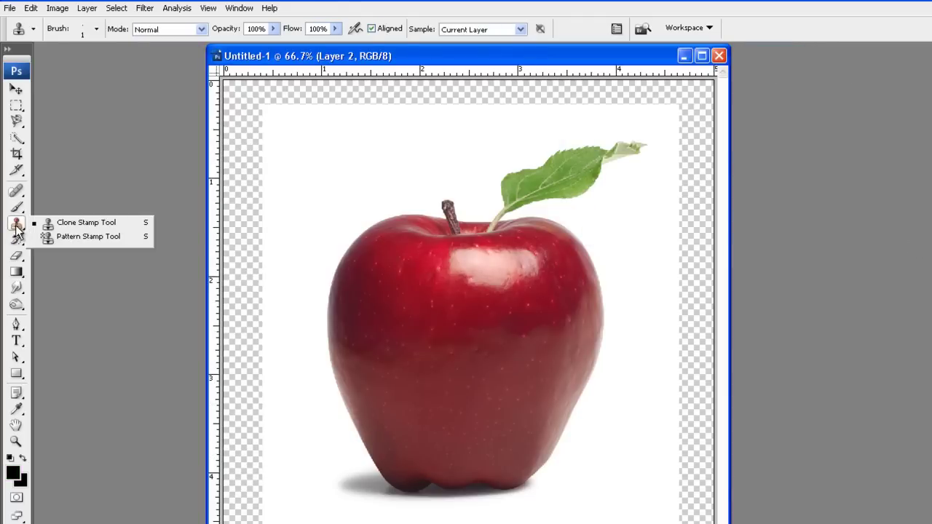
{"action": "left_click", "coordinate": [58, 223]}
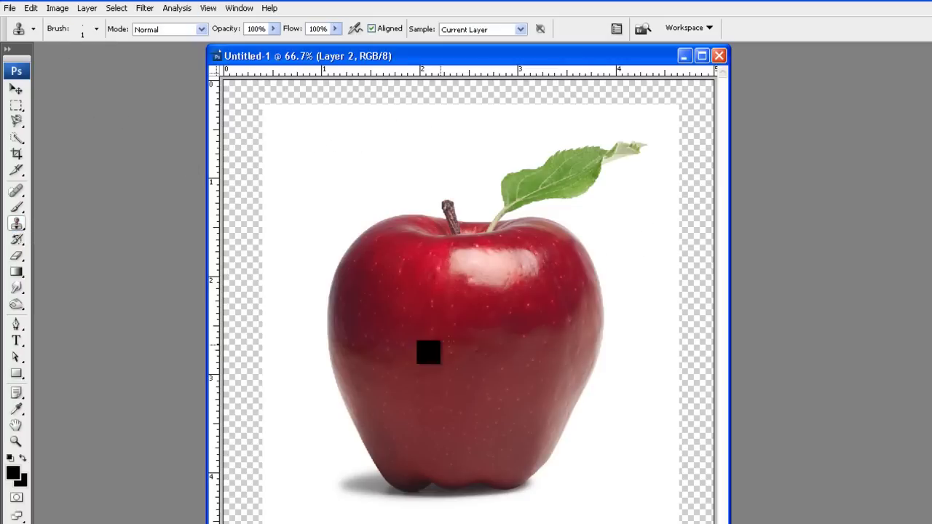
{"action": "left_click", "coordinate": [97, 30]}
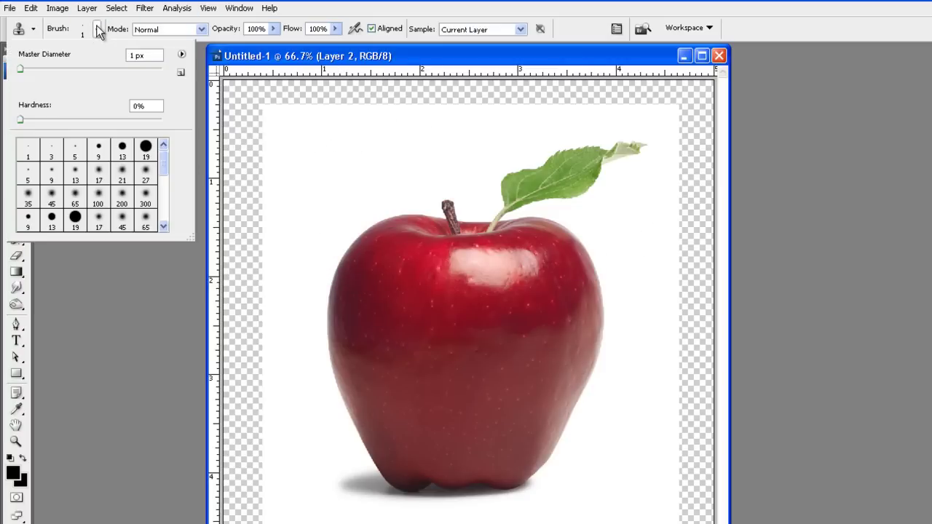
{"action": "left_click_drag", "start_coordinate": [90, 72], "coordinate": [94, 71]}
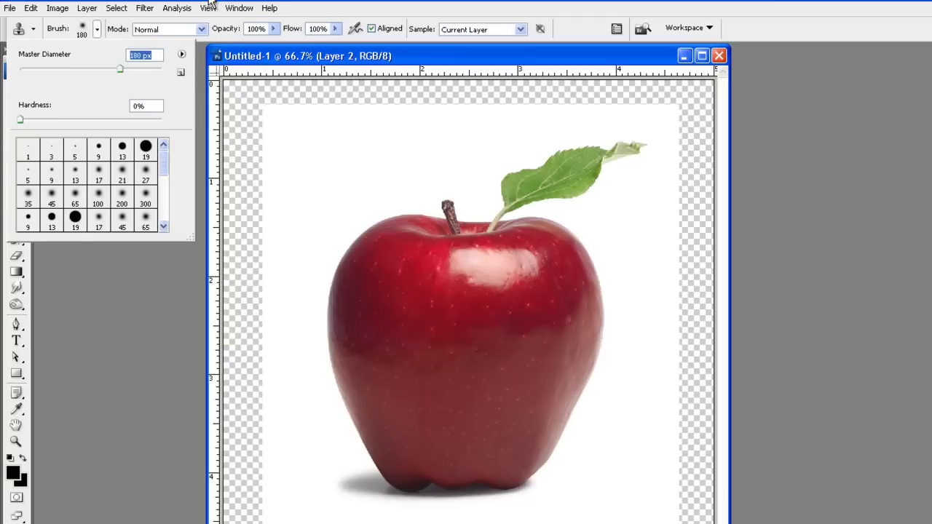
{"action": "key", "text": "Return"}
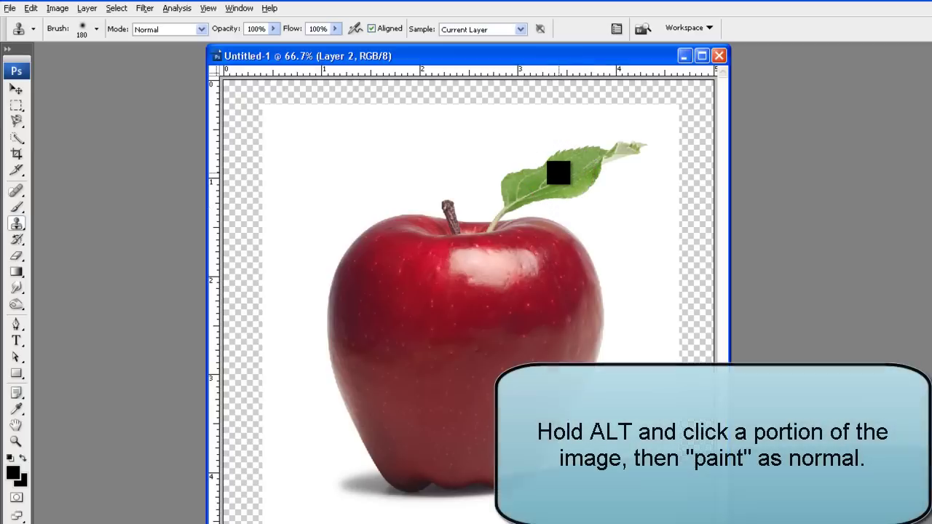
Try to clone the leaf to the apple's upper left and the apple's skin to its lower left.
{"action": "key", "text": "alt"}
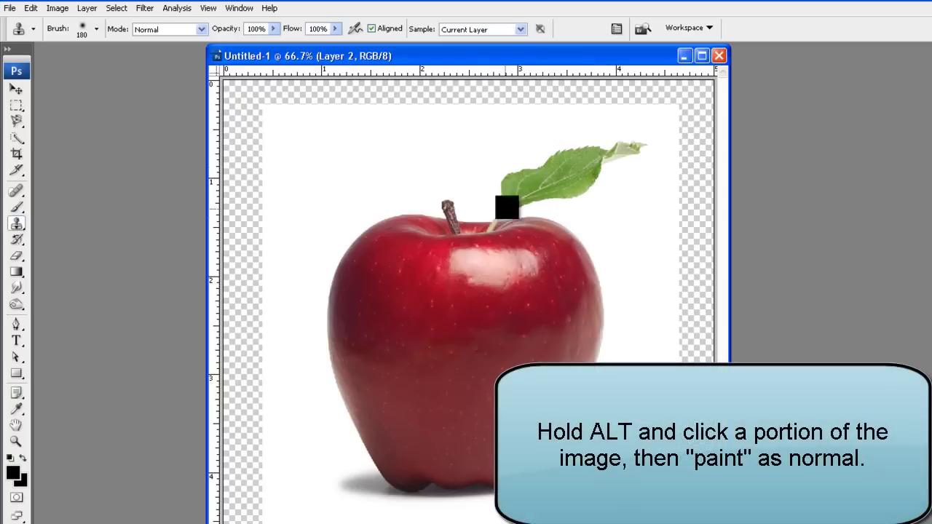
{"action": "left_click", "coordinate": [559, 171], "text": "alt"}
{"action": "mouse_move", "coordinate": [277, 202]}
{"action": "left_mouse_down"}
{"action": "mouse_move", "coordinate": [374, 148]}
{"action": "mouse_move", "coordinate": [227, 224]}
{"action": "mouse_move", "coordinate": [320, 195]}
{"action": "left_mouse_up"}
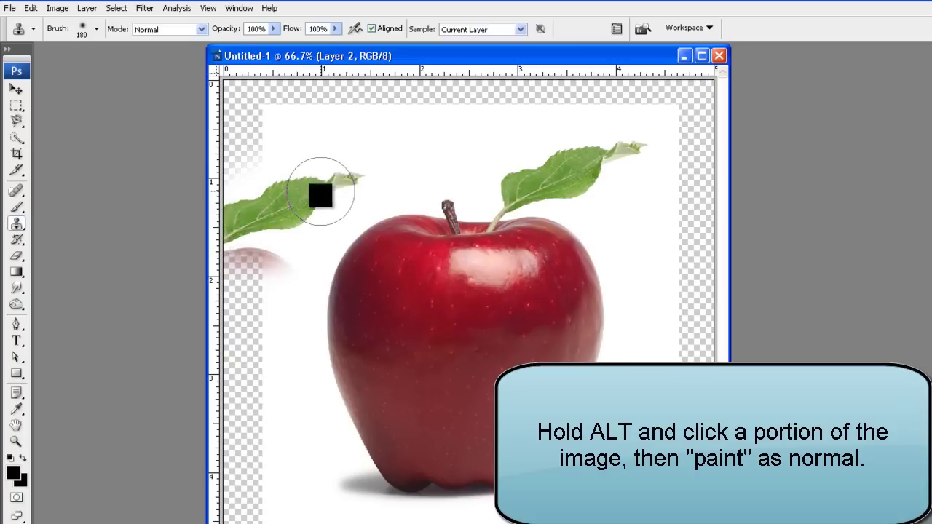
{"action": "left_click", "coordinate": [518, 345], "text": "alt"}
{"action": "mouse_move", "coordinate": [290, 444]}
{"action": "left_mouse_down"}
{"action": "mouse_move", "coordinate": [282, 506]}
{"action": "mouse_move", "coordinate": [262, 423]}
{"action": "mouse_move", "coordinate": [207, 518]}
{"action": "mouse_move", "coordinate": [265, 449]}
{"action": "mouse_move", "coordinate": [344, 508]}
{"action": "mouse_move", "coordinate": [324, 523]}
{"action": "mouse_move", "coordinate": [353, 523]}
{"action": "mouse_move", "coordinate": [314, 366]}
{"action": "left_mouse_up"}
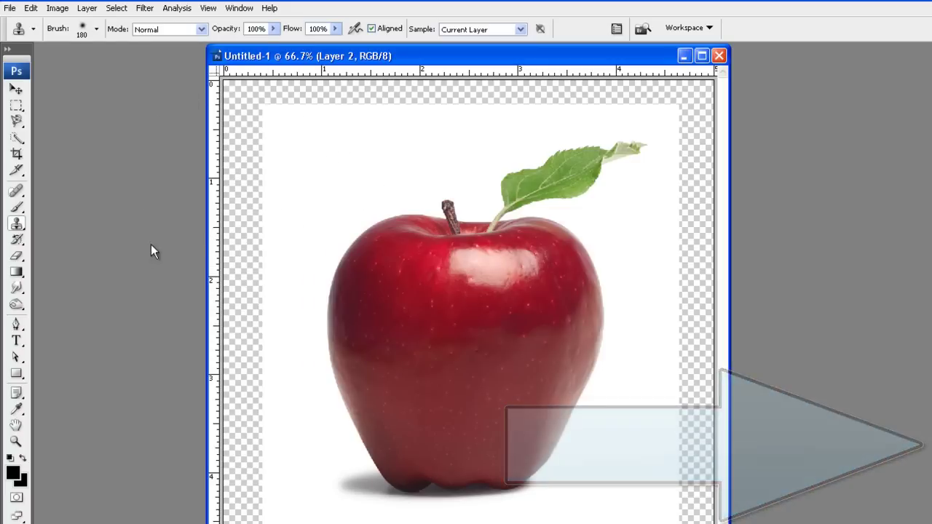
Zoom in on the apple's upper left to 260% and reduce the Clone Stamp brush to 45 px.
{"action": "left_click", "coordinate": [16, 442]}
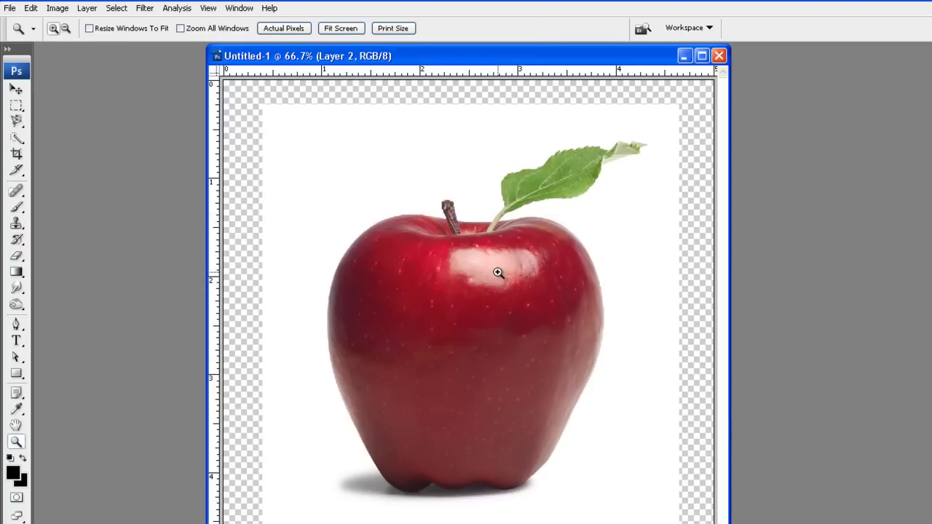
{"action": "left_click_drag", "start_coordinate": [400, 284], "coordinate": [475, 352]}
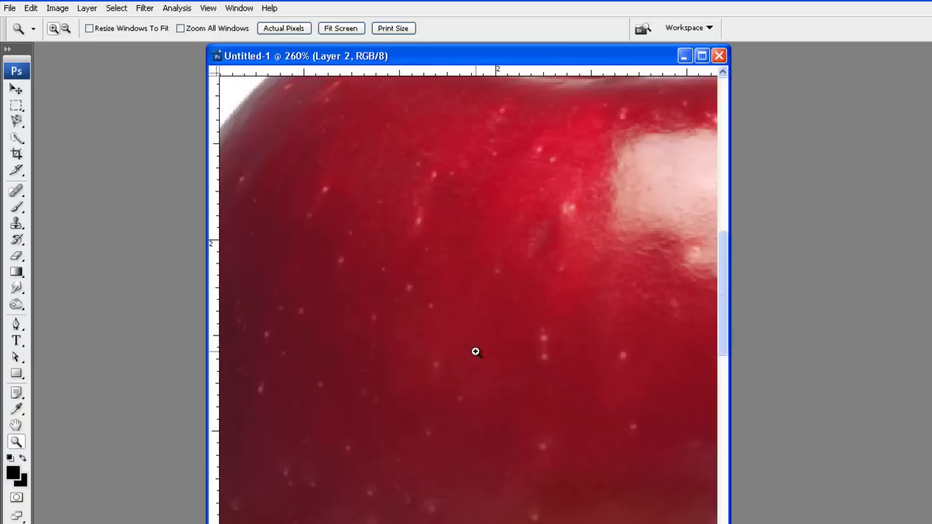
{"action": "left_click", "coordinate": [16, 224]}
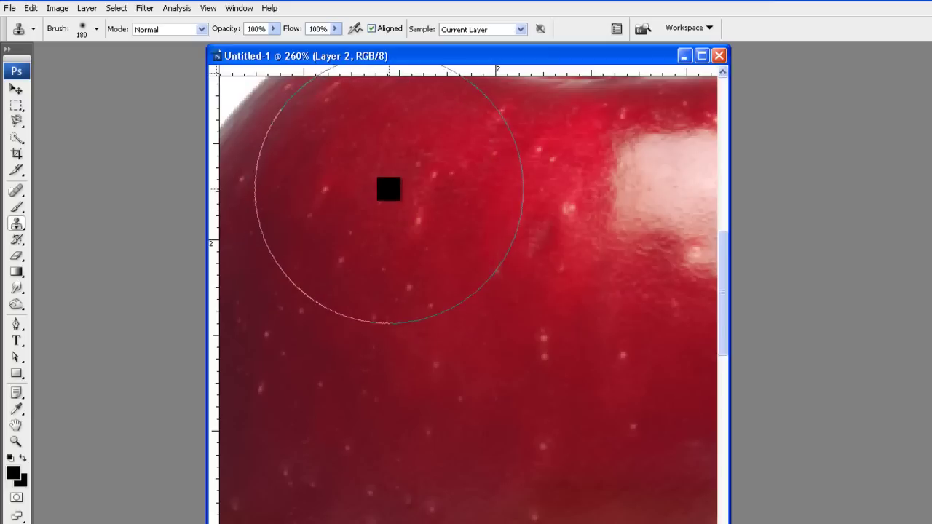
{"action": "key", "text": "bracketleft"}
{"action": "key", "text": "bracketleft"}
{"action": "key", "text": "bracketleft"}
{"action": "key", "text": "bracketleft"}
{"action": "key", "text": "bracketleft"}
{"action": "key", "text": "bracketleft"}
{"action": "key", "text": "bracketleft"}
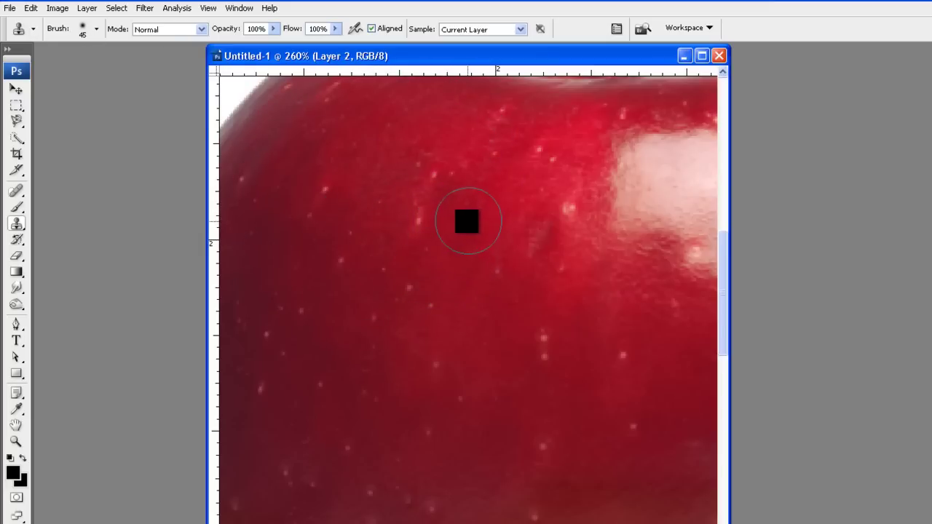
Clone clean skin over light speckles on the apple's upper left with a 25 px brush, and fit the image on screen.
{"action": "key", "text": "bracketleft"}
{"action": "key", "text": "bracketleft"}
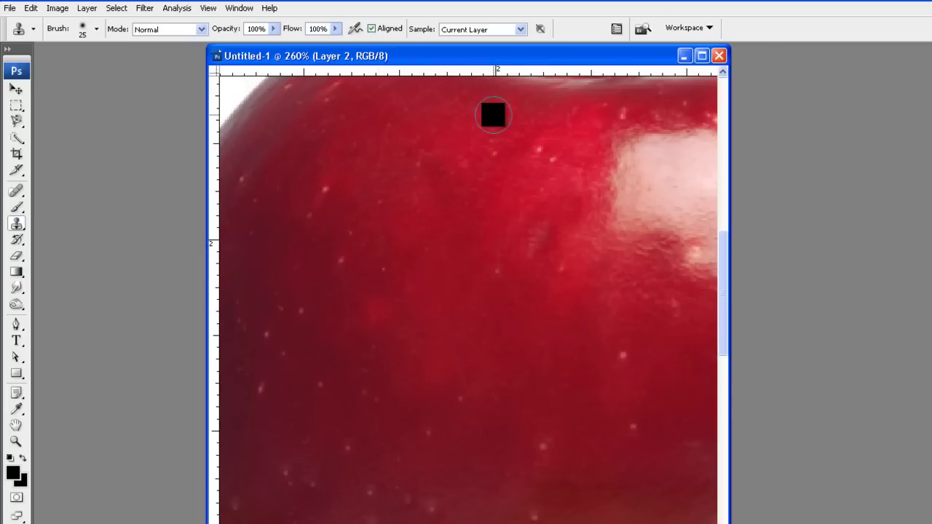
{"action": "key", "text": "ctrl+0"}
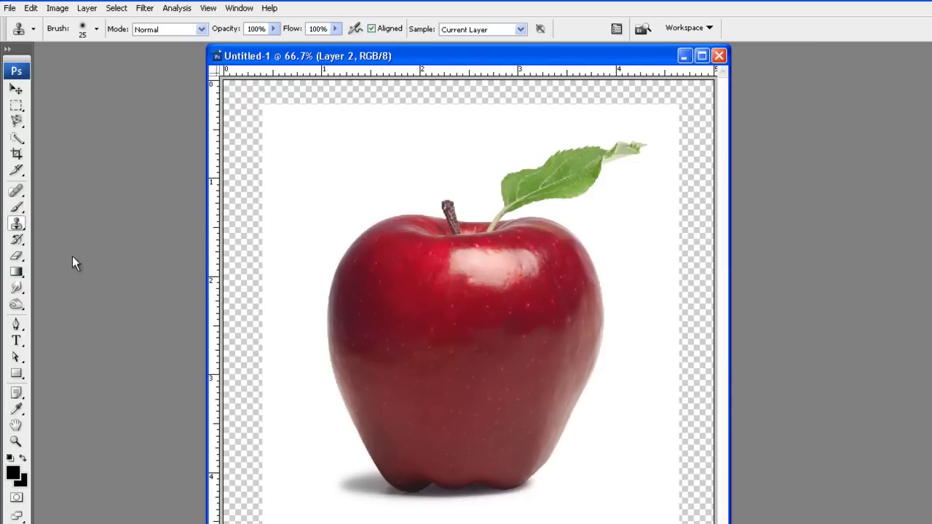
Set up the History Brush tool with a 77 px brush diameter.
{"action": "left_click", "coordinate": [16, 242]}
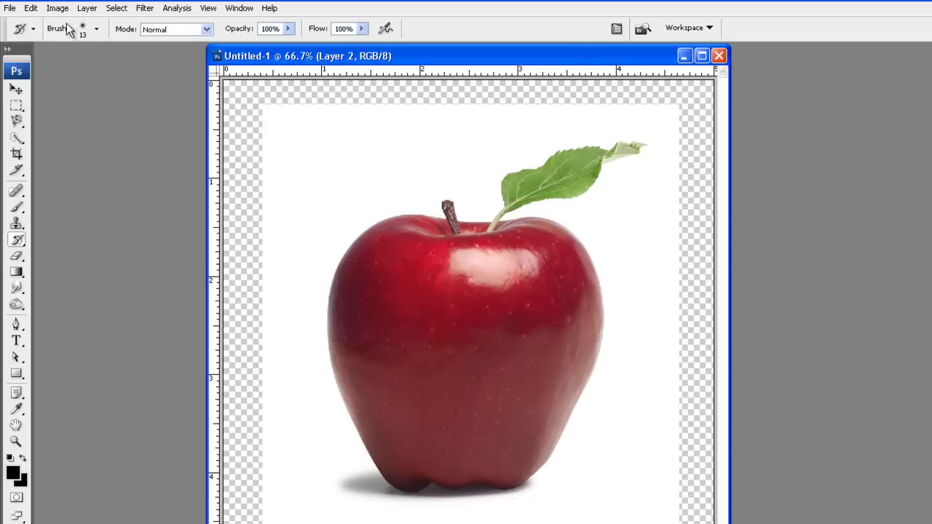
{"action": "left_click", "coordinate": [96, 28]}
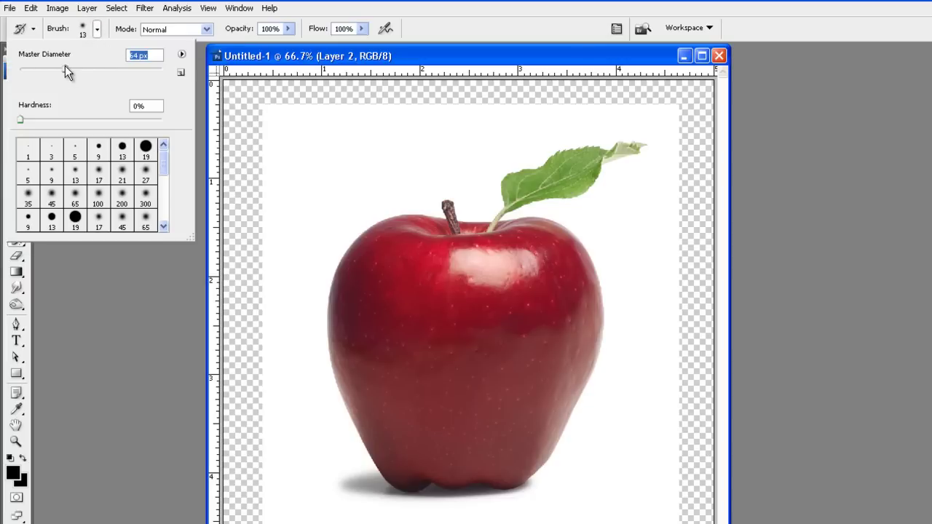
{"action": "type", "text": "77"}
{"action": "key", "text": "Return"}
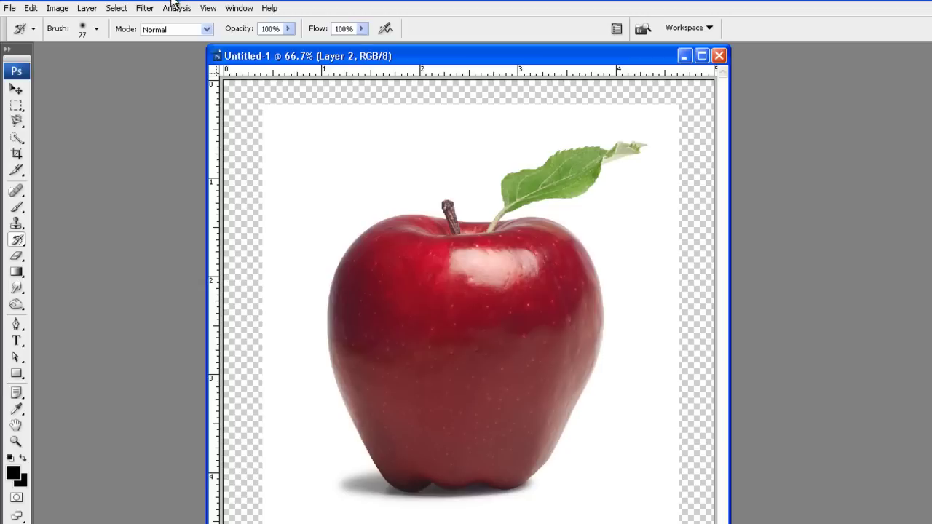
Paint the apple and leaf grey with the 77 px black Brush in Saturation mode, and set the brush mode to Normal.
{"action": "left_click", "coordinate": [17, 209]}
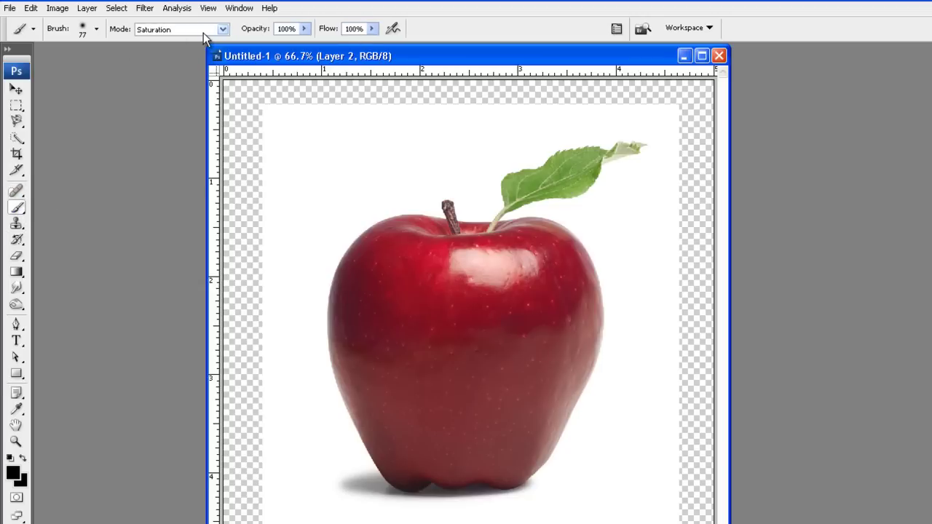
{"action": "left_click_drag", "start_coordinate": [410, 287], "coordinate": [346, 273]}
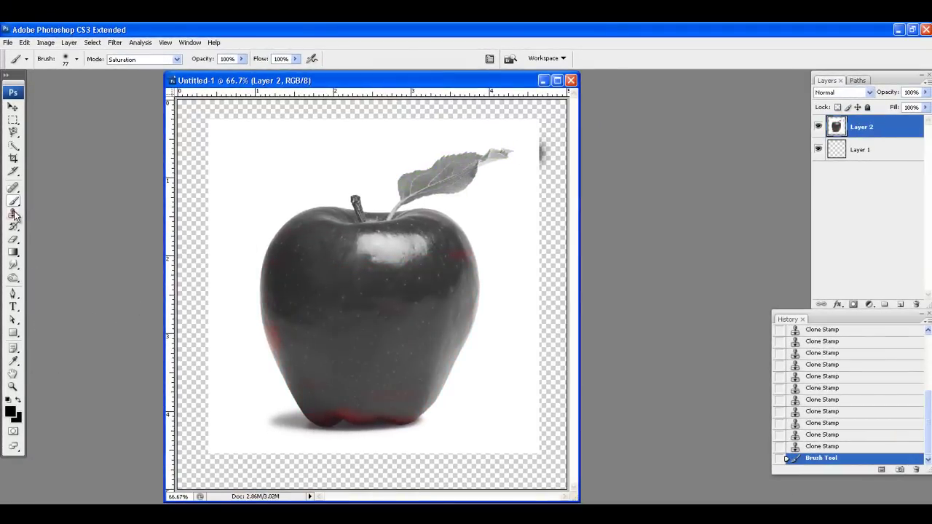
{"action": "left_click", "coordinate": [149, 59]}
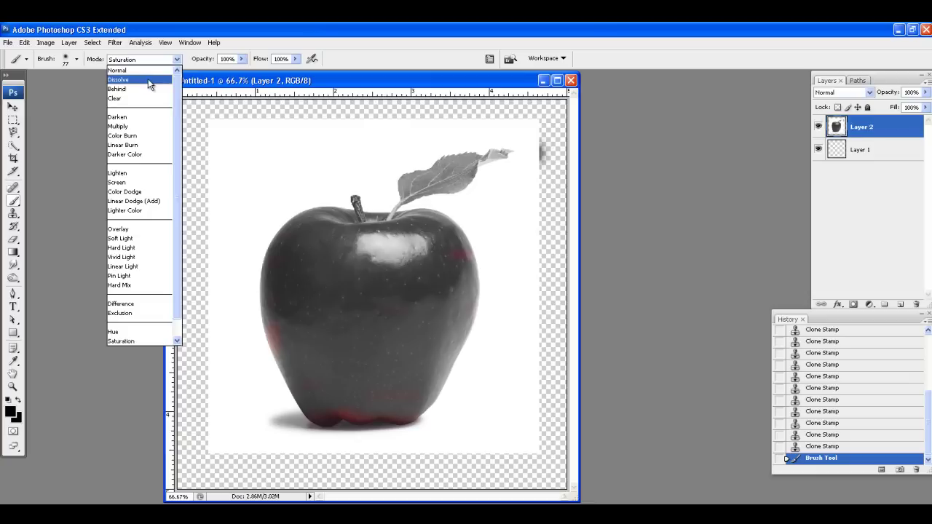
{"action": "left_click", "coordinate": [135, 73]}
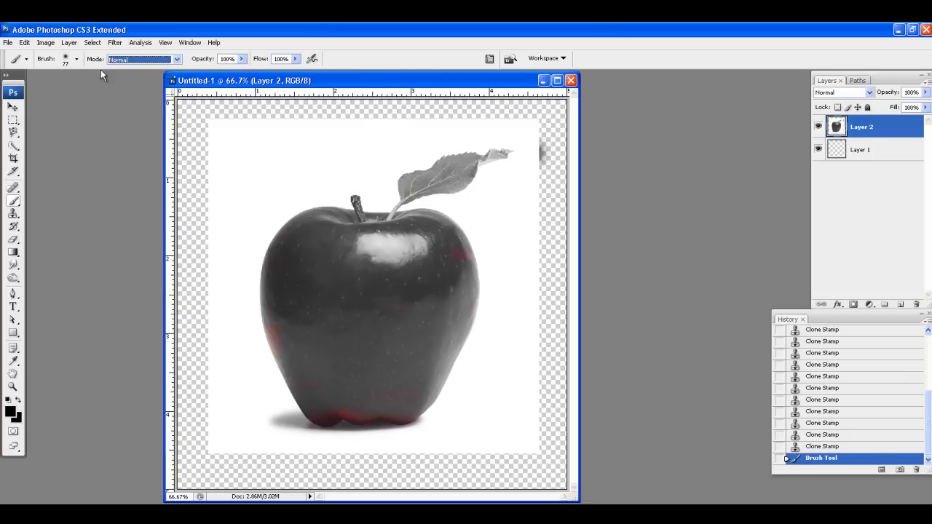
Set the foreground colour to bright green and brush several wide strokes across the apple on Layer 2.
{"action": "left_click", "coordinate": [11, 413]}
{"action": "left_click", "coordinate": [458, 153]}
{"action": "left_click", "coordinate": [587, 144]}
{"action": "mouse_move", "coordinate": [258, 272]}
{"action": "left_mouse_down"}
{"action": "mouse_move", "coordinate": [533, 257]}
{"action": "mouse_move", "coordinate": [308, 299]}
{"action": "mouse_move", "coordinate": [459, 282]}
{"action": "mouse_move", "coordinate": [223, 318]}
{"action": "mouse_move", "coordinate": [538, 322]}
{"action": "mouse_move", "coordinate": [276, 331]}
{"action": "mouse_move", "coordinate": [462, 342]}
{"action": "left_mouse_up"}
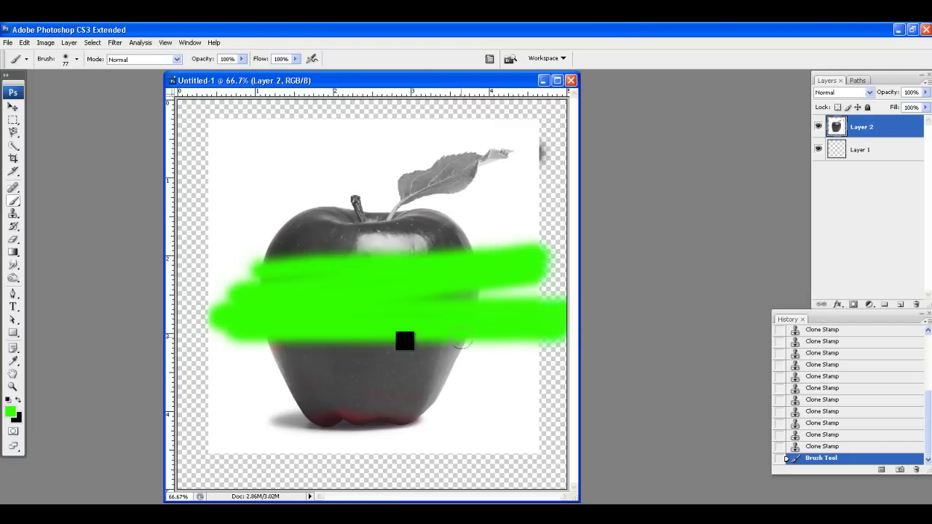
{"action": "left_click_drag", "start_coordinate": [565, 368], "coordinate": [279, 376]}
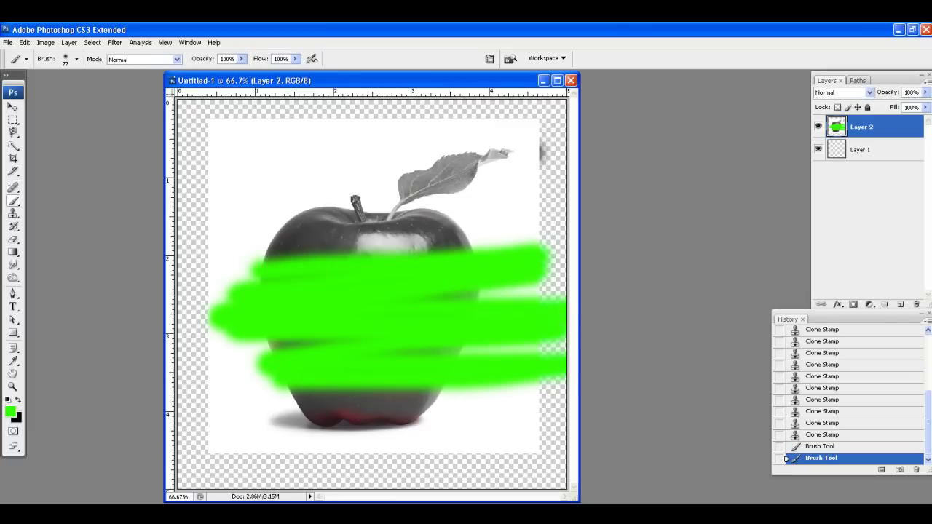
Set the first green-era Brush Tool state as the History Brush source and compare that state with the latest one.
{"action": "left_click", "coordinate": [14, 227]}
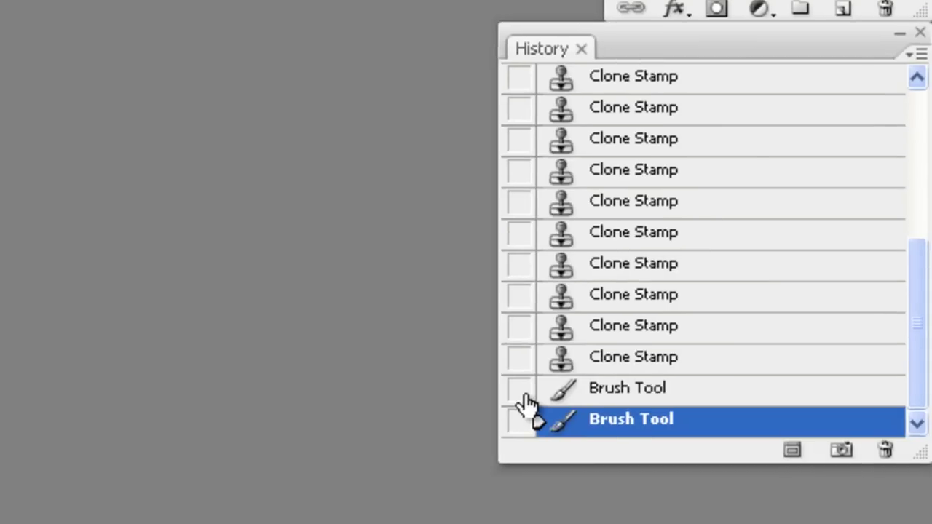
{"action": "left_click", "coordinate": [781, 448]}
{"action": "left_click", "coordinate": [520, 172]}
{"action": "left_click", "coordinate": [520, 390]}
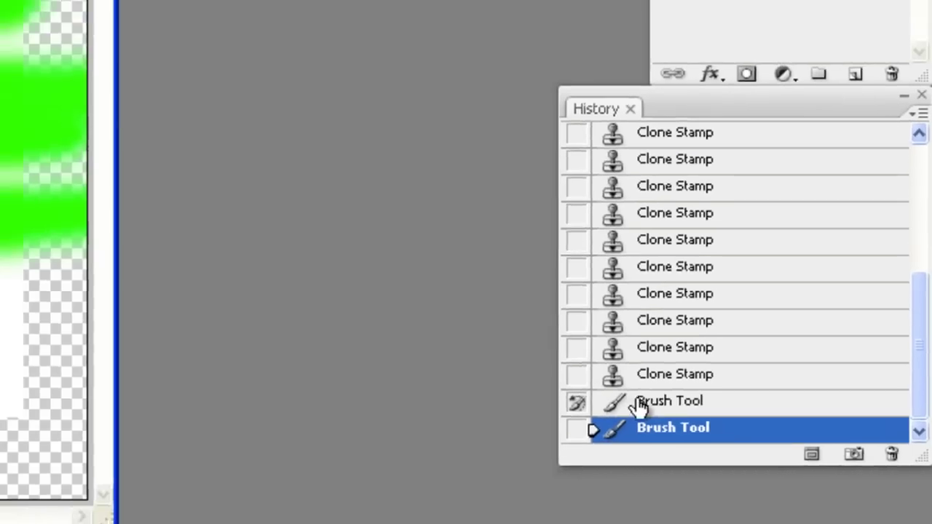
{"action": "left_click", "coordinate": [601, 392]}
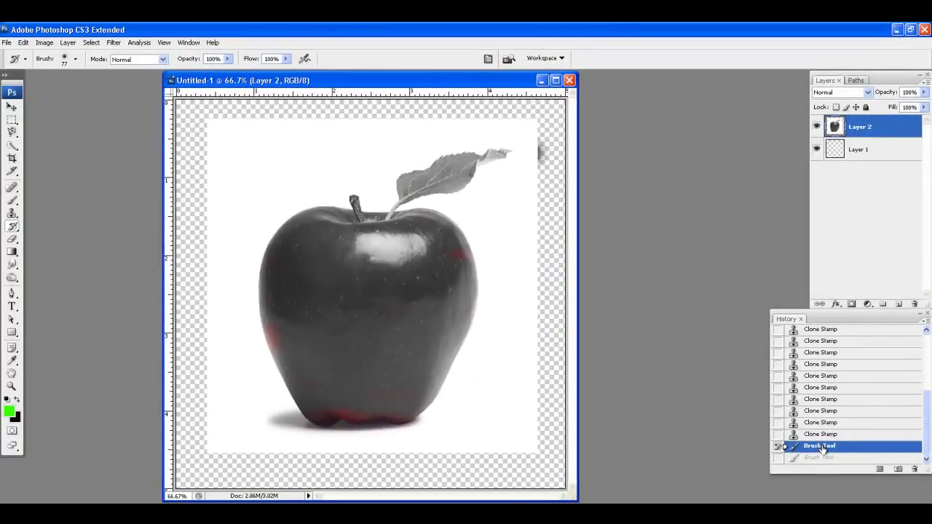
{"action": "left_click", "coordinate": [820, 456]}
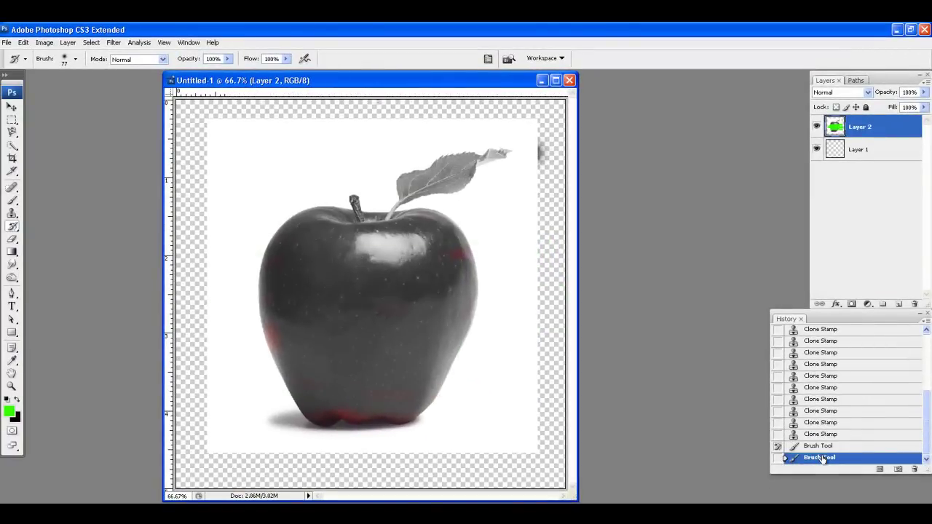
Try the History Brush over the green paint in the middle of the apple, and undo the stroke.
{"action": "mouse_move", "coordinate": [315, 296]}
{"action": "left_mouse_down"}
{"action": "mouse_move", "coordinate": [389, 276]}
{"action": "mouse_move", "coordinate": [385, 265]}
{"action": "mouse_move", "coordinate": [303, 303]}
{"action": "mouse_move", "coordinate": [405, 258]}
{"action": "mouse_move", "coordinate": [346, 314]}
{"action": "mouse_move", "coordinate": [445, 243]}
{"action": "mouse_move", "coordinate": [402, 291]}
{"action": "mouse_move", "coordinate": [403, 303]}
{"action": "mouse_move", "coordinate": [464, 271]}
{"action": "mouse_move", "coordinate": [372, 341]}
{"action": "left_mouse_up"}
{"action": "left_click", "coordinate": [22, 43]}
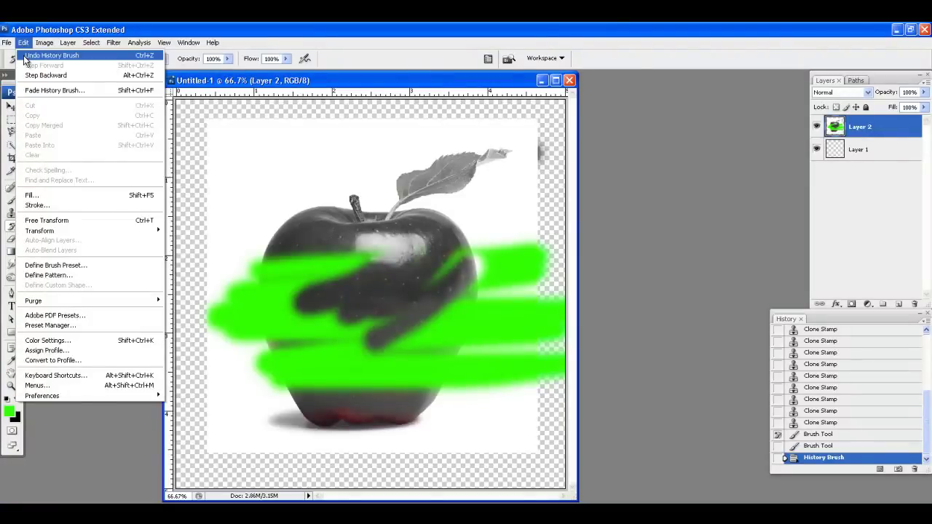
{"action": "left_click", "coordinate": [50, 55]}
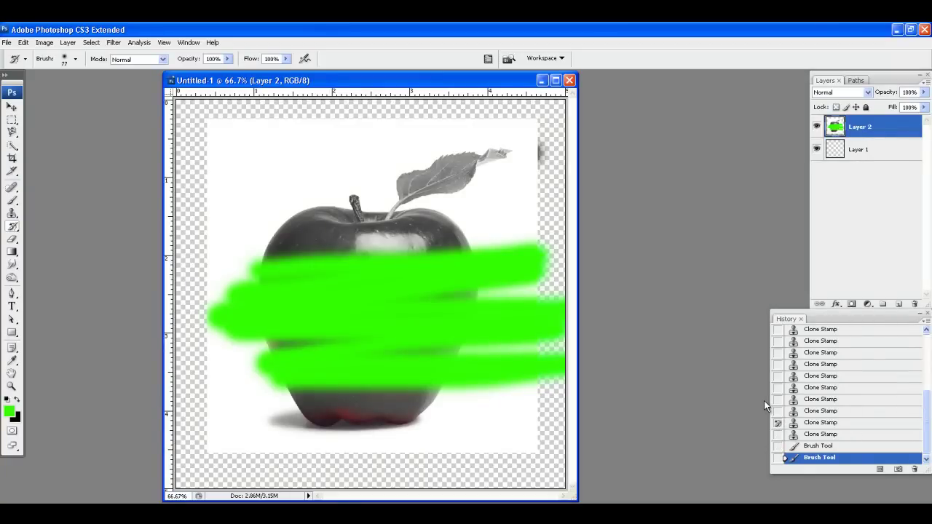
Use an earlier Clone Stamp state as the History Brush source to paint colour back into the apple and leaf.
{"action": "mouse_move", "coordinate": [413, 264]}
{"action": "left_mouse_down"}
{"action": "mouse_move", "coordinate": [334, 312]}
{"action": "mouse_move", "coordinate": [372, 292]}
{"action": "mouse_move", "coordinate": [401, 241]}
{"action": "mouse_move", "coordinate": [327, 315]}
{"action": "mouse_move", "coordinate": [400, 240]}
{"action": "mouse_move", "coordinate": [346, 321]}
{"action": "mouse_move", "coordinate": [410, 257]}
{"action": "mouse_move", "coordinate": [356, 321]}
{"action": "mouse_move", "coordinate": [438, 249]}
{"action": "mouse_move", "coordinate": [432, 272]}
{"action": "mouse_move", "coordinate": [364, 344]}
{"action": "mouse_move", "coordinate": [457, 251]}
{"action": "mouse_move", "coordinate": [433, 224]}
{"action": "mouse_move", "coordinate": [370, 293]}
{"action": "left_mouse_up"}
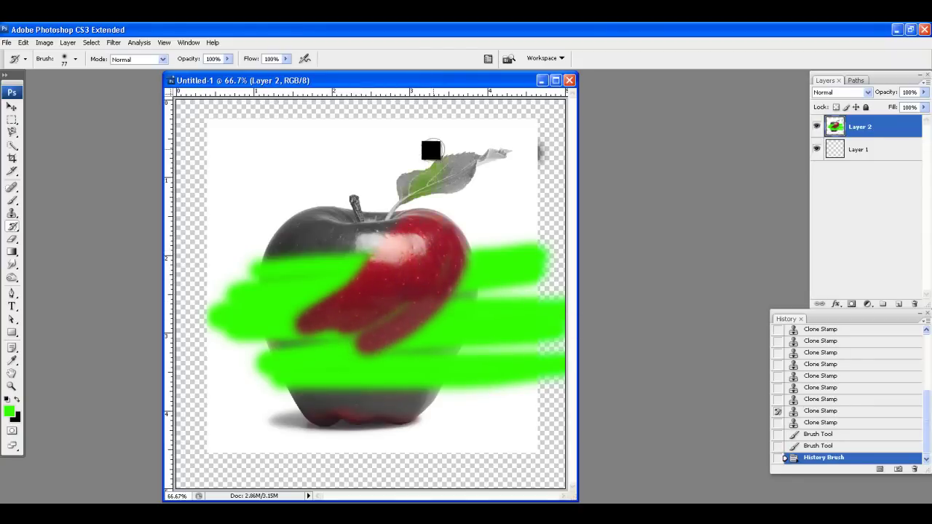
{"action": "mouse_move", "coordinate": [432, 150]}
{"action": "left_mouse_down"}
{"action": "mouse_move", "coordinate": [467, 138]}
{"action": "mouse_move", "coordinate": [392, 232]}
{"action": "mouse_move", "coordinate": [358, 245]}
{"action": "mouse_move", "coordinate": [343, 224]}
{"action": "mouse_move", "coordinate": [299, 253]}
{"action": "mouse_move", "coordinate": [400, 272]}
{"action": "mouse_move", "coordinate": [393, 379]}
{"action": "left_mouse_up"}
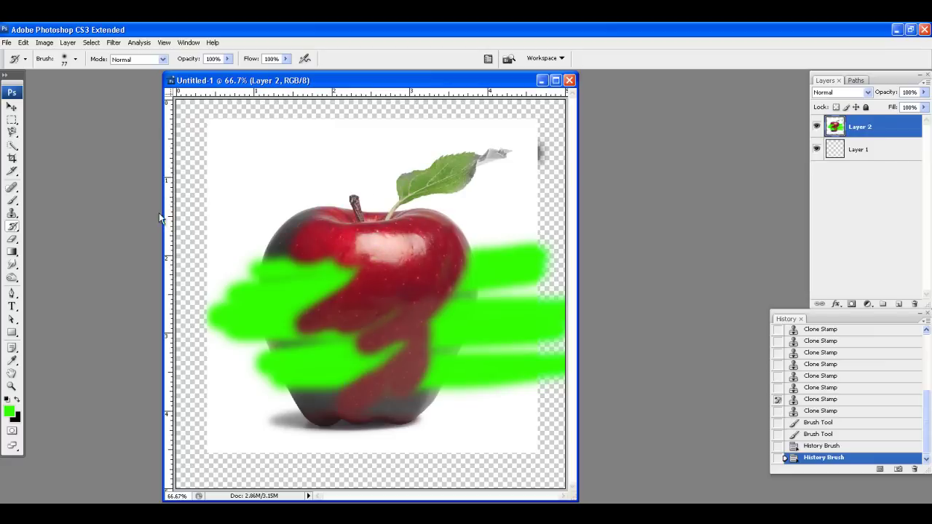
Fill the white background above the painted strokes with the green foreground colour using the Paint Bucket.
{"action": "left_click", "coordinate": [11, 239]}
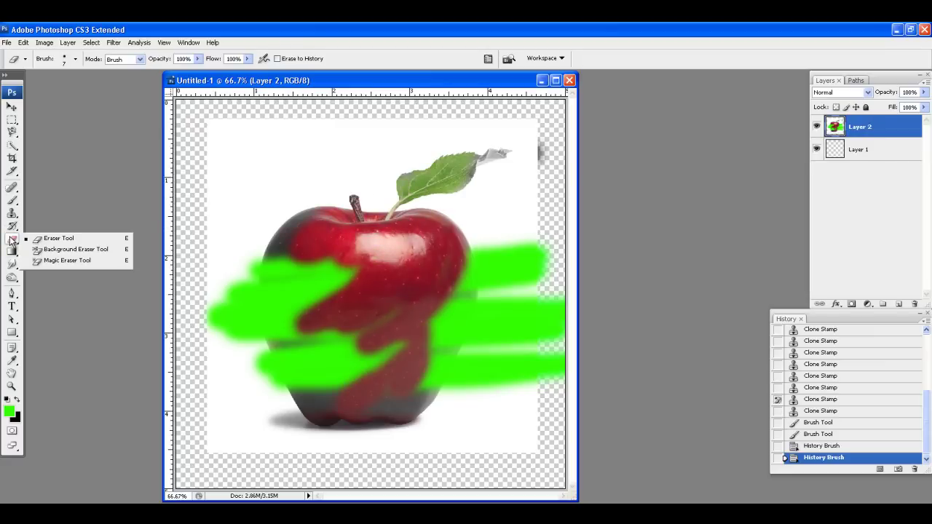
{"action": "left_click", "coordinate": [58, 239]}
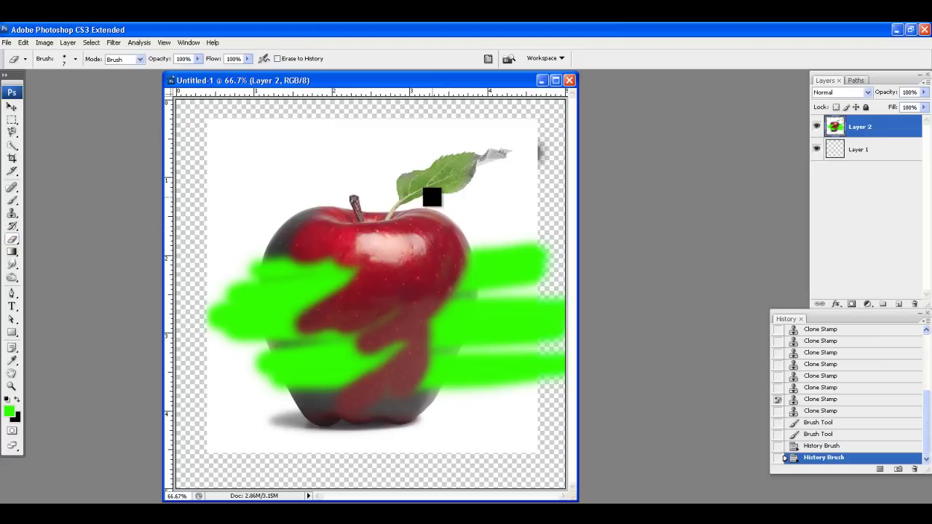
{"action": "left_click", "coordinate": [12, 252]}
{"action": "left_click", "coordinate": [53, 262]}
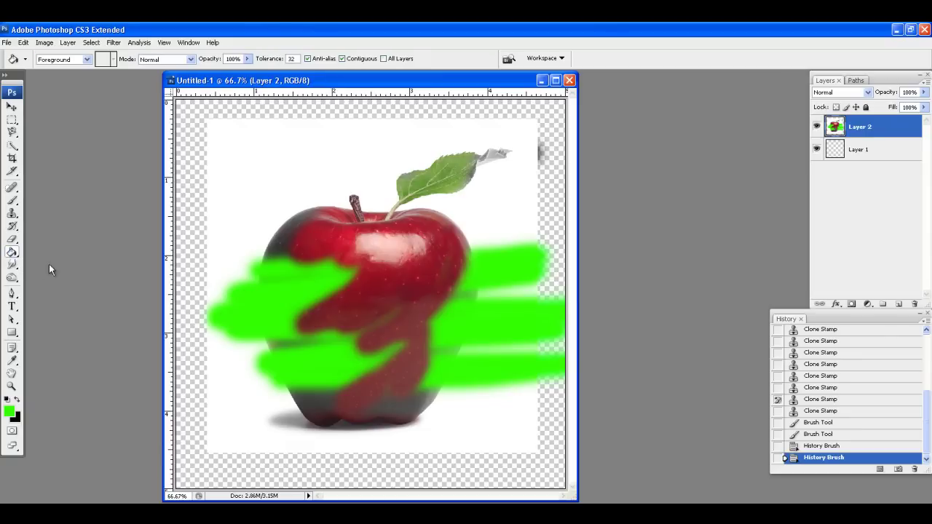
{"action": "left_click", "coordinate": [249, 160]}
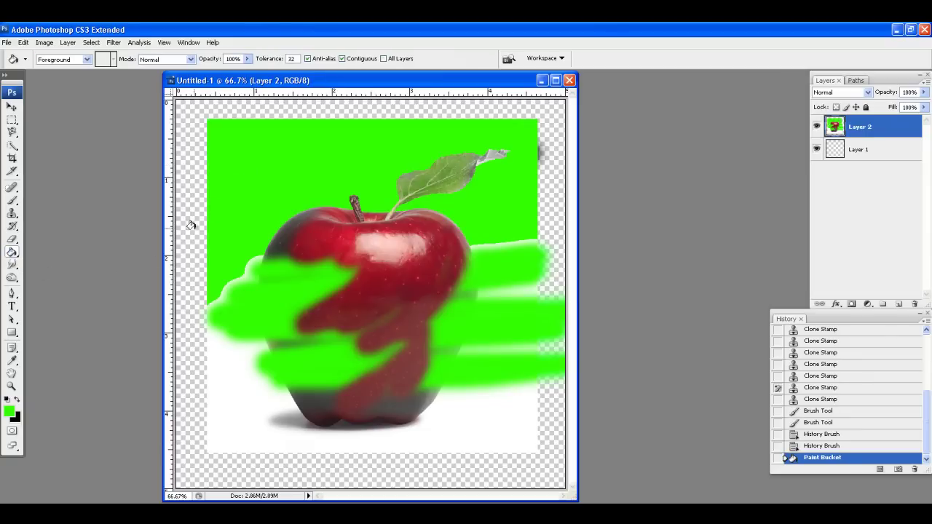
Try a green-to-black linear gradient across Layer 2, and undo it.
{"action": "left_click", "coordinate": [16, 255]}
{"action": "left_click", "coordinate": [37, 252]}
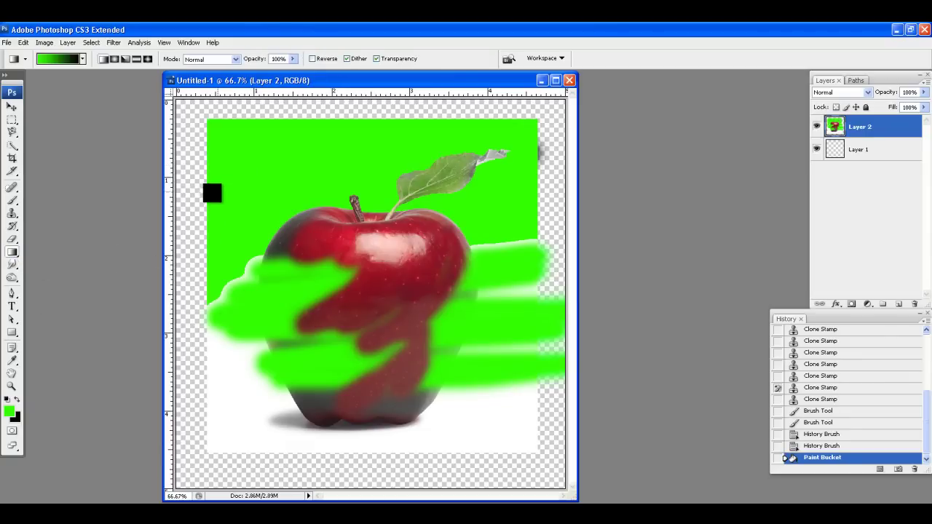
{"action": "left_click_drag", "start_coordinate": [210, 194], "coordinate": [437, 164]}
{"action": "left_click", "coordinate": [23, 42]}
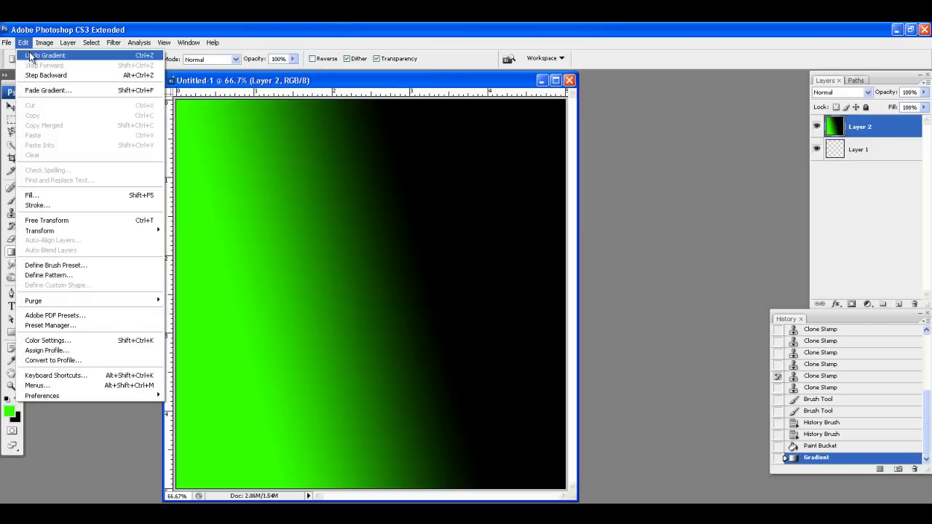
{"action": "left_click", "coordinate": [29, 52]}
Soften the leaf with the Blur tool after adjusting its brush, and distort the leaf with the Smudge tool at 50% strength.
{"action": "left_click", "coordinate": [12, 266]}
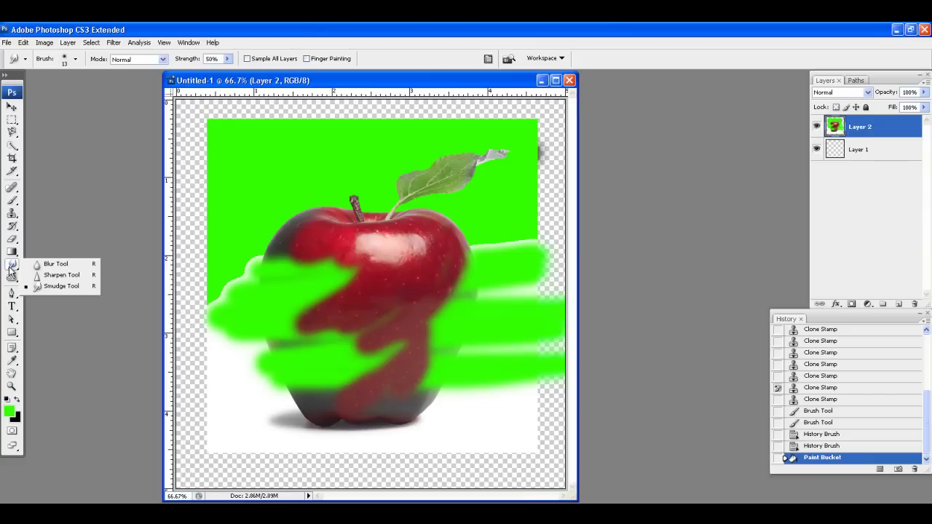
{"action": "left_click", "coordinate": [55, 264]}
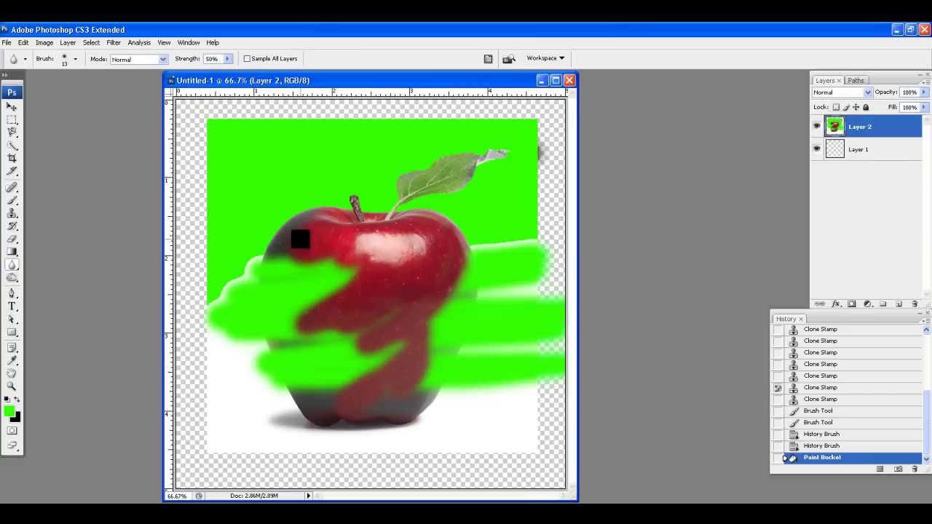
{"action": "left_click", "coordinate": [73, 60]}
{"action": "left_click", "coordinate": [75, 91]}
{"action": "key", "text": "Return"}
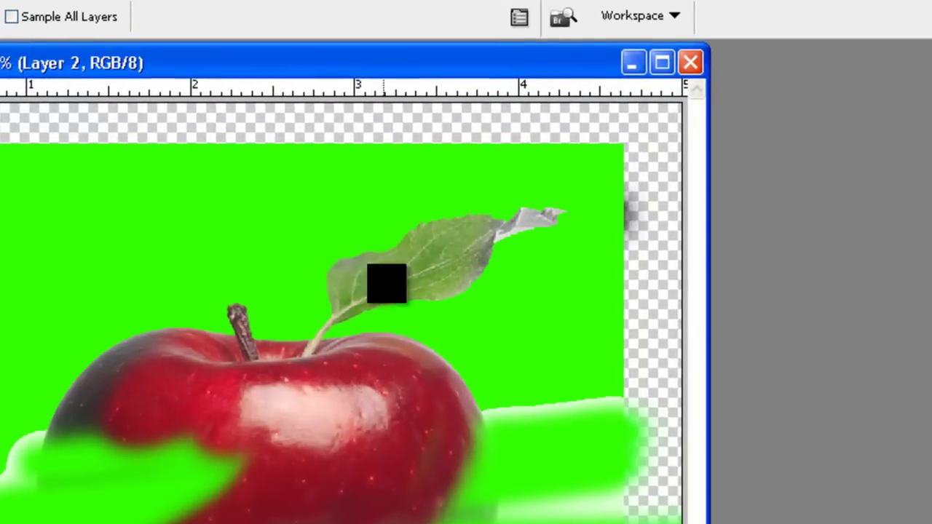
{"action": "mouse_move", "coordinate": [387, 283]}
{"action": "left_mouse_down"}
{"action": "mouse_move", "coordinate": [317, 272]}
{"action": "mouse_move", "coordinate": [438, 269]}
{"action": "mouse_move", "coordinate": [430, 256]}
{"action": "mouse_move", "coordinate": [369, 253]}
{"action": "mouse_move", "coordinate": [289, 306]}
{"action": "left_mouse_up"}
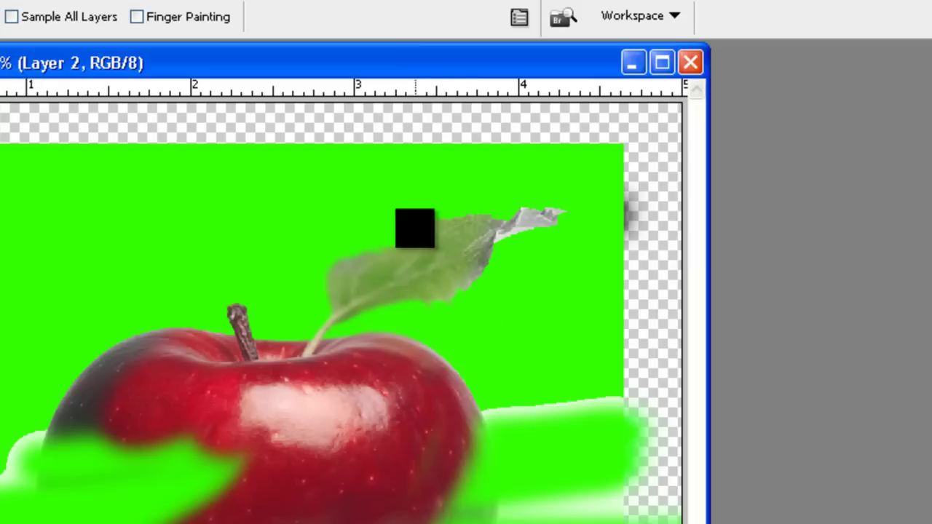
{"action": "mouse_move", "coordinate": [414, 226]}
{"action": "left_mouse_down"}
{"action": "mouse_move", "coordinate": [465, 294]}
{"action": "mouse_move", "coordinate": [452, 286]}
{"action": "mouse_move", "coordinate": [458, 277]}
{"action": "mouse_move", "coordinate": [485, 331]}
{"action": "left_mouse_up"}
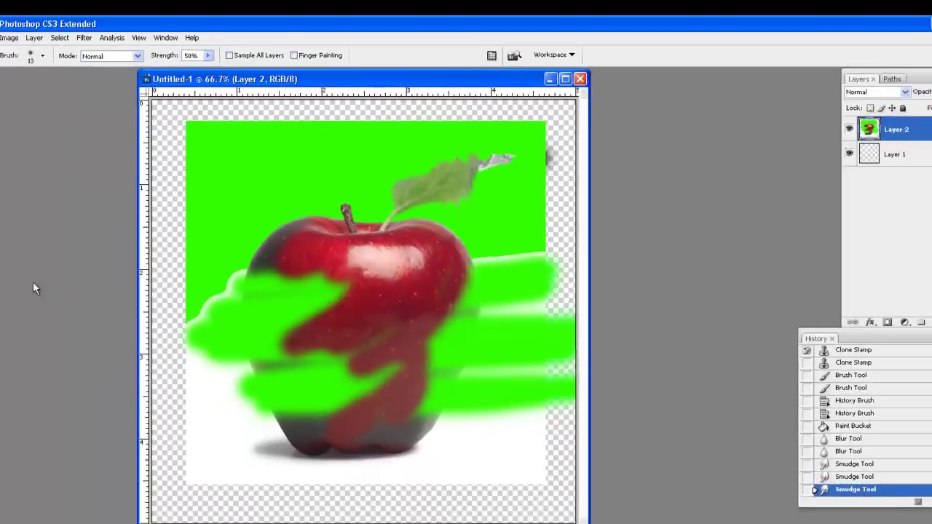
Switch to the Sponge tool and close the apple document without saving it.
{"action": "left_click", "coordinate": [12, 279]}
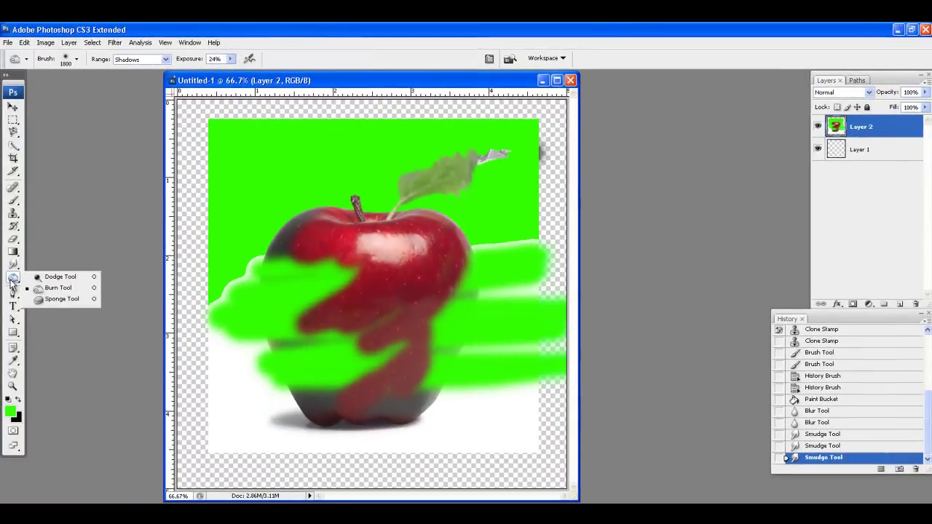
{"action": "left_click", "coordinate": [45, 299]}
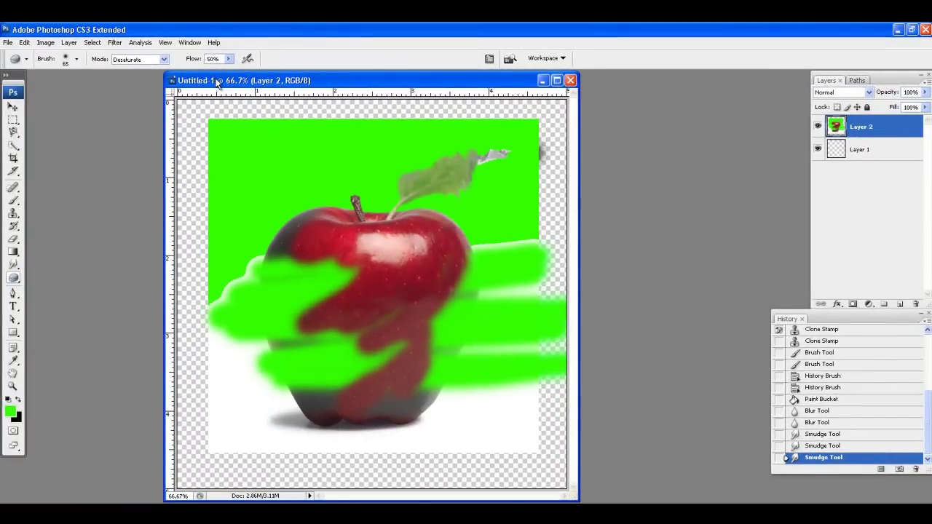
{"action": "left_click", "coordinate": [571, 81]}
{"action": "left_click", "coordinate": [472, 215]}
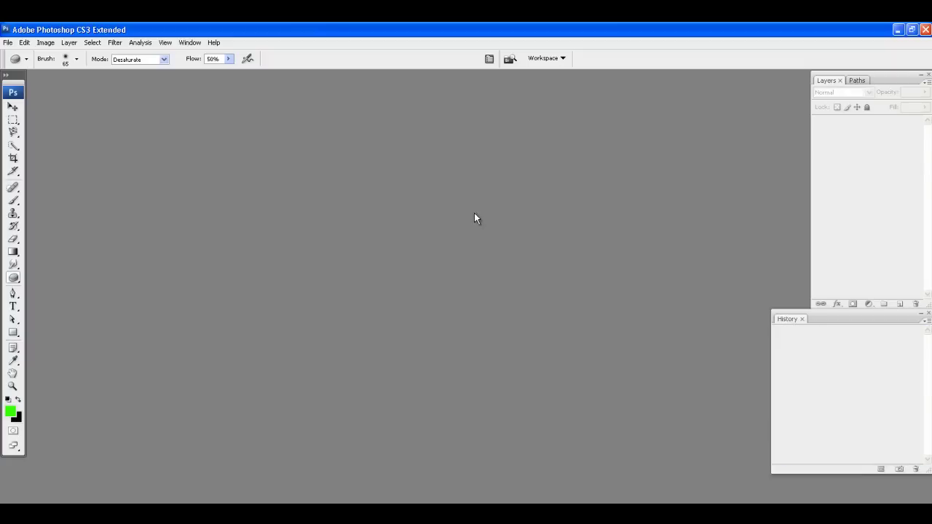
Open the mountain-8080 photo from the PS Tutorials folder.
{"action": "left_click", "coordinate": [9, 43]}
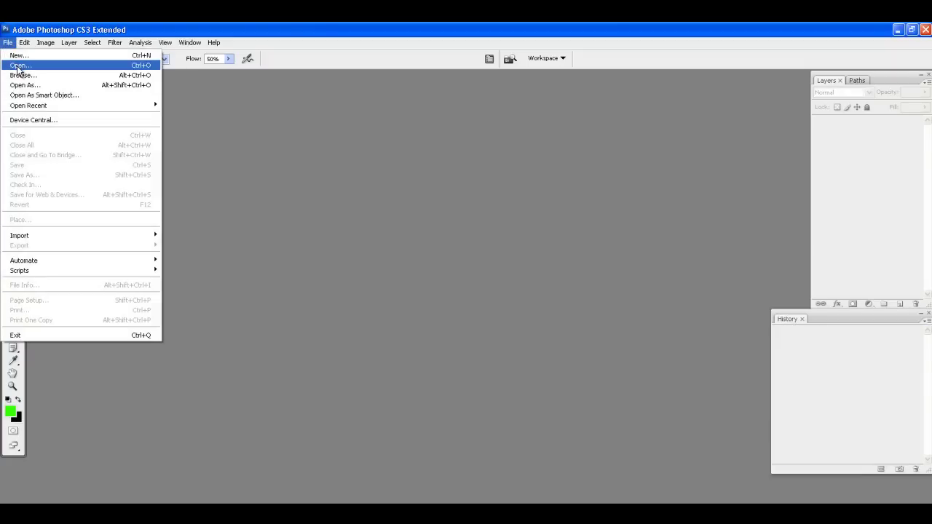
{"action": "left_click", "coordinate": [22, 65]}
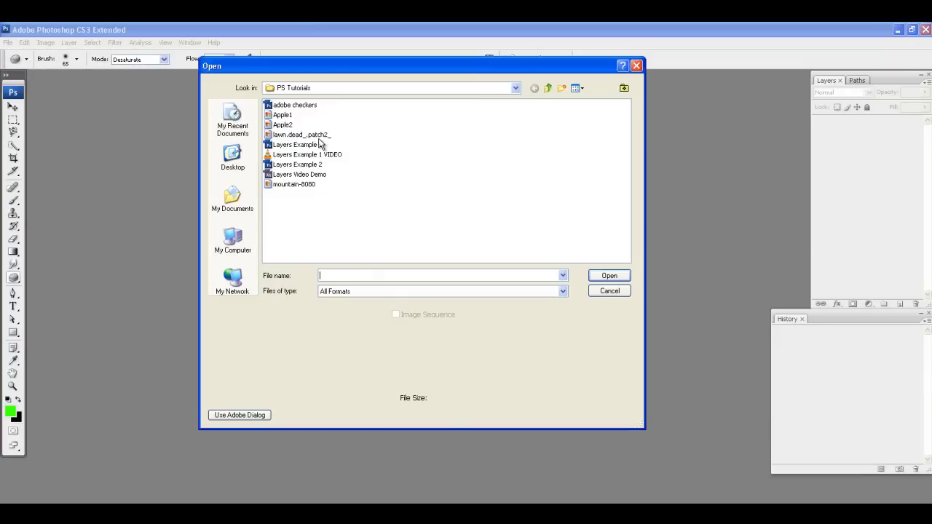
{"action": "double_click", "coordinate": [296, 185]}
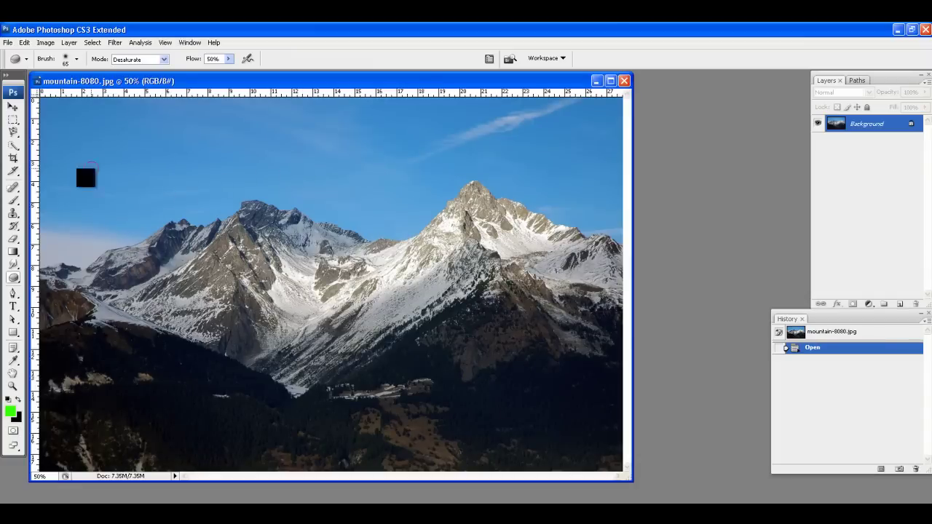
Choose the Dodge tool and enlarge the document window so the whole mountain photo shows with a margin.
{"action": "left_click", "coordinate": [13, 281]}
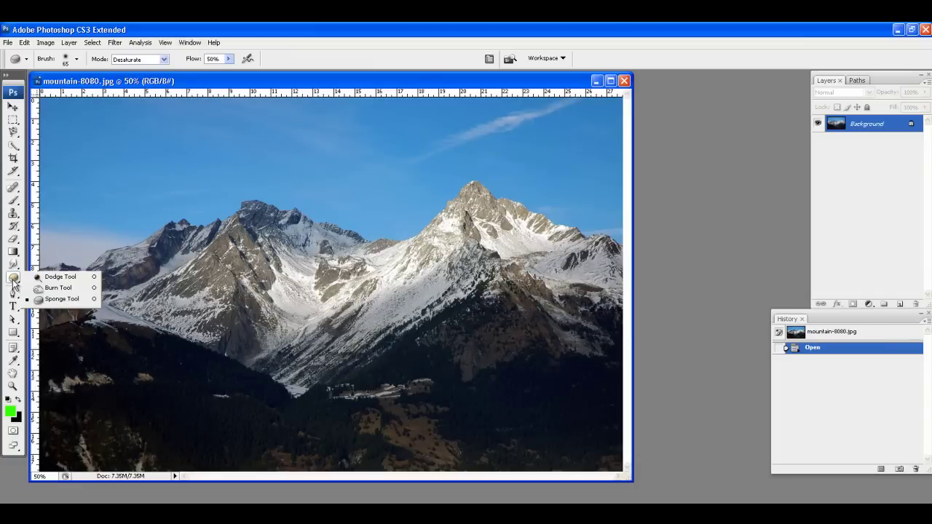
{"action": "left_click", "coordinate": [58, 277]}
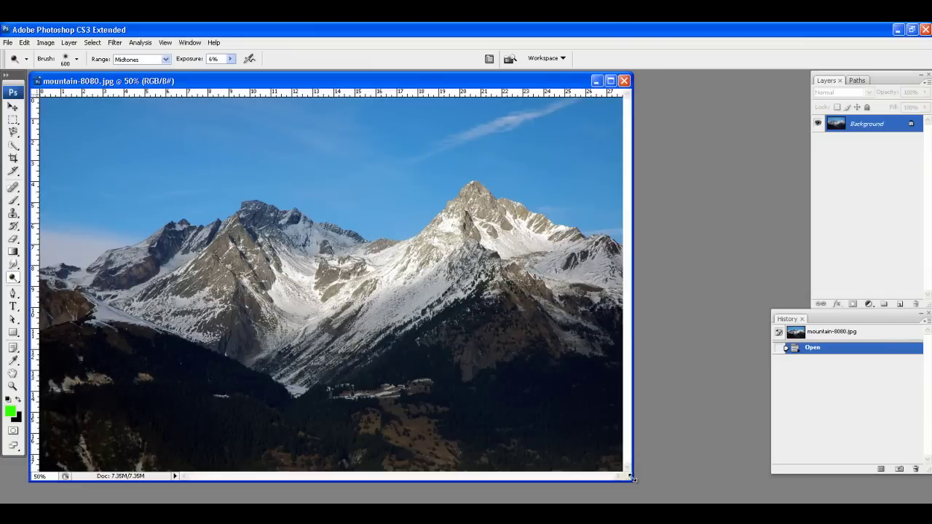
{"action": "left_click_drag", "start_coordinate": [632, 479], "coordinate": [737, 503]}
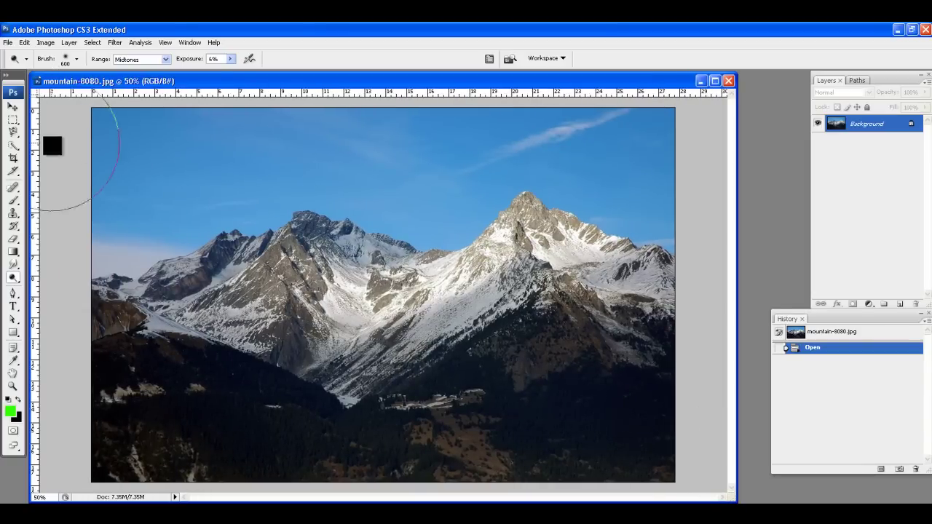
{"action": "left_click", "coordinate": [18, 278]}
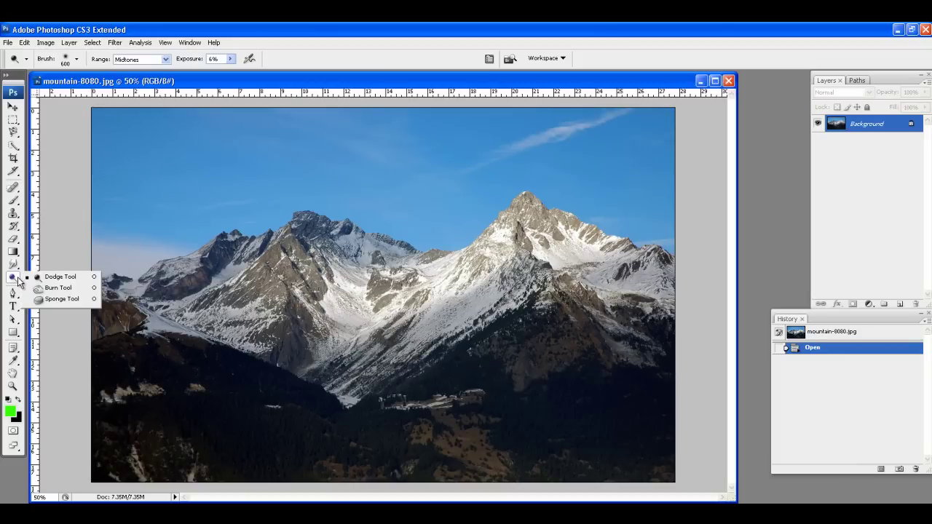
{"action": "left_click", "coordinate": [60, 276]}
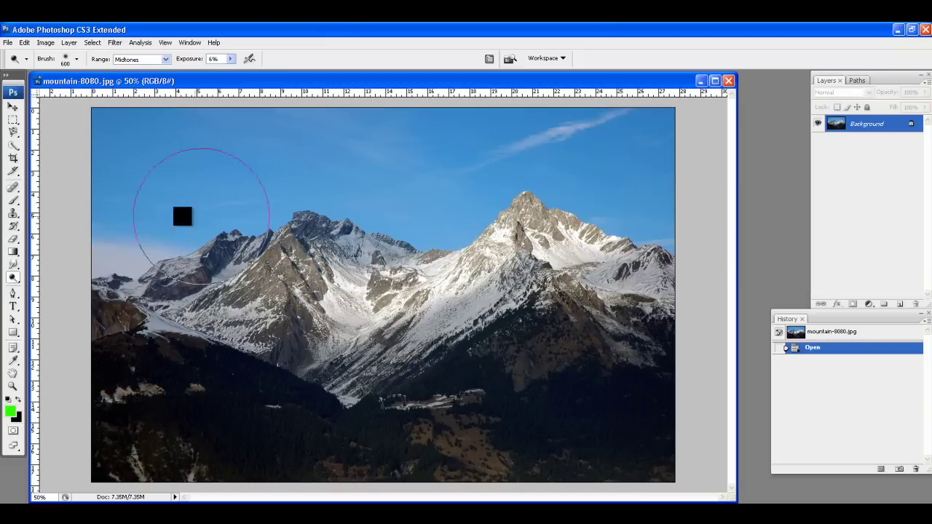
Set the Dodge brush diameter to 281 px and lighten the area around the highest mountain peak.
{"action": "left_click", "coordinate": [78, 59]}
{"action": "left_click_drag", "start_coordinate": [104, 92], "coordinate": [85, 90]}
{"action": "key", "text": "alt+shift+s"}
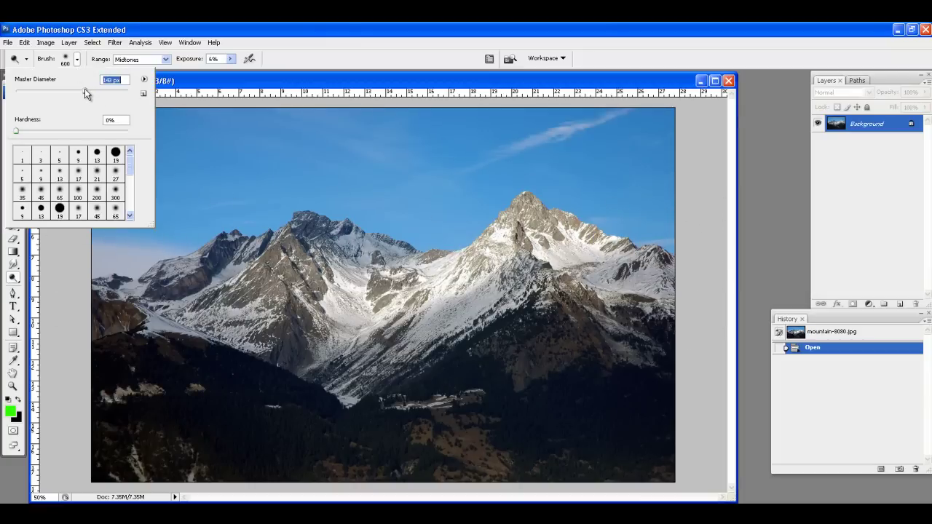
{"action": "left_click", "coordinate": [284, 82]}
{"action": "left_click_drag", "start_coordinate": [647, 264], "coordinate": [536, 219]}
Try to lighten the dark forest in the photo's lower-right area with the Dodge tool at Midtones range and 54% exposure.
{"action": "left_click", "coordinate": [141, 59]}
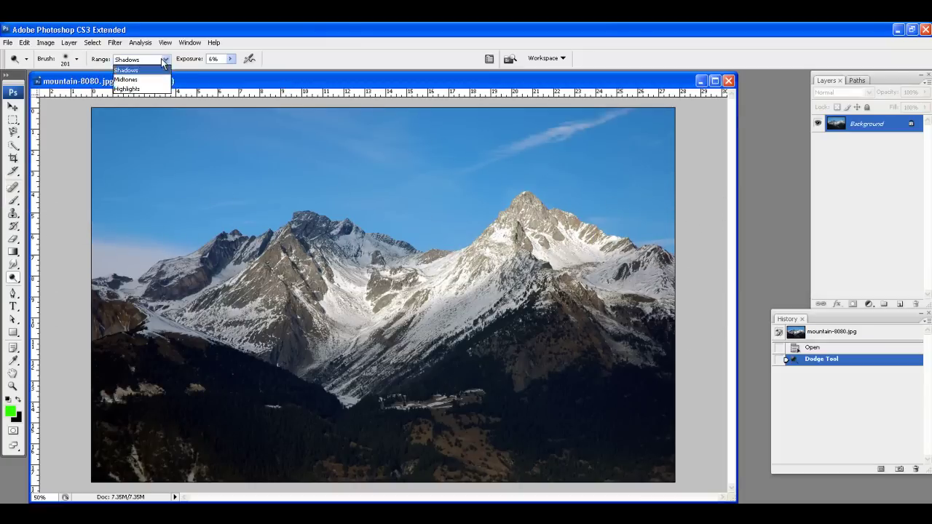
{"action": "left_click", "coordinate": [149, 80]}
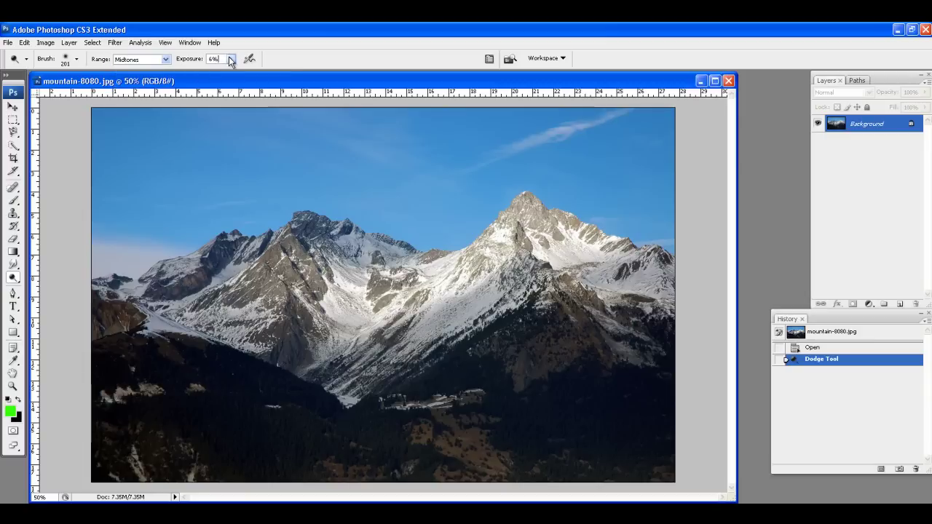
{"action": "left_click", "coordinate": [230, 58]}
{"action": "left_click_drag", "start_coordinate": [262, 73], "coordinate": [260, 74]}
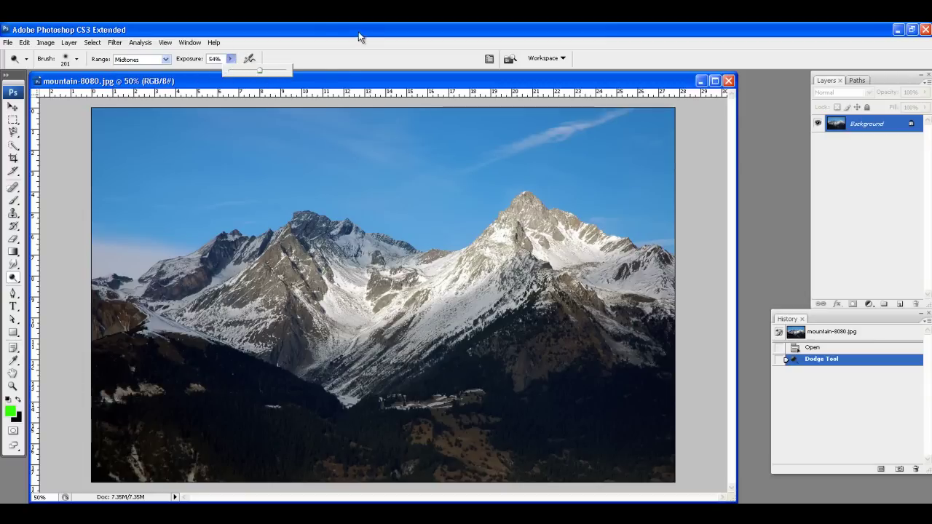
{"action": "left_click", "coordinate": [384, 69]}
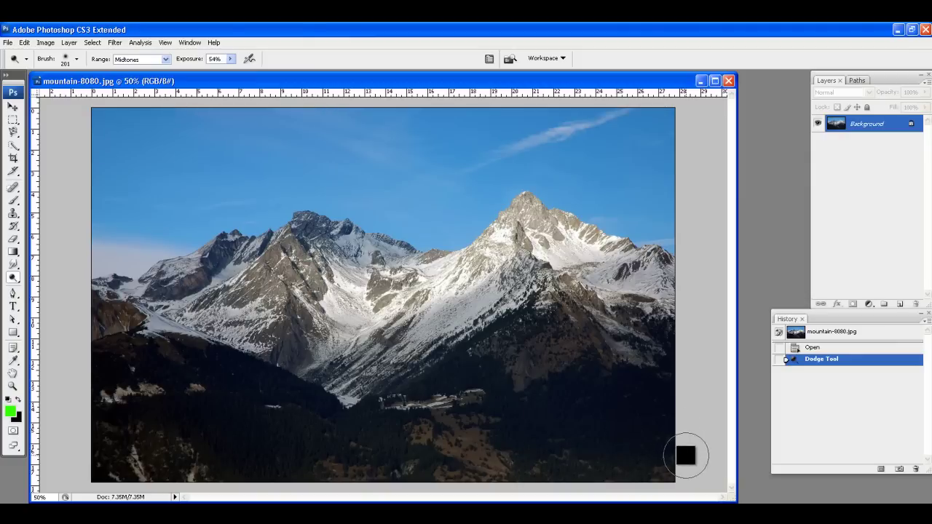
{"action": "mouse_move", "coordinate": [682, 454]}
{"action": "left_mouse_down"}
{"action": "mouse_move", "coordinate": [561, 462]}
{"action": "mouse_move", "coordinate": [693, 448]}
{"action": "mouse_move", "coordinate": [614, 379]}
{"action": "mouse_move", "coordinate": [553, 361]}
{"action": "mouse_move", "coordinate": [679, 359]}
{"action": "mouse_move", "coordinate": [580, 324]}
{"action": "mouse_move", "coordinate": [529, 401]}
{"action": "mouse_move", "coordinate": [523, 435]}
{"action": "mouse_move", "coordinate": [424, 433]}
{"action": "mouse_move", "coordinate": [481, 446]}
{"action": "left_mouse_up"}
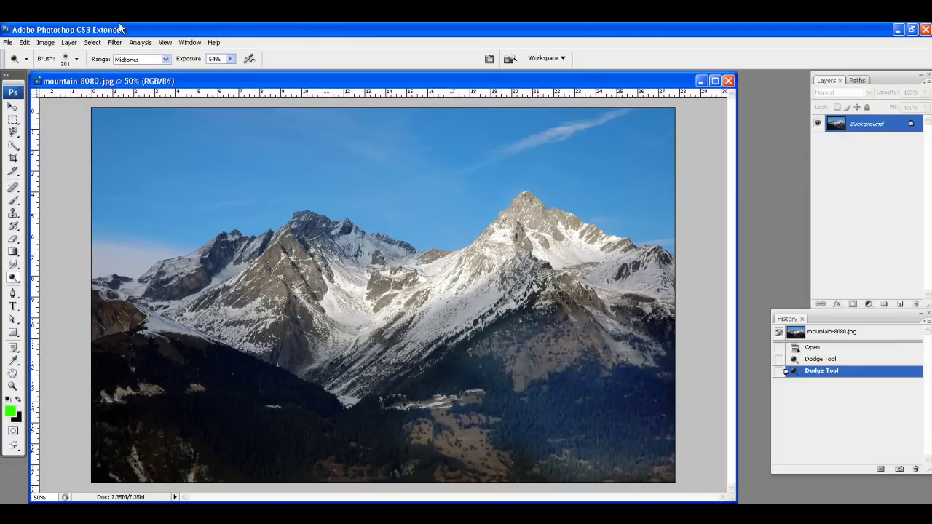
{"action": "left_click", "coordinate": [24, 43]}
{"action": "left_click", "coordinate": [44, 56]}
Set the Dodge exposure to 25% and lighten the dark slope and the ridge on the photo's left side.
{"action": "left_click", "coordinate": [231, 58]}
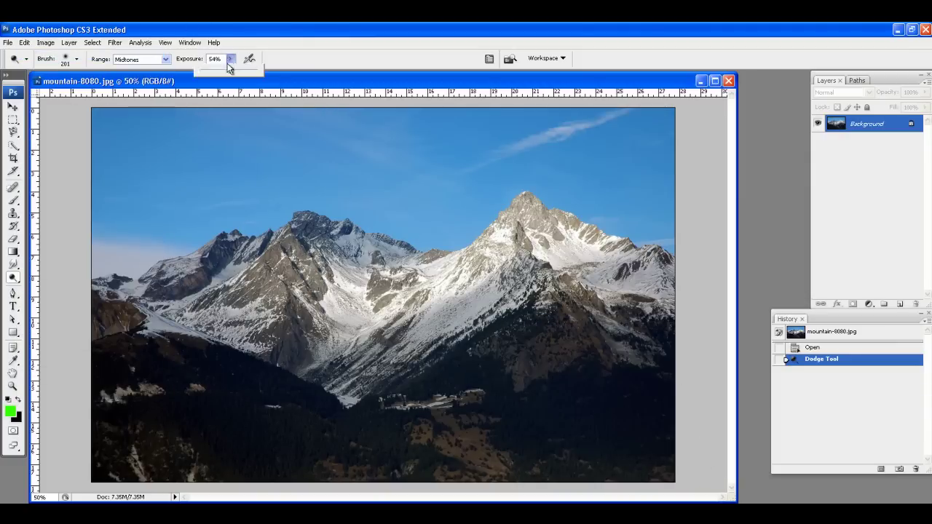
{"action": "left_click_drag", "start_coordinate": [231, 73], "coordinate": [214, 74]}
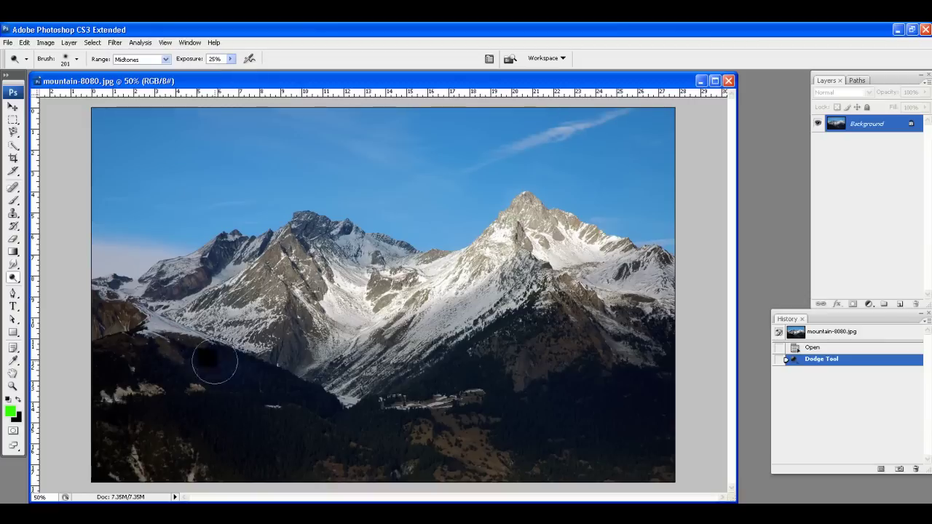
{"action": "mouse_move", "coordinate": [198, 357]}
{"action": "left_mouse_down"}
{"action": "mouse_move", "coordinate": [100, 315]}
{"action": "mouse_move", "coordinate": [192, 371]}
{"action": "mouse_move", "coordinate": [91, 333]}
{"action": "mouse_move", "coordinate": [158, 381]}
{"action": "mouse_move", "coordinate": [204, 384]}
{"action": "mouse_move", "coordinate": [95, 336]}
{"action": "mouse_move", "coordinate": [93, 368]}
{"action": "mouse_move", "coordinate": [185, 416]}
{"action": "left_mouse_up"}
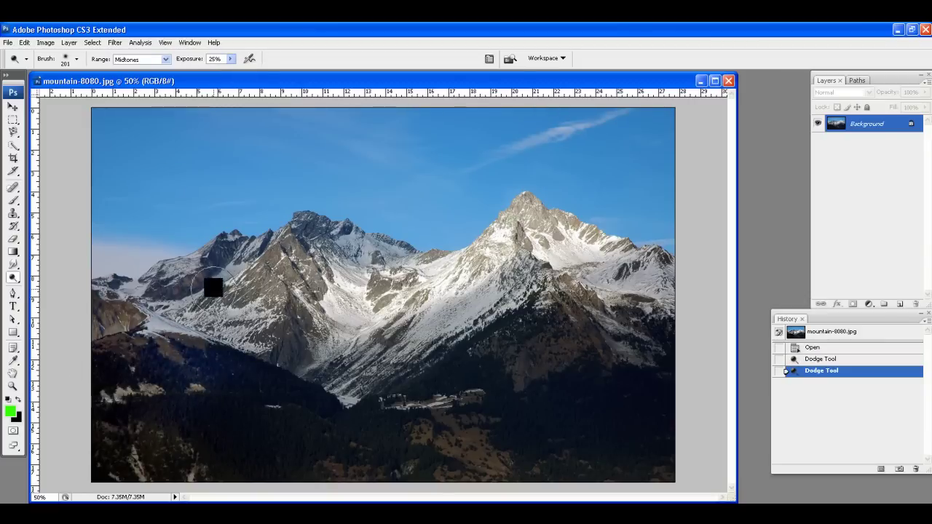
{"action": "mouse_move", "coordinate": [184, 275]}
{"action": "left_mouse_down"}
{"action": "mouse_move", "coordinate": [238, 241]}
{"action": "mouse_move", "coordinate": [224, 257]}
{"action": "mouse_move", "coordinate": [136, 294]}
{"action": "mouse_move", "coordinate": [256, 240]}
{"action": "left_mouse_up"}
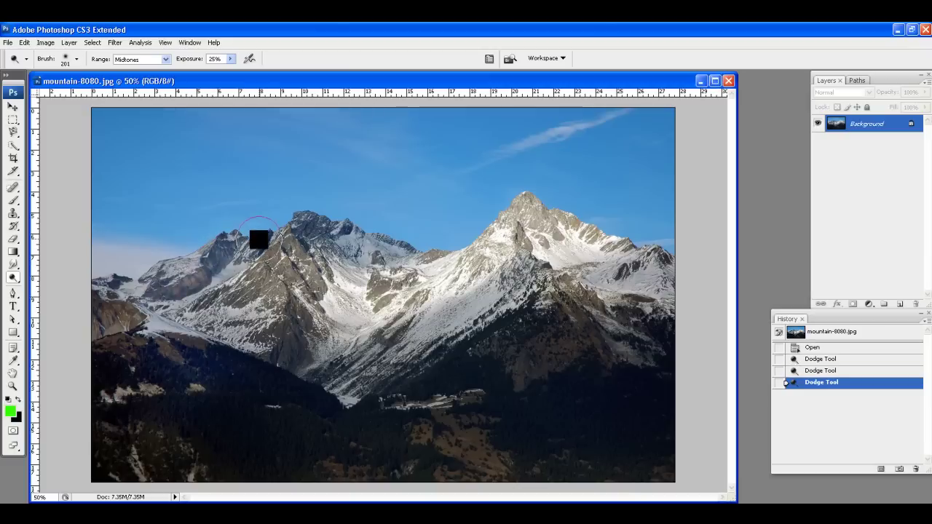
Switch to the Burn tool and darken the highest peak, its slopes and the valley area toward the left mountain.
{"action": "left_click", "coordinate": [13, 277], "text": "alt"}
{"action": "left_click", "coordinate": [71, 58]}
{"action": "key", "text": "Escape"}
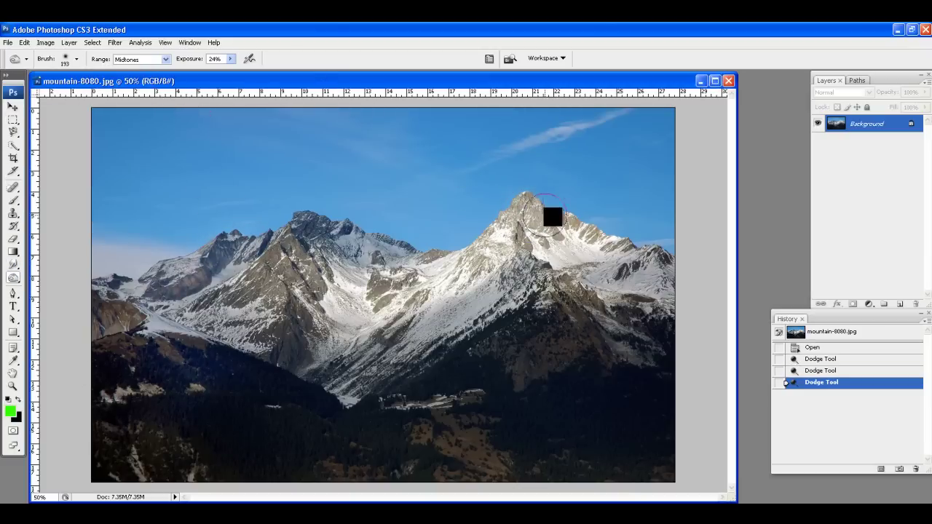
{"action": "mouse_move", "coordinate": [553, 216]}
{"action": "left_mouse_down"}
{"action": "mouse_move", "coordinate": [506, 184]}
{"action": "mouse_move", "coordinate": [661, 274]}
{"action": "mouse_move", "coordinate": [568, 244]}
{"action": "mouse_move", "coordinate": [502, 195]}
{"action": "mouse_move", "coordinate": [498, 248]}
{"action": "mouse_move", "coordinate": [519, 225]}
{"action": "left_mouse_up"}
{"action": "mouse_move", "coordinate": [518, 225]}
{"action": "left_mouse_down"}
{"action": "mouse_move", "coordinate": [529, 210]}
{"action": "mouse_move", "coordinate": [481, 265]}
{"action": "mouse_move", "coordinate": [488, 270]}
{"action": "left_mouse_up"}
{"action": "mouse_move", "coordinate": [488, 269]}
{"action": "left_mouse_down"}
{"action": "mouse_move", "coordinate": [505, 267]}
{"action": "mouse_move", "coordinate": [495, 289]}
{"action": "mouse_move", "coordinate": [340, 374]}
{"action": "mouse_move", "coordinate": [330, 391]}
{"action": "left_mouse_up"}
{"action": "mouse_move", "coordinate": [520, 246]}
{"action": "left_mouse_down"}
{"action": "mouse_move", "coordinate": [564, 297]}
{"action": "mouse_move", "coordinate": [539, 279]}
{"action": "mouse_move", "coordinate": [553, 266]}
{"action": "mouse_move", "coordinate": [575, 286]}
{"action": "mouse_move", "coordinate": [565, 259]}
{"action": "mouse_move", "coordinate": [656, 323]}
{"action": "mouse_move", "coordinate": [622, 312]}
{"action": "mouse_move", "coordinate": [686, 339]}
{"action": "mouse_move", "coordinate": [587, 357]}
{"action": "left_mouse_up"}
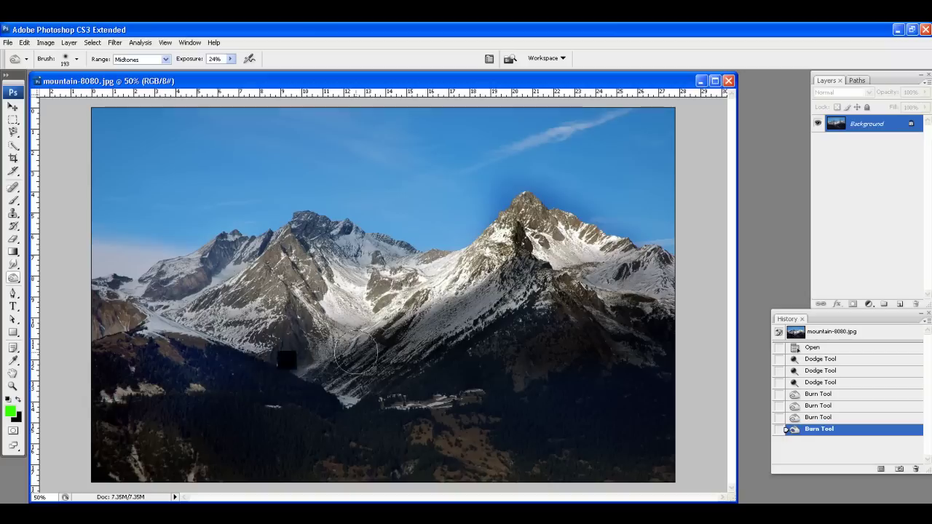
{"action": "left_click", "coordinate": [354, 379]}
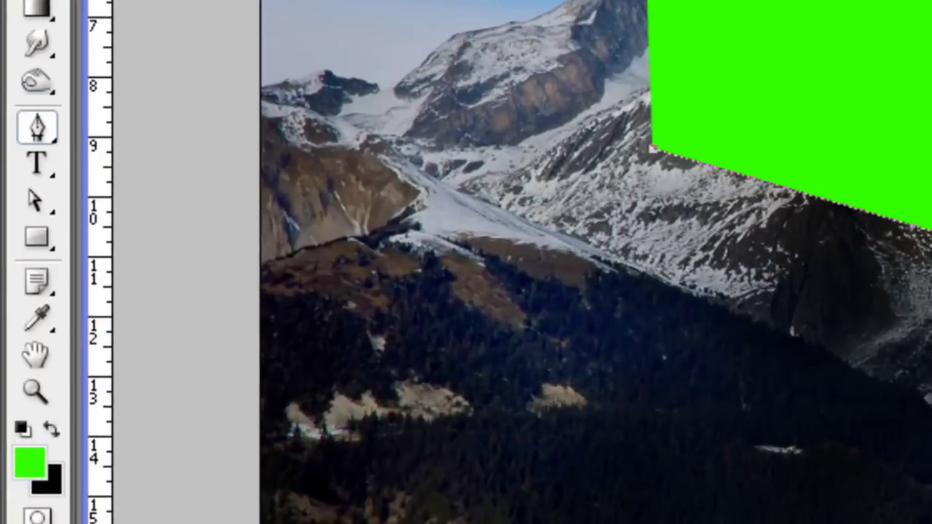
Replace the green shape layer with a new closed nine-point Pen shape over the sky and the left mountain.
{"action": "key", "text": "ctrl+z"}
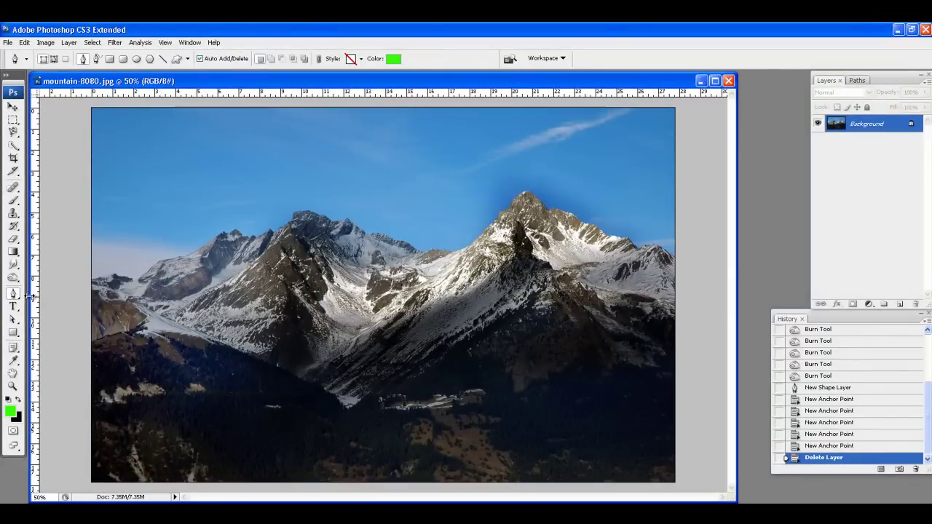
{"action": "left_click", "coordinate": [271, 207]}
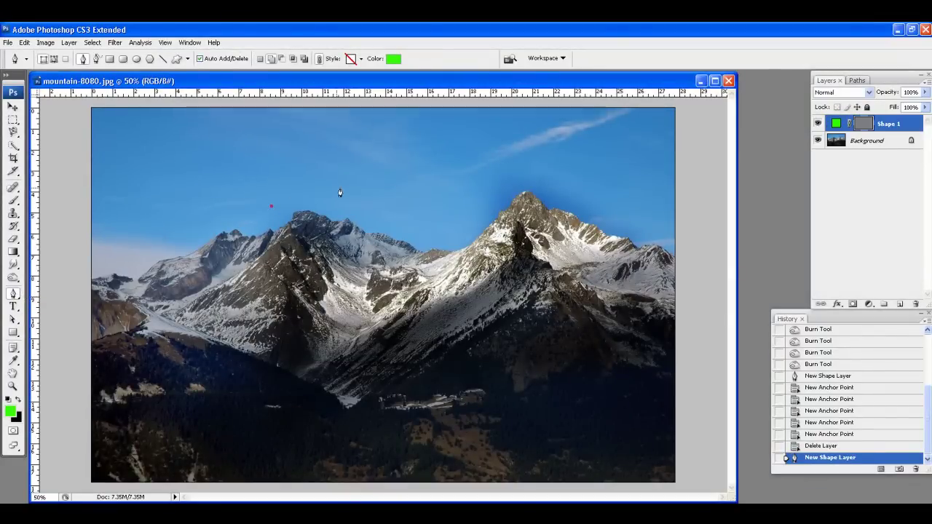
{"action": "left_click", "coordinate": [348, 189]}
{"action": "left_click", "coordinate": [415, 206]}
{"action": "left_click", "coordinate": [428, 173]}
{"action": "left_click", "coordinate": [367, 135]}
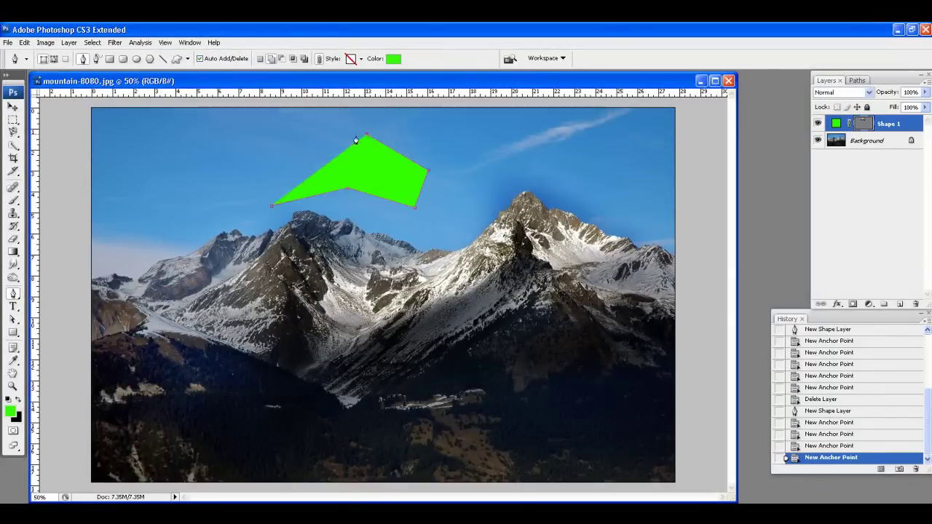
{"action": "left_click", "coordinate": [264, 139]}
{"action": "left_click", "coordinate": [238, 193]}
{"action": "left_click", "coordinate": [251, 232]}
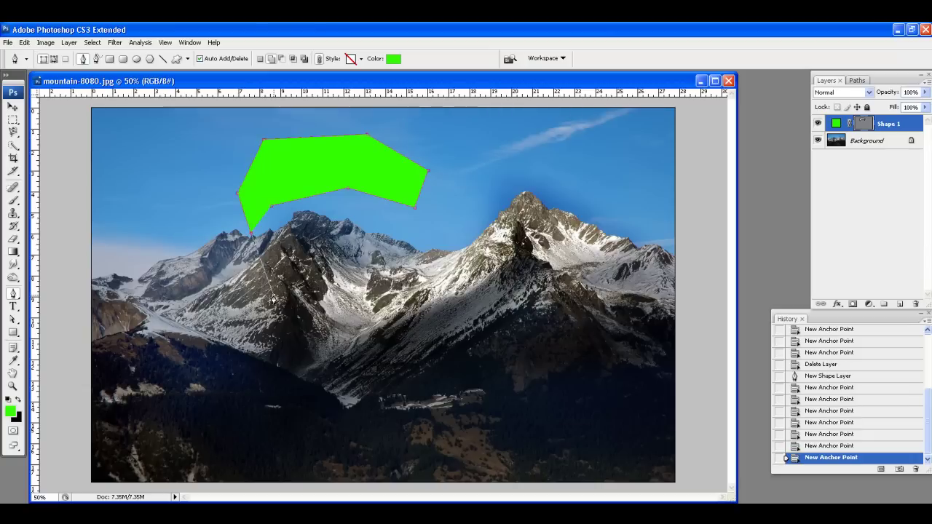
{"action": "left_click", "coordinate": [273, 294]}
{"action": "left_click", "coordinate": [271, 209]}
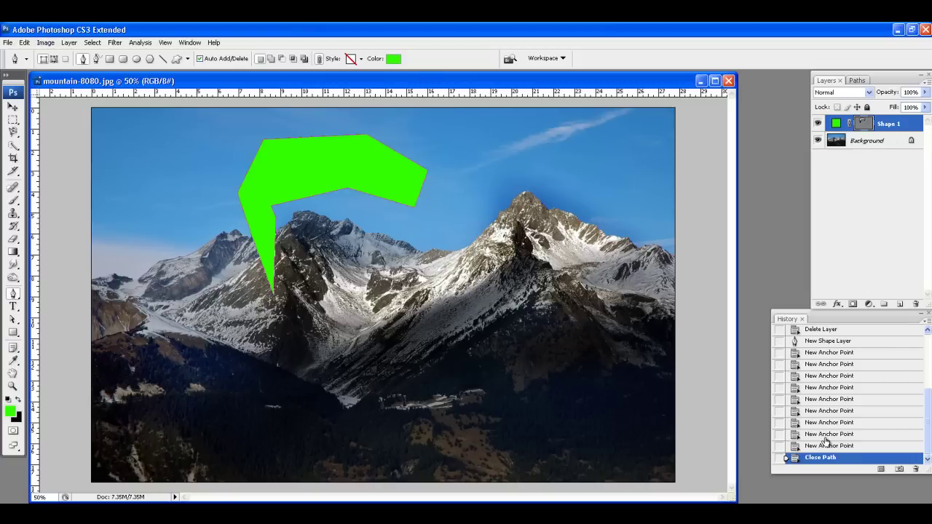
Step the history back to the Delete Layer state, before the new green shape was drawn.
{"action": "left_click", "coordinate": [827, 342]}
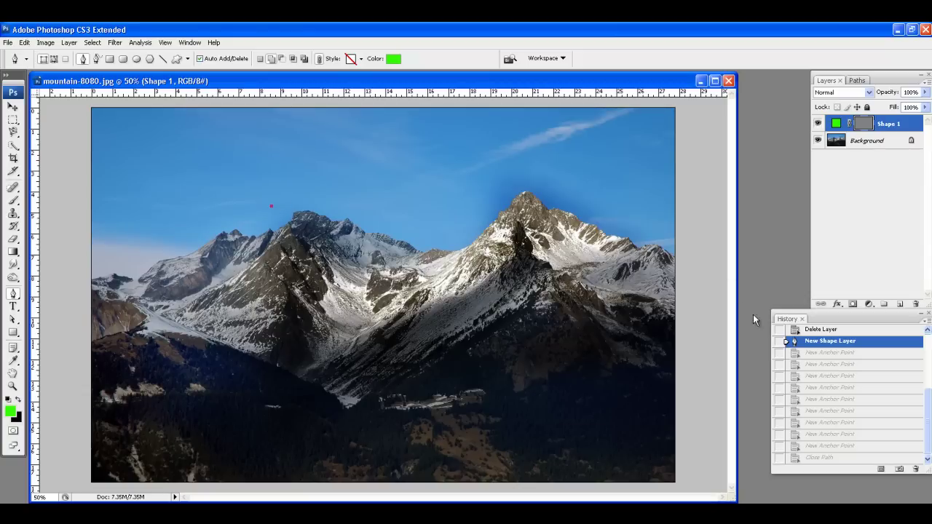
{"action": "left_click_drag", "start_coordinate": [927, 410], "coordinate": [928, 392]}
{"action": "left_click", "coordinate": [810, 358]}
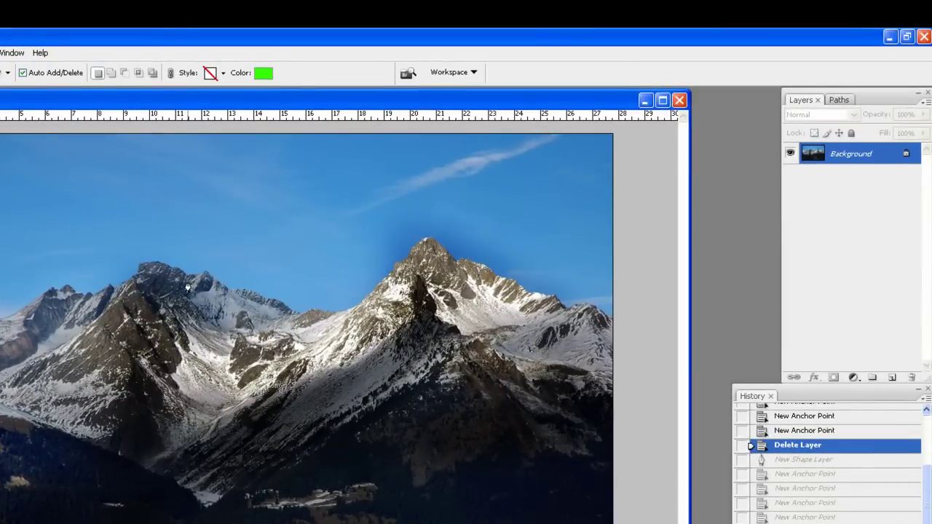
Start a new Pen shape layer near the left mountain's summit and set the layer's fill to 0%.
{"action": "key", "text": "ctrl+z"}
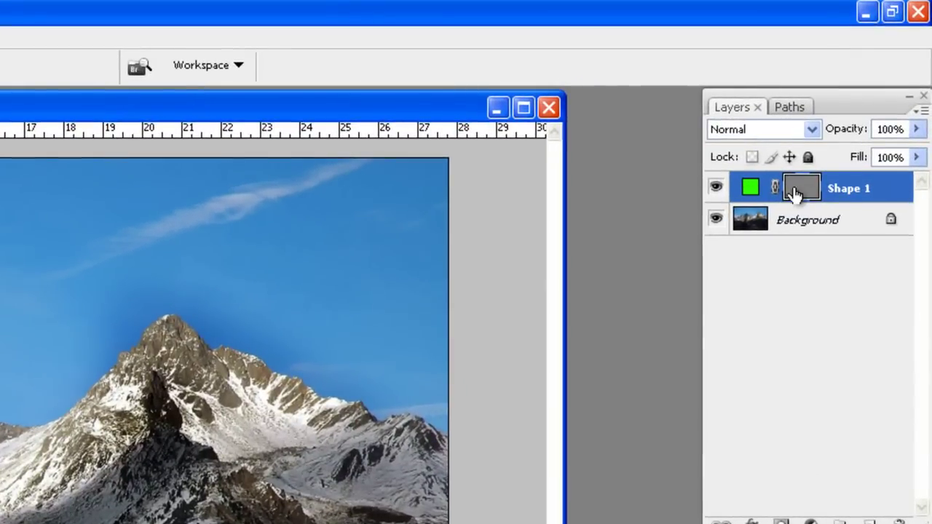
{"action": "left_click", "coordinate": [916, 158]}
{"action": "left_click_drag", "start_coordinate": [909, 179], "coordinate": [779, 186]}
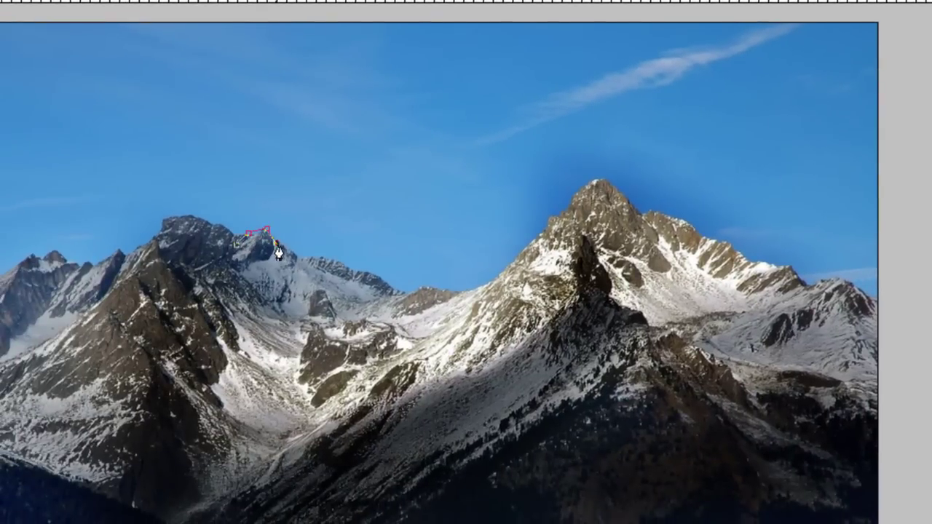
Trace the ridge from the left mountain past the highest peak, close the path through the sky and load it as a selection.
{"action": "mouse_move", "coordinate": [278, 252]}
{"action": "left_mouse_down"}
{"action": "mouse_move", "coordinate": [403, 301]}
{"action": "mouse_move", "coordinate": [504, 280]}
{"action": "mouse_move", "coordinate": [595, 187]}
{"action": "mouse_move", "coordinate": [646, 217]}
{"action": "mouse_move", "coordinate": [706, 216]}
{"action": "left_mouse_up"}
{"action": "left_click", "coordinate": [670, 29], "text": "alt"}
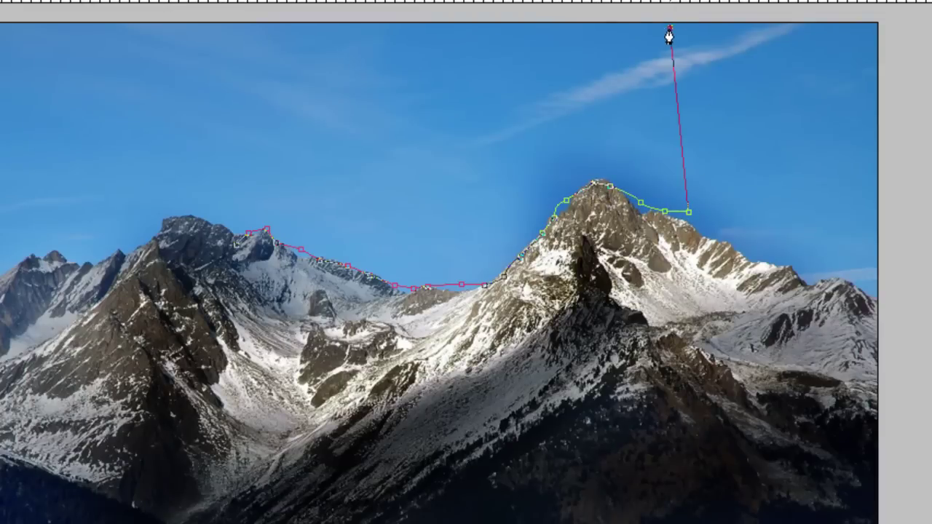
{"action": "left_click", "coordinate": [104, 104], "text": "alt"}
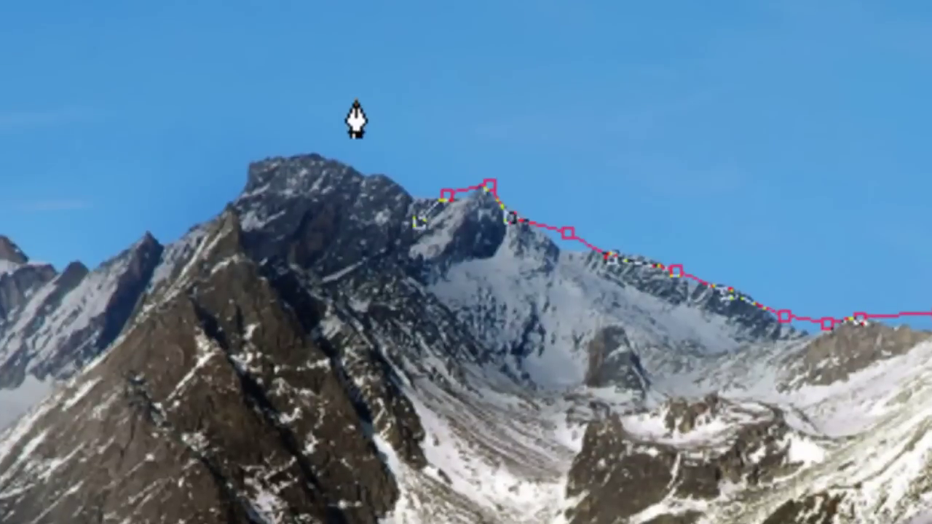
{"action": "left_click", "coordinate": [205, 190], "text": "alt"}
{"action": "left_click_drag", "start_coordinate": [410, 218], "coordinate": [417, 240]}
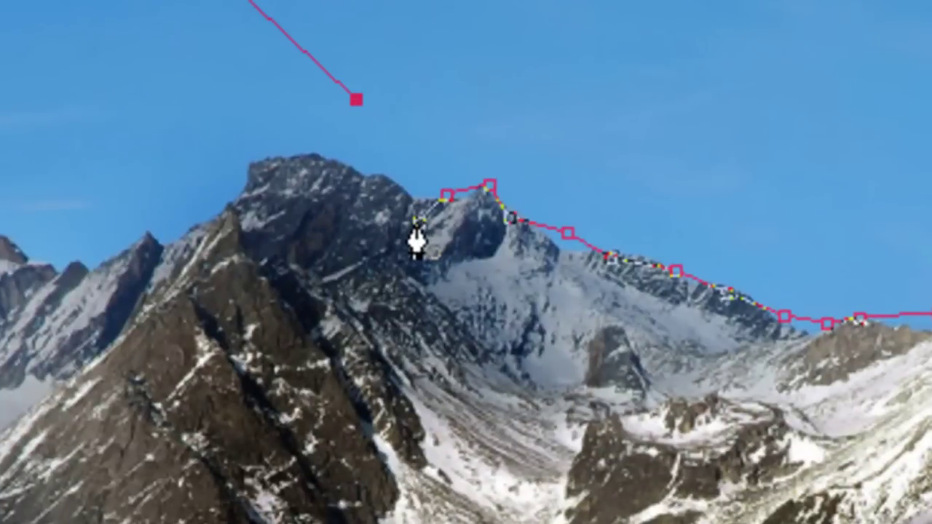
{"action": "left_click", "coordinate": [417, 240]}
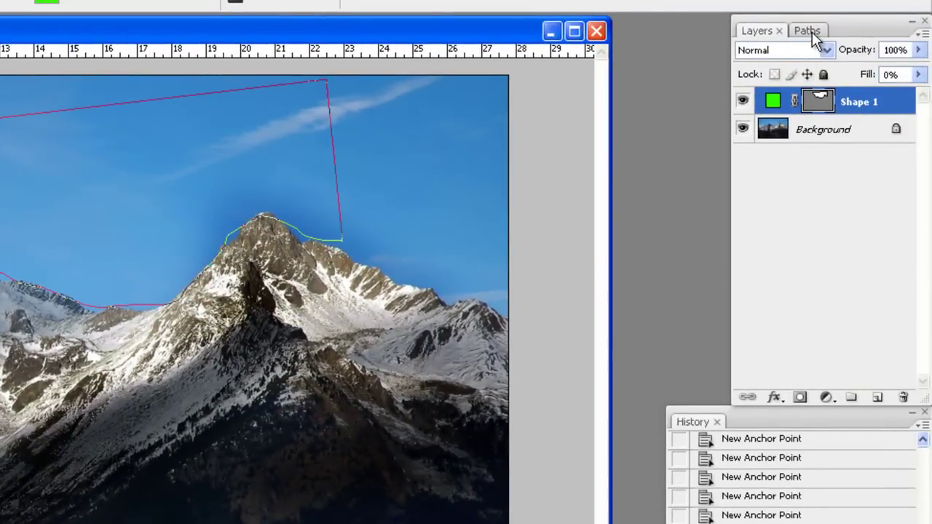
{"action": "left_click", "coordinate": [807, 31]}
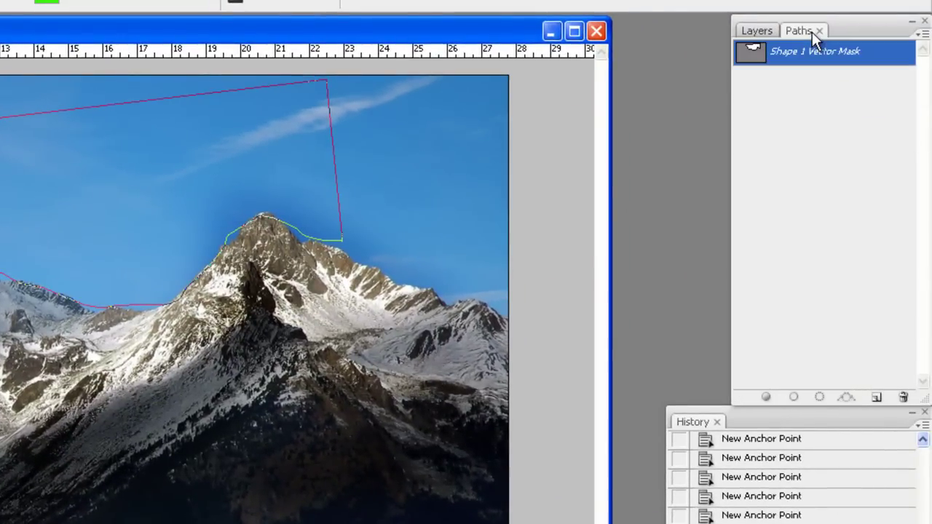
{"action": "left_click", "coordinate": [820, 402]}
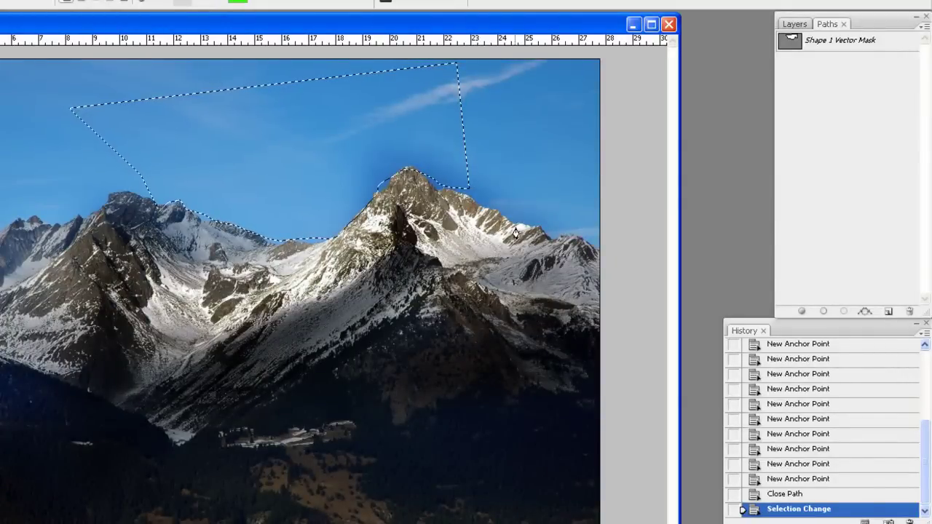
Draw a closed seven-point Pen path around the left mountain's dark slope and load it as a selection.
{"action": "left_click", "coordinate": [23, 337]}
{"action": "left_click", "coordinate": [67, 271]}
{"action": "left_click", "coordinate": [76, 228]}
{"action": "left_click", "coordinate": [197, 319]}
{"action": "left_click", "coordinate": [166, 382]}
{"action": "left_click", "coordinate": [89, 400]}
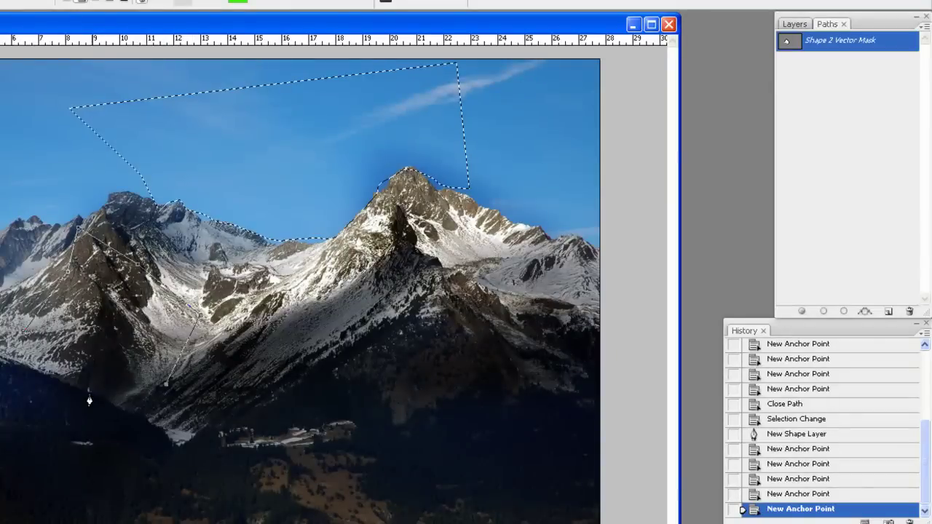
{"action": "left_click", "coordinate": [46, 365]}
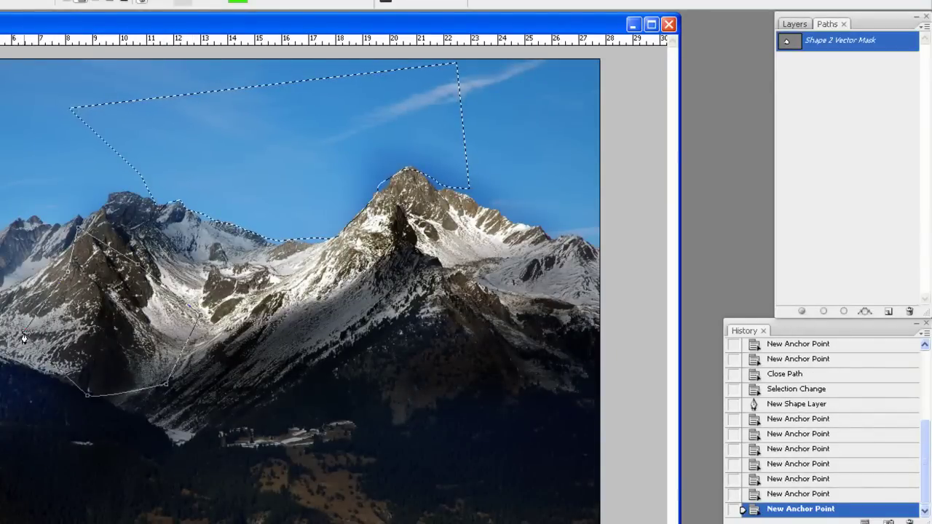
{"action": "left_click", "coordinate": [24, 337]}
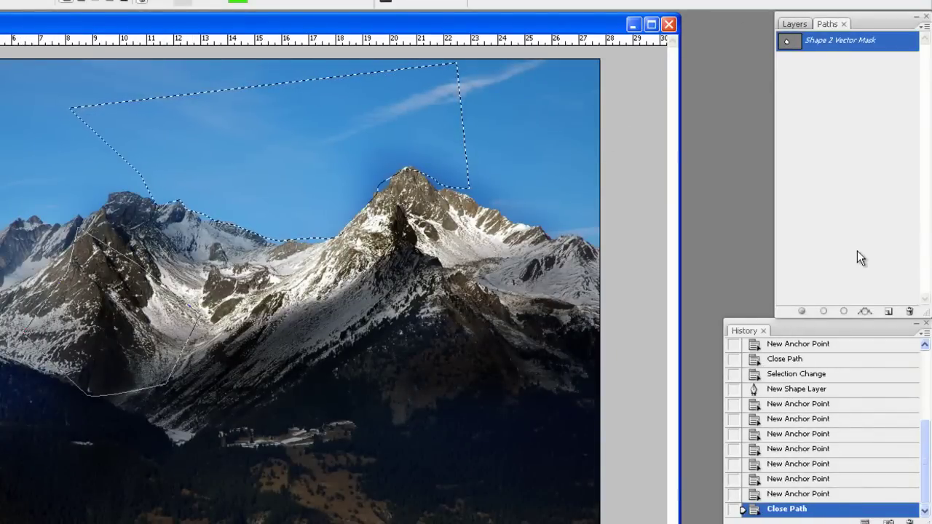
{"action": "left_click", "coordinate": [846, 314]}
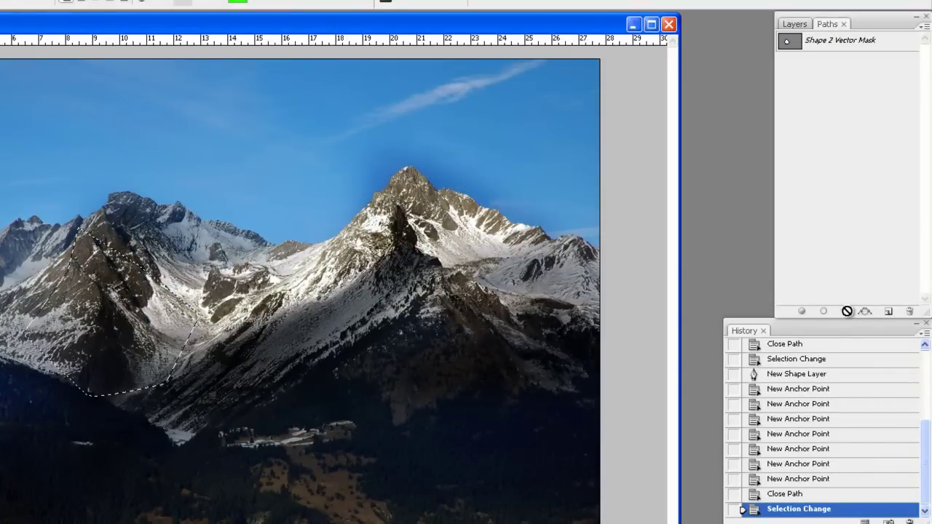
Try clearing the selected left mountain area from the Background layer, and step the history back to the state before clearing.
{"action": "left_click", "coordinate": [792, 26]}
{"action": "left_click", "coordinate": [850, 126]}
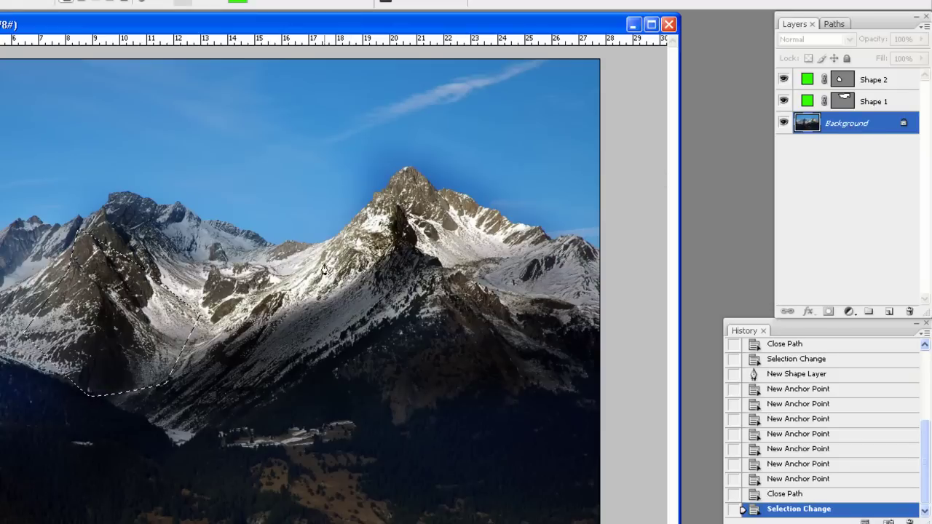
{"action": "key", "text": "Delete"}
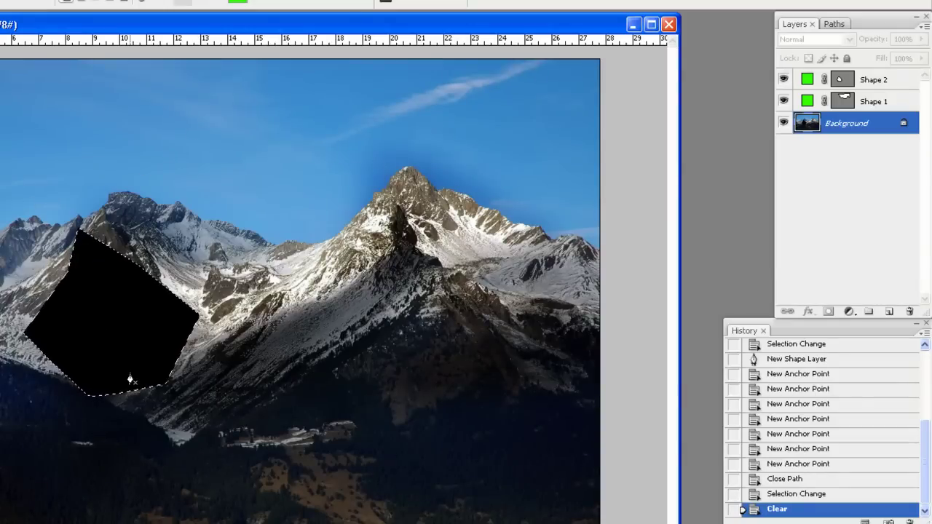
{"action": "key", "text": "ctrl+d"}
{"action": "left_click", "coordinate": [776, 494]}
{"action": "left_click", "coordinate": [794, 478]}
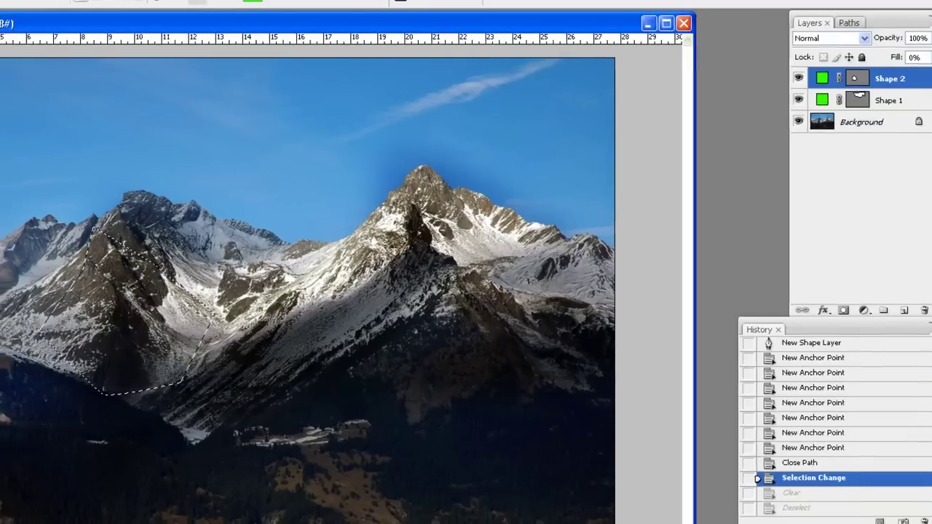
Darken the selected left mountain slope on the Background layer with the Burn tool.
{"action": "left_click", "coordinate": [16, 239]}
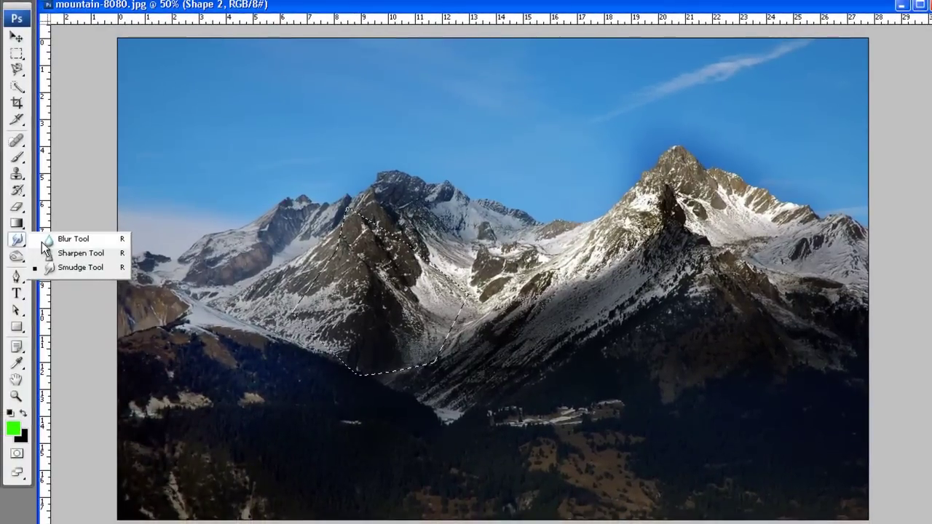
{"action": "left_click", "coordinate": [19, 257]}
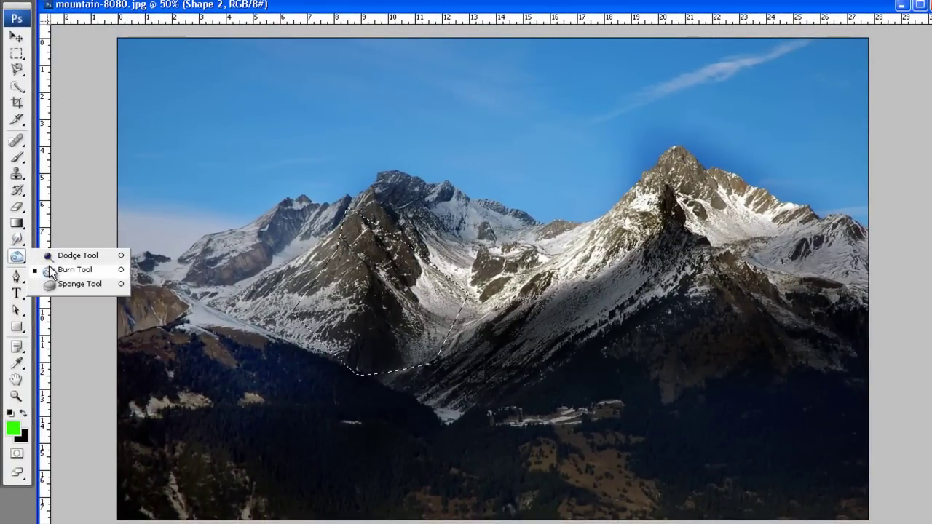
{"action": "left_click", "coordinate": [54, 269]}
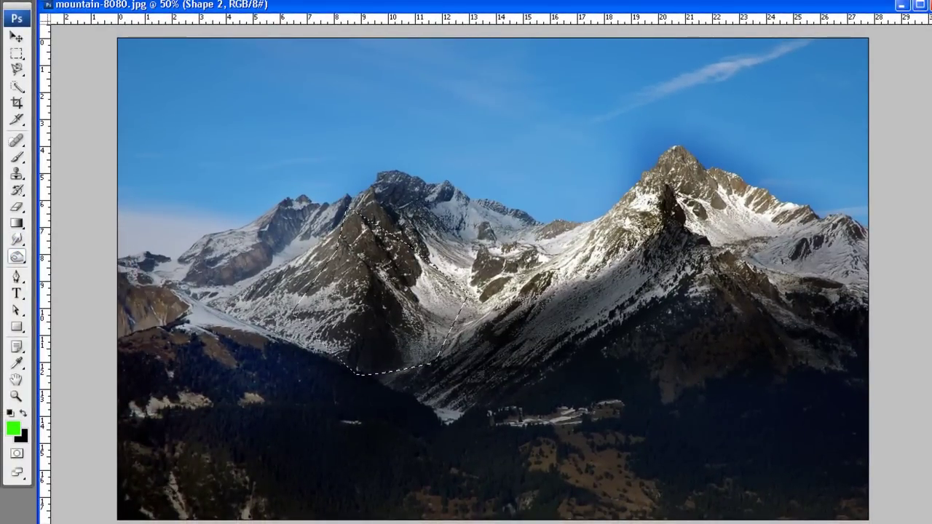
{"action": "key", "text": "alt+bracketleft"}
{"action": "mouse_move", "coordinate": [342, 262]}
{"action": "left_mouse_down"}
{"action": "mouse_move", "coordinate": [467, 210]}
{"action": "mouse_move", "coordinate": [300, 236]}
{"action": "mouse_move", "coordinate": [309, 272]}
{"action": "mouse_move", "coordinate": [423, 279]}
{"action": "mouse_move", "coordinate": [203, 340]}
{"action": "mouse_move", "coordinate": [233, 378]}
{"action": "mouse_move", "coordinate": [589, 396]}
{"action": "left_mouse_up"}
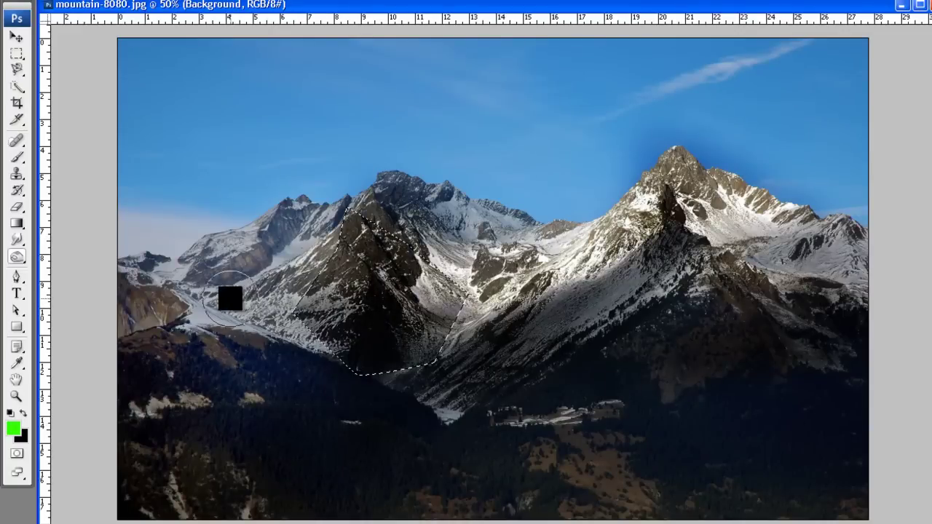
{"action": "mouse_move", "coordinate": [505, 236]}
{"action": "left_mouse_down"}
{"action": "mouse_move", "coordinate": [168, 327]}
{"action": "mouse_move", "coordinate": [600, 404]}
{"action": "mouse_move", "coordinate": [320, 273]}
{"action": "mouse_move", "coordinate": [506, 274]}
{"action": "left_mouse_up"}
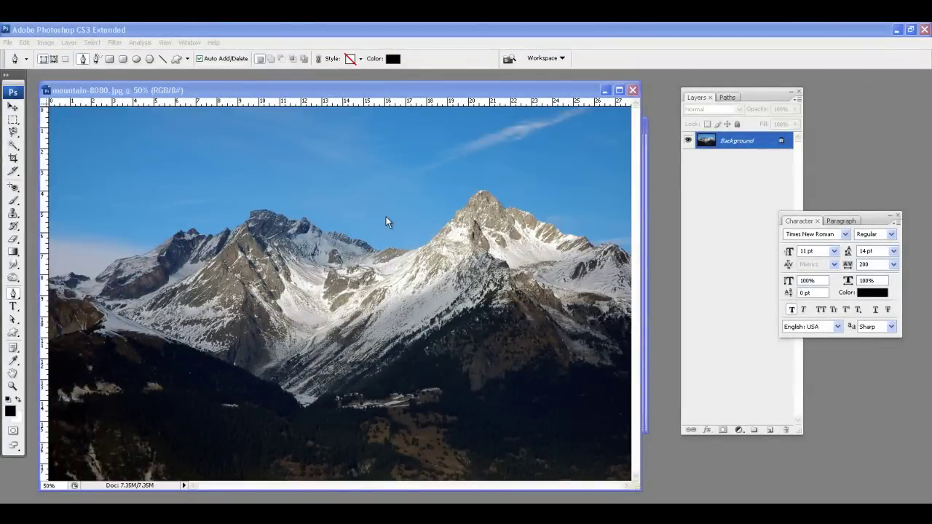
Draw a closed five-point Pen shape filled with black over the left mountain's snowy slope.
{"action": "left_click", "coordinate": [14, 296]}
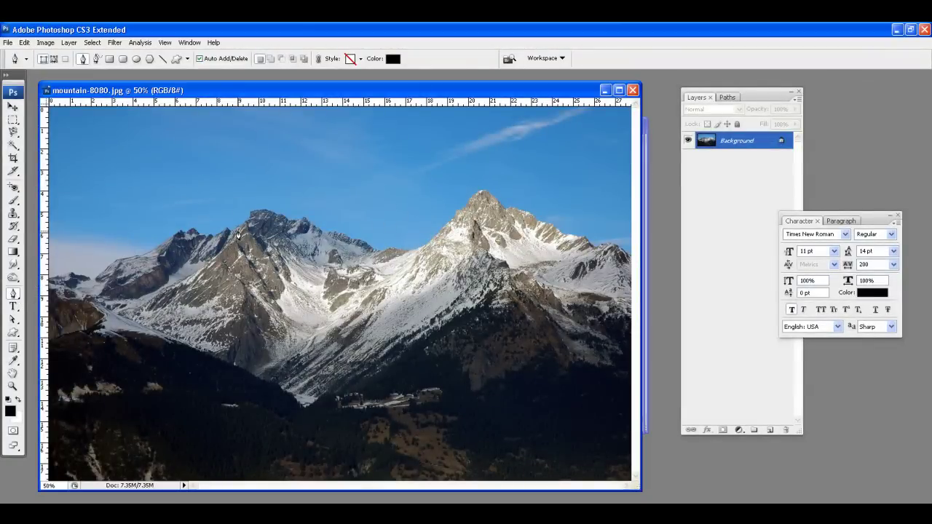
{"action": "left_click", "coordinate": [240, 233]}
{"action": "left_click", "coordinate": [230, 287]}
{"action": "left_click", "coordinate": [353, 305]}
{"action": "left_click", "coordinate": [367, 249]}
{"action": "left_click", "coordinate": [281, 217]}
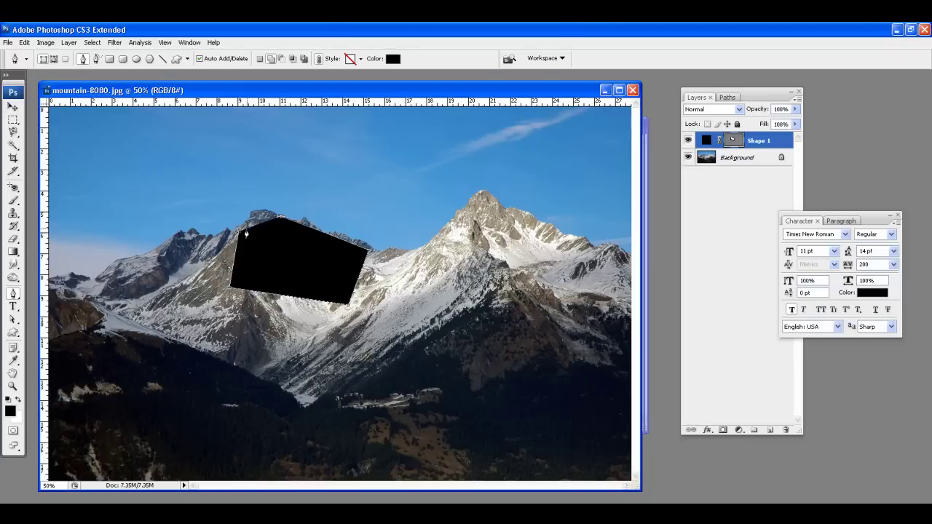
{"action": "left_click", "coordinate": [240, 233]}
Draw a second closed black Pen shape with a rounded side, covering the sky above the highest peak.
{"action": "left_click", "coordinate": [421, 136]}
{"action": "left_click", "coordinate": [409, 206]}
{"action": "left_click", "coordinate": [516, 251]}
{"action": "left_click", "coordinate": [566, 178]}
{"action": "left_click", "coordinate": [558, 149]}
{"action": "left_click", "coordinate": [521, 126]}
{"action": "left_click", "coordinate": [478, 128]}
{"action": "left_click", "coordinate": [478, 139]}
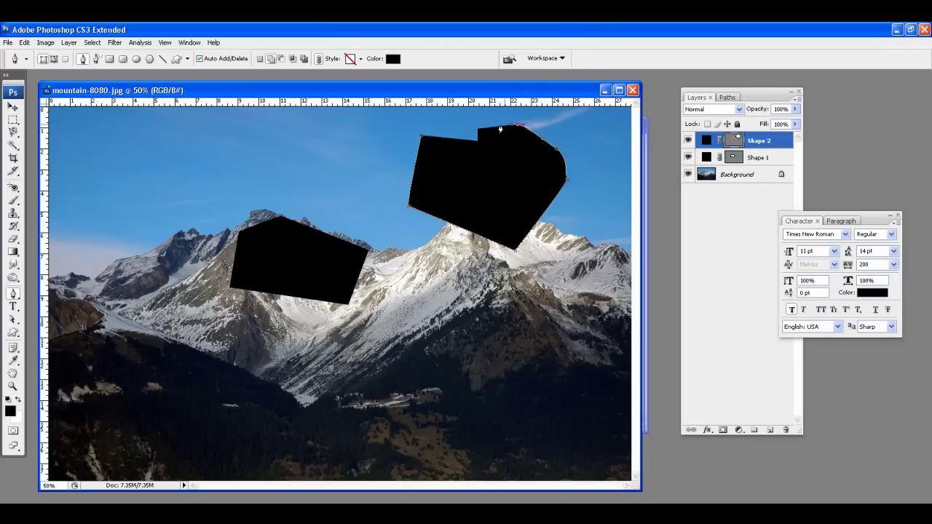
{"action": "left_click", "coordinate": [425, 136]}
{"action": "left_click", "coordinate": [422, 136]}
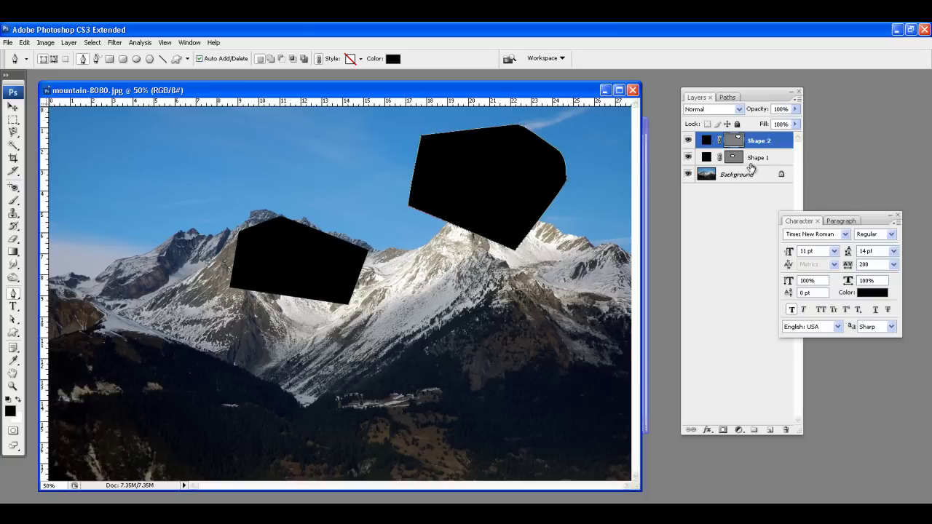
Start a third Pen shape, set its layer fill to 0%, and trace a closed outline around the leftmost ridge.
{"action": "left_click", "coordinate": [89, 337]}
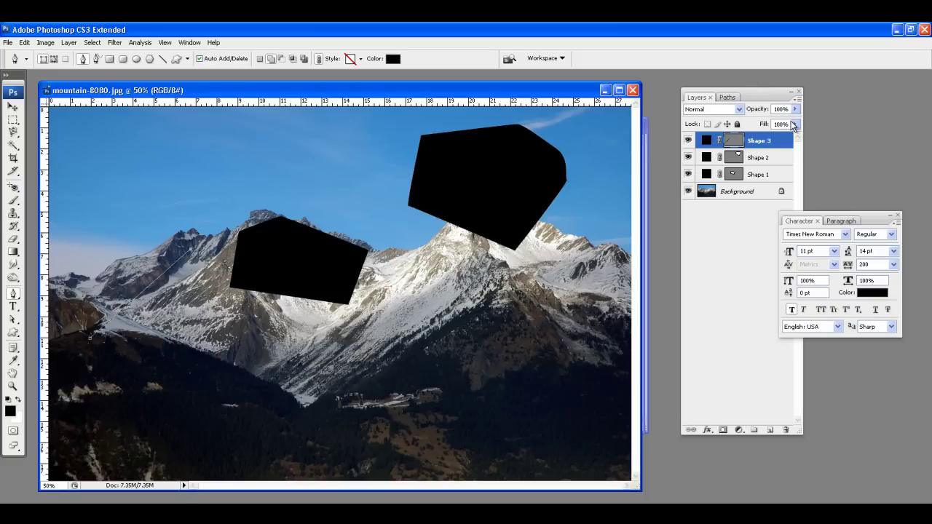
{"action": "left_click", "coordinate": [796, 125]}
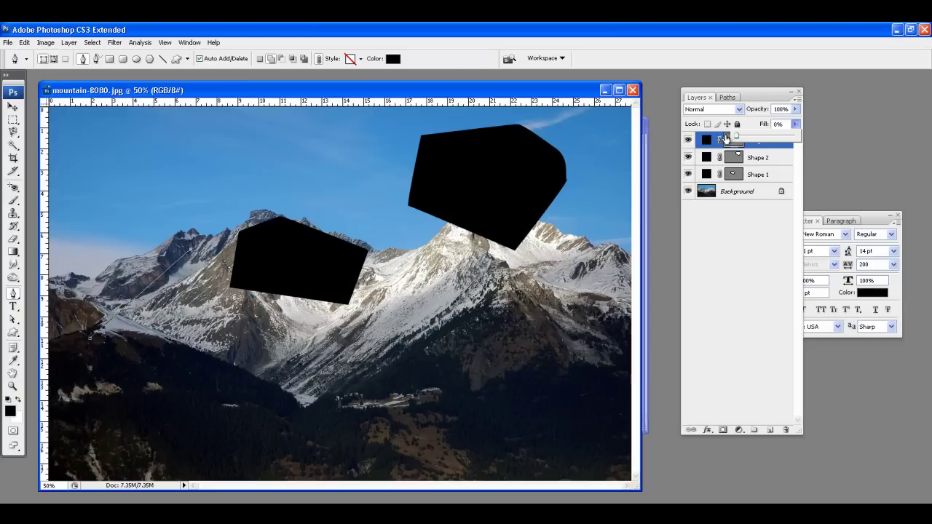
{"action": "left_click", "coordinate": [200, 228]}
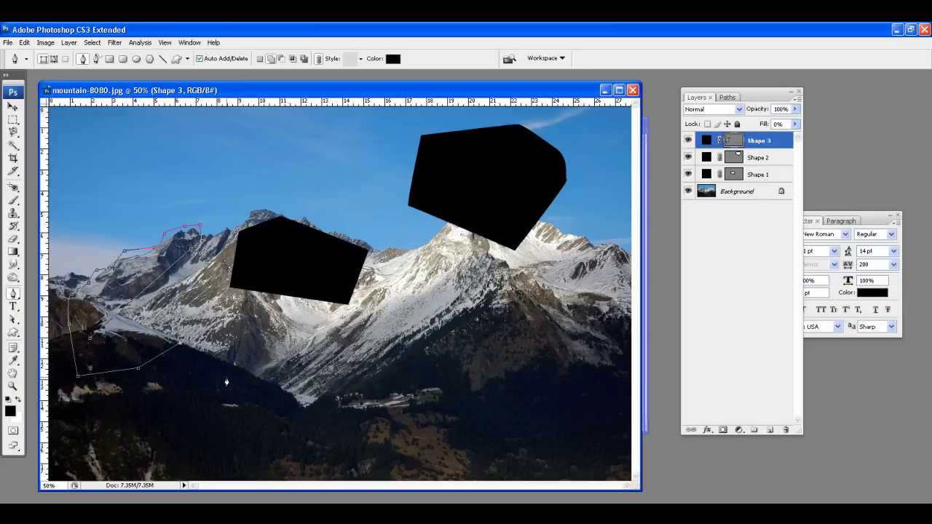
{"action": "left_click", "coordinate": [91, 341]}
Load the Shape 1 layer's vector mask path as a selection.
{"action": "left_click", "coordinate": [761, 173]}
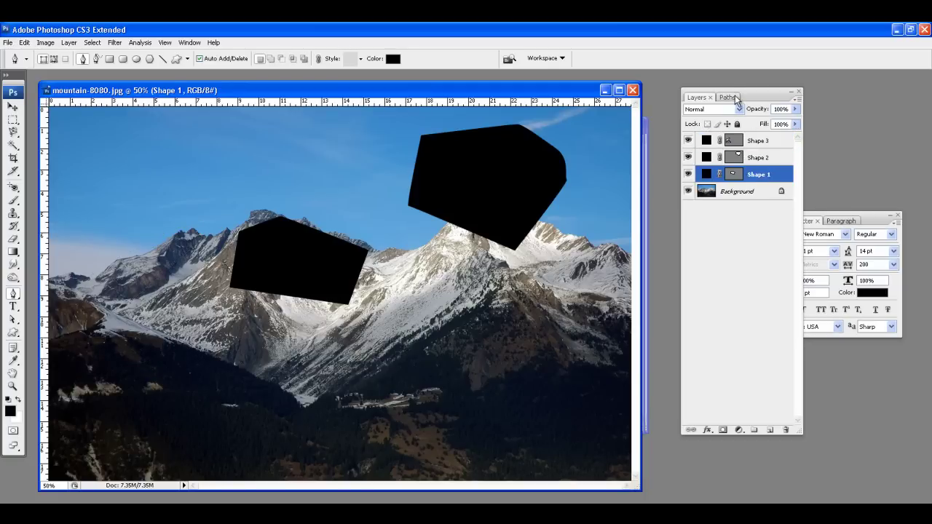
{"action": "left_click", "coordinate": [729, 97]}
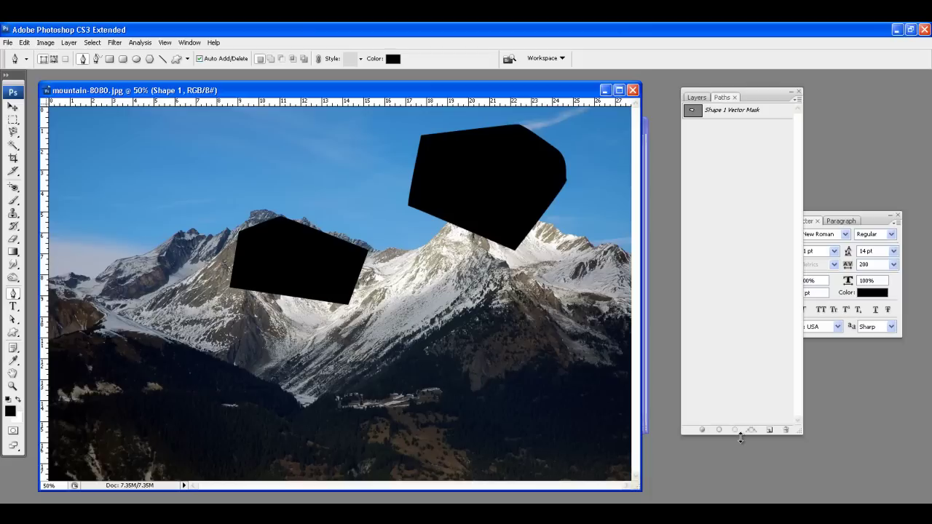
{"action": "left_click", "coordinate": [740, 113]}
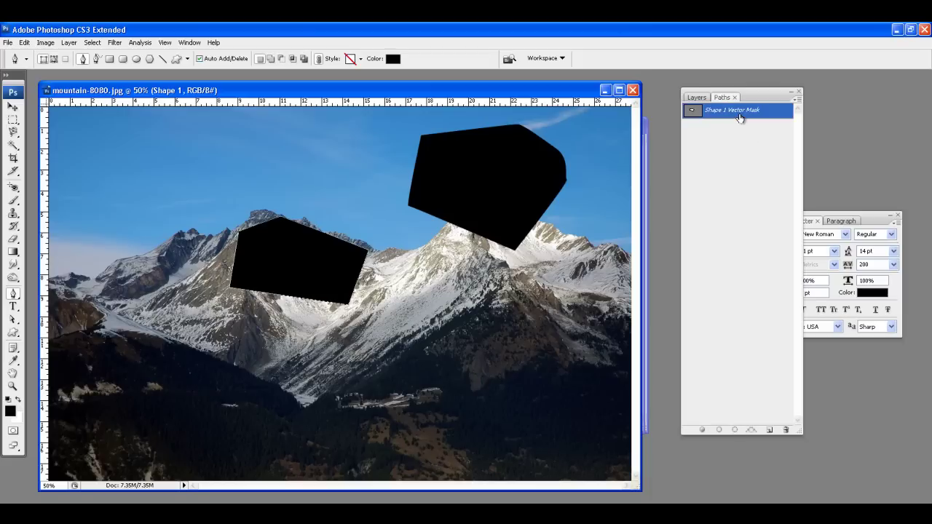
{"action": "left_click", "coordinate": [733, 431]}
{"action": "left_click", "coordinate": [697, 97]}
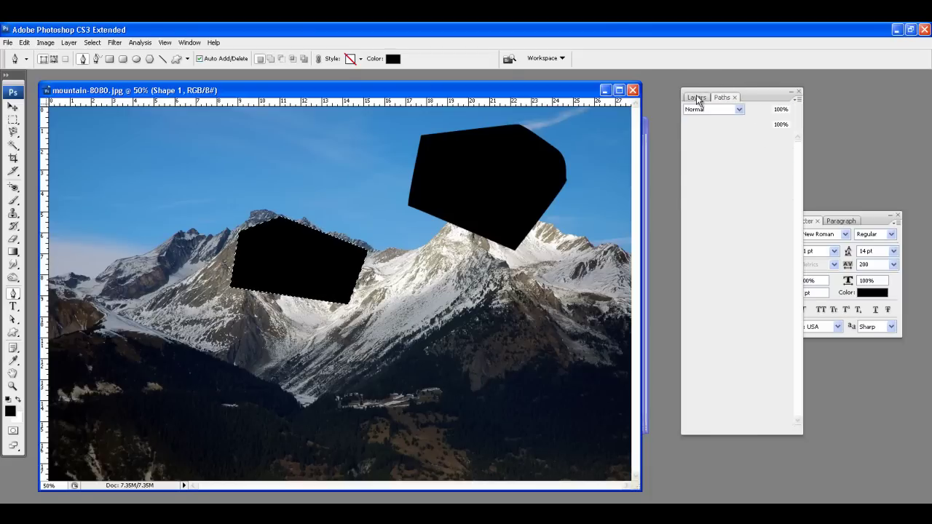
Set the Shape 1 layer's fill to 0% and leave no layer selected.
{"action": "left_click", "coordinate": [795, 124]}
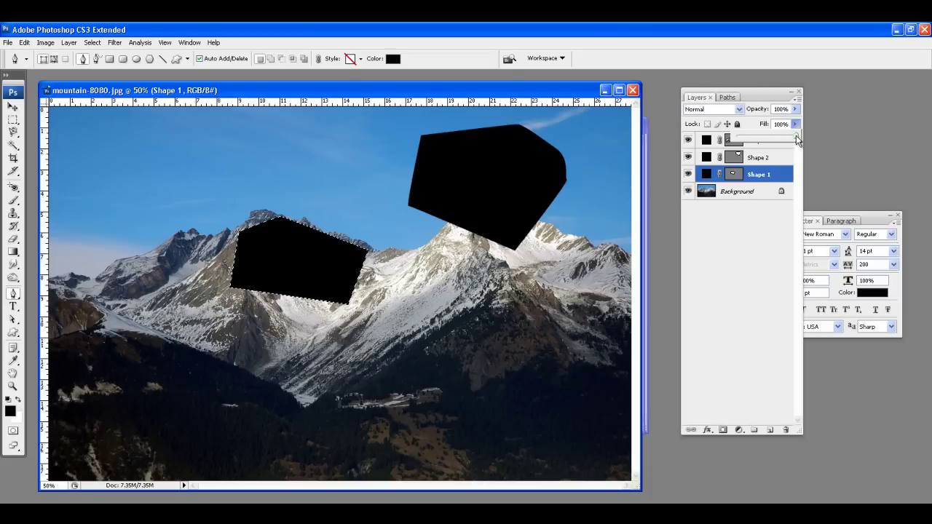
{"action": "left_click_drag", "start_coordinate": [738, 137], "coordinate": [731, 137]}
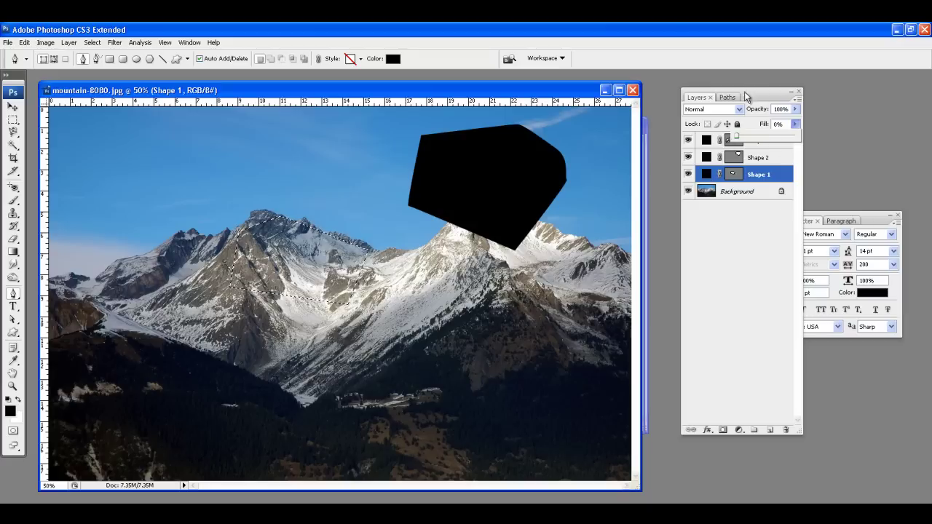
{"action": "left_click", "coordinate": [723, 97]}
{"action": "left_click", "coordinate": [697, 97]}
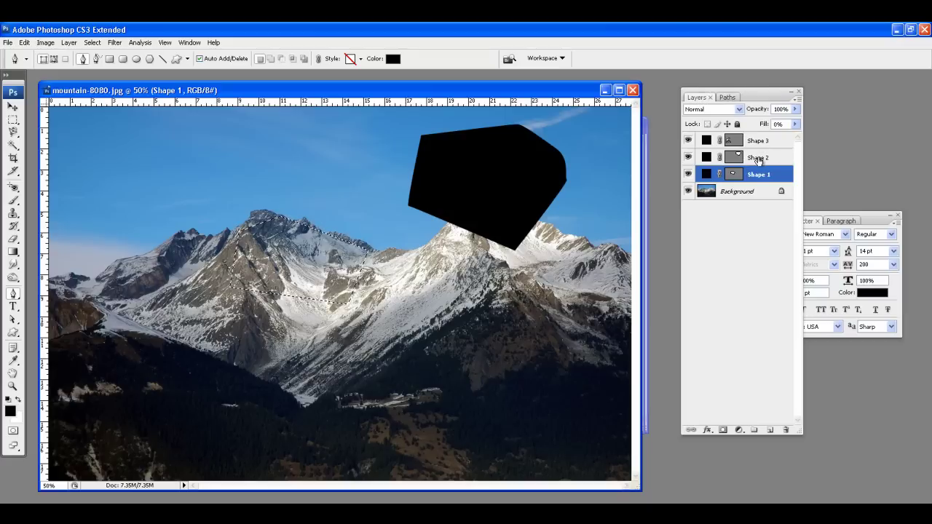
{"action": "left_click", "coordinate": [757, 140]}
{"action": "left_click", "coordinate": [758, 157]}
{"action": "left_click", "coordinate": [758, 174]}
{"action": "left_click", "coordinate": [753, 221]}
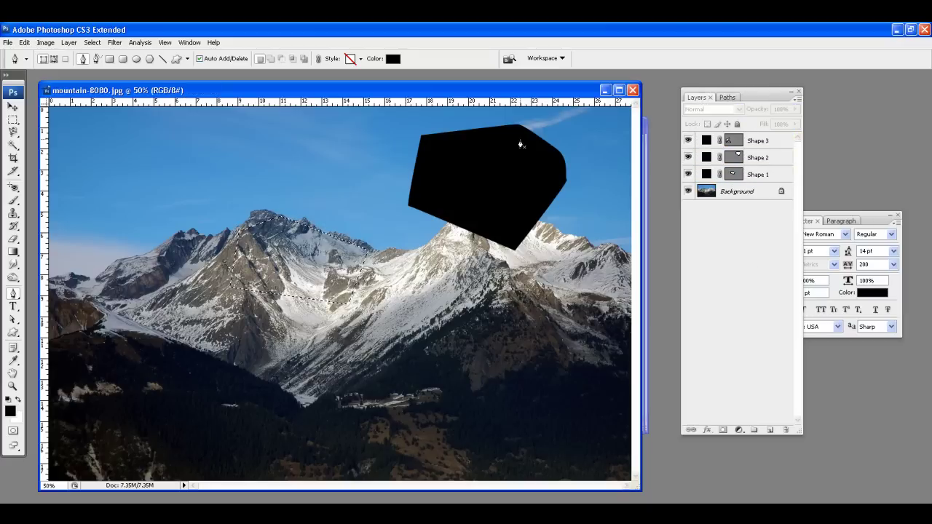
Draw a freehand selection with the Lasso tool around the sky just above the left mountain's summit.
{"action": "left_click", "coordinate": [13, 132]}
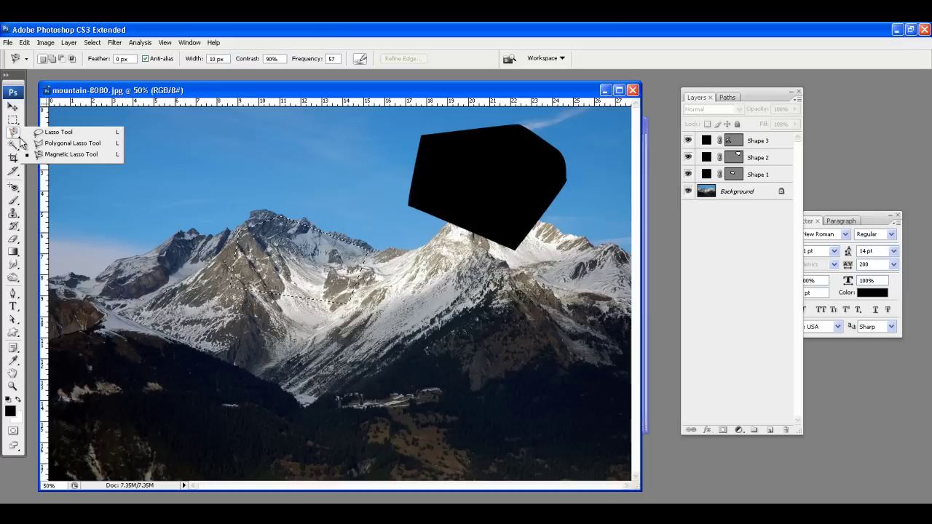
{"action": "left_click", "coordinate": [58, 132]}
{"action": "left_click_drag", "start_coordinate": [193, 212], "coordinate": [247, 211]}
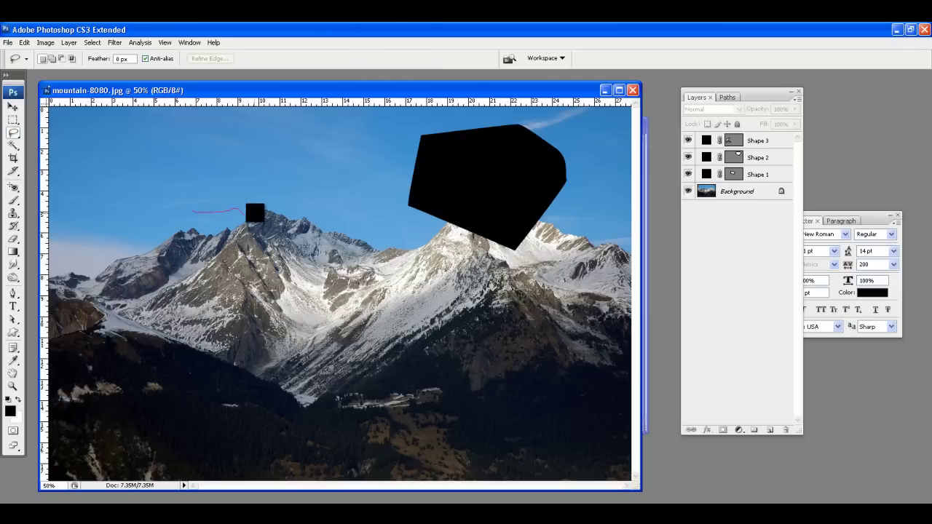
{"action": "mouse_move", "coordinate": [316, 209]}
{"action": "left_mouse_down"}
{"action": "mouse_move", "coordinate": [310, 170]}
{"action": "mouse_move", "coordinate": [255, 157]}
{"action": "mouse_move", "coordinate": [169, 188]}
{"action": "mouse_move", "coordinate": [194, 212]}
{"action": "left_mouse_up"}
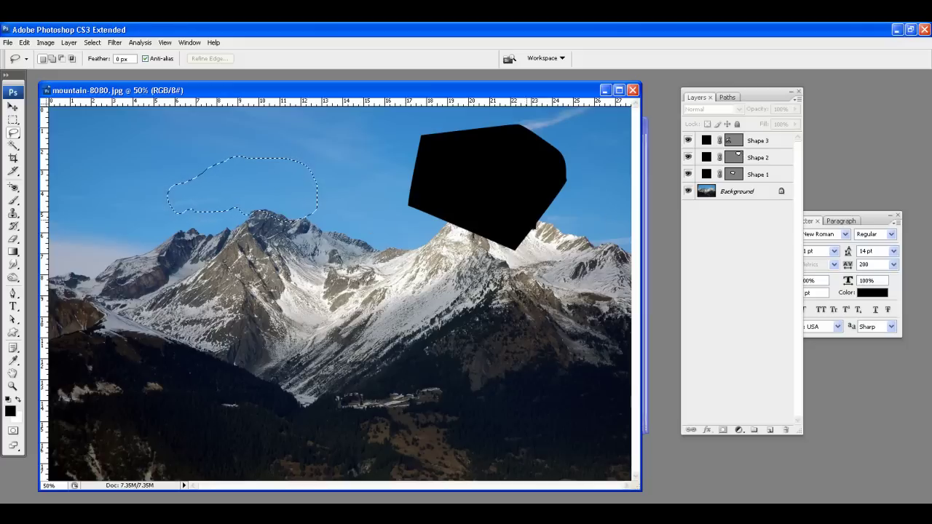
{"action": "left_click", "coordinate": [362, 141]}
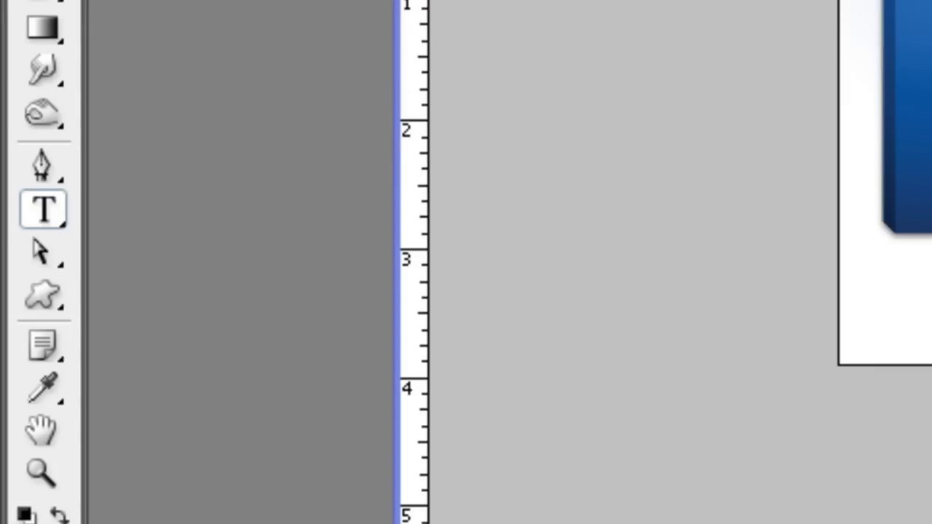
Activate the Type tool and examine the available fonts, font styles and font sizes.
{"action": "left_click", "coordinate": [42, 212]}
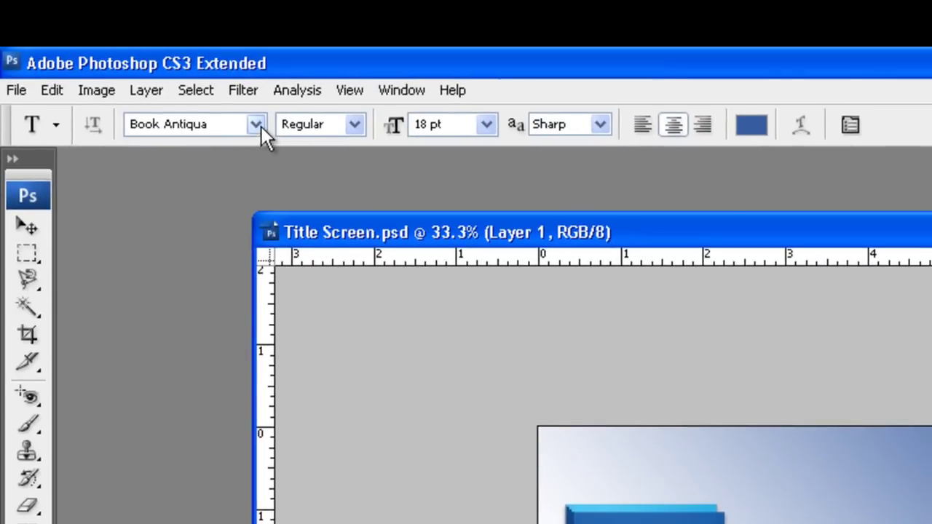
{"action": "left_click", "coordinate": [261, 126]}
{"action": "left_click", "coordinate": [260, 123]}
{"action": "left_click", "coordinate": [352, 128]}
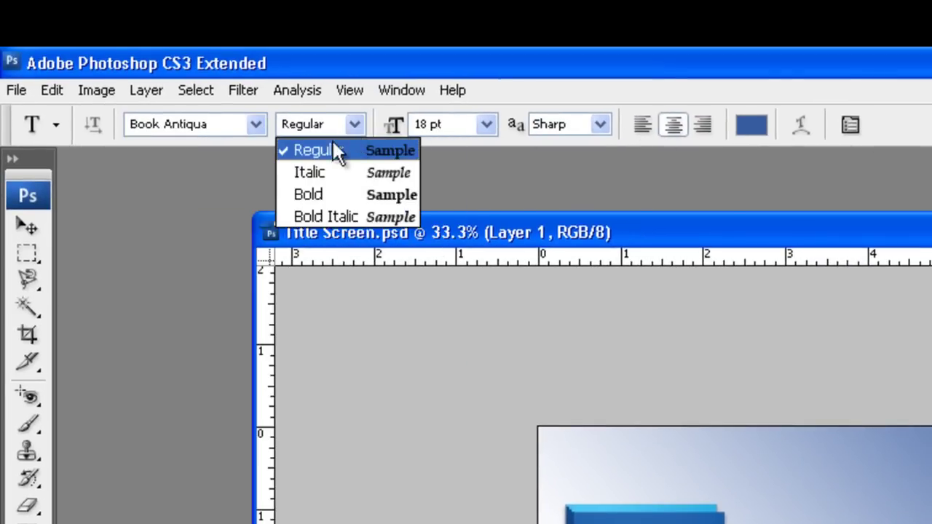
{"action": "left_click", "coordinate": [352, 125]}
{"action": "left_click", "coordinate": [487, 125]}
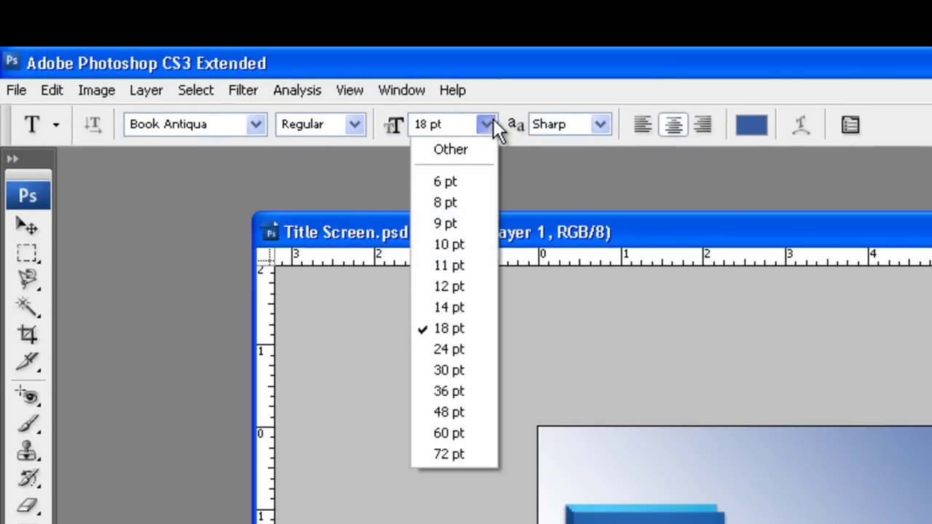
{"action": "left_click", "coordinate": [489, 121]}
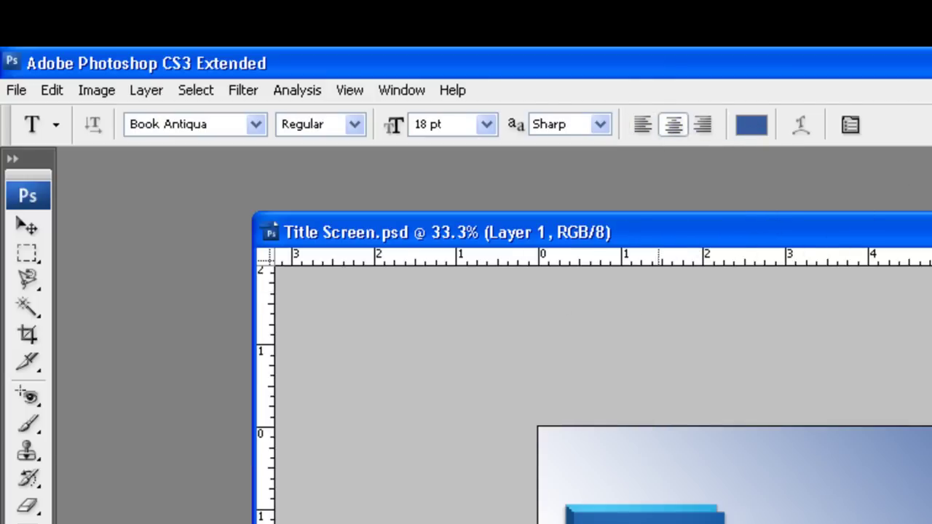
Show the Character panel and place it beside the title screen canvas.
{"action": "left_click", "coordinate": [398, 87]}
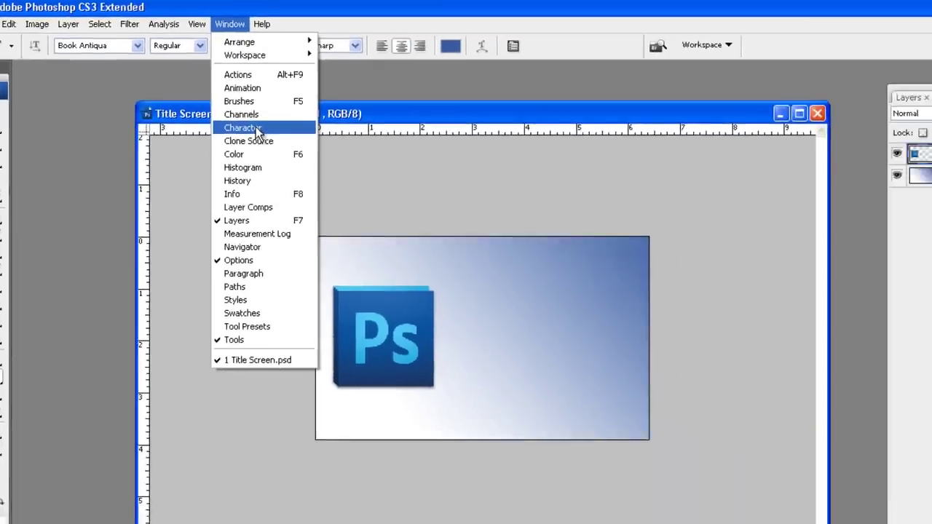
{"action": "left_click", "coordinate": [424, 254]}
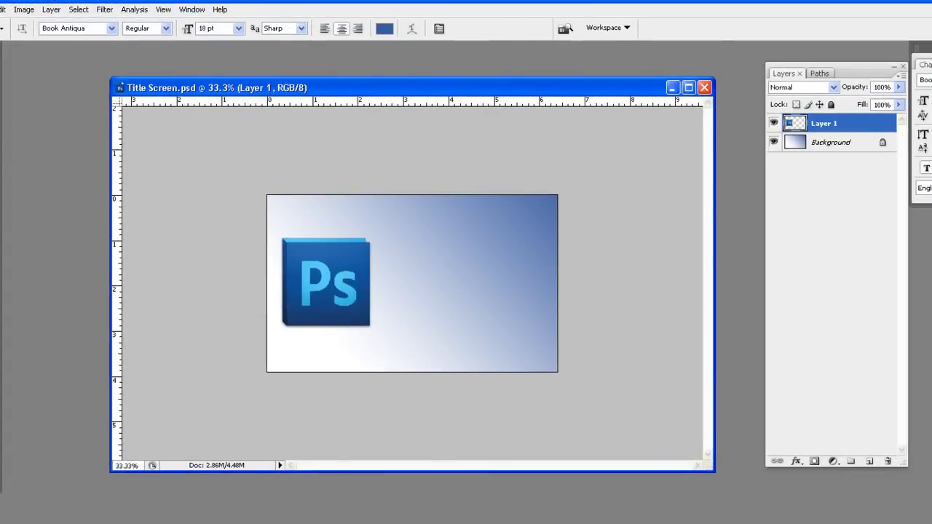
{"action": "left_click_drag", "start_coordinate": [923, 64], "coordinate": [222, 153]}
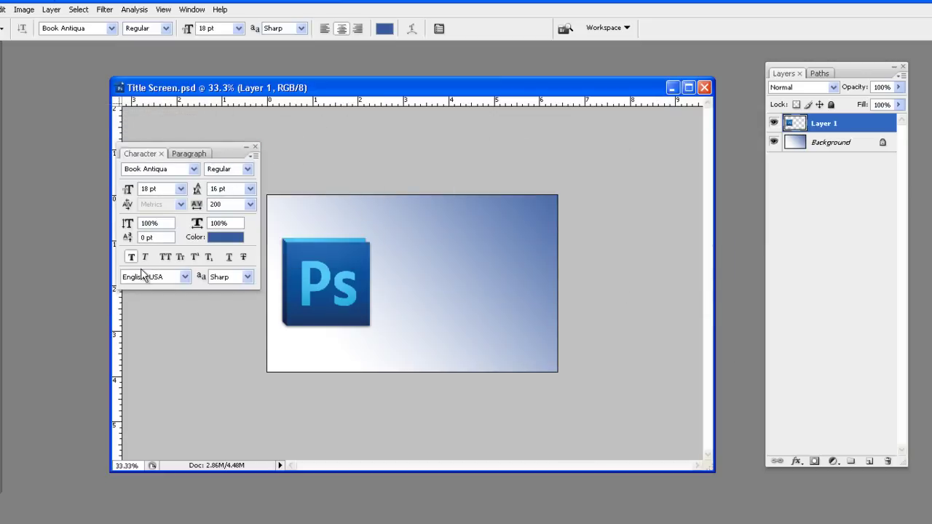
{"action": "left_click_drag", "start_coordinate": [112, 381], "coordinate": [24, 380]}
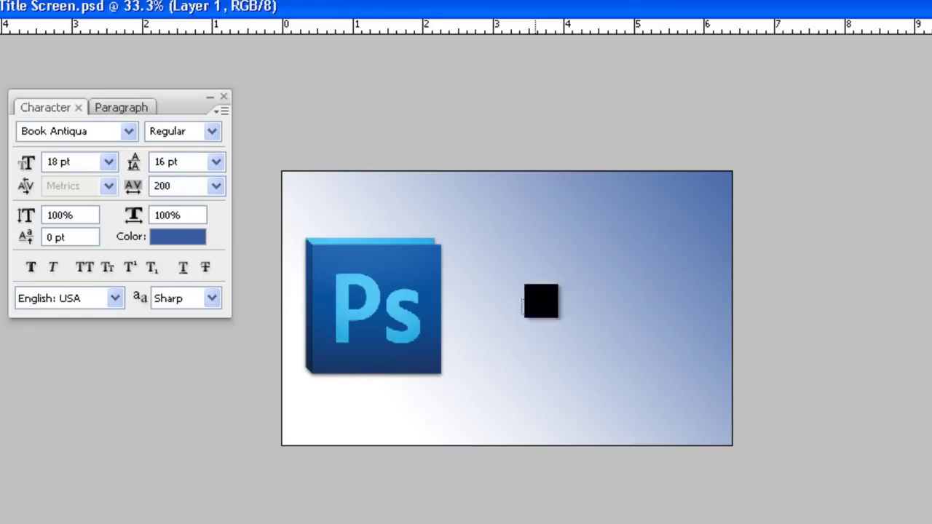
Set the text color to black for the Type tool.
{"action": "left_click", "coordinate": [198, 246]}
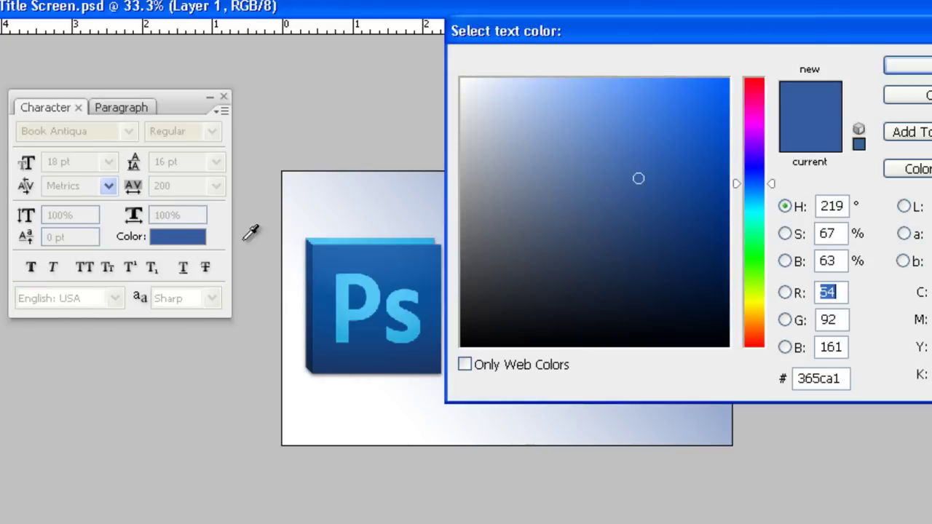
{"action": "left_click_drag", "start_coordinate": [466, 340], "coordinate": [417, 457]}
{"action": "left_click", "coordinate": [907, 66]}
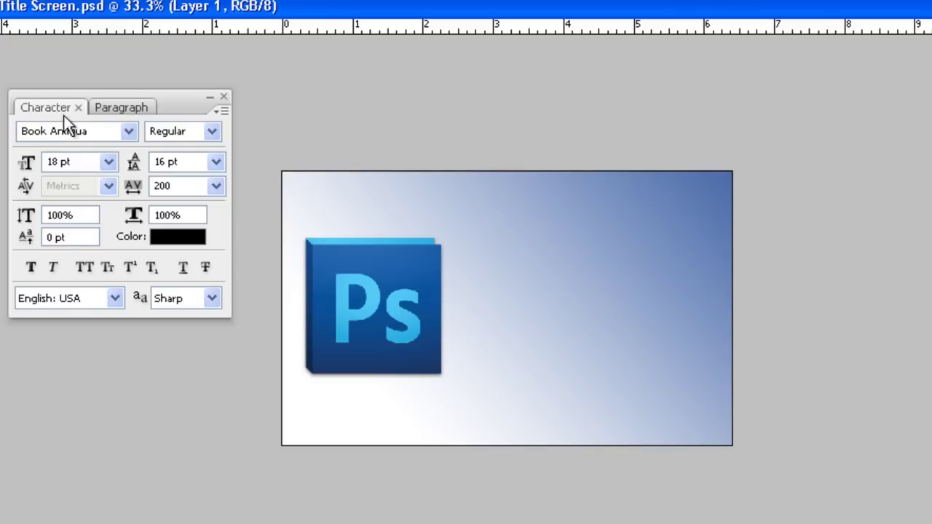
Add the text "Photoshop Tutorial" to the title screen and move it beside the upper part of the Ps logo.
{"action": "left_click", "coordinate": [476, 233]}
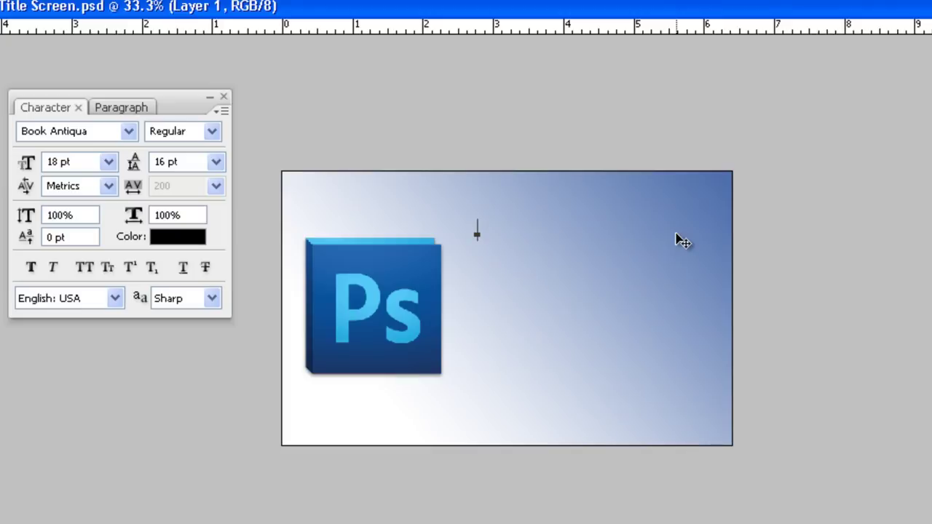
{"action": "type", "text": "Photoshop T"}
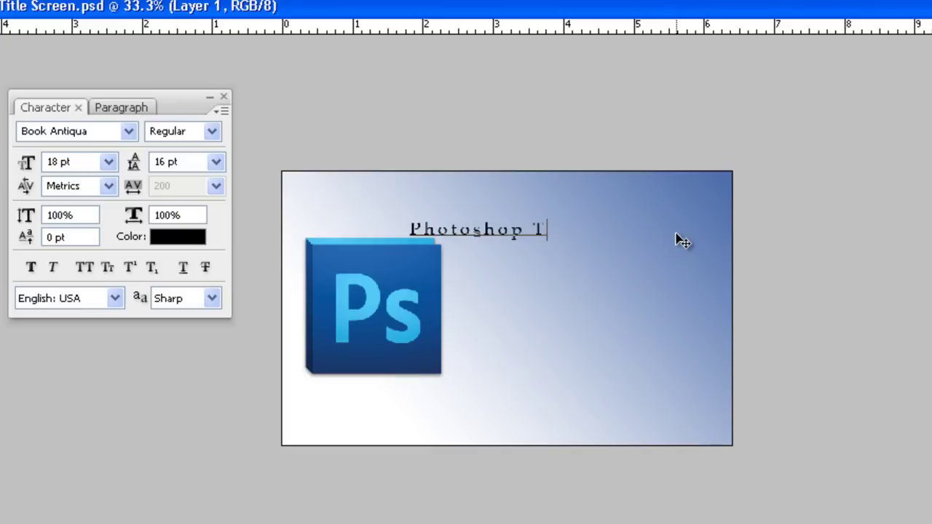
{"action": "type", "text": "utorial"}
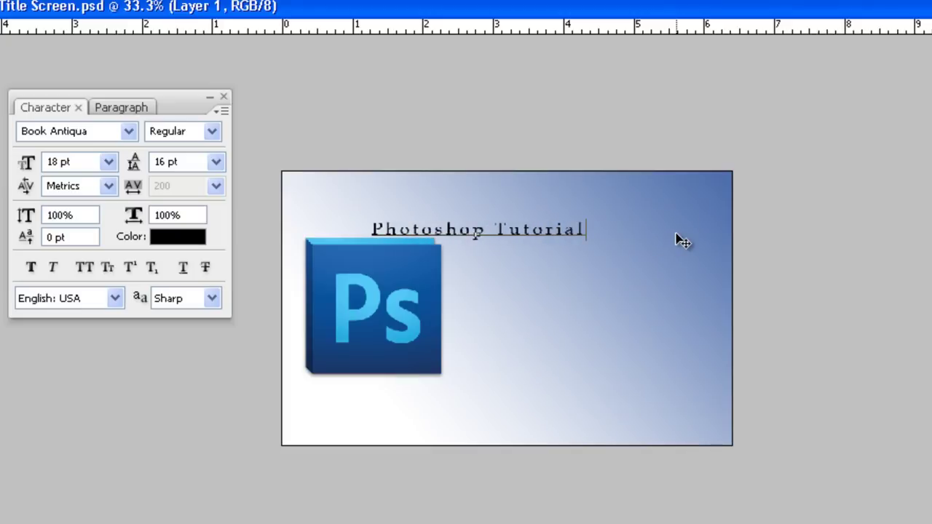
{"action": "key", "text": "ctrl+Return"}
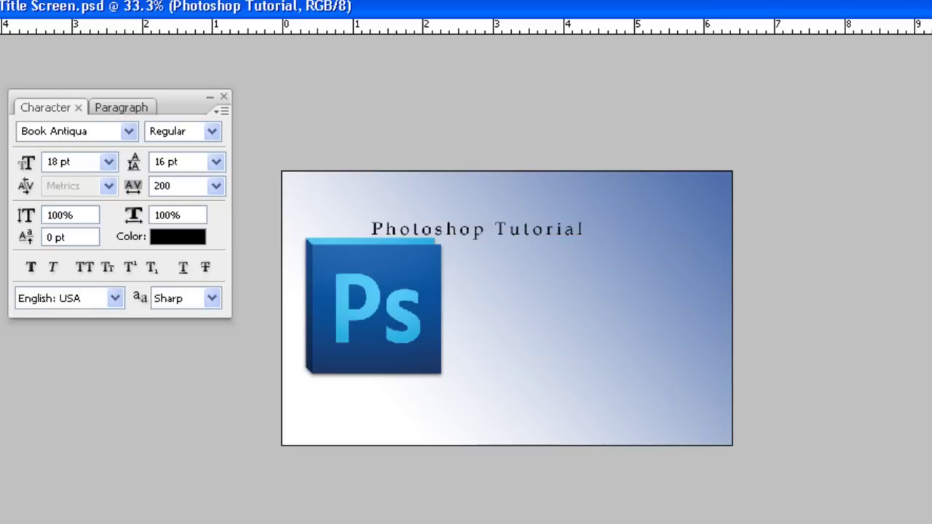
{"action": "left_click_drag", "start_coordinate": [514, 245], "coordinate": [608, 265]}
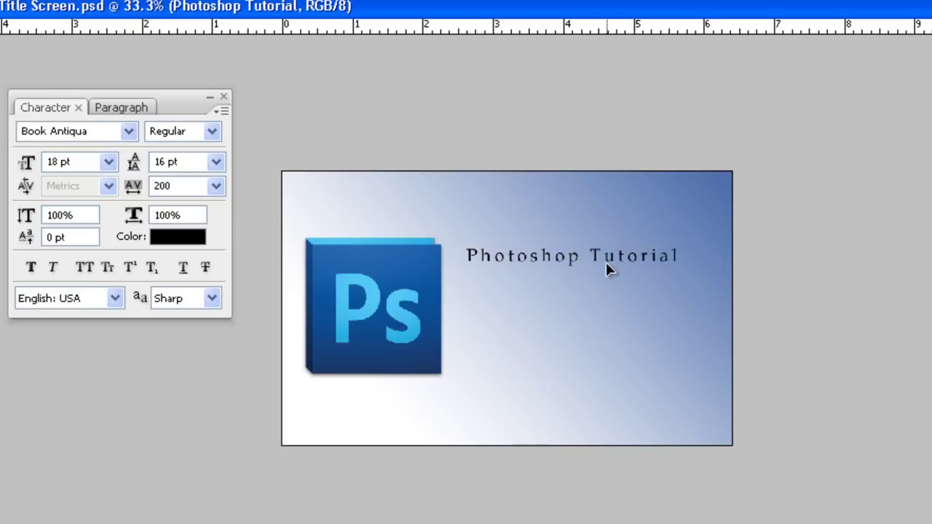
Highlight all the text on the Photoshop Tutorial layer and set its color to bright red.
{"action": "key", "text": "ctrl+plus"}
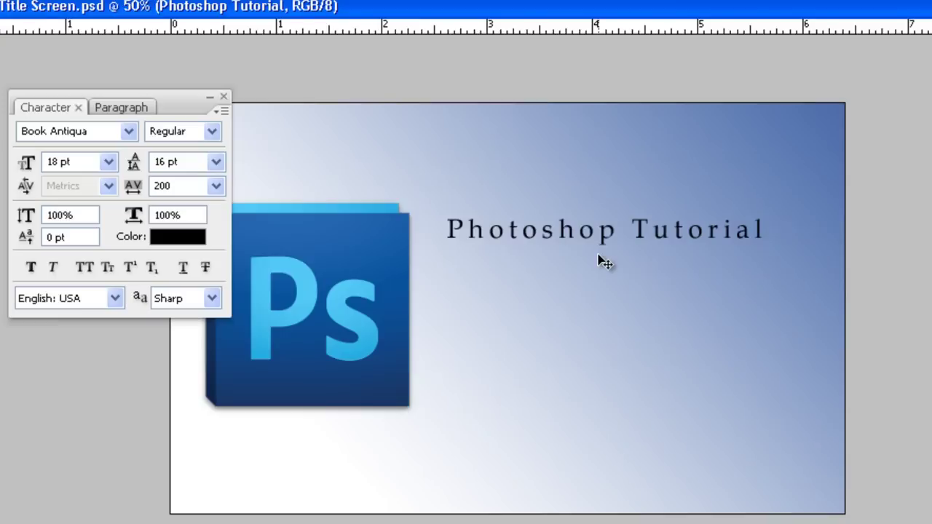
{"action": "key", "text": "ctrl+plus"}
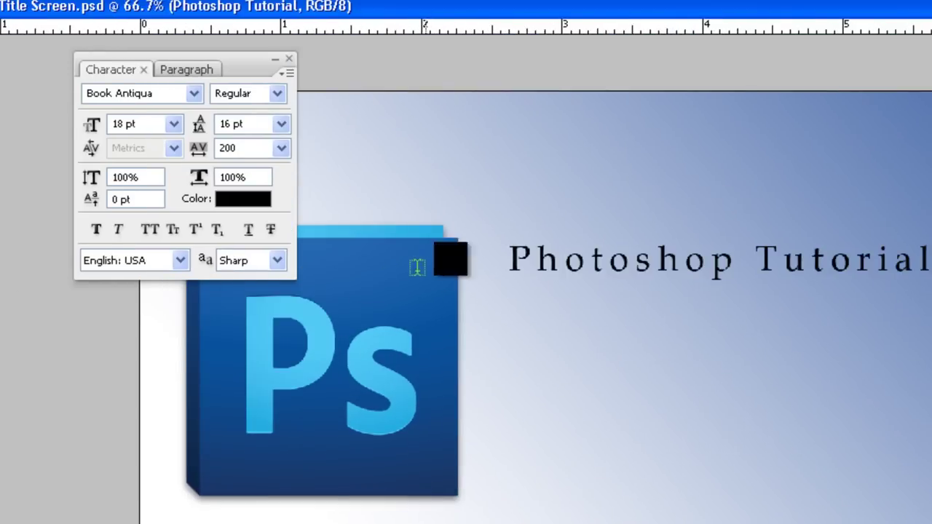
{"action": "left_click_drag", "start_coordinate": [510, 262], "coordinate": [931, 261]}
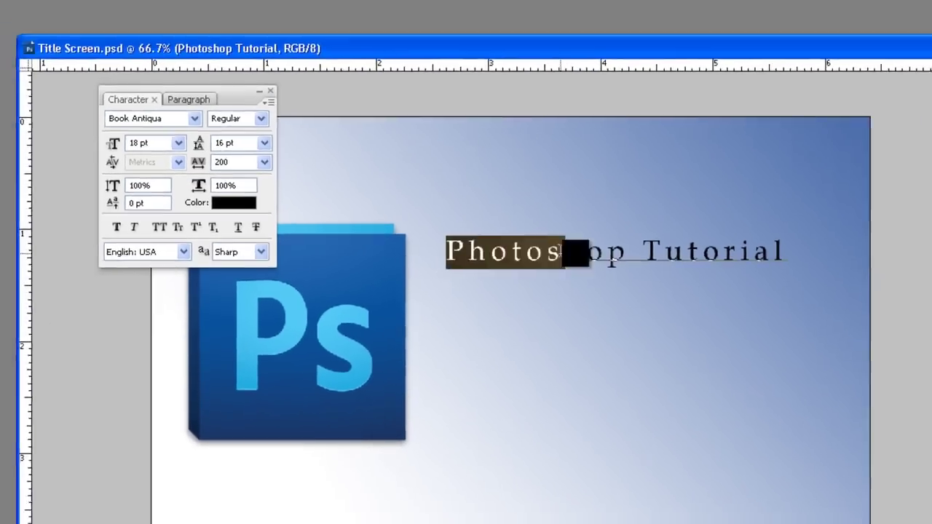
{"action": "left_click", "coordinate": [833, 204]}
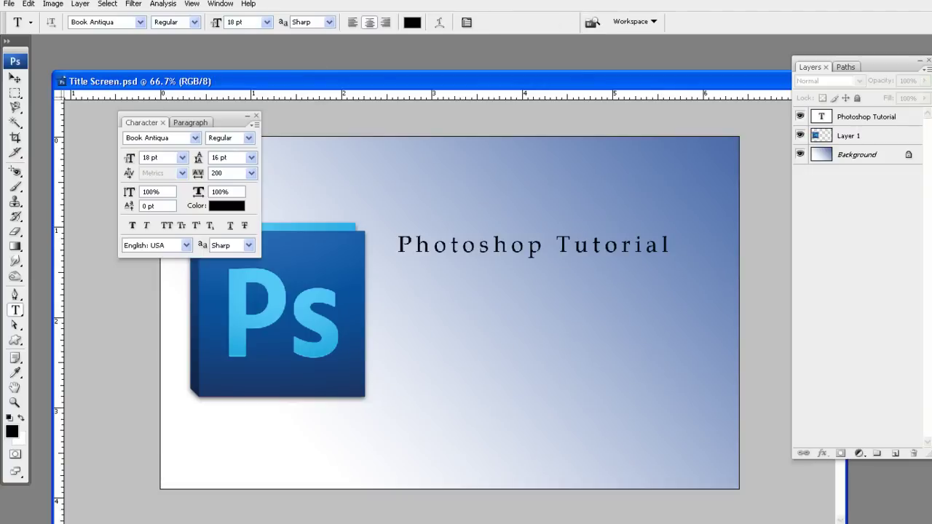
{"action": "left_click", "coordinate": [16, 77]}
{"action": "left_click", "coordinate": [844, 119]}
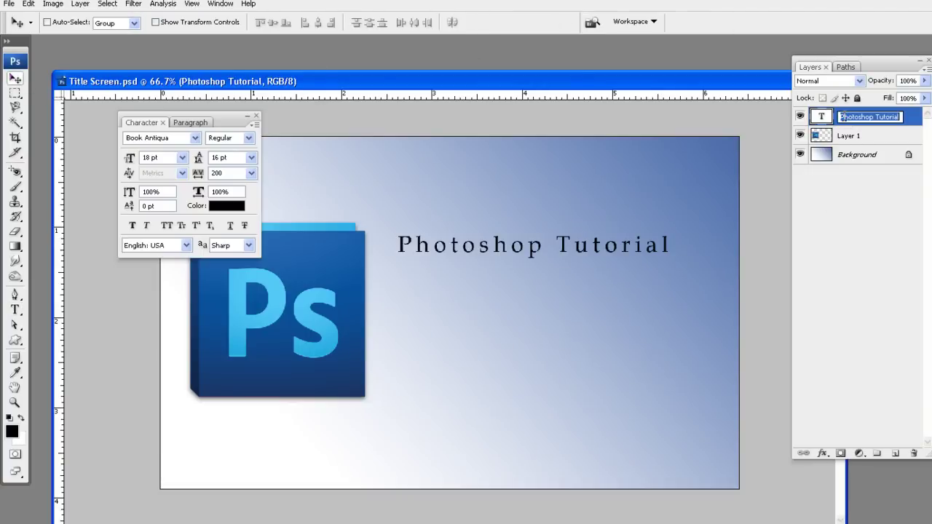
{"action": "double_click", "coordinate": [828, 118]}
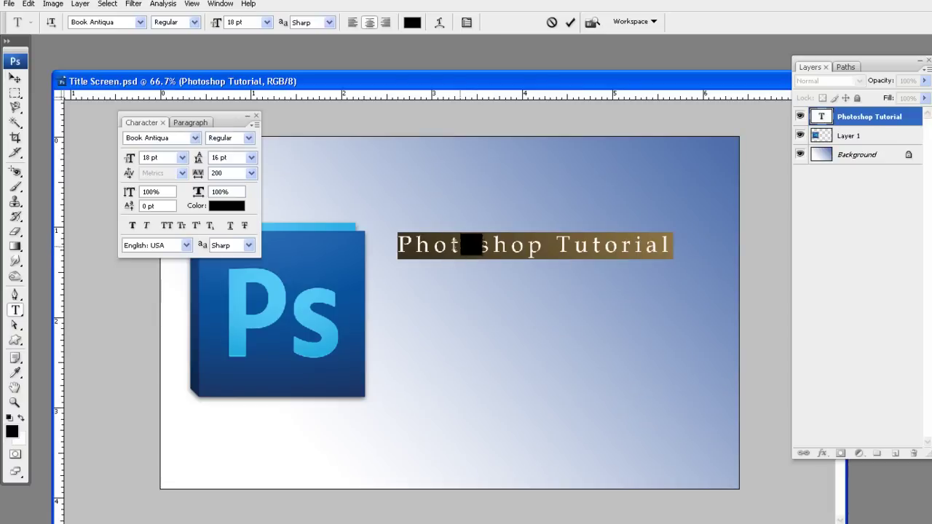
{"action": "left_click", "coordinate": [218, 206]}
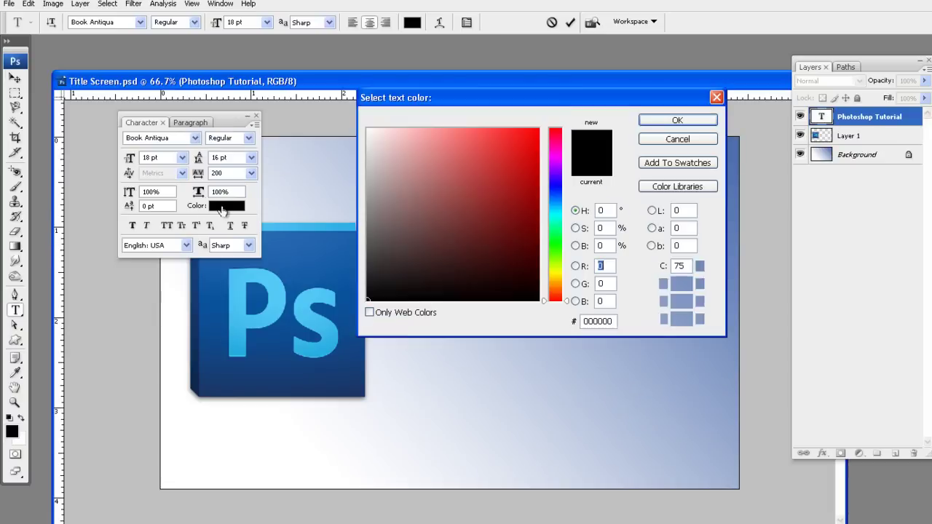
{"action": "left_click_drag", "start_coordinate": [432, 200], "coordinate": [543, 100]}
{"action": "left_click", "coordinate": [660, 121]}
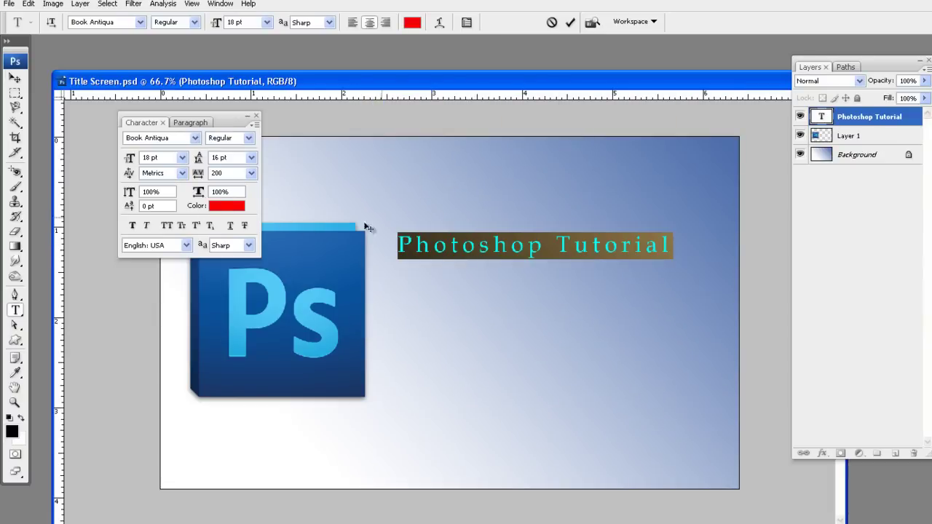
Format the highlighted title with faux bold and underline, trying a 36 pt font size before setting it to 14 pt.
{"action": "left_click", "coordinate": [181, 157]}
{"action": "left_click", "coordinate": [160, 310]}
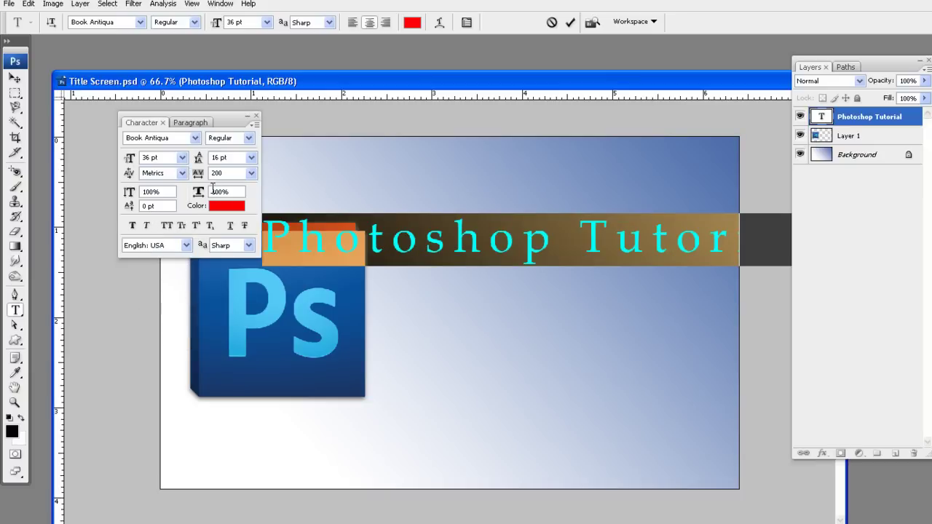
{"action": "left_click", "coordinate": [132, 225]}
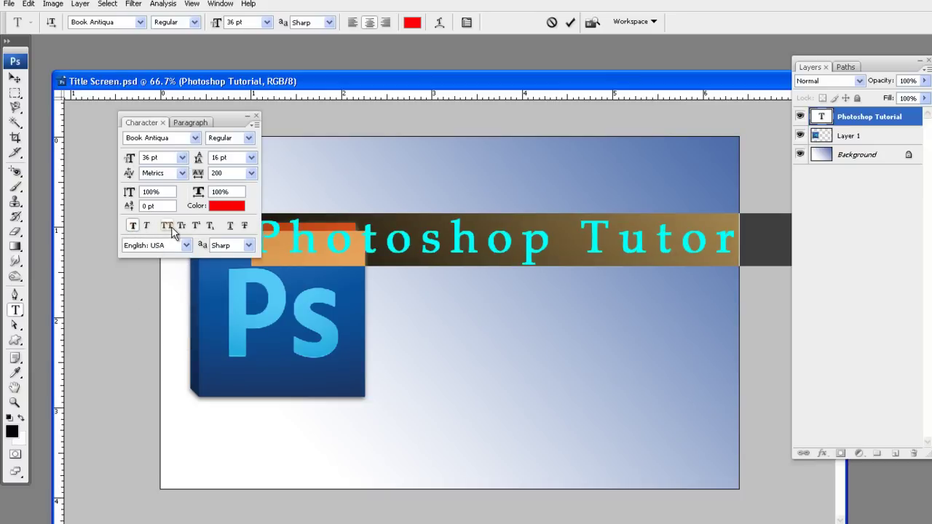
{"action": "left_click", "coordinate": [230, 225]}
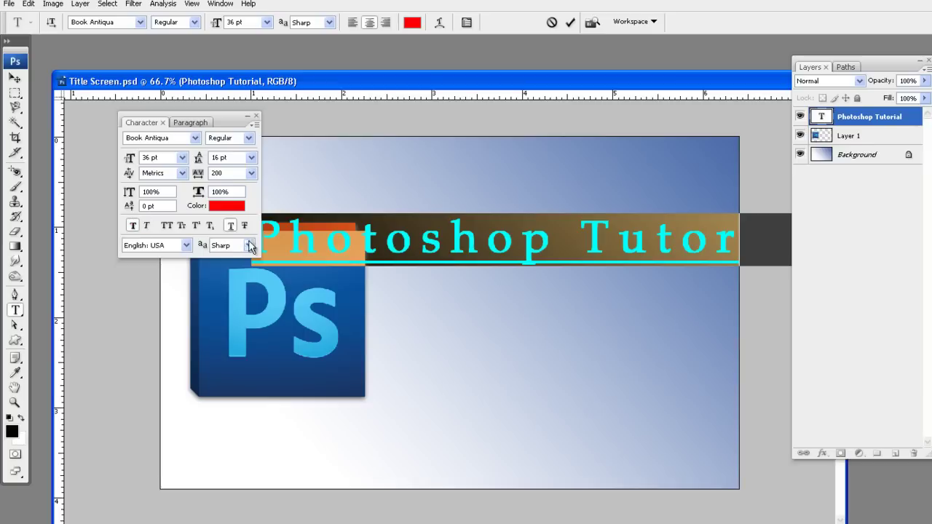
{"action": "left_click", "coordinate": [181, 157]}
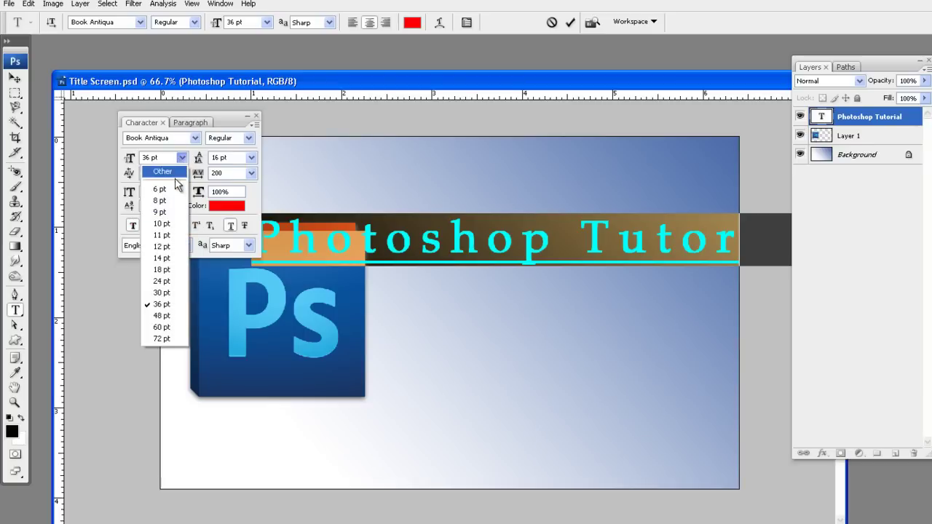
{"action": "left_click", "coordinate": [169, 261]}
Add the lines "Item 1", "this is here" and, after a blank line, "more text here" below the title.
{"action": "left_click_drag", "start_coordinate": [638, 247], "coordinate": [659, 249]}
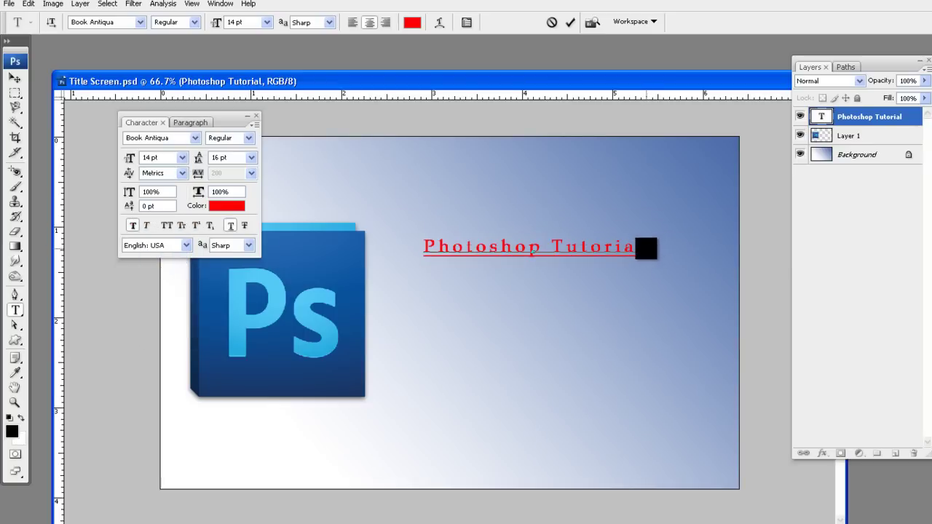
{"action": "key", "text": "ctrl+h"}
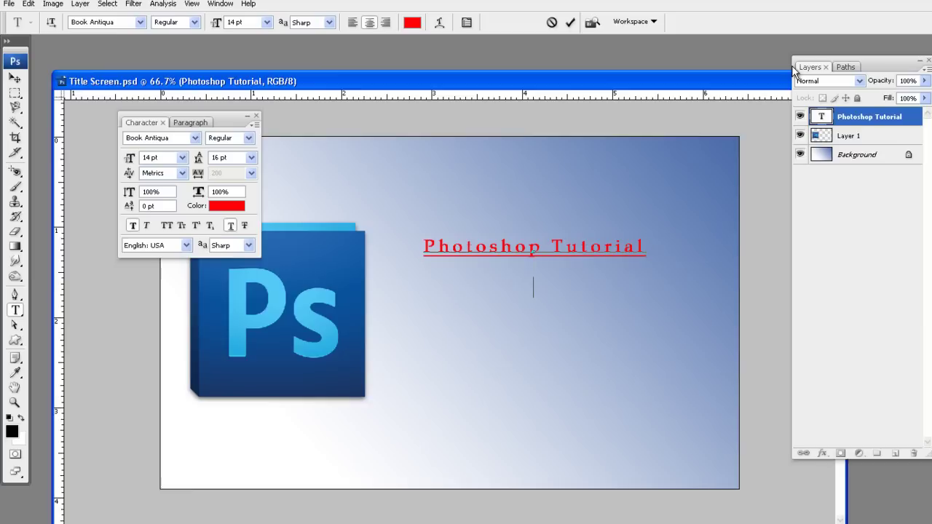
{"action": "type", "text": "tem 11"}
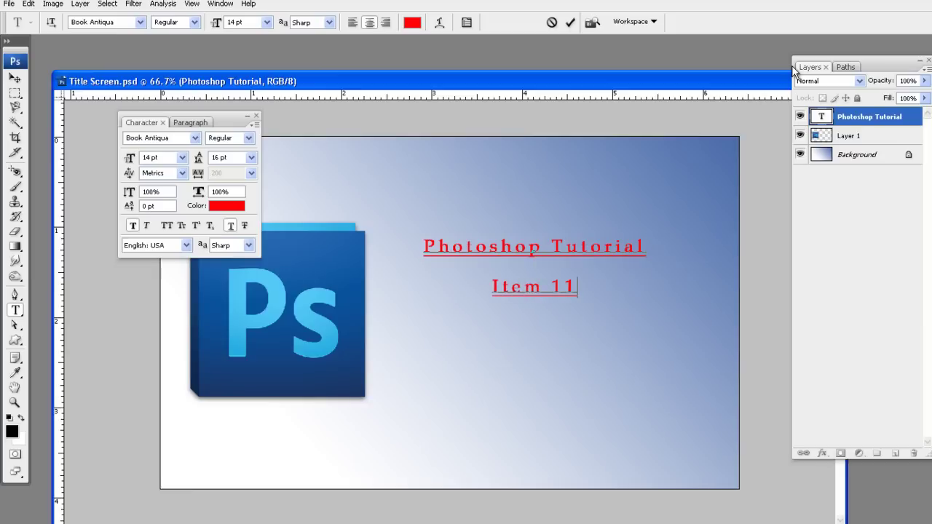
{"action": "key", "text": "BackSpace"}
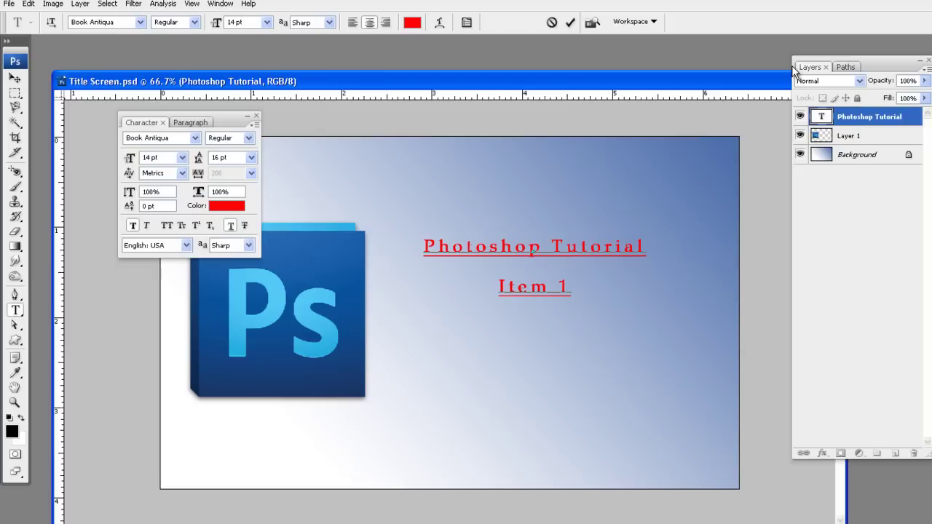
{"action": "key", "text": "Return"}
{"action": "type", "text": "this is here"}
{"action": "key", "text": "Return"}
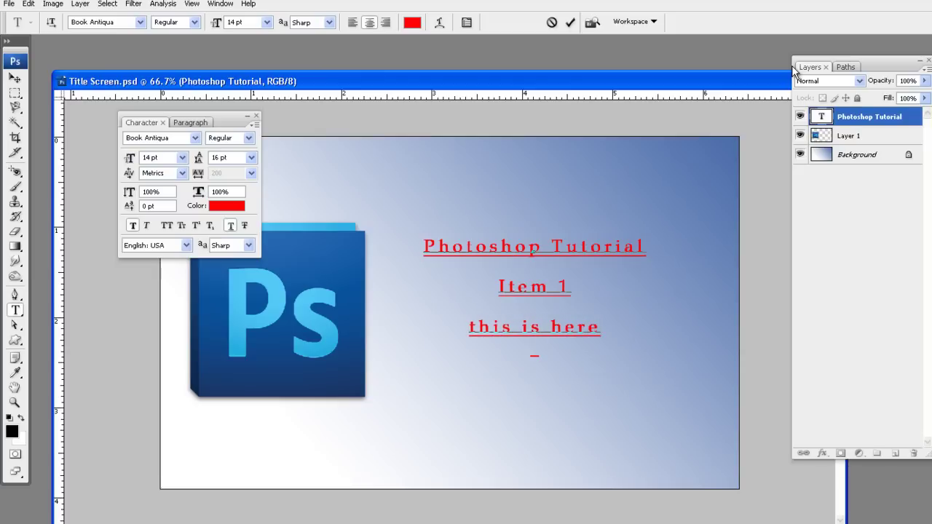
{"action": "type", "text": "more text here"}
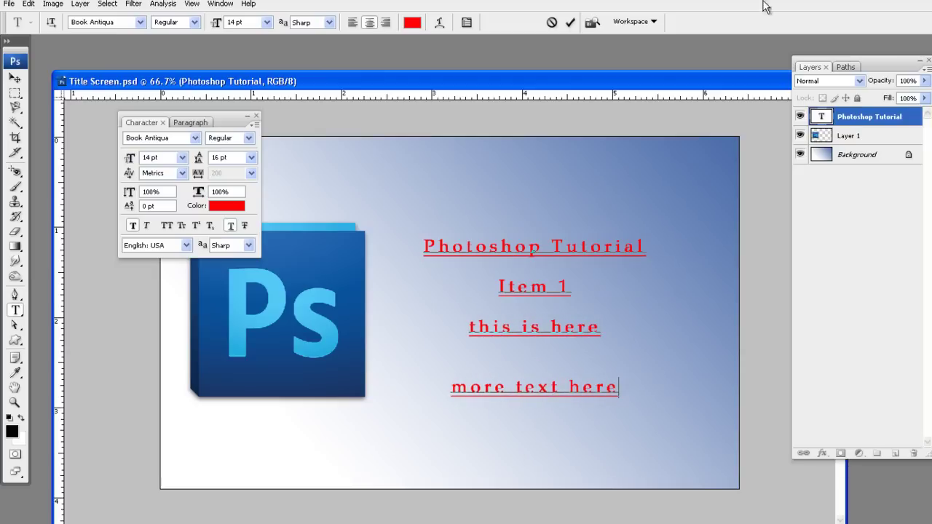
Try left paragraph alignment on the "more text here" line and return it to centered.
{"action": "left_click", "coordinate": [191, 122]}
{"action": "left_click", "coordinate": [132, 139]}
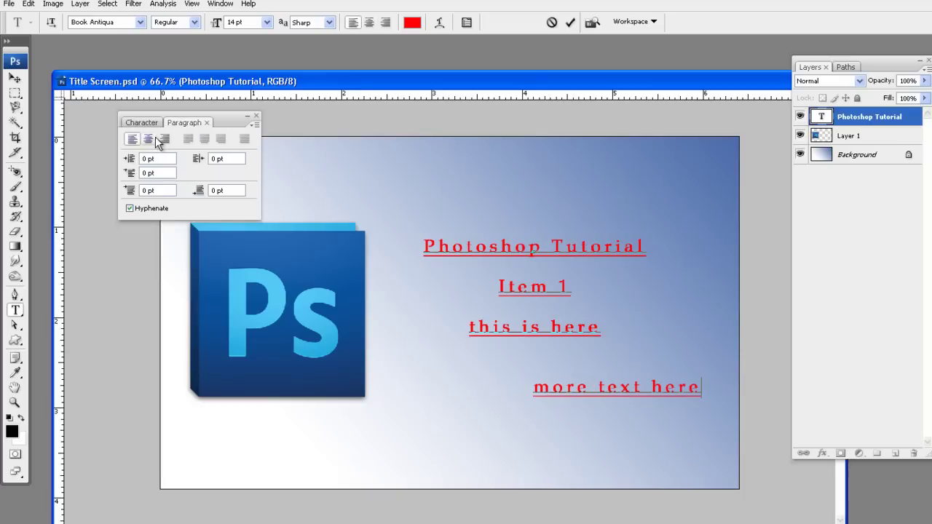
{"action": "left_click", "coordinate": [148, 139]}
{"action": "left_click", "coordinate": [131, 140]}
{"action": "left_click", "coordinate": [149, 139]}
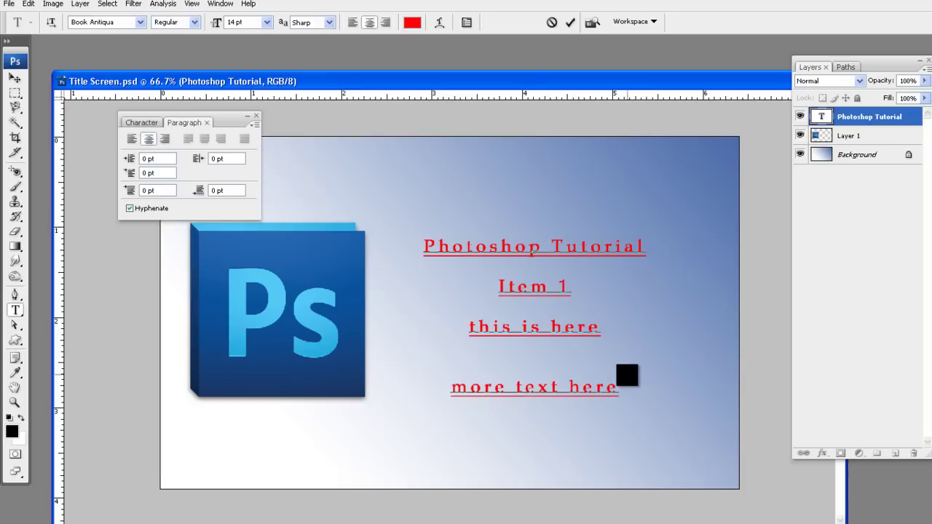
Try left and right alignment on all the text lines, return them to centered and commit the text.
{"action": "left_click_drag", "start_coordinate": [624, 374], "coordinate": [408, 218]}
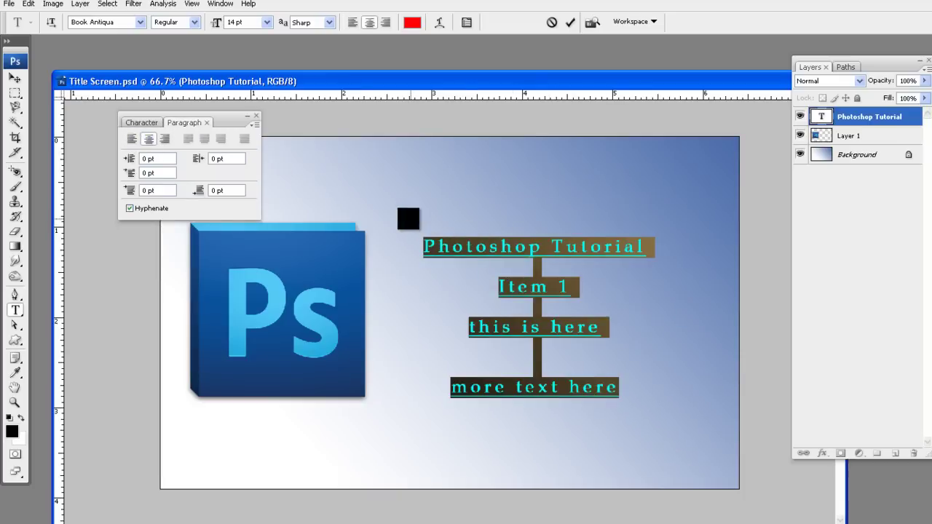
{"action": "left_click", "coordinate": [131, 139]}
{"action": "left_click", "coordinate": [149, 139]}
{"action": "left_click", "coordinate": [164, 140]}
{"action": "left_click", "coordinate": [149, 141]}
{"action": "key", "text": "ctrl+Return"}
{"action": "key", "text": "v"}
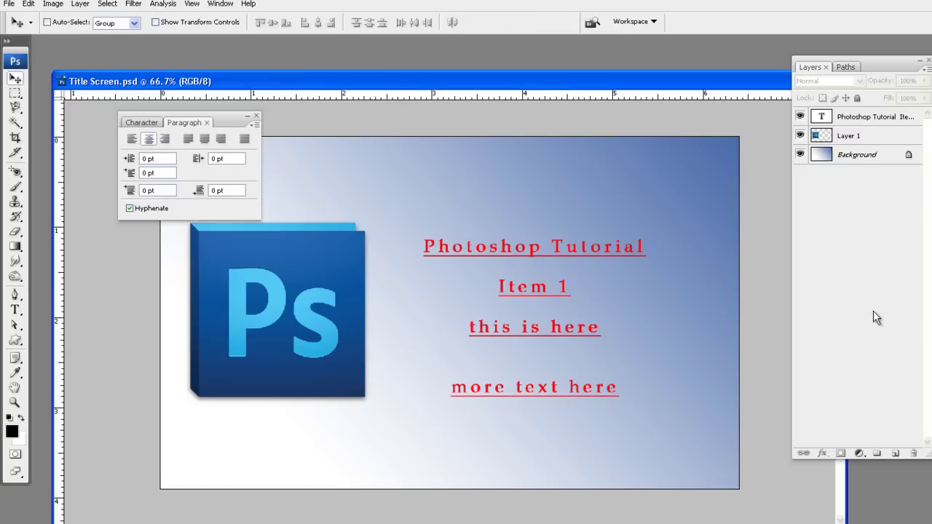
Remove the underline and faux bold from the "this is here" line.
{"action": "double_click", "coordinate": [821, 116]}
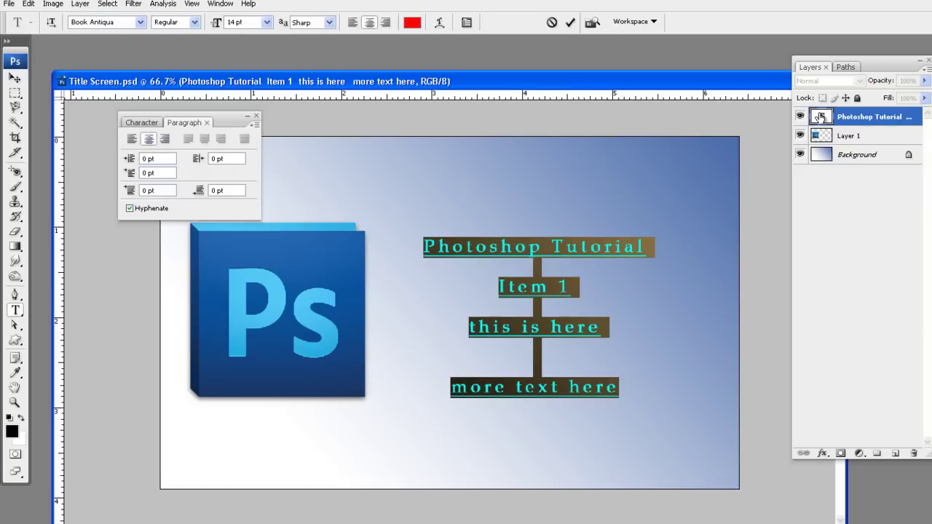
{"action": "left_click", "coordinate": [142, 123]}
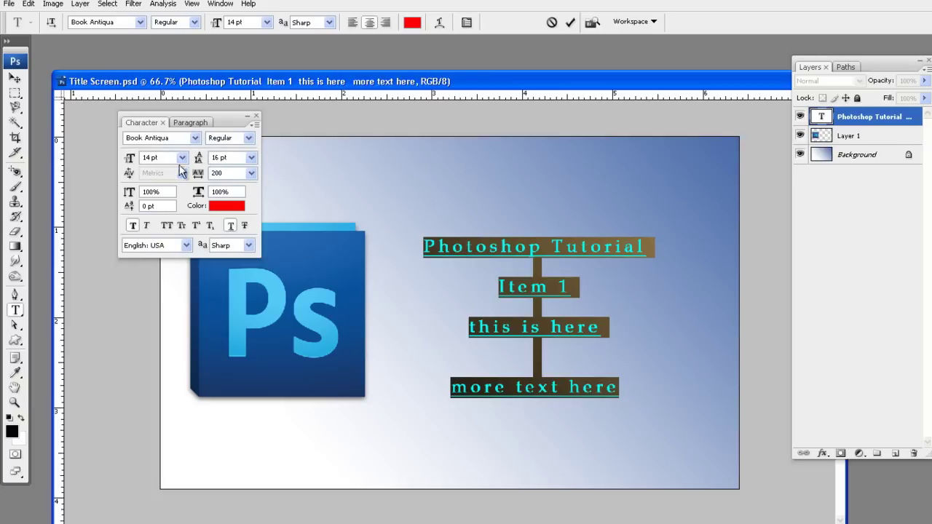
{"action": "left_click", "coordinate": [567, 349]}
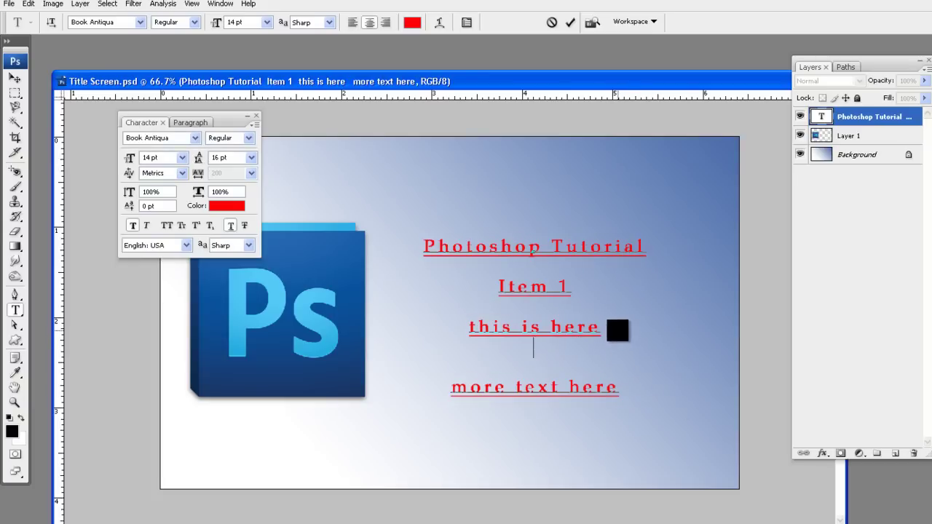
{"action": "left_click_drag", "start_coordinate": [612, 327], "coordinate": [412, 325]}
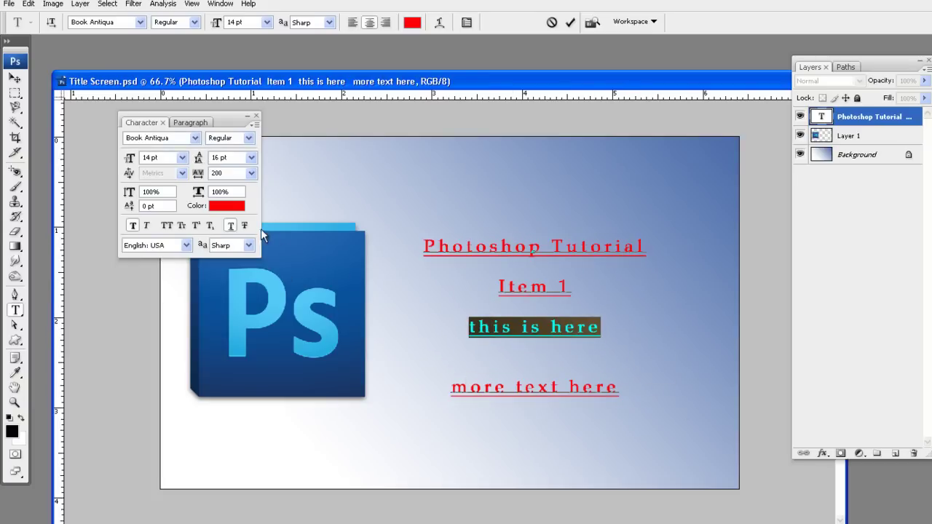
{"action": "left_click", "coordinate": [229, 228]}
{"action": "left_click", "coordinate": [132, 225]}
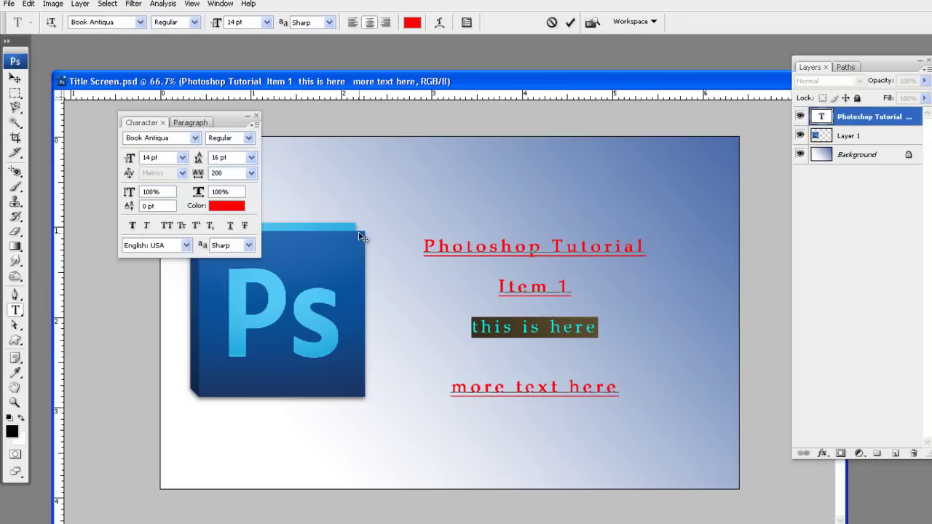
Set the font size of the word "Photoshop" in the title line to 36 pt.
{"action": "left_click_drag", "start_coordinate": [425, 246], "coordinate": [543, 247]}
{"action": "left_click", "coordinate": [182, 157]}
{"action": "left_click", "coordinate": [174, 314]}
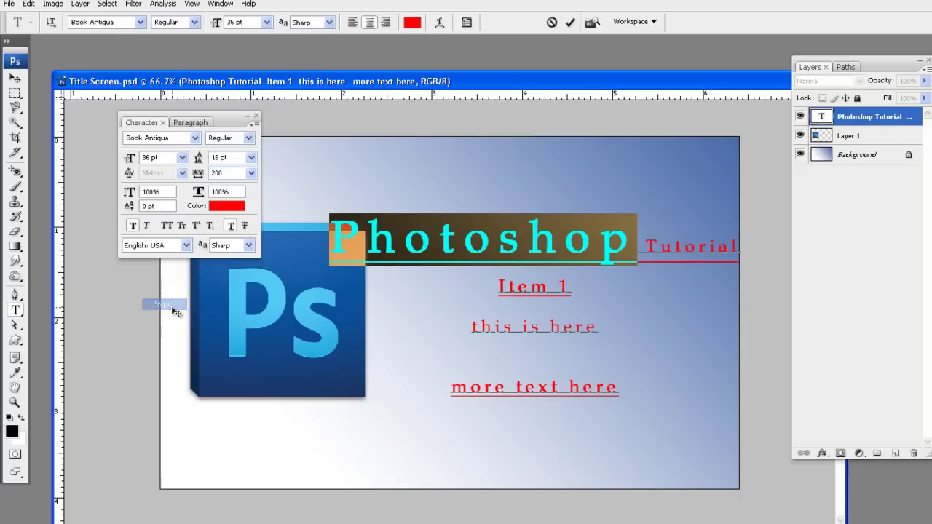
Collapse the Character and Paragraph panel group and expand it again.
{"action": "double_click", "coordinate": [218, 120]}
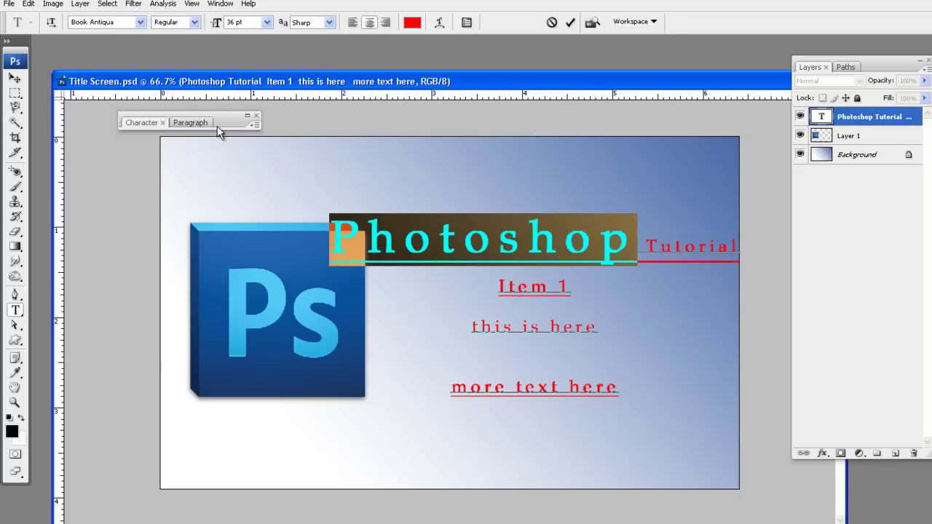
{"action": "double_click", "coordinate": [222, 123]}
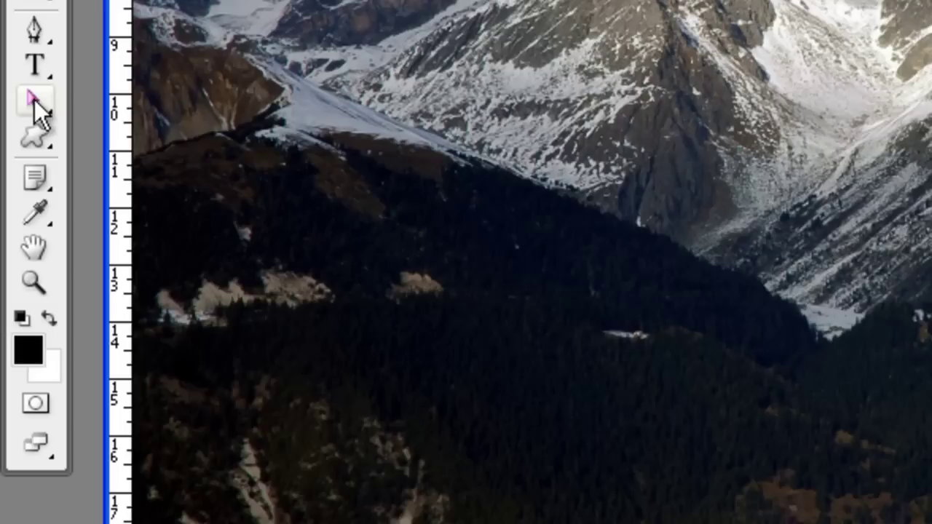
Sample the sky blue and a dark tone on the mountain as the foreground color with the Eyedropper tool.
{"action": "left_click", "coordinate": [37, 211]}
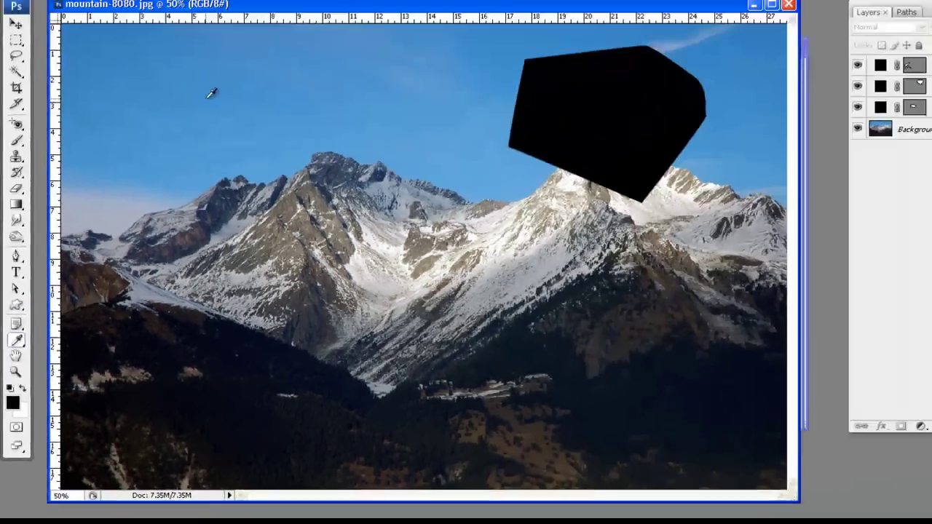
{"action": "left_click", "coordinate": [171, 165]}
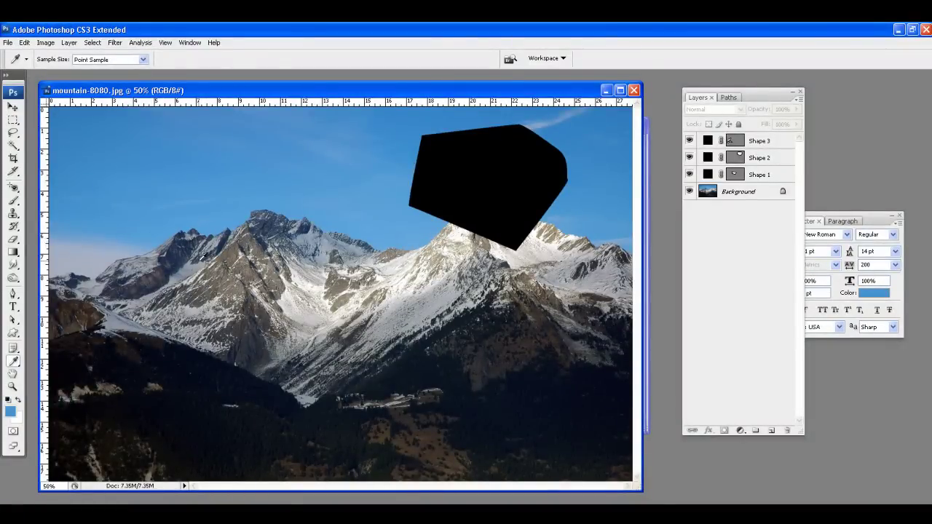
{"action": "left_click", "coordinate": [179, 247]}
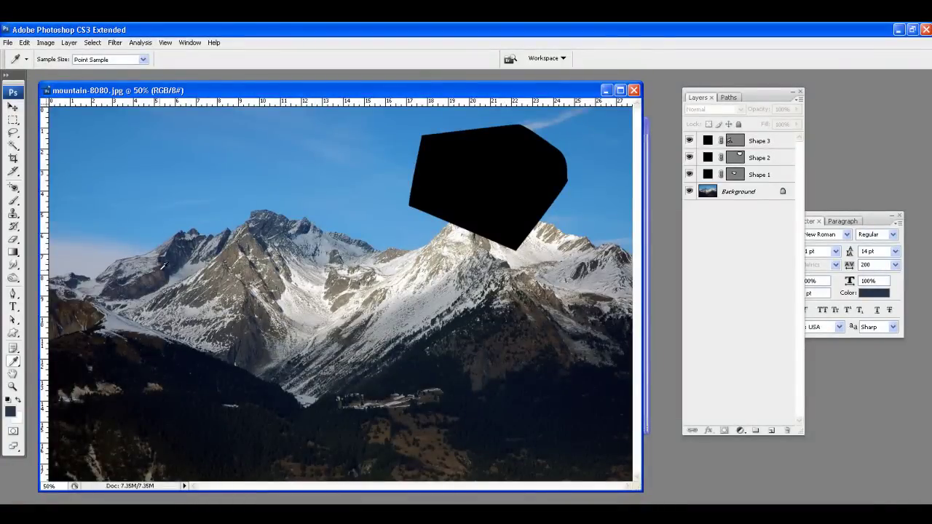
Choose a bright teal, #2ce7d3, in the foreground Color Picker and move the dialog away from the mountain peaks.
{"action": "left_click", "coordinate": [10, 412]}
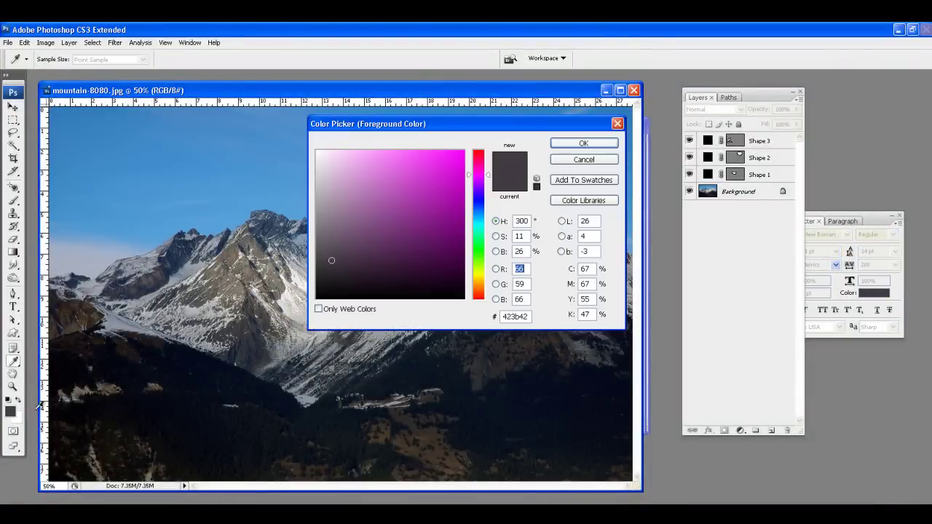
{"action": "mouse_move", "coordinate": [413, 204]}
{"action": "left_mouse_down"}
{"action": "mouse_move", "coordinate": [436, 164]}
{"action": "mouse_move", "coordinate": [491, 214]}
{"action": "mouse_move", "coordinate": [487, 250]}
{"action": "mouse_move", "coordinate": [476, 219]}
{"action": "left_mouse_up"}
{"action": "left_click_drag", "start_coordinate": [474, 120], "coordinate": [545, 114]}
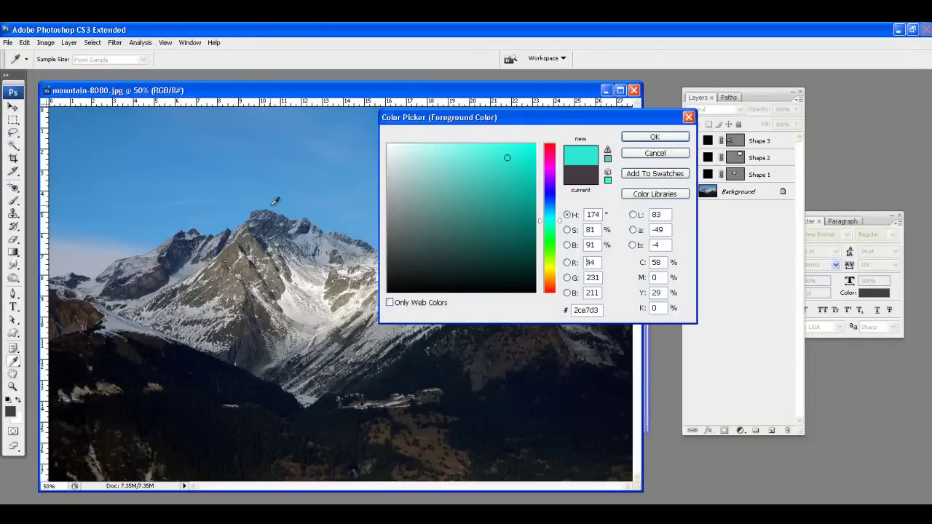
Sample several sky and mountain colors from the image into the foreground Color Picker and close it.
{"action": "left_click", "coordinate": [271, 213]}
{"action": "left_click", "coordinate": [252, 227]}
{"action": "left_click", "coordinate": [215, 207]}
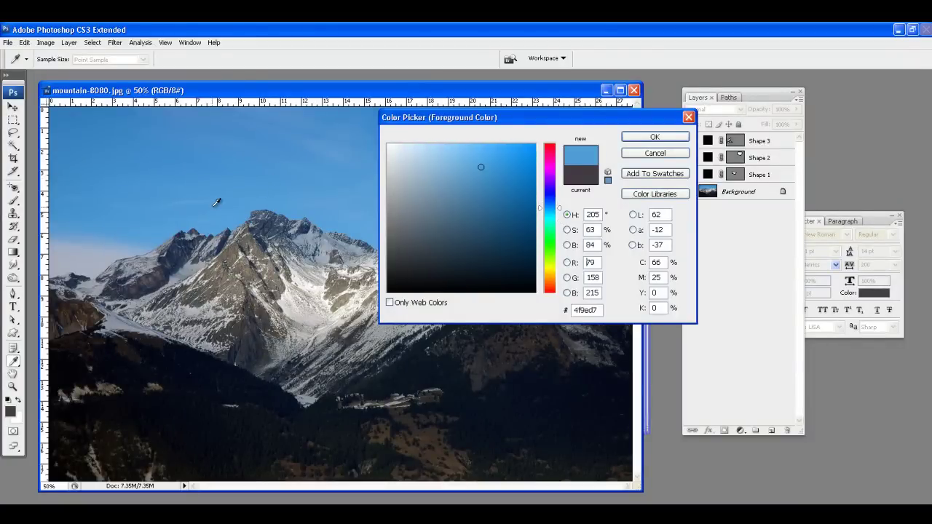
{"action": "left_click", "coordinate": [207, 230]}
{"action": "left_click", "coordinate": [205, 275]}
{"action": "left_click", "coordinate": [247, 282]}
{"action": "left_click", "coordinate": [241, 286]}
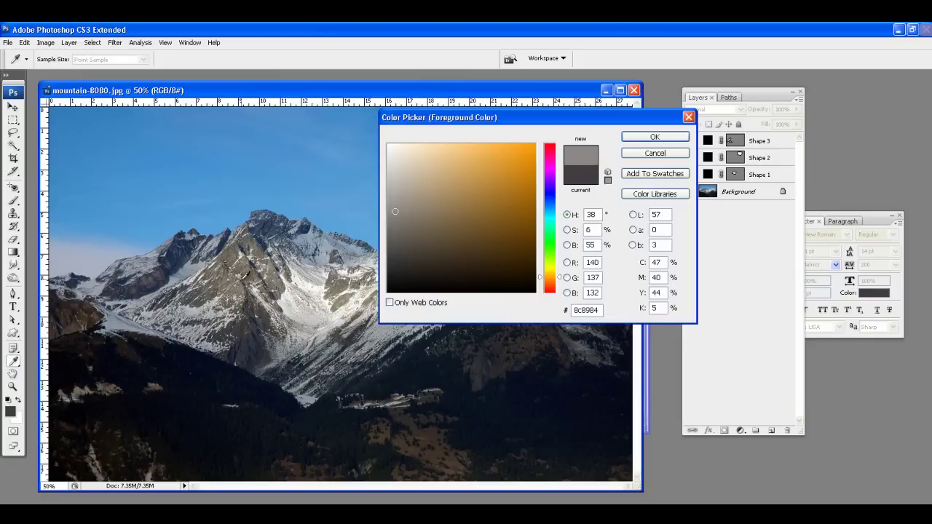
{"action": "left_click_drag", "start_coordinate": [300, 235], "coordinate": [249, 303]}
{"action": "key", "text": "Return"}
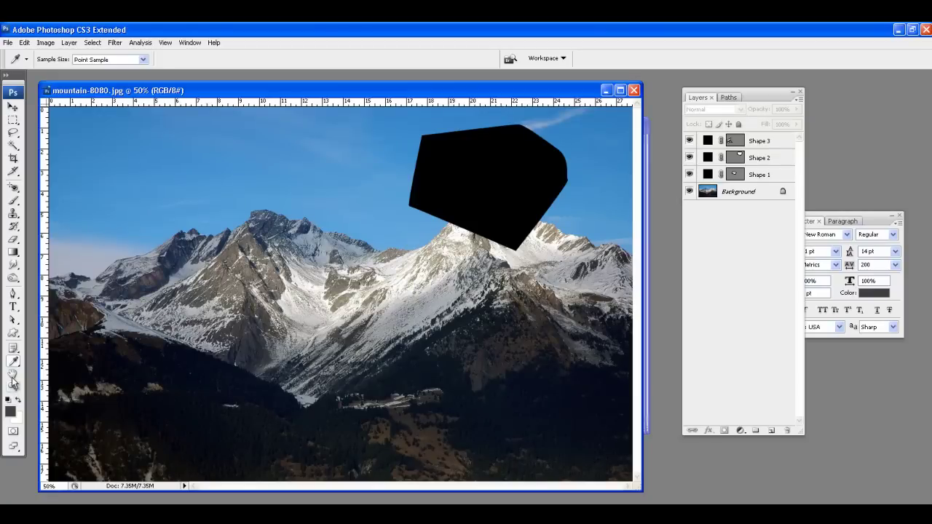
Zoom in on the black shape's side of the mountain image to 78.9% and pan around it with the Hand tool.
{"action": "left_click", "coordinate": [13, 374]}
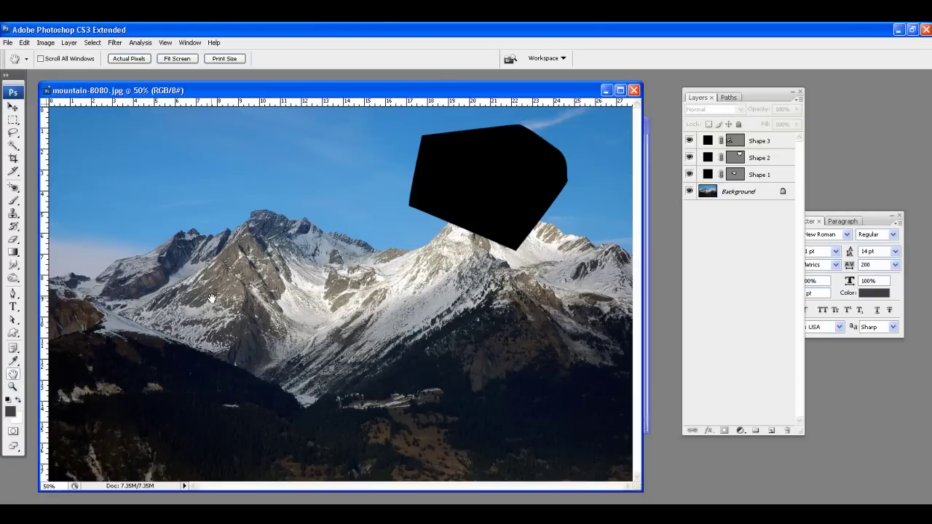
{"action": "left_click", "coordinate": [12, 388]}
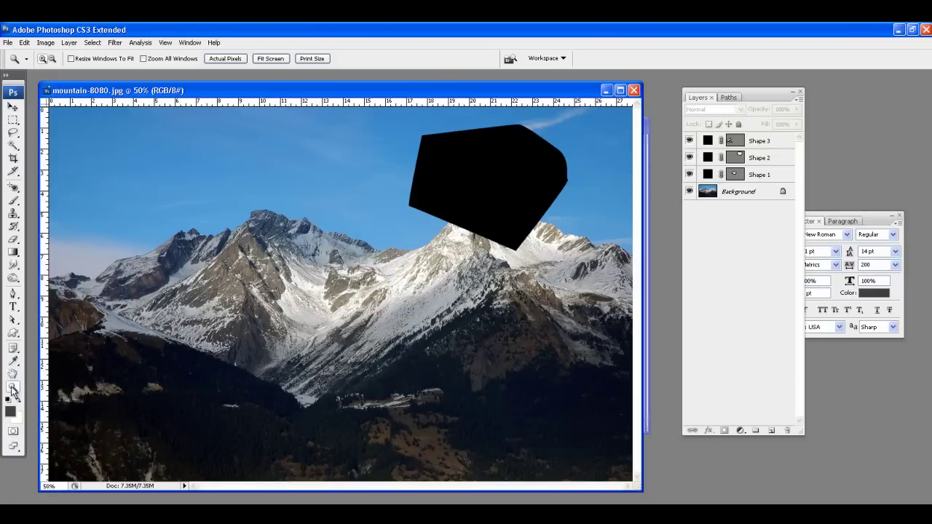
{"action": "left_click_drag", "start_coordinate": [350, 260], "coordinate": [605, 90]}
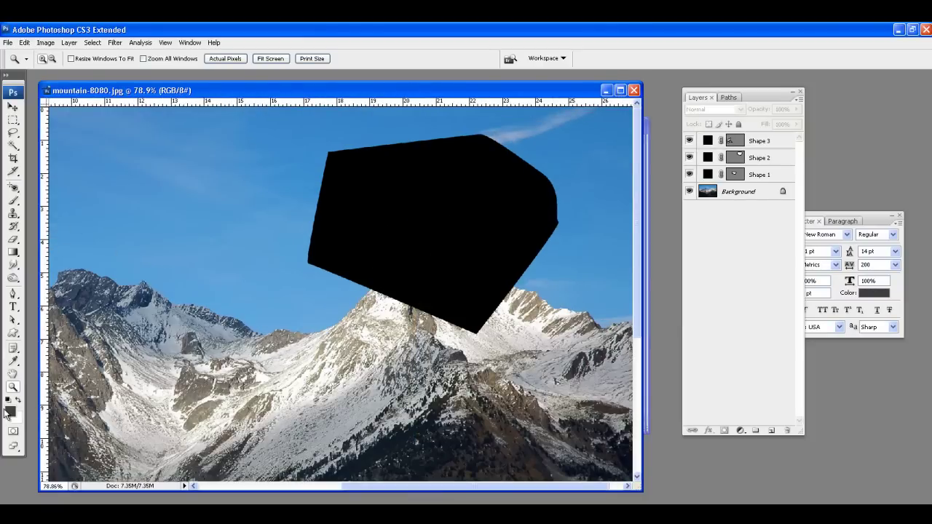
{"action": "left_click", "coordinate": [12, 374]}
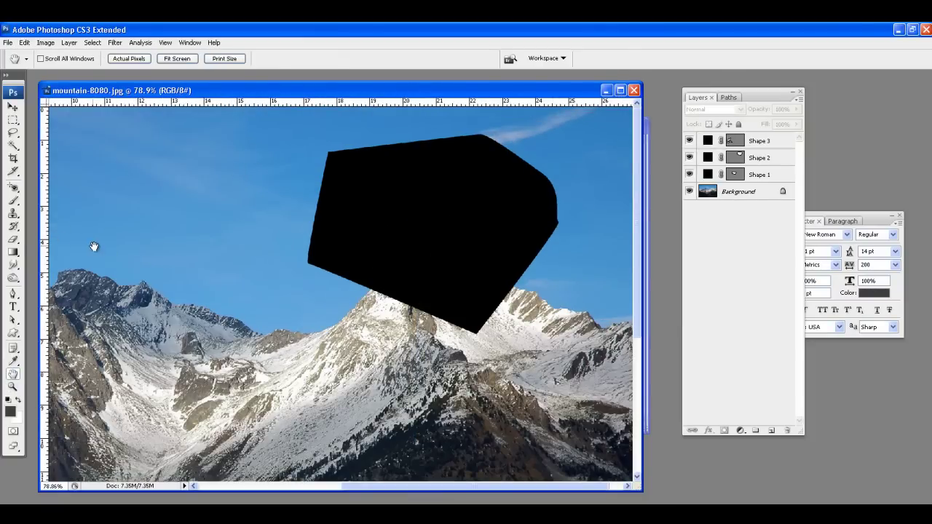
{"action": "left_click_drag", "start_coordinate": [104, 251], "coordinate": [218, 58]}
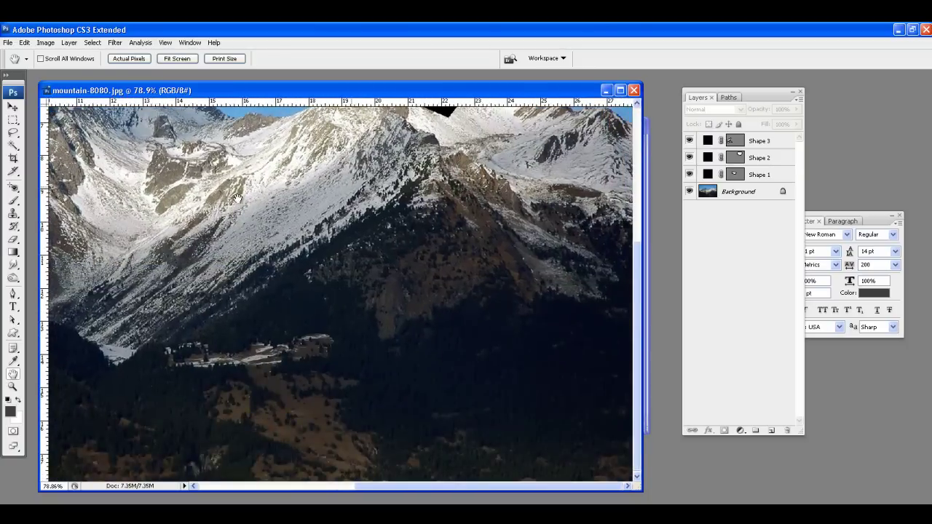
{"action": "left_click_drag", "start_coordinate": [352, 189], "coordinate": [343, 323]}
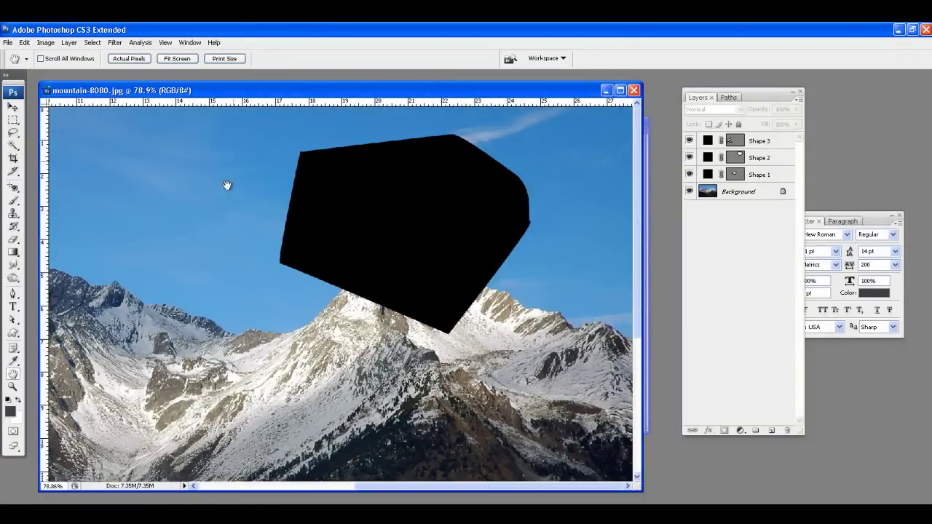
Hide the Shape 1 and Shape 3 layers and shift the Shape 2 polygon slightly down and right with the Move tool.
{"action": "left_click", "coordinate": [13, 108]}
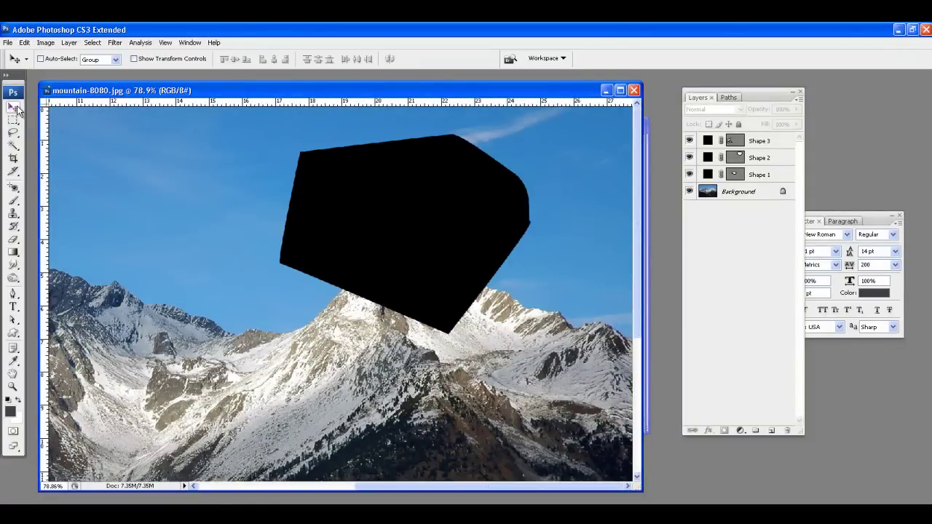
{"action": "left_click", "coordinate": [690, 157], "text": "alt"}
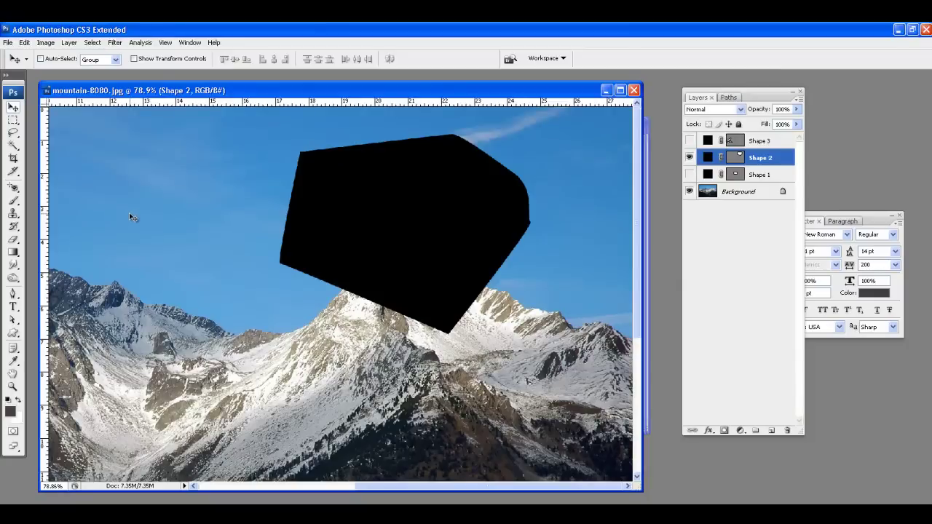
{"action": "left_click_drag", "start_coordinate": [305, 221], "coordinate": [256, 380]}
Pan across the mountain image with the Hand tool and close mountain-8080.jpg without saving its changes.
{"action": "left_click", "coordinate": [13, 374]}
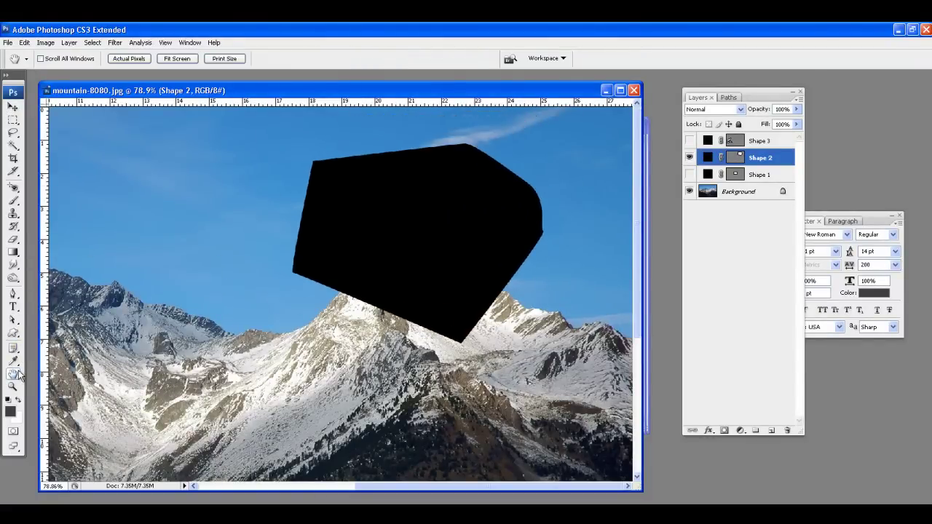
{"action": "left_click_drag", "start_coordinate": [95, 291], "coordinate": [454, 286]}
{"action": "left_click_drag", "start_coordinate": [254, 254], "coordinate": [289, 158]}
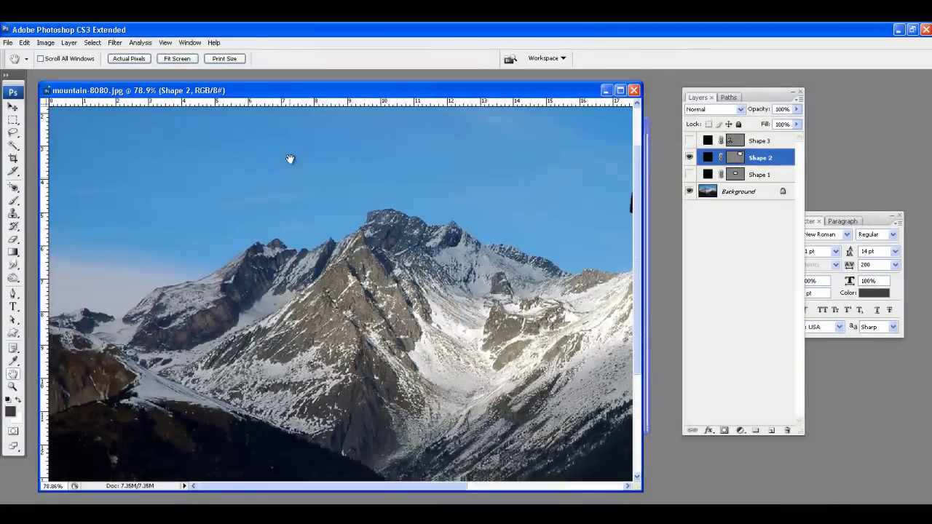
{"action": "left_click_drag", "start_coordinate": [284, 430], "coordinate": [430, 248]}
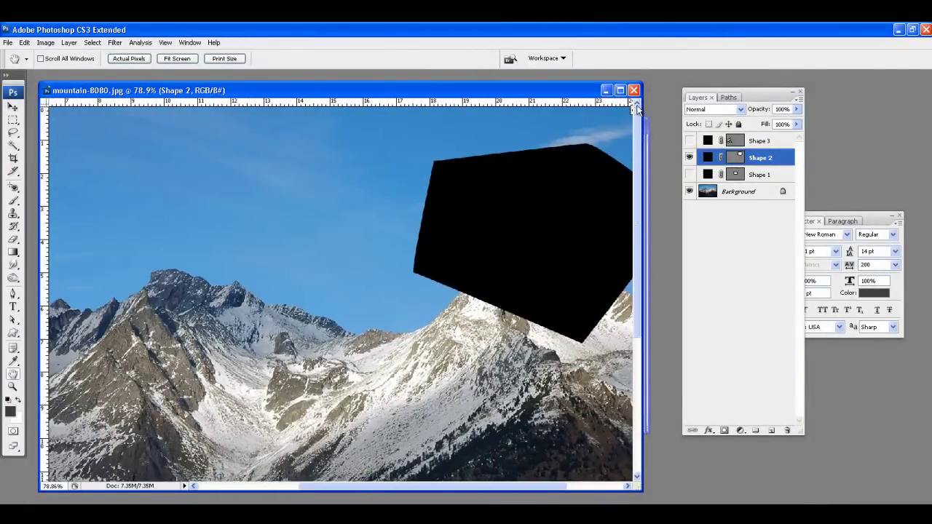
{"action": "left_click", "coordinate": [633, 90]}
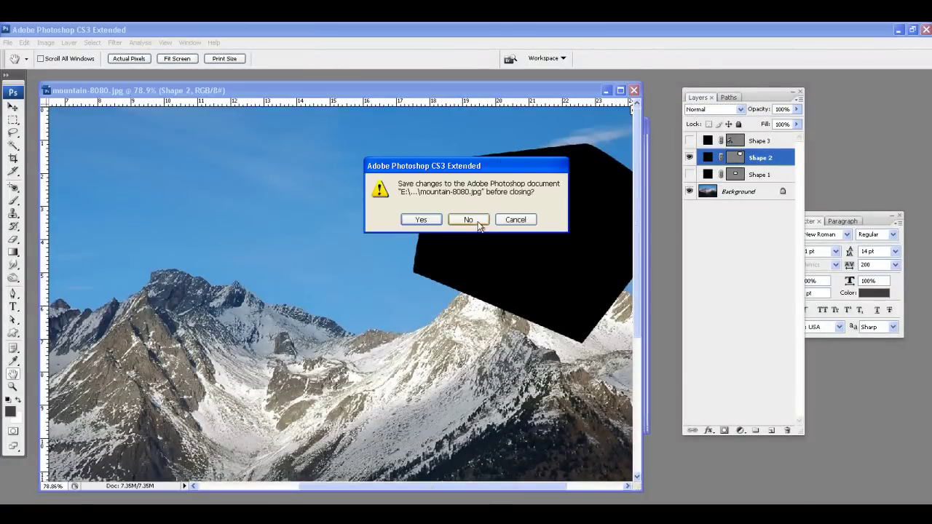
{"action": "left_click", "coordinate": [468, 220]}
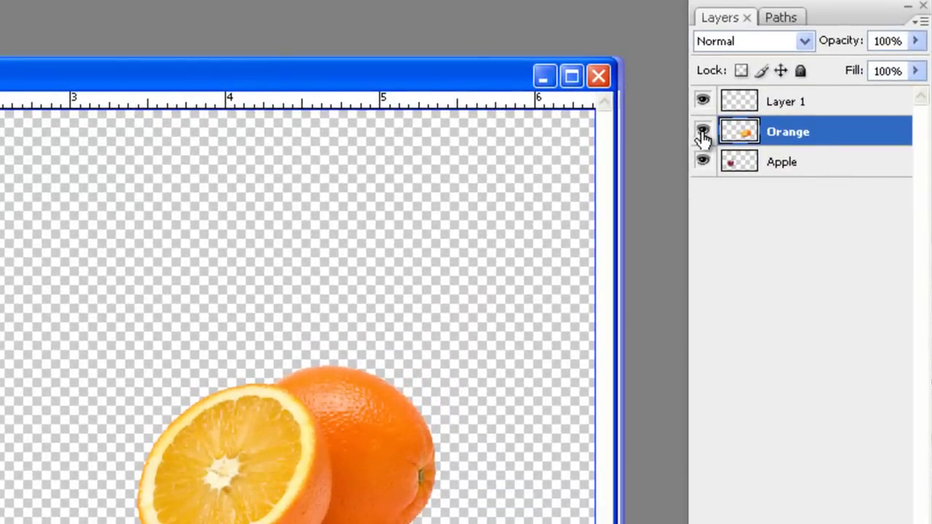
Hide and show the Orange layer and the Apple layer one after the other in Layers Example 2.psd.
{"action": "left_click", "coordinate": [703, 135]}
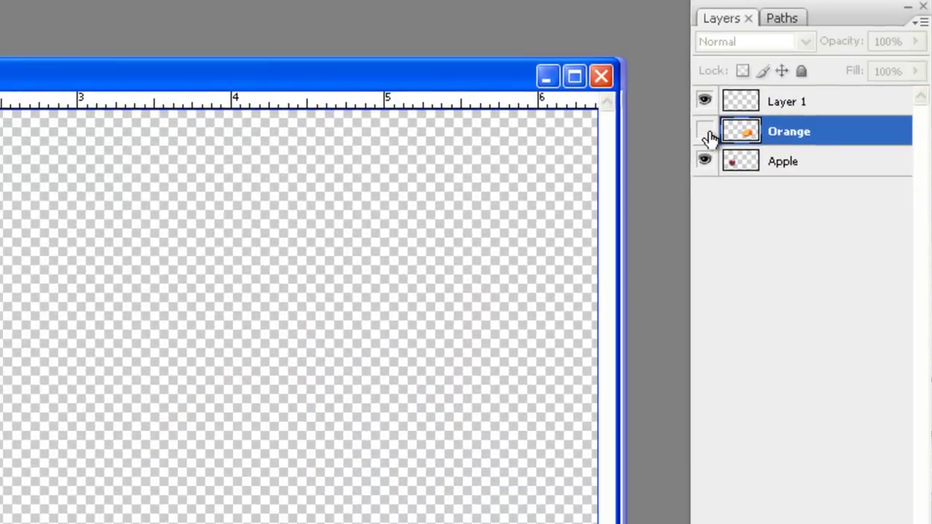
{"action": "left_click", "coordinate": [703, 136]}
{"action": "left_click", "coordinate": [763, 143]}
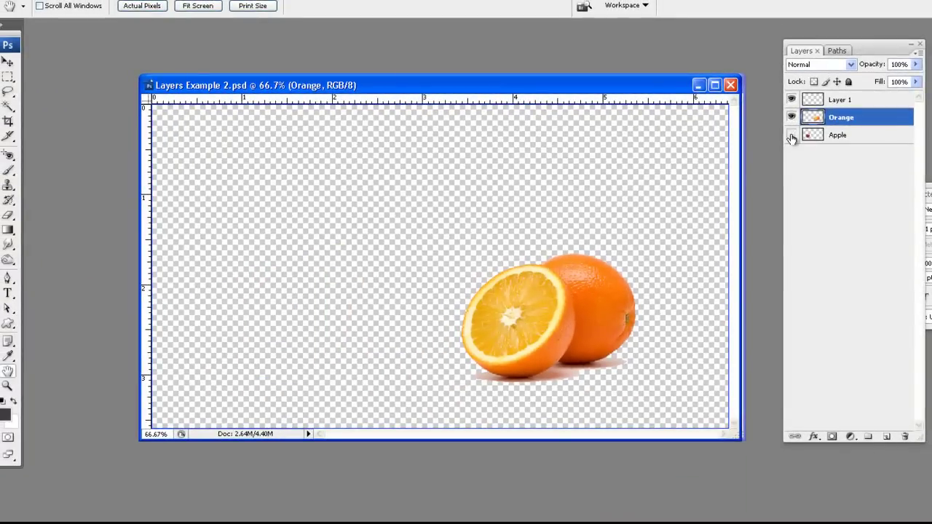
{"action": "left_click", "coordinate": [792, 137]}
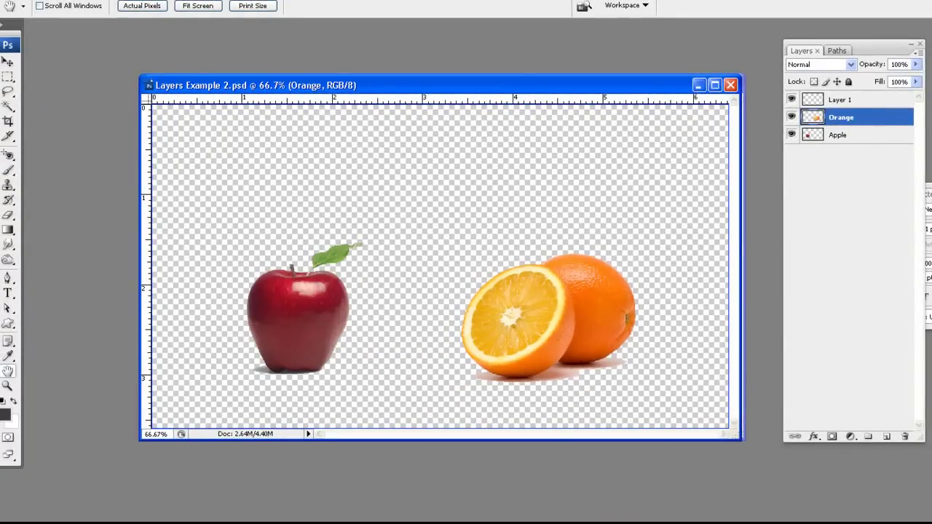
Switch to the Brush tool and set the foreground color to black, #000000.
{"action": "left_click", "coordinate": [8, 171]}
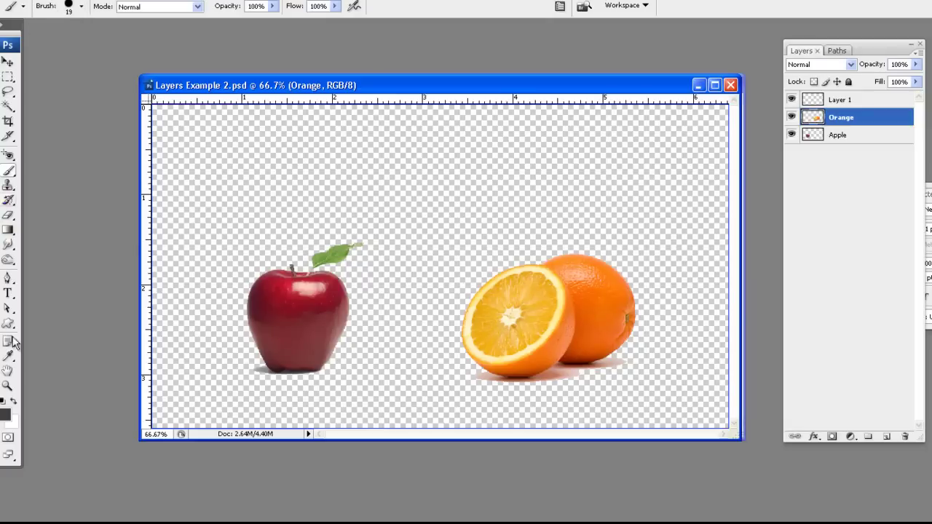
{"action": "left_click", "coordinate": [5, 415]}
{"action": "left_click", "coordinate": [394, 354]}
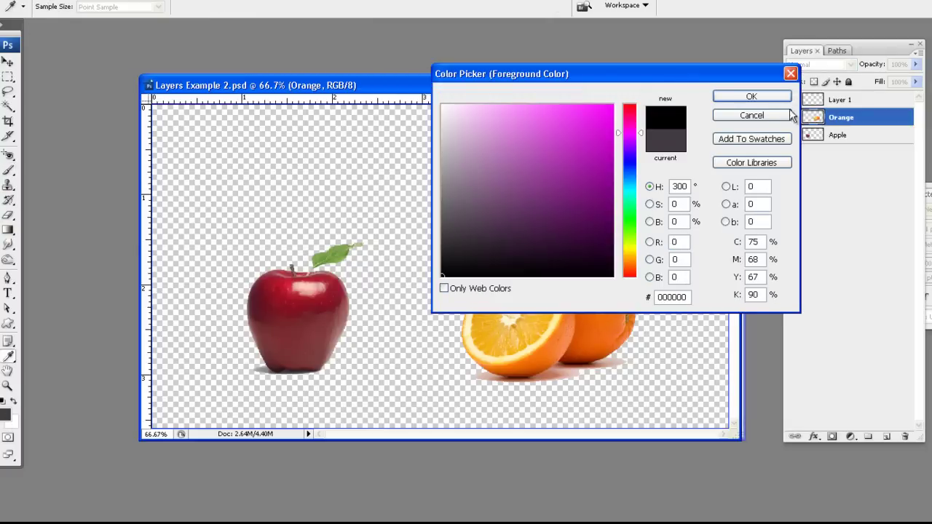
{"action": "left_click", "coordinate": [752, 96]}
Set the brush's blending mode to Saturation and choose the soft 100 px brush tip.
{"action": "left_click", "coordinate": [174, 7]}
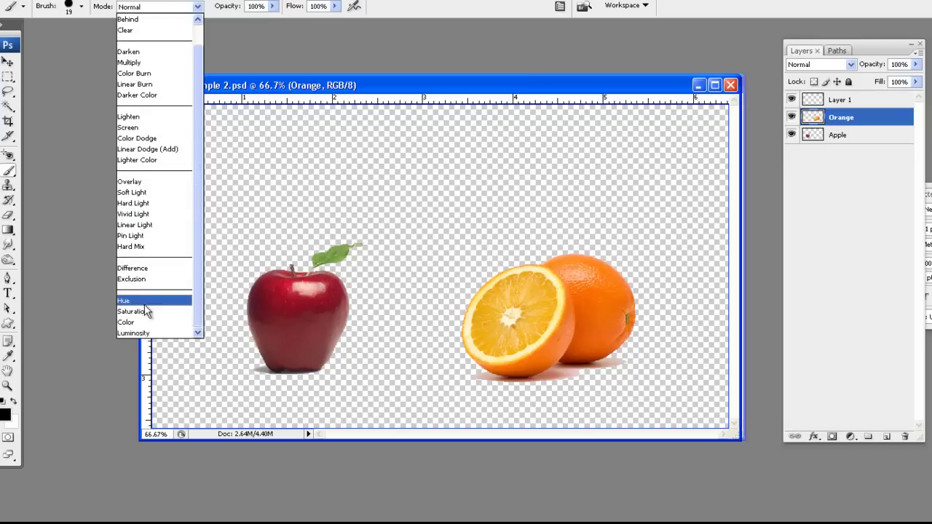
{"action": "left_click", "coordinate": [132, 311]}
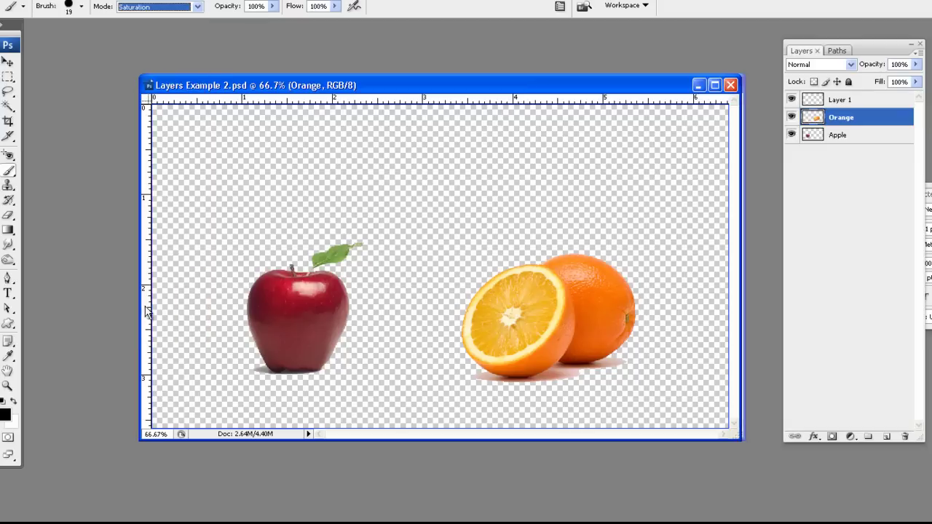
{"action": "left_click", "coordinate": [83, 7]}
{"action": "left_click", "coordinate": [83, 158]}
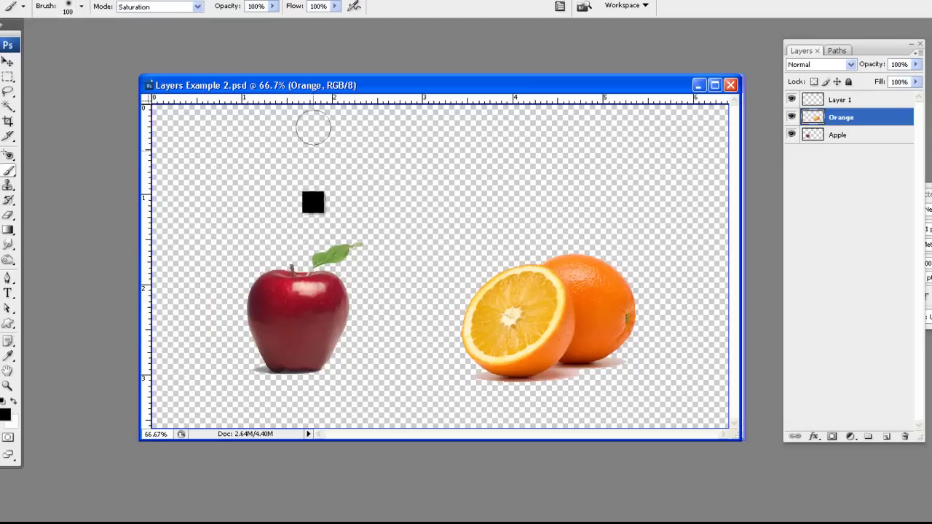
Try painting over the apple and behind the oranges on the Apple layer with the Saturation brush, and undo the painting.
{"action": "key", "text": "alt+bracketleft"}
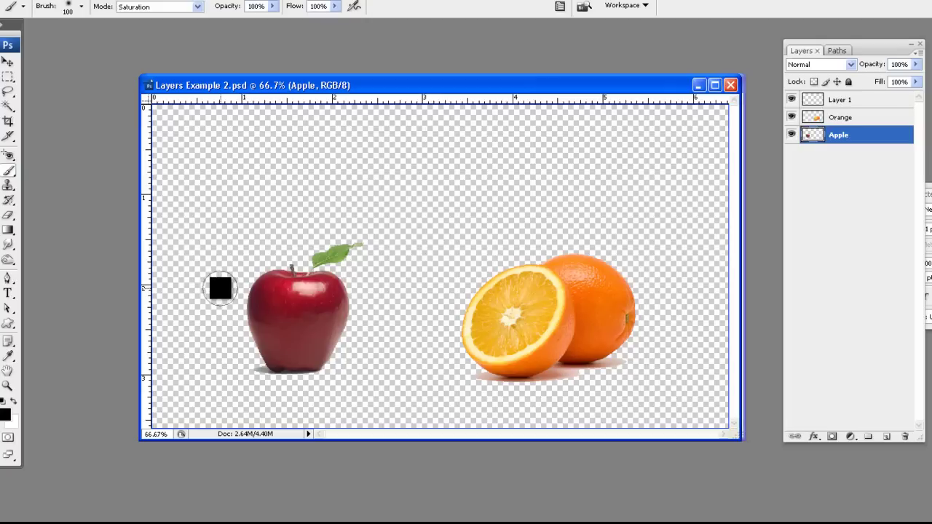
{"action": "mouse_move", "coordinate": [194, 223]}
{"action": "left_mouse_down"}
{"action": "mouse_move", "coordinate": [377, 241]}
{"action": "mouse_move", "coordinate": [250, 269]}
{"action": "mouse_move", "coordinate": [397, 271]}
{"action": "mouse_move", "coordinate": [231, 299]}
{"action": "mouse_move", "coordinate": [372, 303]}
{"action": "mouse_move", "coordinate": [243, 323]}
{"action": "mouse_move", "coordinate": [380, 333]}
{"action": "mouse_move", "coordinate": [326, 356]}
{"action": "mouse_move", "coordinate": [264, 361]}
{"action": "mouse_move", "coordinate": [317, 368]}
{"action": "mouse_move", "coordinate": [597, 313]}
{"action": "mouse_move", "coordinate": [679, 316]}
{"action": "mouse_move", "coordinate": [649, 348]}
{"action": "mouse_move", "coordinate": [442, 343]}
{"action": "mouse_move", "coordinate": [468, 326]}
{"action": "mouse_move", "coordinate": [531, 376]}
{"action": "mouse_move", "coordinate": [527, 363]}
{"action": "mouse_move", "coordinate": [652, 356]}
{"action": "mouse_move", "coordinate": [647, 325]}
{"action": "mouse_move", "coordinate": [592, 283]}
{"action": "mouse_move", "coordinate": [493, 285]}
{"action": "mouse_move", "coordinate": [543, 289]}
{"action": "mouse_move", "coordinate": [445, 269]}
{"action": "mouse_move", "coordinate": [394, 307]}
{"action": "mouse_move", "coordinate": [350, 333]}
{"action": "left_mouse_up"}
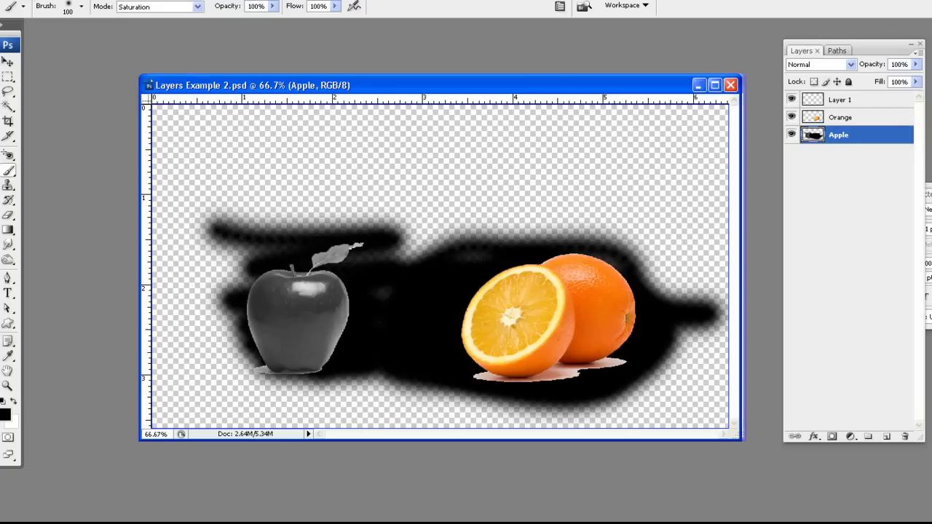
{"action": "left_click", "coordinate": [32, 3]}
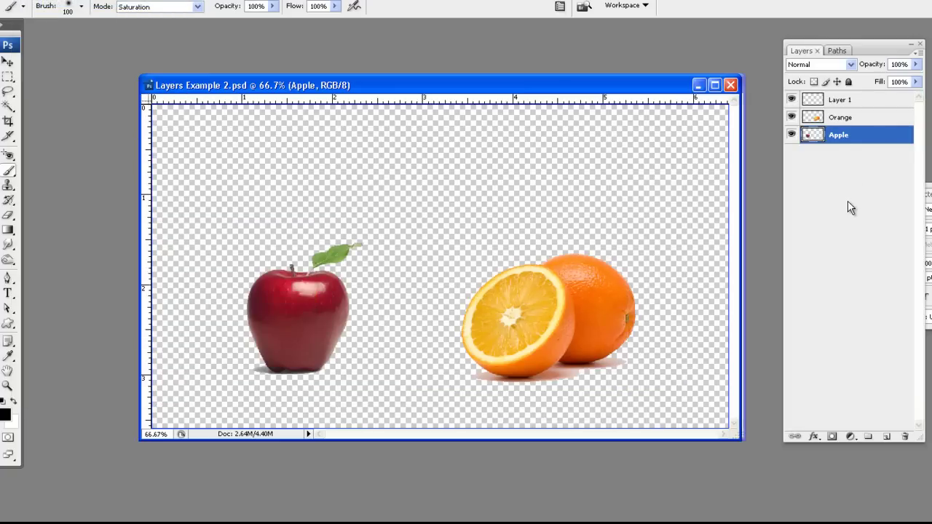
Switch to the Move tool and try moving the apple behind the oranges on the Apple layer.
{"action": "left_click", "coordinate": [8, 62]}
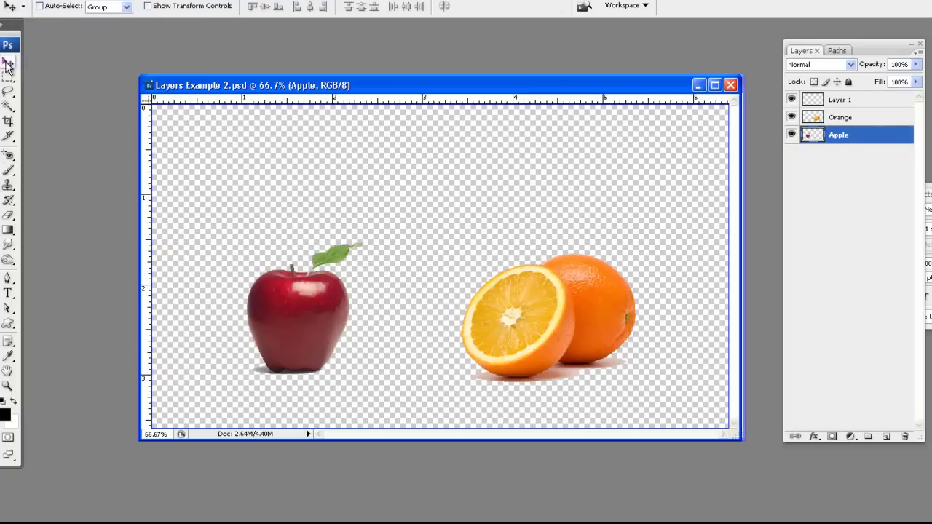
{"action": "left_click_drag", "start_coordinate": [318, 317], "coordinate": [525, 307]}
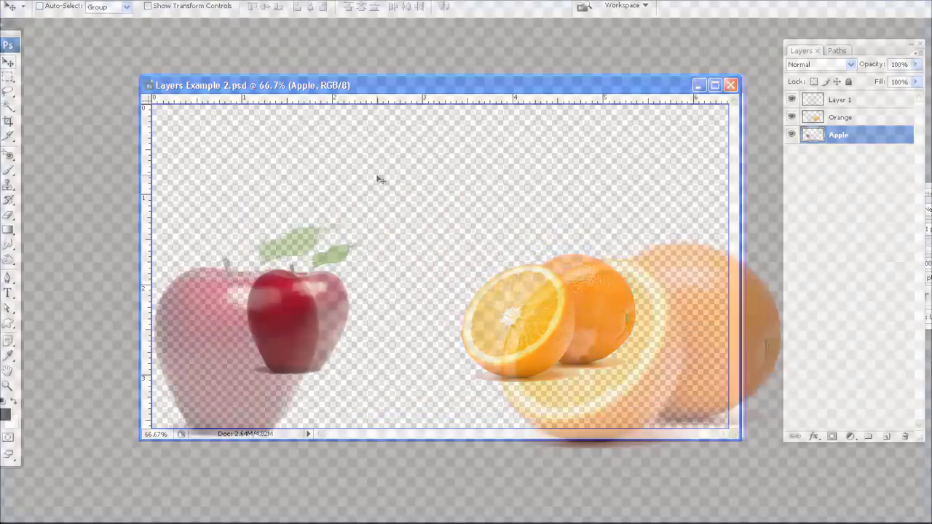
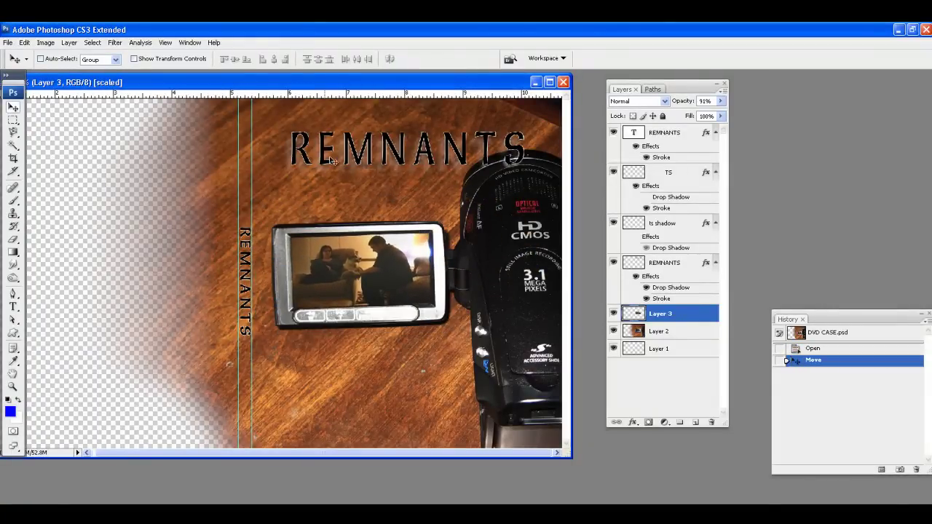
Select the REMNANTS text layer in DVD CASE.psd and reposition the title on the spine.
{"action": "left_click", "coordinate": [675, 135]}
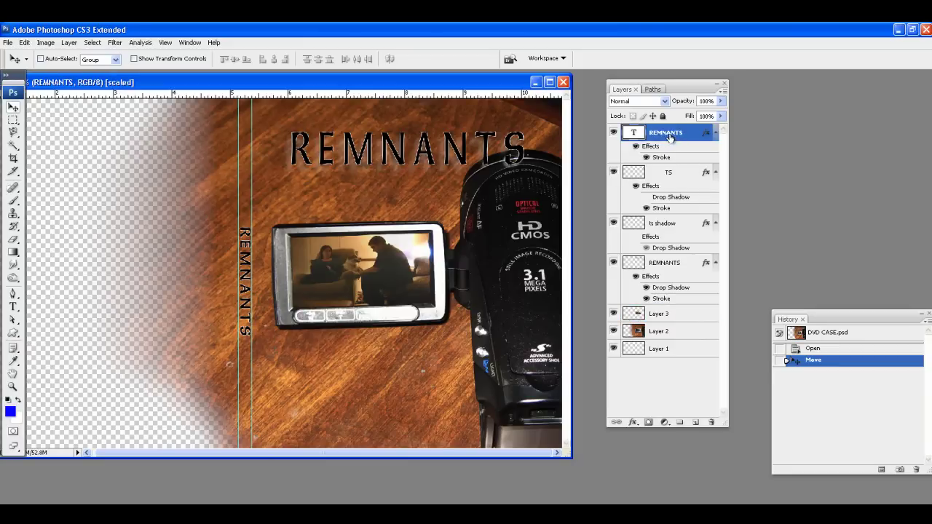
{"action": "key", "text": "shift+Up"}
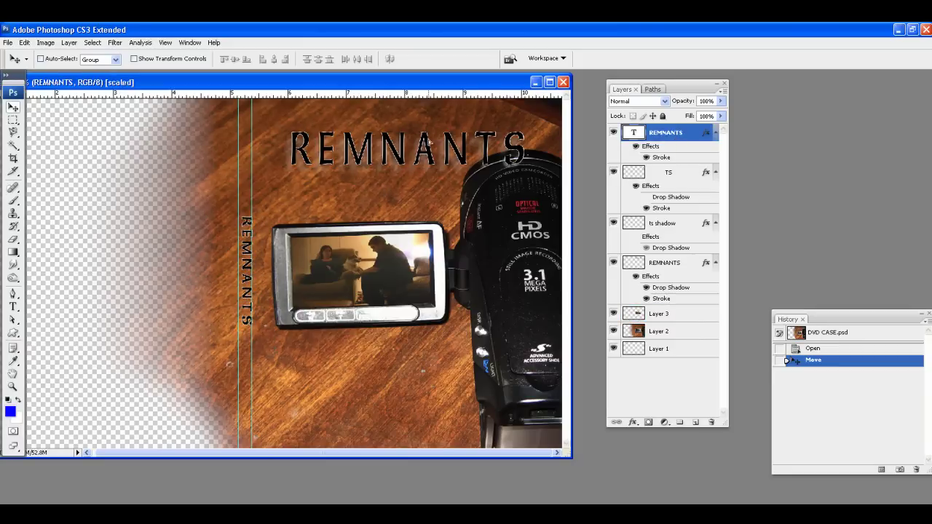
{"action": "mouse_move", "coordinate": [430, 142]}
{"action": "left_mouse_down"}
{"action": "mouse_move", "coordinate": [393, 140]}
{"action": "mouse_move", "coordinate": [433, 146]}
{"action": "mouse_move", "coordinate": [412, 153]}
{"action": "mouse_move", "coordinate": [425, 153]}
{"action": "left_mouse_up"}
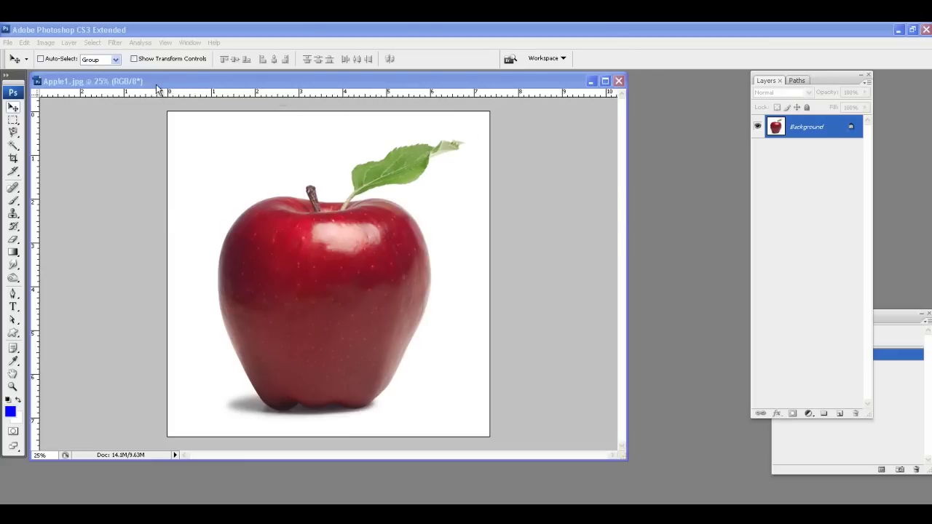
Open lawn.dead_.patch2_ from the PS Tutorials folder alongside Apple1.jpg.
{"action": "left_click_drag", "start_coordinate": [164, 86], "coordinate": [205, 89]}
{"action": "left_click", "coordinate": [7, 42]}
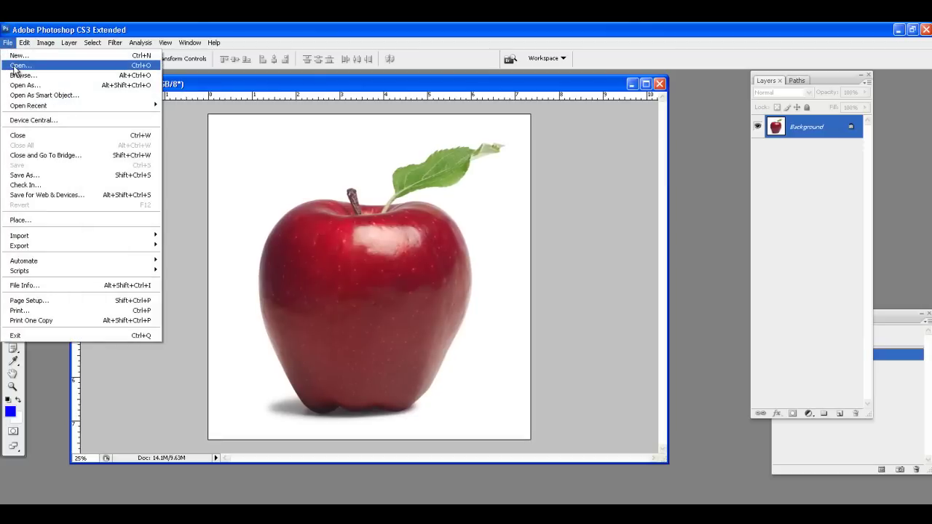
{"action": "left_click", "coordinate": [21, 66]}
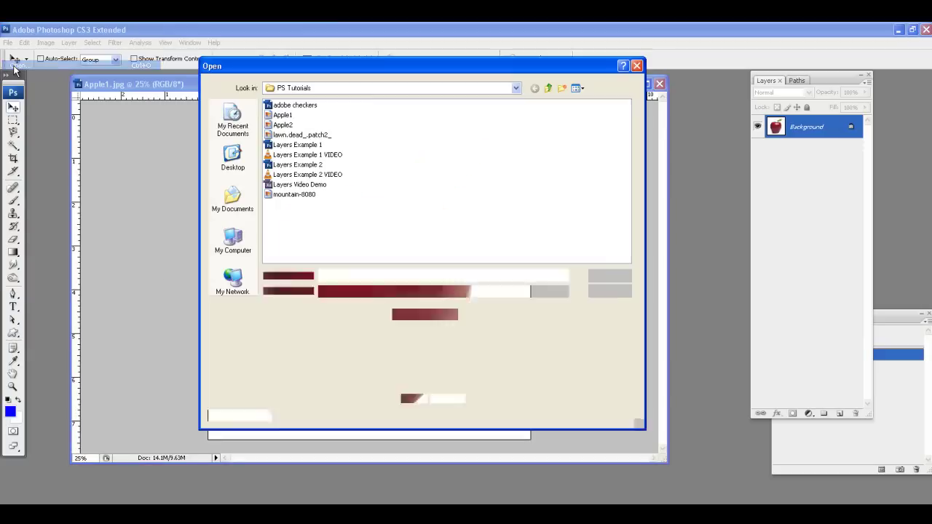
{"action": "double_click", "coordinate": [289, 134]}
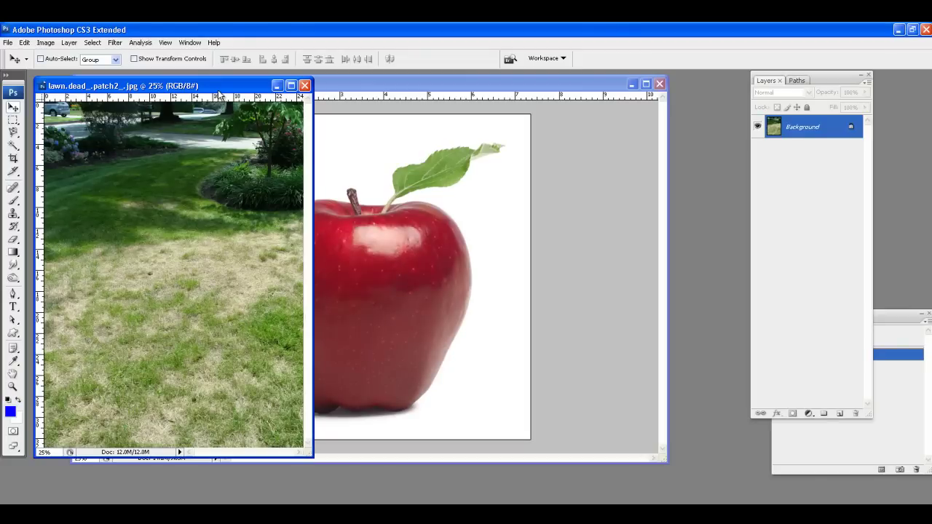
Copy the lawn photo into Apple1.jpg as a new layer and close the original lawn file.
{"action": "left_click_drag", "start_coordinate": [222, 284], "coordinate": [431, 250]}
{"action": "left_click", "coordinate": [62, 84]}
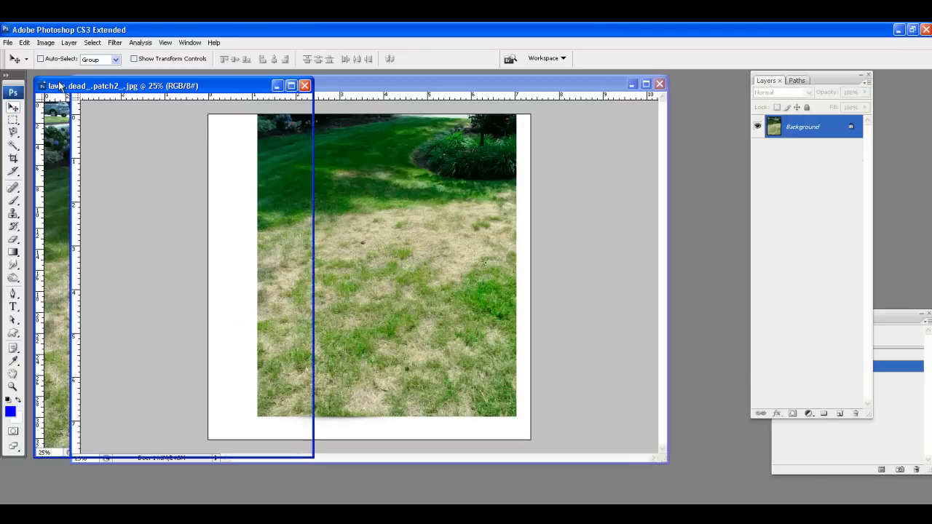
{"action": "left_click", "coordinate": [308, 86]}
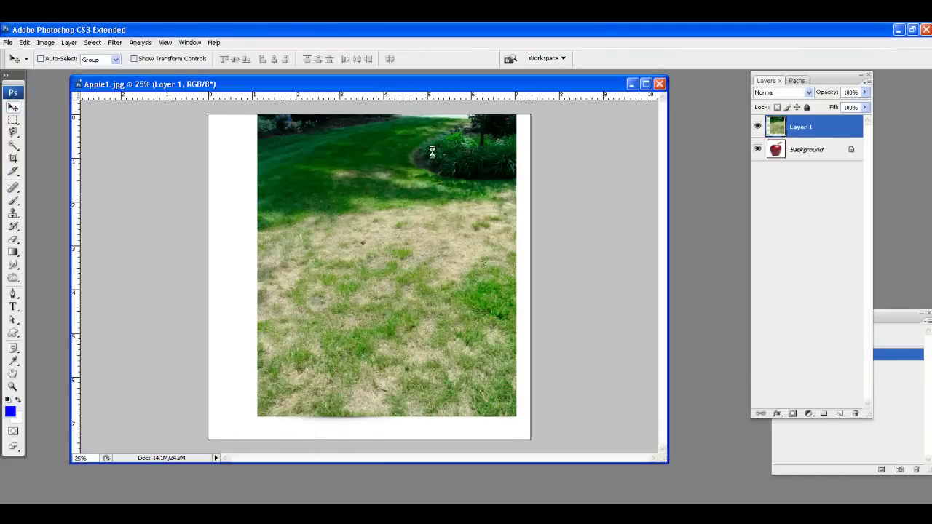
Convert the Background into a regular layer named apple and rename Layer 1 as lawn.
{"action": "double_click", "coordinate": [811, 153]}
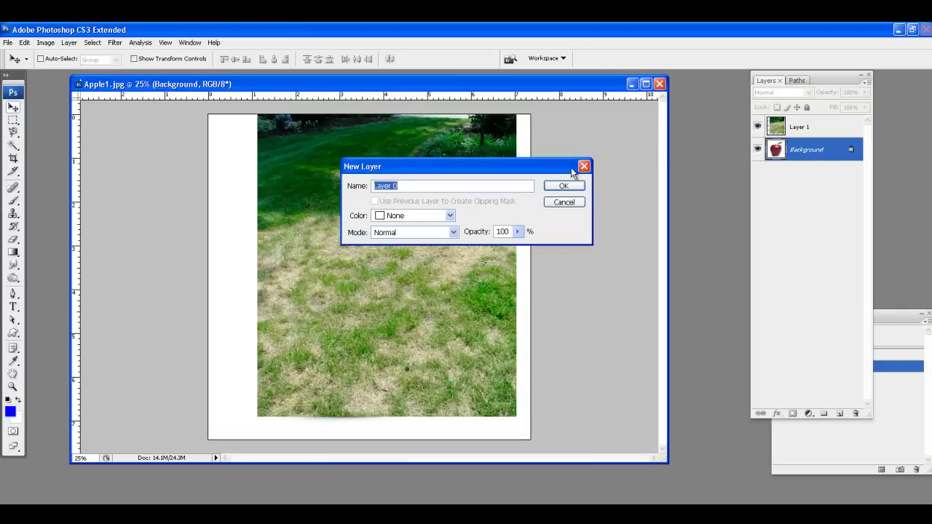
{"action": "type", "text": "apple"}
{"action": "key", "text": "Return"}
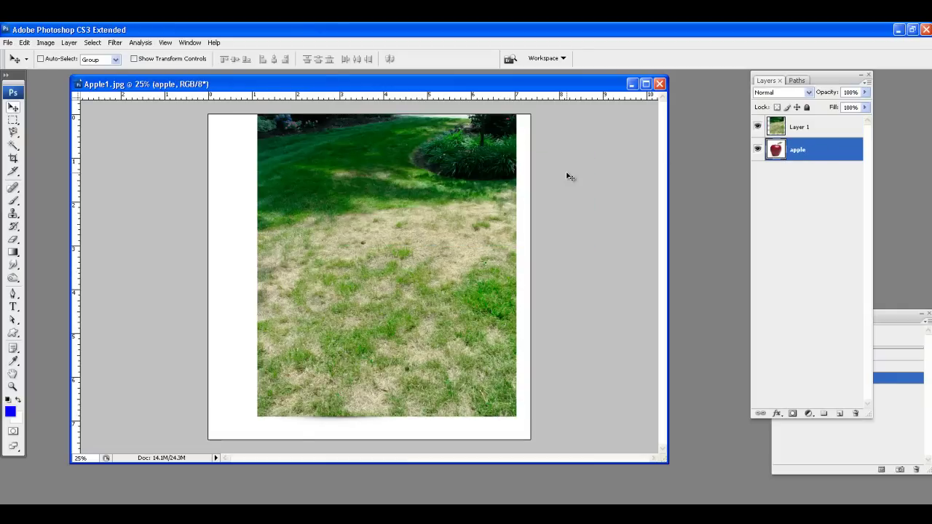
{"action": "double_click", "coordinate": [805, 129]}
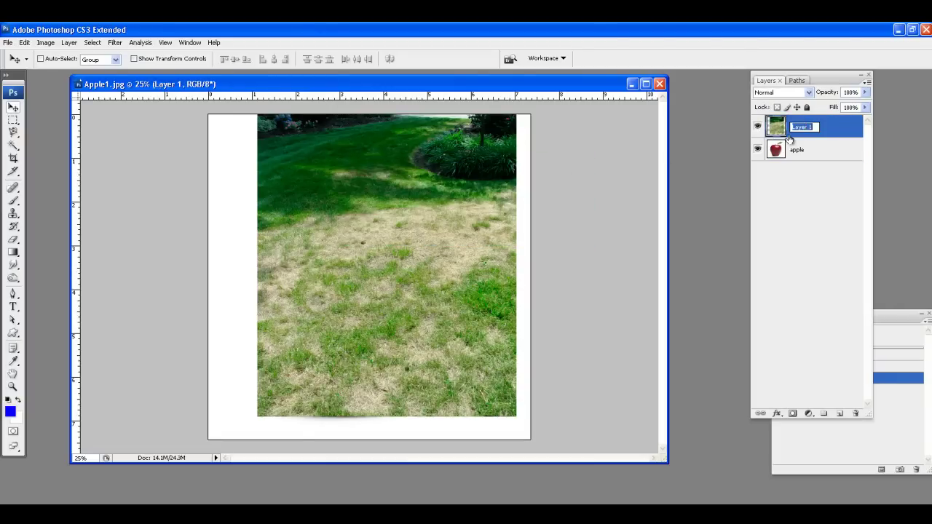
{"action": "type", "text": "lawn"}
{"action": "key", "text": "Return"}
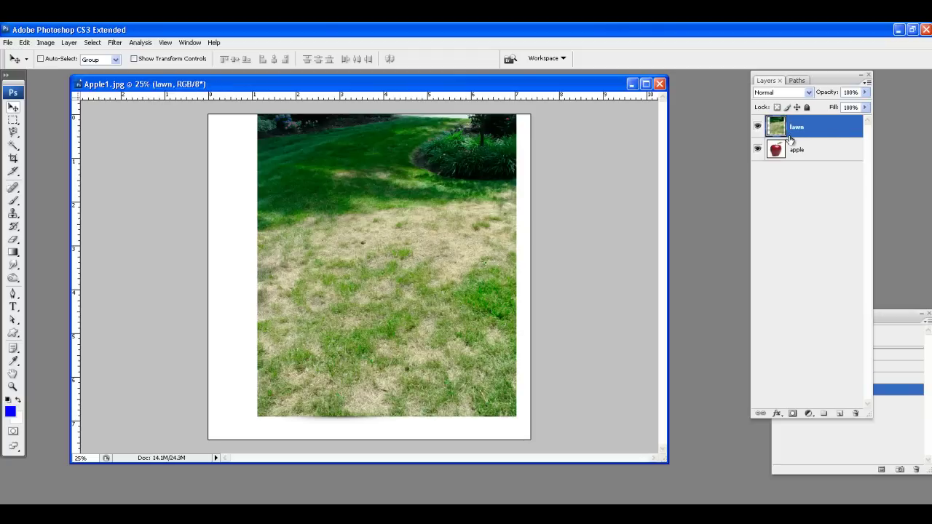
Place the apple layer above the lawn layer and delete its white background with a Magic Wand selection, leaving nothing selected.
{"action": "left_click_drag", "start_coordinate": [808, 150], "coordinate": [801, 131]}
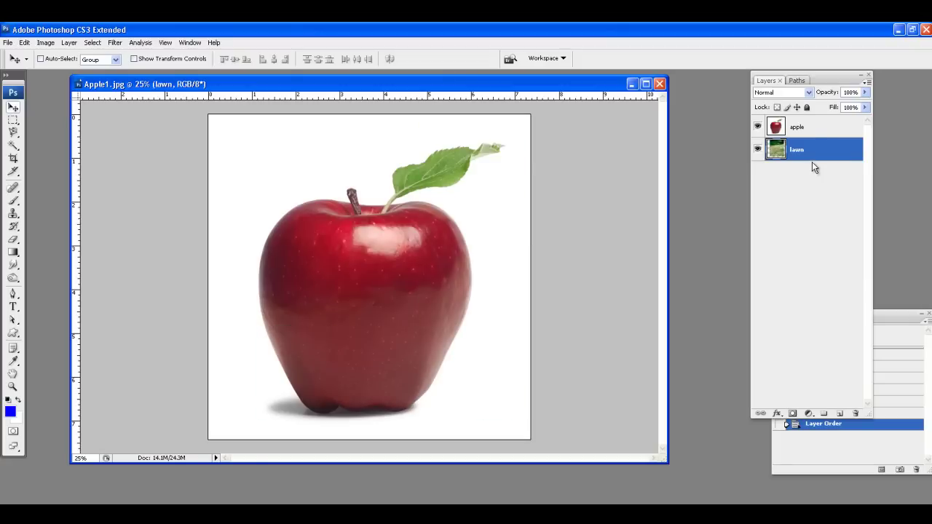
{"action": "left_click", "coordinate": [810, 132]}
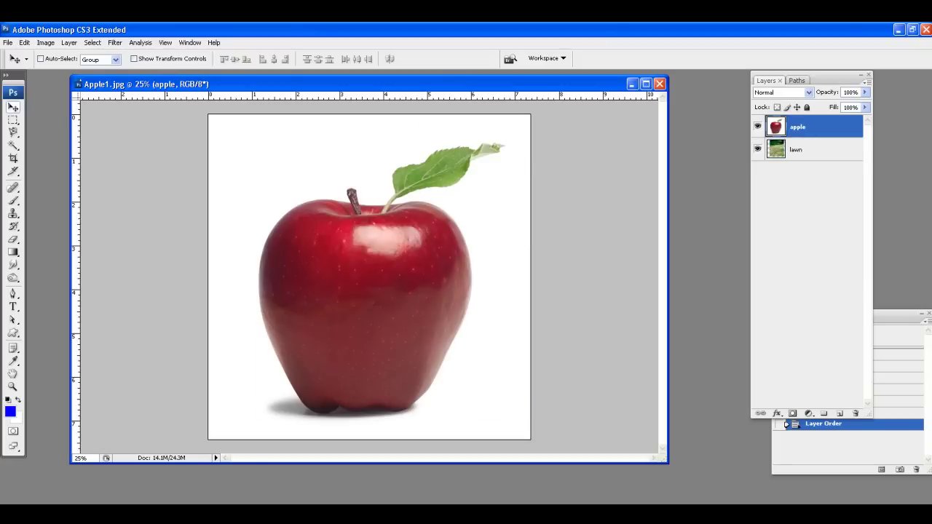
{"action": "left_click", "coordinate": [13, 145]}
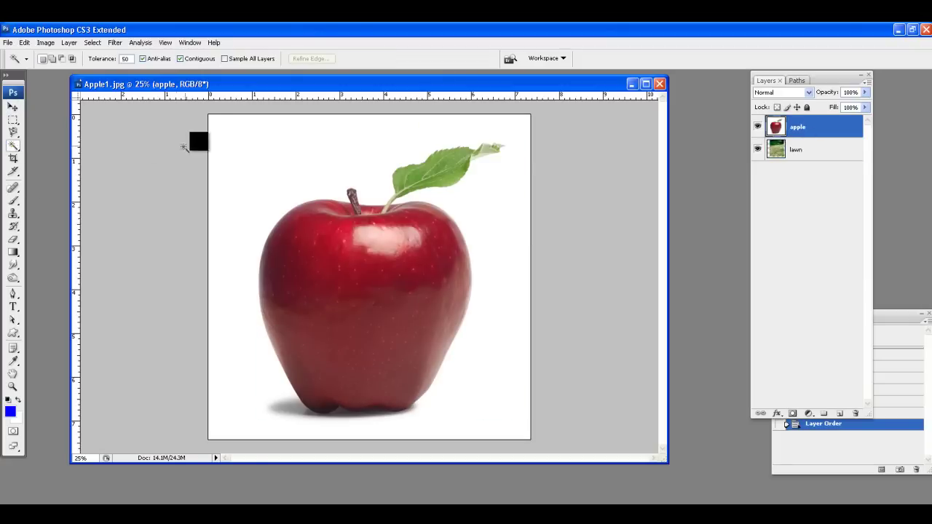
{"action": "left_click", "coordinate": [275, 161]}
{"action": "key", "text": "Delete"}
{"action": "left_click", "coordinate": [92, 42]}
{"action": "left_click", "coordinate": [102, 64]}
Move the lawn layer into the canvas's lower-left corner and the apple layer to the canvas's lower right.
{"action": "left_click", "coordinate": [14, 107]}
{"action": "left_click_drag", "start_coordinate": [387, 306], "coordinate": [429, 257]}
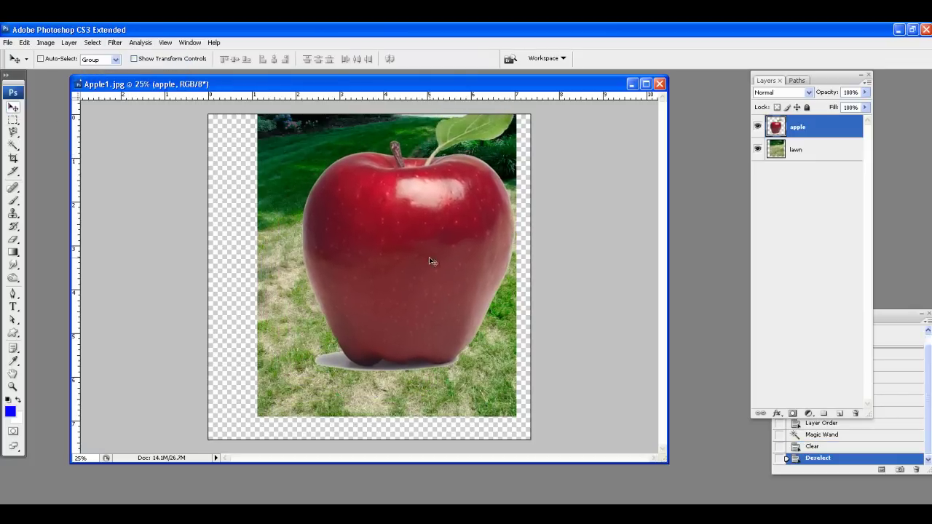
{"action": "left_click", "coordinate": [823, 152]}
{"action": "left_click_drag", "start_coordinate": [351, 156], "coordinate": [302, 183]}
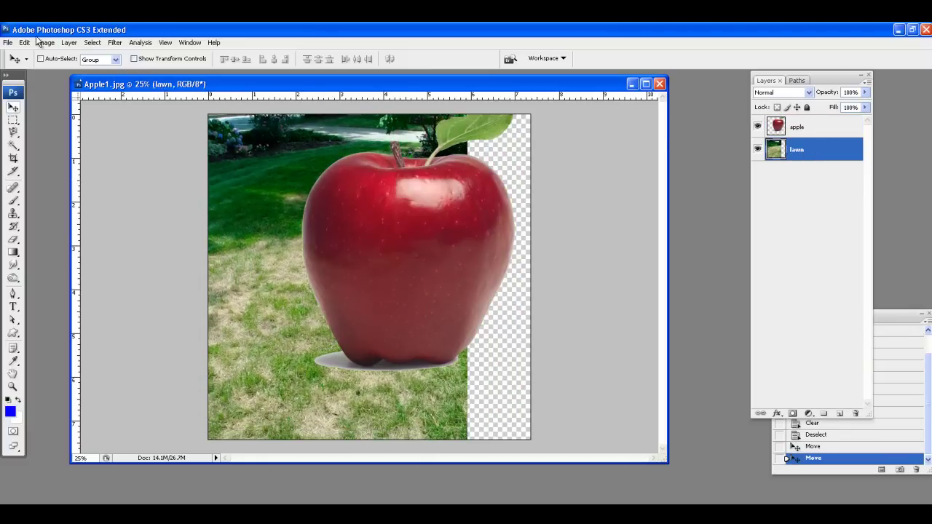
{"action": "left_click", "coordinate": [841, 129]}
{"action": "left_click_drag", "start_coordinate": [440, 199], "coordinate": [464, 259]}
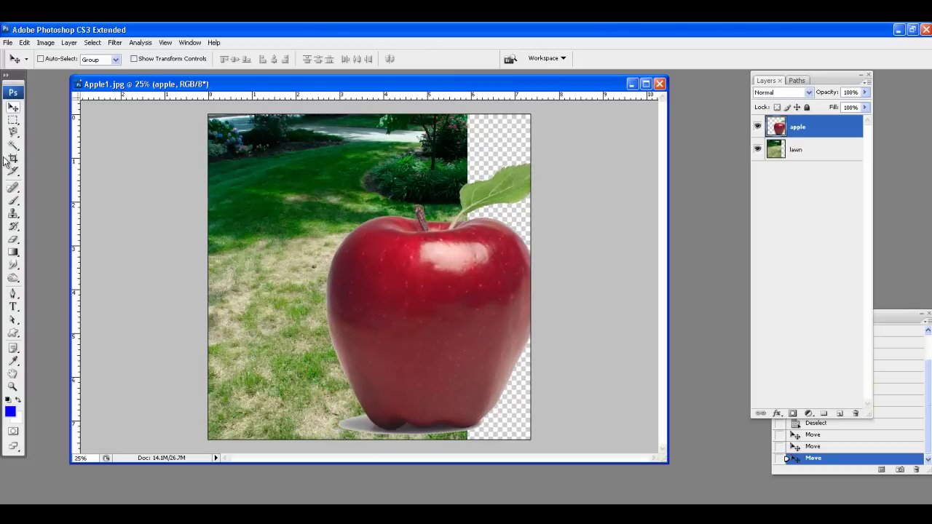
Switch to the Brush tool with Overlay blending mode and keep blue, #0006f9, as the foreground color.
{"action": "left_click", "coordinate": [14, 201]}
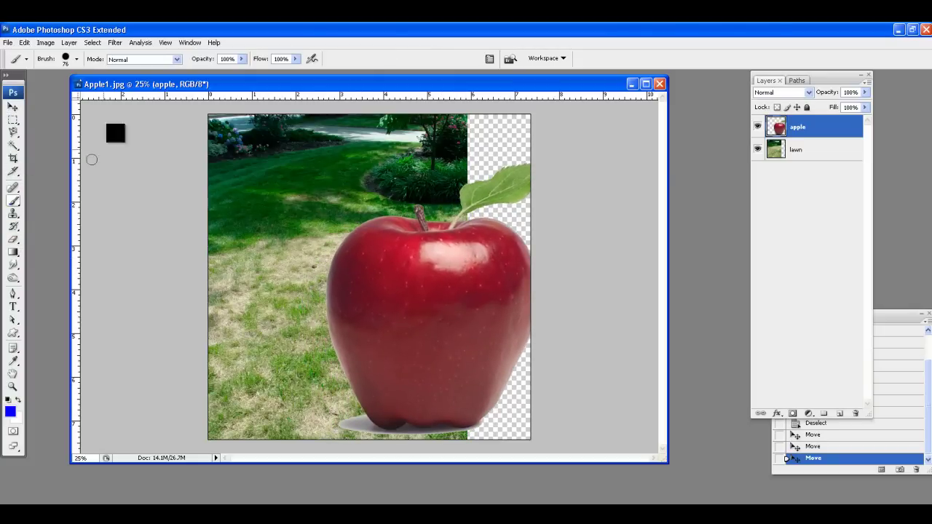
{"action": "left_click", "coordinate": [151, 61]}
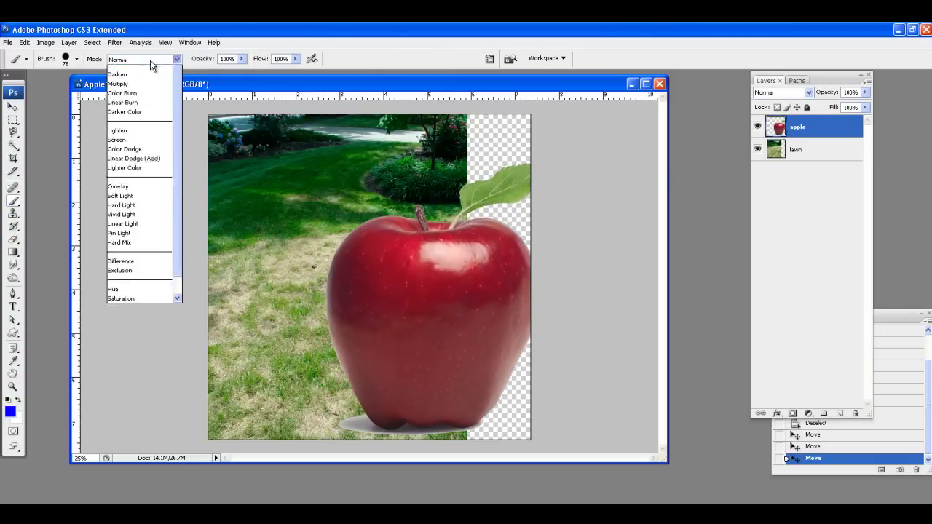
{"action": "left_click", "coordinate": [125, 238]}
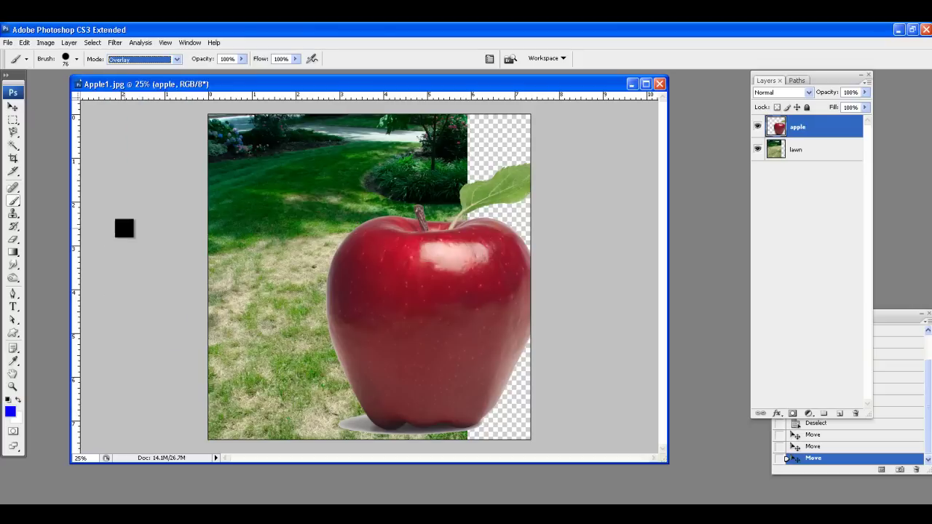
{"action": "left_click", "coordinate": [11, 413]}
{"action": "left_click", "coordinate": [464, 152]}
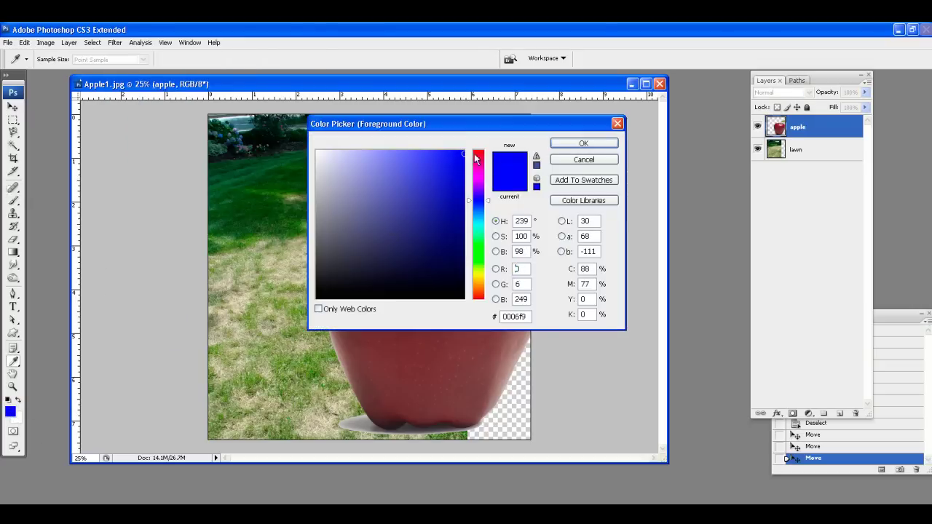
{"action": "left_click", "coordinate": [561, 143]}
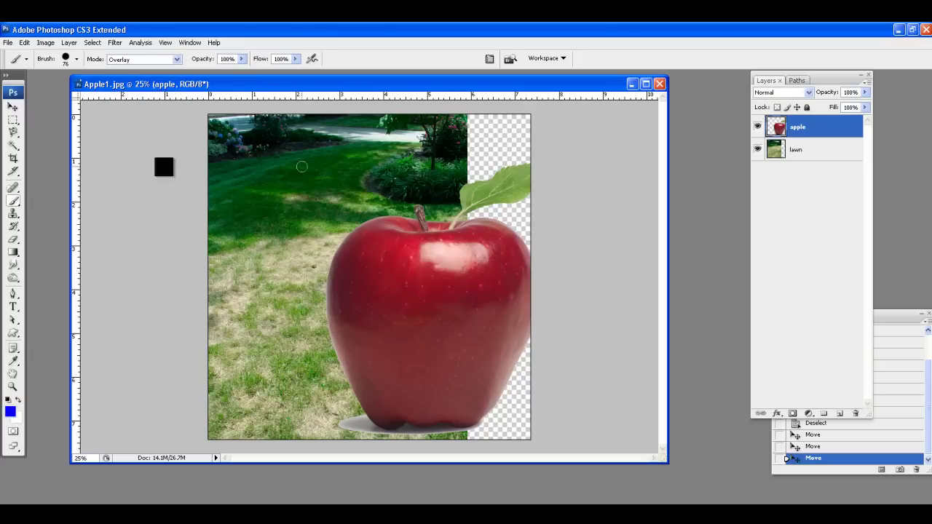
Set the brush opacity to 51% and paint blue across the lawn layer behind the apple.
{"action": "left_click", "coordinate": [241, 59]}
{"action": "left_click_drag", "start_coordinate": [242, 70], "coordinate": [214, 73]}
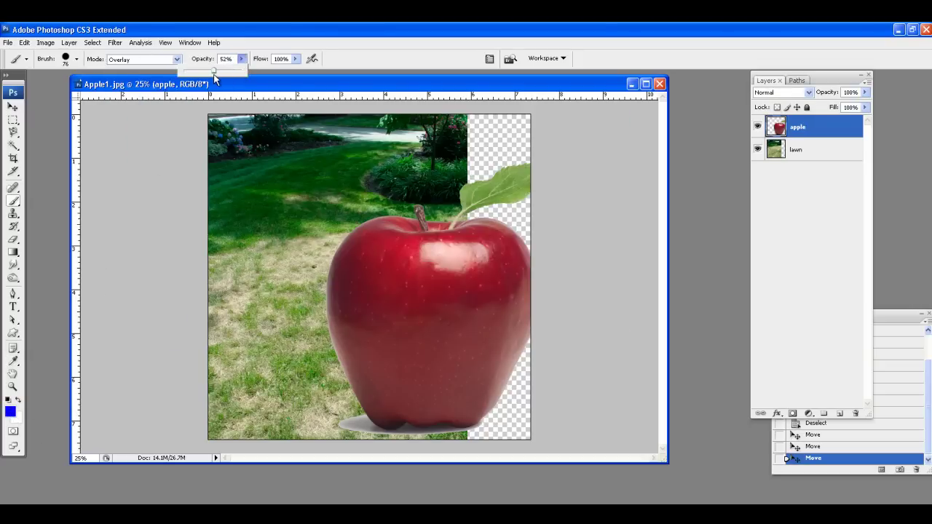
{"action": "left_click", "coordinate": [806, 194]}
{"action": "left_click", "coordinate": [804, 150]}
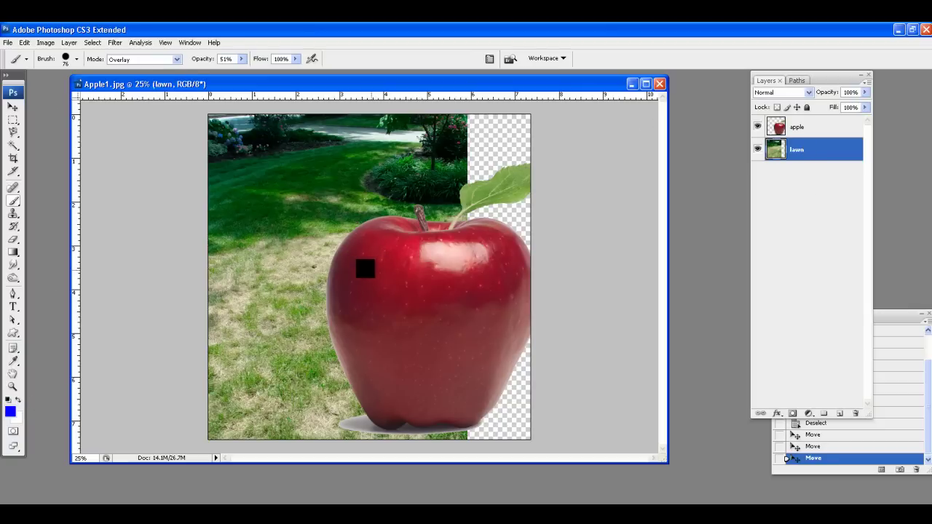
{"action": "left_click_drag", "start_coordinate": [348, 244], "coordinate": [283, 286]}
{"action": "mouse_move", "coordinate": [462, 175]}
{"action": "left_mouse_down"}
{"action": "mouse_move", "coordinate": [494, 197]}
{"action": "mouse_move", "coordinate": [247, 358]}
{"action": "mouse_move", "coordinate": [393, 350]}
{"action": "mouse_move", "coordinate": [491, 367]}
{"action": "mouse_move", "coordinate": [412, 328]}
{"action": "mouse_move", "coordinate": [377, 279]}
{"action": "mouse_move", "coordinate": [343, 283]}
{"action": "mouse_move", "coordinate": [441, 226]}
{"action": "mouse_move", "coordinate": [219, 280]}
{"action": "mouse_move", "coordinate": [367, 198]}
{"action": "mouse_move", "coordinate": [466, 213]}
{"action": "mouse_move", "coordinate": [370, 272]}
{"action": "mouse_move", "coordinate": [344, 416]}
{"action": "mouse_move", "coordinate": [354, 433]}
{"action": "mouse_move", "coordinate": [474, 443]}
{"action": "mouse_move", "coordinate": [328, 189]}
{"action": "left_mouse_up"}
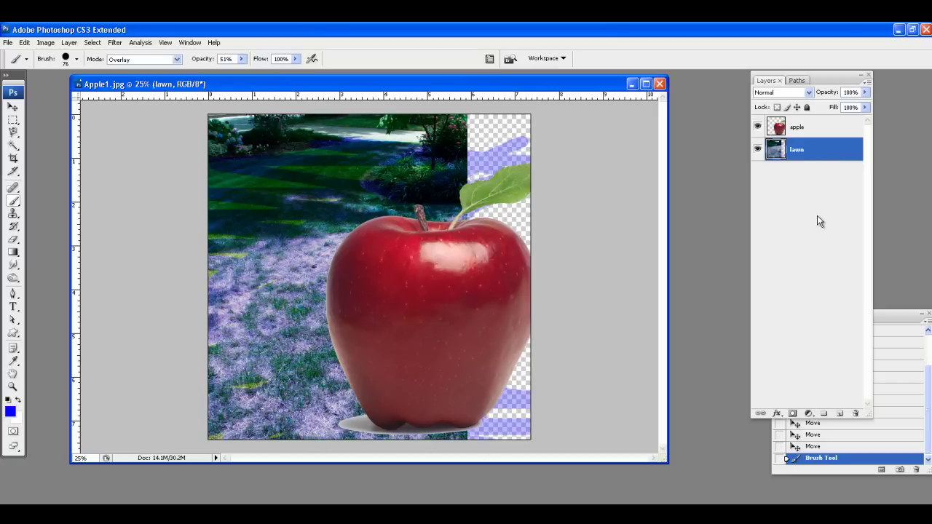
Select the apple layer and set the foreground color to orange-yellow, #fabc00.
{"action": "left_click", "coordinate": [816, 131]}
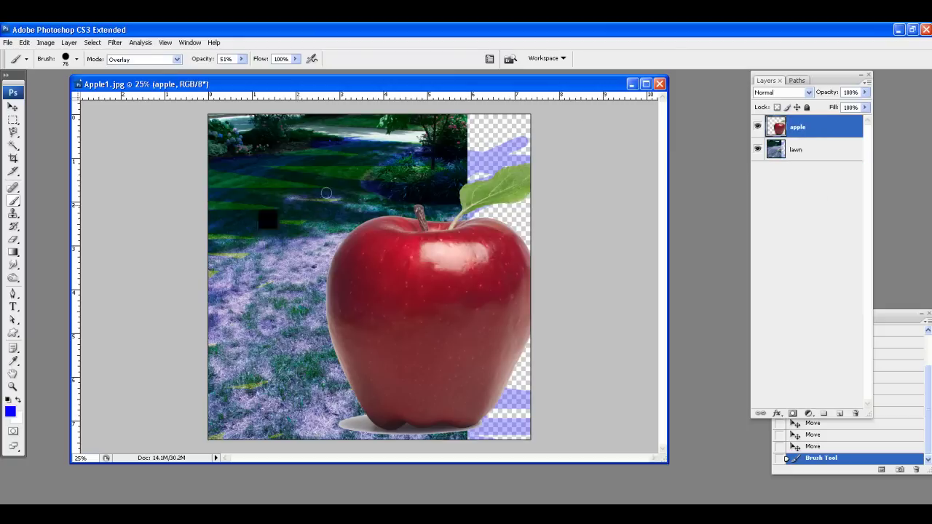
{"action": "left_click", "coordinate": [12, 412]}
{"action": "left_click_drag", "start_coordinate": [479, 275], "coordinate": [478, 280]}
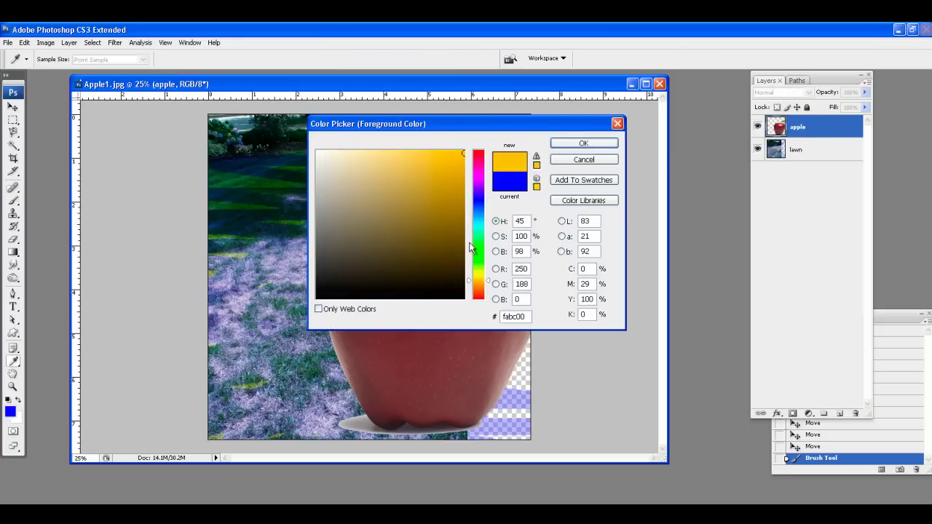
{"action": "left_click", "coordinate": [577, 144]}
Set the brush diameter to 246 px and paint over the apple and the area around it on the apple layer.
{"action": "left_click", "coordinate": [77, 60]}
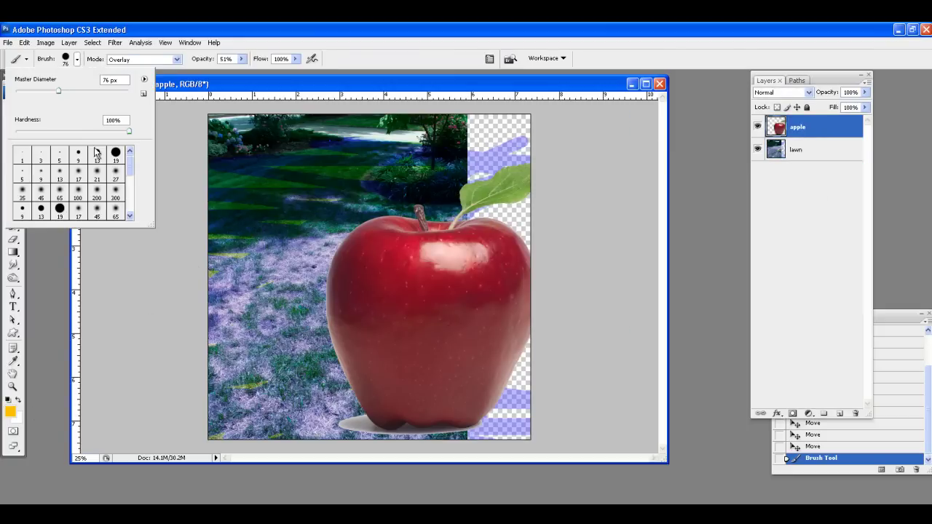
{"action": "left_click_drag", "start_coordinate": [66, 93], "coordinate": [74, 92]}
{"action": "left_click", "coordinate": [242, 90]}
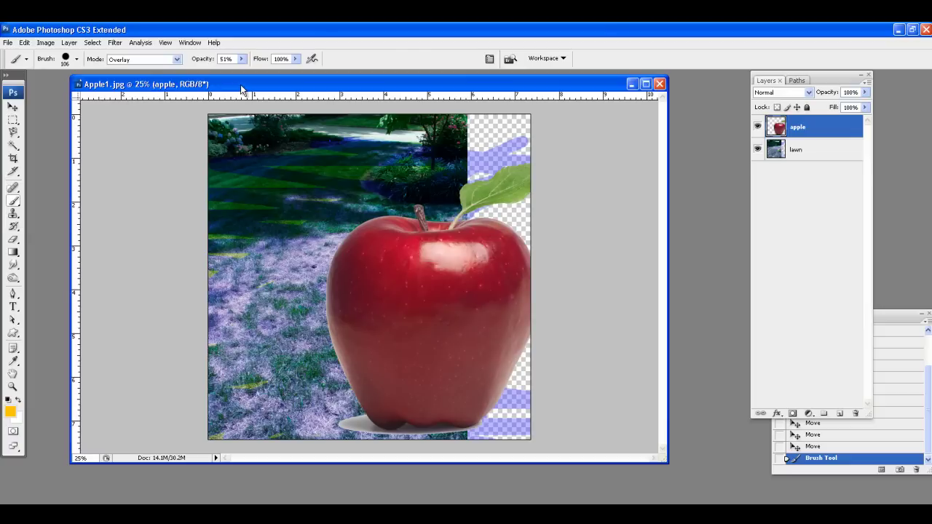
{"action": "left_click", "coordinate": [77, 60]}
{"action": "left_click_drag", "start_coordinate": [92, 92], "coordinate": [103, 92]}
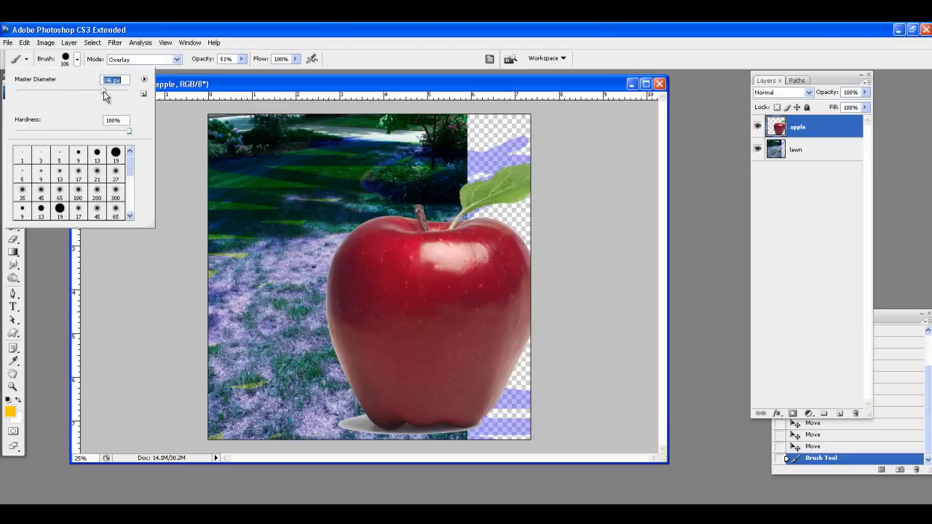
{"action": "left_click", "coordinate": [203, 85]}
{"action": "mouse_move", "coordinate": [443, 258]}
{"action": "left_mouse_down"}
{"action": "mouse_move", "coordinate": [453, 288]}
{"action": "mouse_move", "coordinate": [389, 269]}
{"action": "mouse_move", "coordinate": [342, 278]}
{"action": "mouse_move", "coordinate": [368, 305]}
{"action": "mouse_move", "coordinate": [339, 347]}
{"action": "mouse_move", "coordinate": [353, 318]}
{"action": "mouse_move", "coordinate": [348, 277]}
{"action": "mouse_move", "coordinate": [430, 269]}
{"action": "mouse_move", "coordinate": [483, 344]}
{"action": "mouse_move", "coordinate": [533, 337]}
{"action": "mouse_move", "coordinate": [508, 321]}
{"action": "mouse_move", "coordinate": [517, 306]}
{"action": "mouse_move", "coordinate": [350, 277]}
{"action": "mouse_move", "coordinate": [313, 323]}
{"action": "mouse_move", "coordinate": [297, 280]}
{"action": "mouse_move", "coordinate": [264, 264]}
{"action": "mouse_move", "coordinate": [248, 195]}
{"action": "mouse_move", "coordinate": [225, 193]}
{"action": "mouse_move", "coordinate": [218, 206]}
{"action": "mouse_move", "coordinate": [336, 191]}
{"action": "mouse_move", "coordinate": [330, 178]}
{"action": "mouse_move", "coordinate": [238, 306]}
{"action": "mouse_move", "coordinate": [284, 329]}
{"action": "mouse_move", "coordinate": [242, 338]}
{"action": "mouse_move", "coordinate": [262, 359]}
{"action": "mouse_move", "coordinate": [245, 408]}
{"action": "mouse_move", "coordinate": [287, 412]}
{"action": "left_mouse_up"}
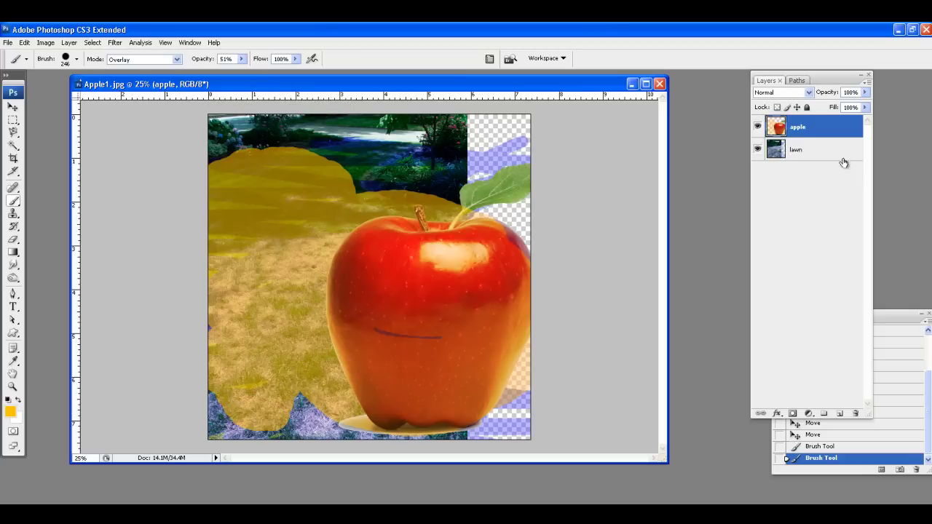
Hide the apple layer to view the painted lawn layer alone, and show the apple layer again.
{"action": "left_click", "coordinate": [758, 127]}
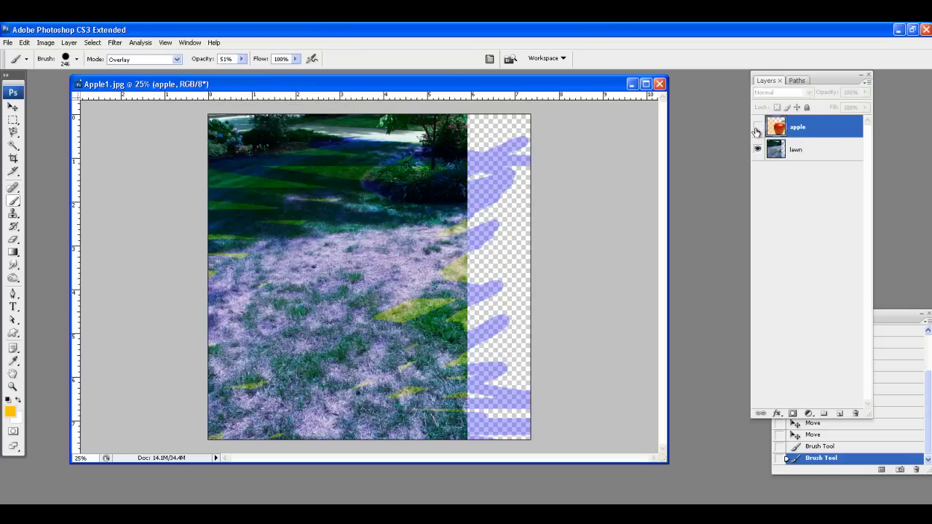
{"action": "left_click", "coordinate": [757, 127]}
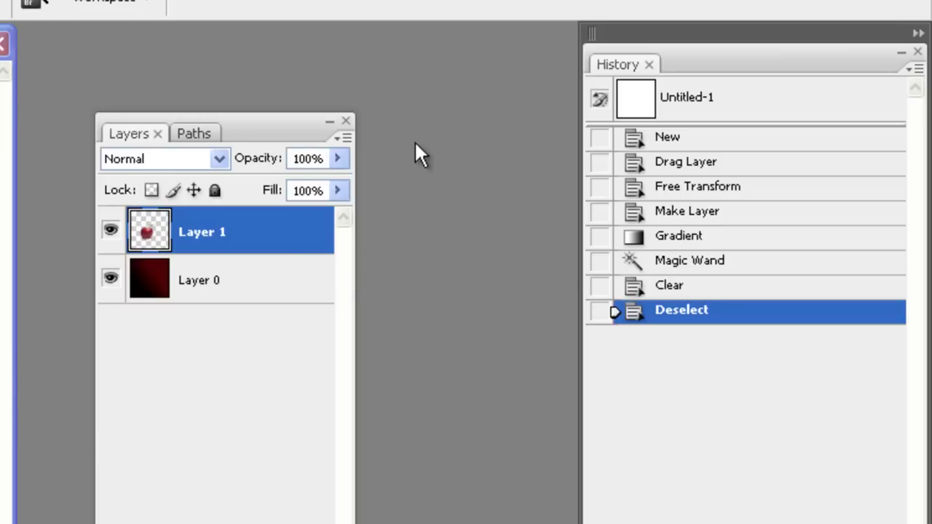
Examine the commands available for layers, paths and history, and return to the layer list.
{"action": "left_click", "coordinate": [344, 140]}
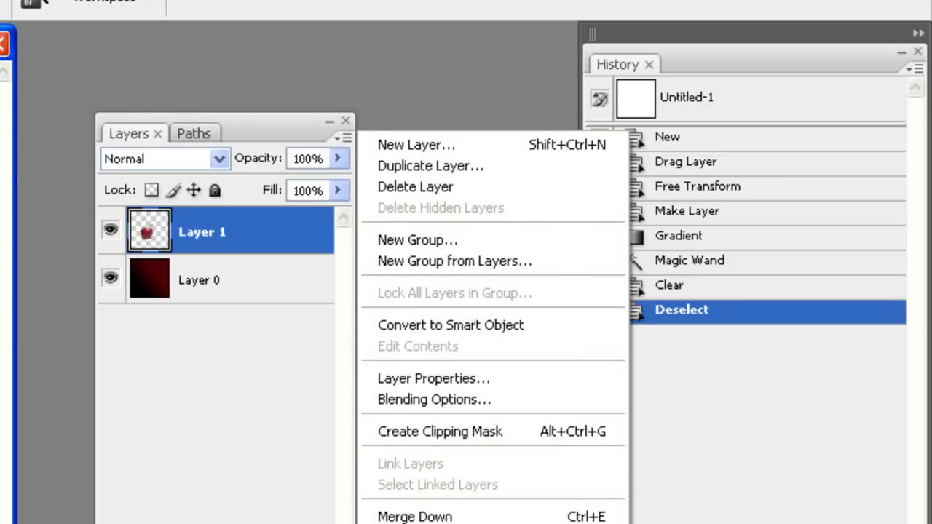
{"action": "left_click", "coordinate": [193, 137]}
{"action": "left_click", "coordinate": [207, 134]}
{"action": "left_click", "coordinate": [342, 138]}
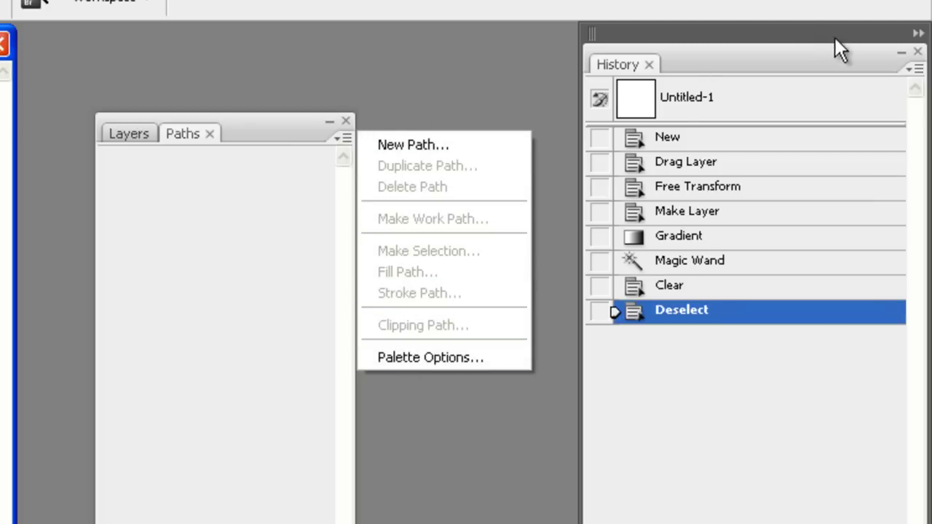
{"action": "left_click", "coordinate": [915, 70]}
{"action": "left_click", "coordinate": [916, 69]}
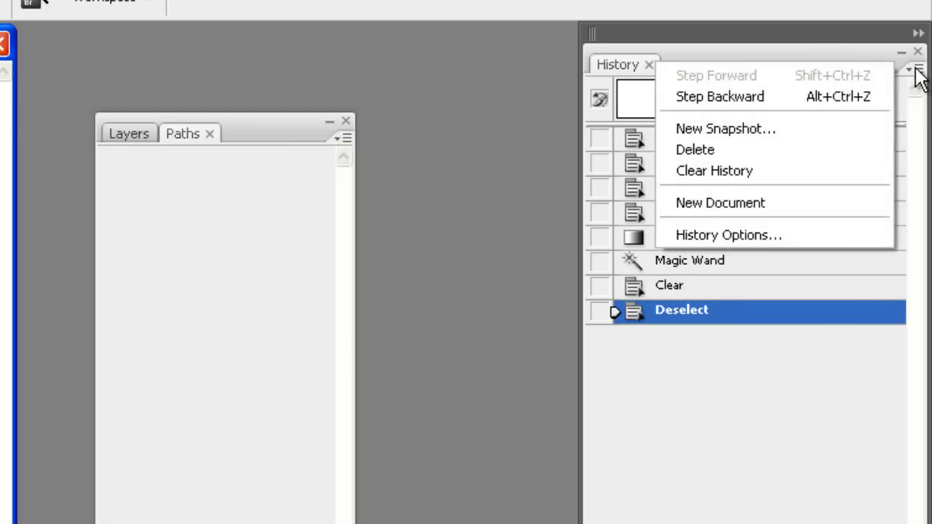
{"action": "left_click", "coordinate": [115, 129]}
{"action": "left_click", "coordinate": [127, 134]}
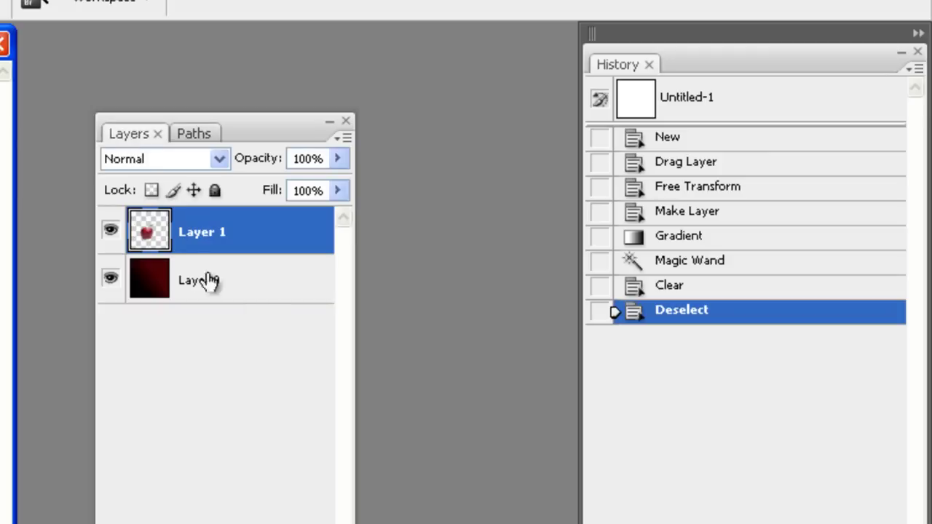
Add a new empty layer above the apple layer with Normal mode and 100% opacity.
{"action": "left_click", "coordinate": [347, 139]}
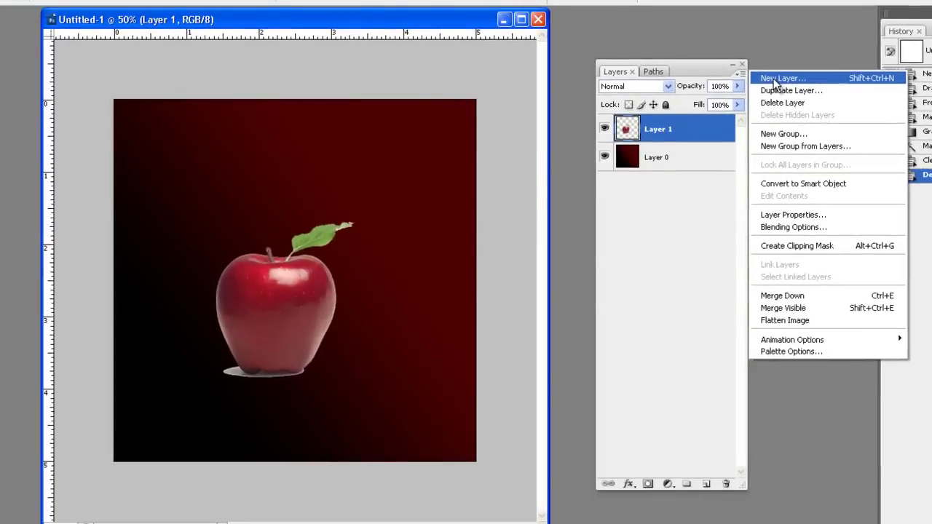
{"action": "left_click", "coordinate": [677, 96]}
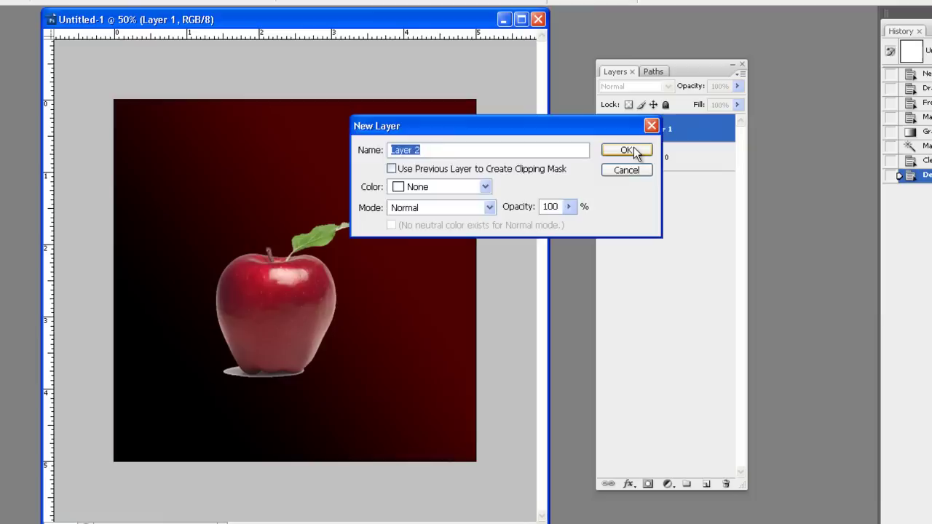
{"action": "left_click", "coordinate": [628, 150]}
{"action": "left_click", "coordinate": [689, 163]}
{"action": "left_click", "coordinate": [691, 187]}
{"action": "left_click", "coordinate": [691, 164]}
{"action": "left_click", "coordinate": [693, 137]}
{"action": "left_click", "coordinate": [693, 156]}
{"action": "left_click", "coordinate": [694, 133]}
{"action": "left_click", "coordinate": [742, 74]}
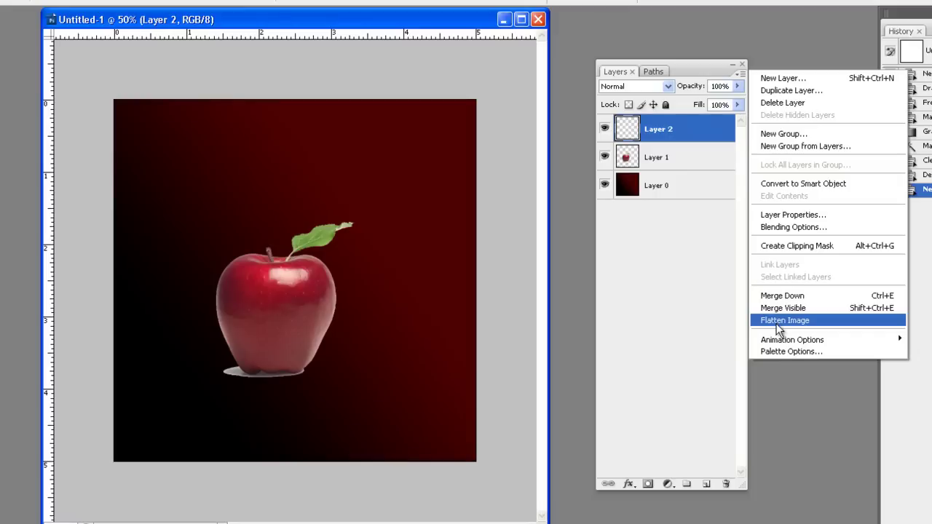
{"action": "left_click", "coordinate": [578, 255]}
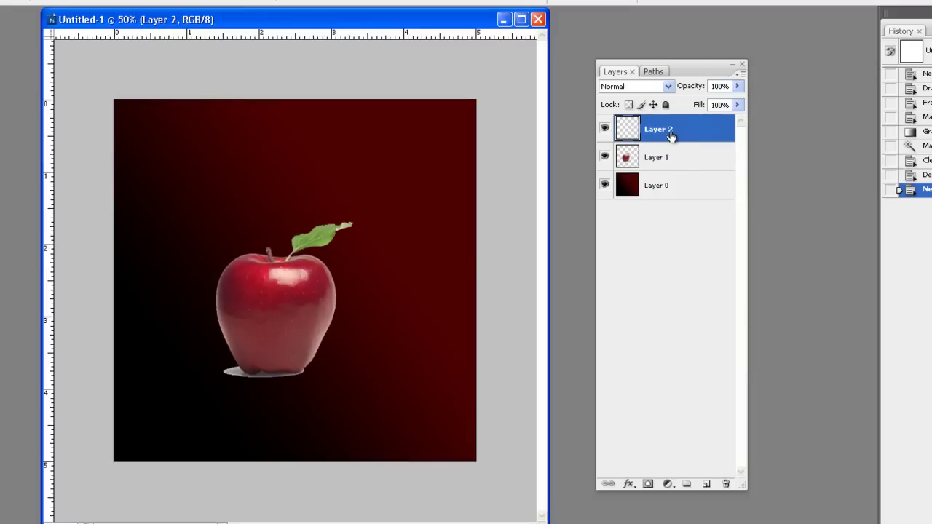
Choose the hard 19 px brush and paint an orange-yellow scribble over the upper part of the apple on the new layer.
{"action": "left_click", "coordinate": [134, 2]}
{"action": "left_click", "coordinate": [104, 20]}
{"action": "left_click", "coordinate": [20, 5]}
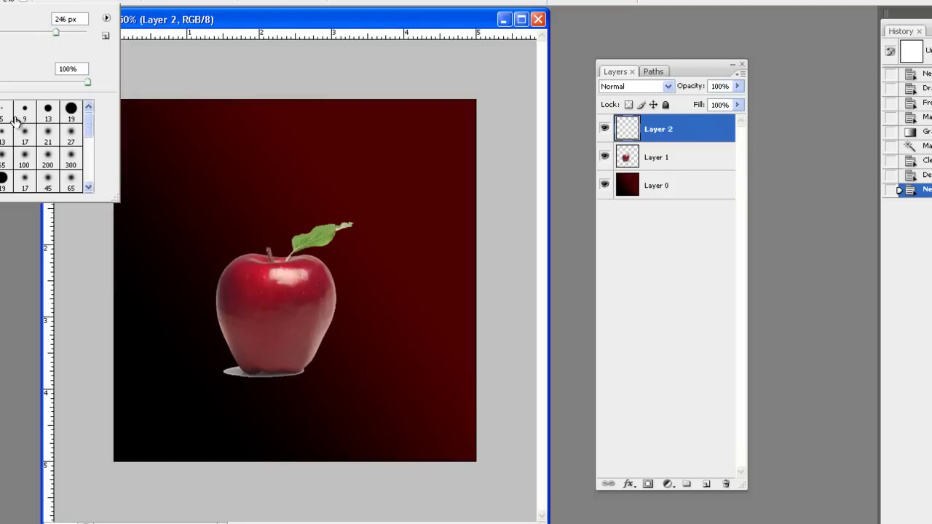
{"action": "left_click", "coordinate": [72, 115]}
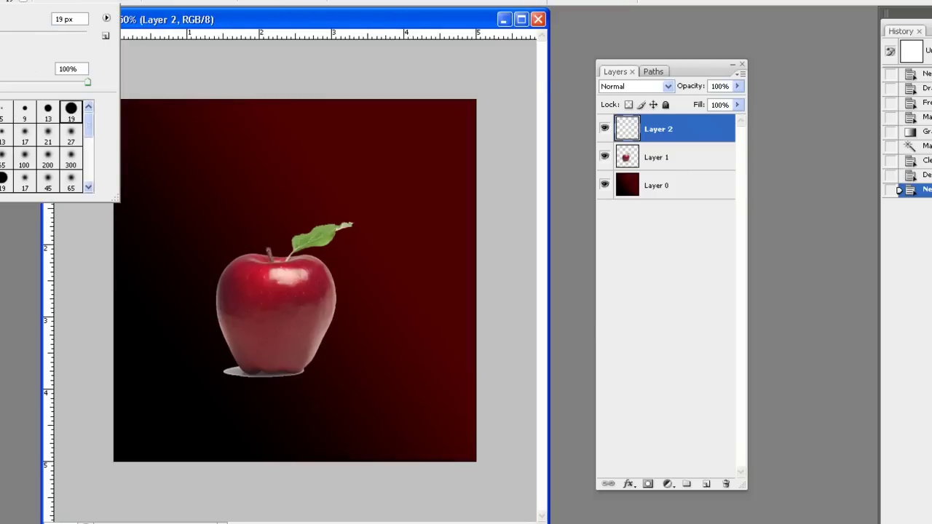
{"action": "left_click", "coordinate": [505, 95]}
{"action": "left_click", "coordinate": [641, 98]}
{"action": "mouse_move", "coordinate": [277, 216]}
{"action": "left_mouse_down"}
{"action": "mouse_move", "coordinate": [341, 275]}
{"action": "mouse_move", "coordinate": [357, 244]}
{"action": "mouse_move", "coordinate": [195, 251]}
{"action": "mouse_move", "coordinate": [261, 289]}
{"action": "mouse_move", "coordinate": [379, 275]}
{"action": "mouse_move", "coordinate": [226, 222]}
{"action": "mouse_move", "coordinate": [341, 191]}
{"action": "mouse_move", "coordinate": [225, 217]}
{"action": "mouse_move", "coordinate": [244, 237]}
{"action": "left_mouse_up"}
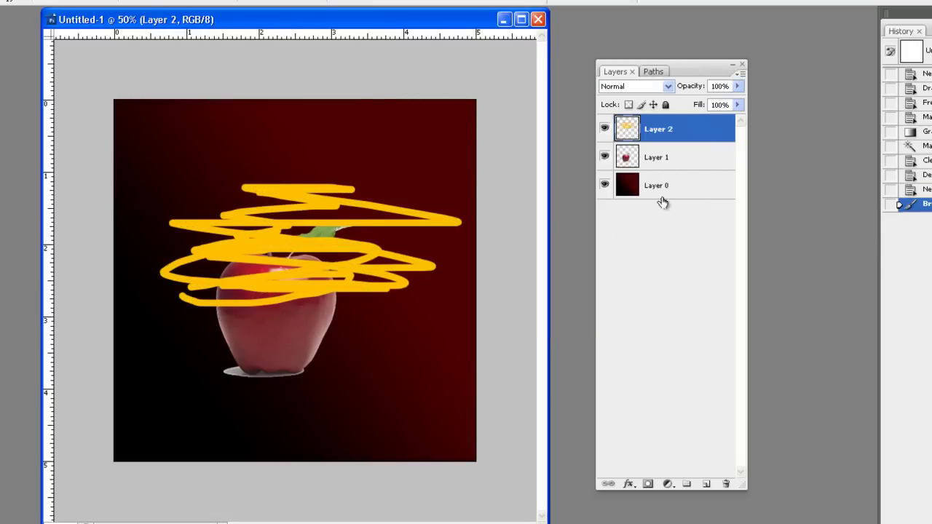
Toggle the scribble layer's visibility and merge it down into the apple layer.
{"action": "left_click", "coordinate": [605, 129]}
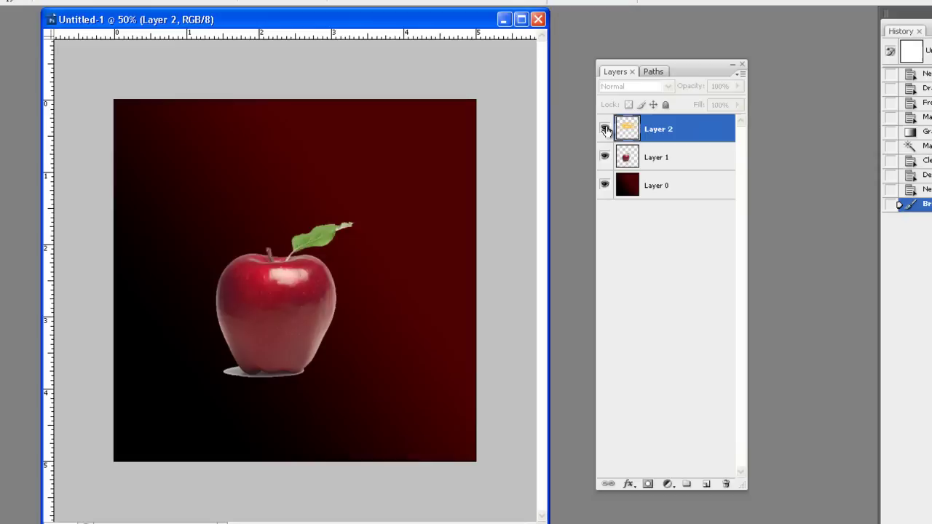
{"action": "left_click", "coordinate": [605, 129]}
{"action": "left_click", "coordinate": [745, 73]}
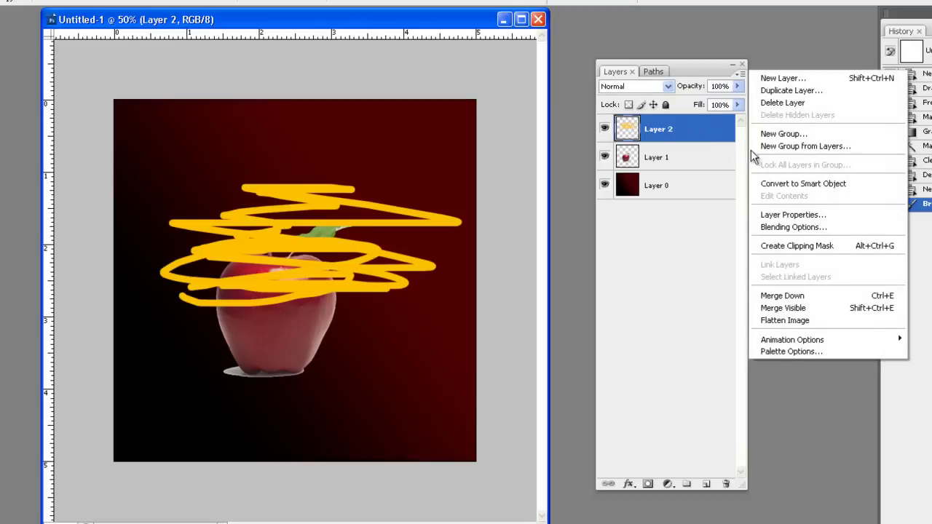
{"action": "left_click", "coordinate": [762, 296]}
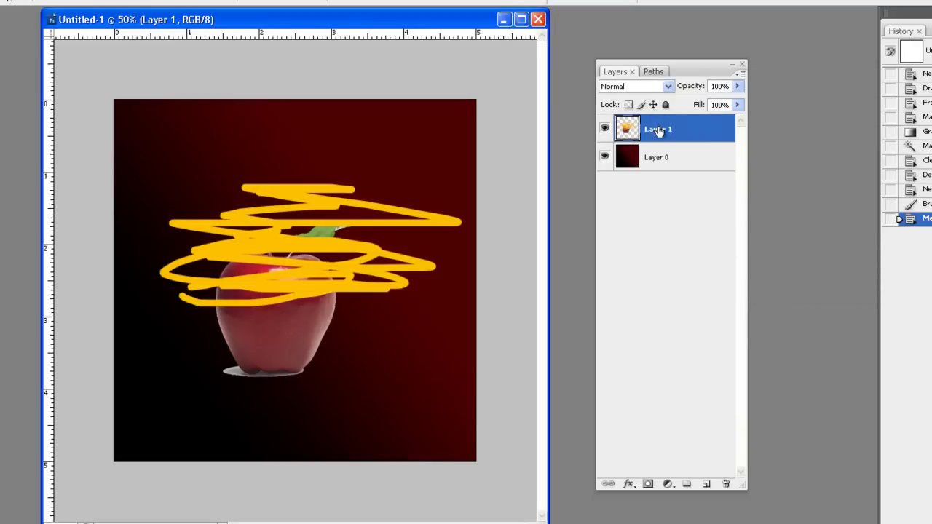
Move the merged apple and scribble slightly upward, and undo both the move and the merge.
{"action": "left_click", "coordinate": [605, 131]}
{"action": "left_click", "coordinate": [605, 131]}
{"action": "mouse_move", "coordinate": [311, 243]}
{"action": "left_mouse_down"}
{"action": "mouse_move", "coordinate": [223, 192]}
{"action": "mouse_move", "coordinate": [304, 227]}
{"action": "left_mouse_up"}
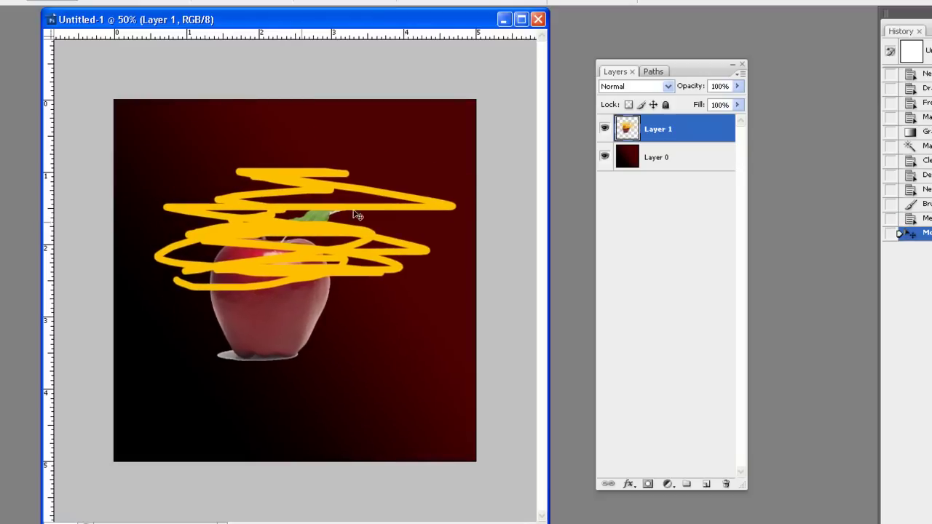
{"action": "key", "text": "alt+e"}
{"action": "key", "text": "Return"}
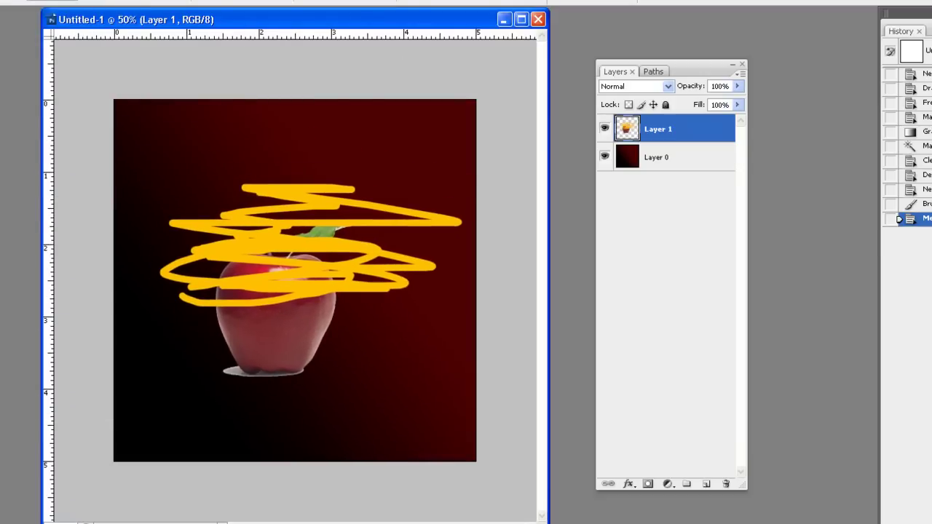
{"action": "key", "text": "ctrl+z"}
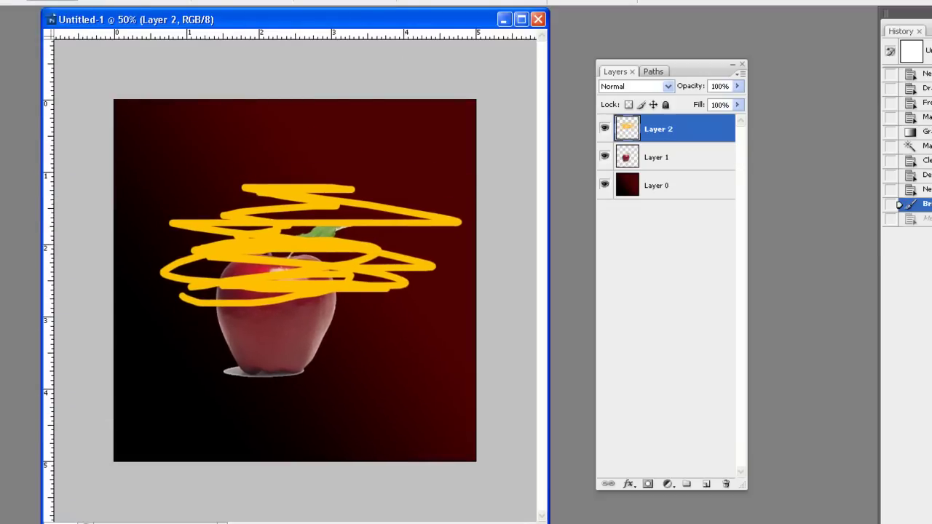
Hide the apple layer and merge the visible scribble and gradient layers.
{"action": "left_click", "coordinate": [742, 74]}
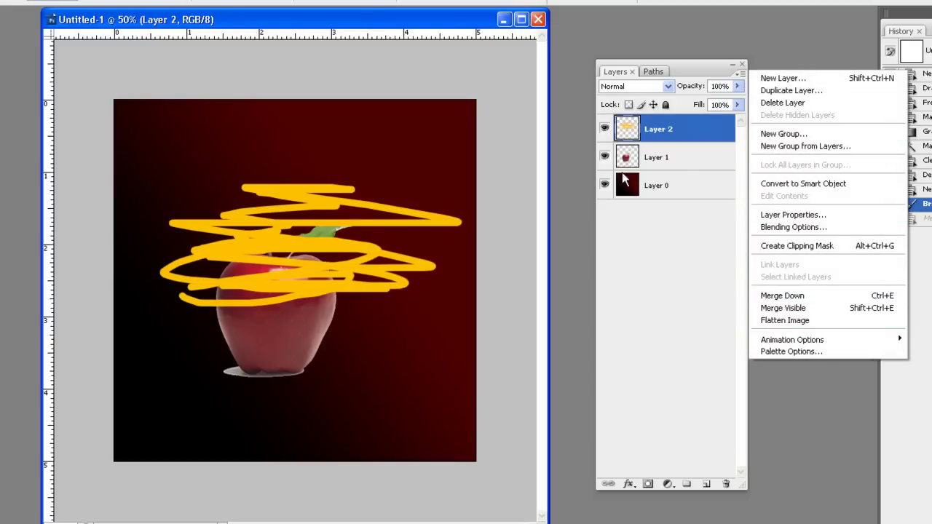
{"action": "left_click", "coordinate": [605, 157]}
{"action": "left_click", "coordinate": [605, 157]}
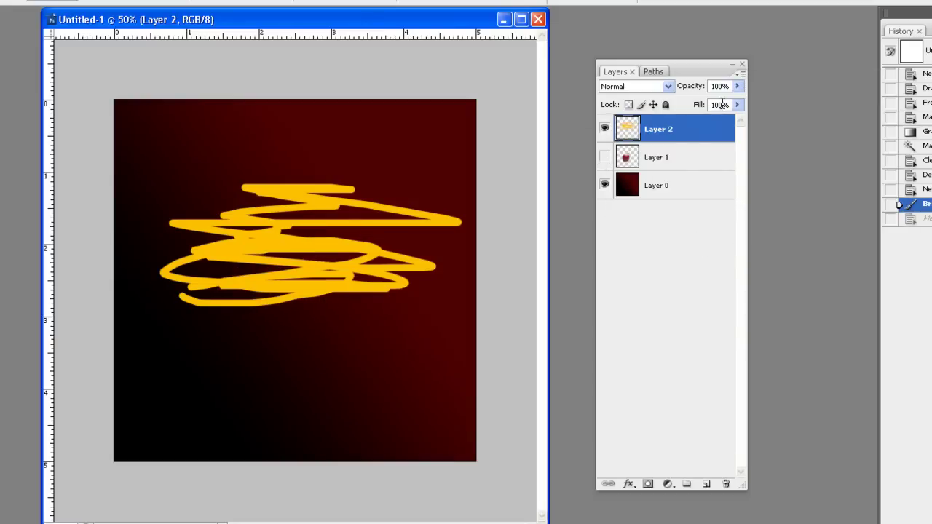
{"action": "left_click", "coordinate": [741, 74]}
{"action": "left_click", "coordinate": [794, 307]}
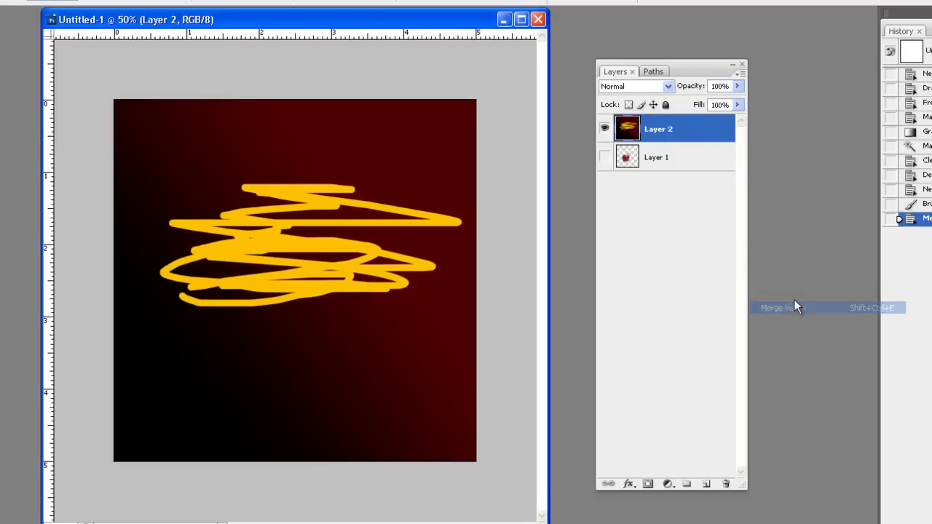
Toggle the merged layer's visibility, show the apple layer, and undo the Merge Visible operation.
{"action": "left_click", "coordinate": [604, 131]}
{"action": "left_click", "coordinate": [605, 131]}
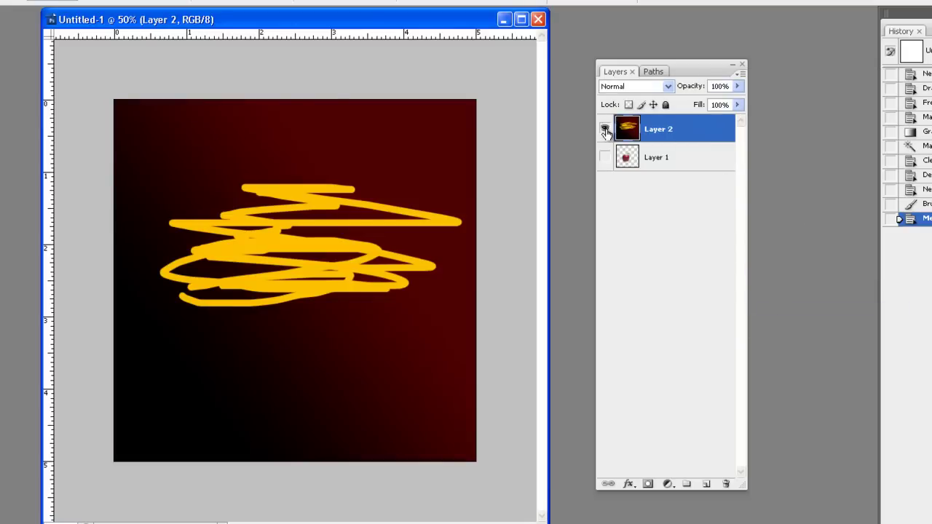
{"action": "left_click", "coordinate": [604, 130]}
{"action": "left_click", "coordinate": [605, 130]}
{"action": "left_click", "coordinate": [605, 156]}
{"action": "key", "text": "ctrl+z"}
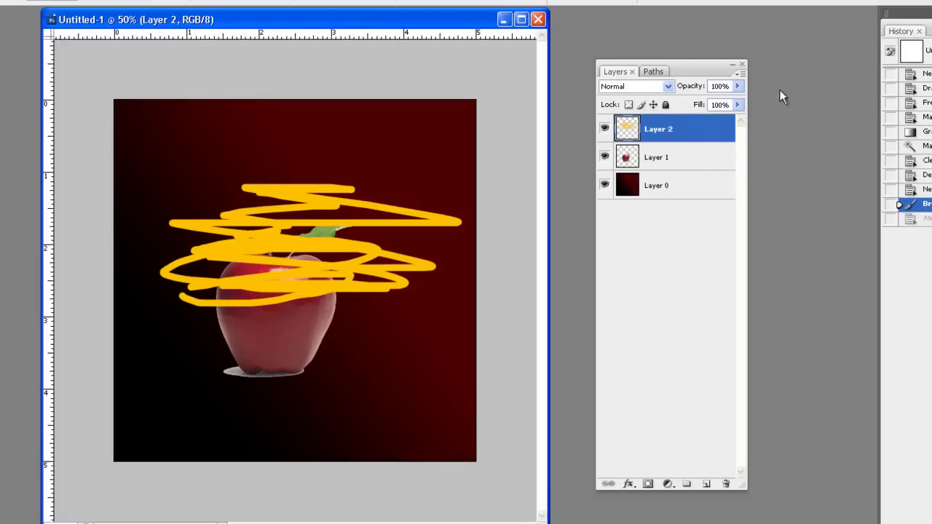
Flatten the image and try to move the flattened background.
{"action": "left_click", "coordinate": [744, 77]}
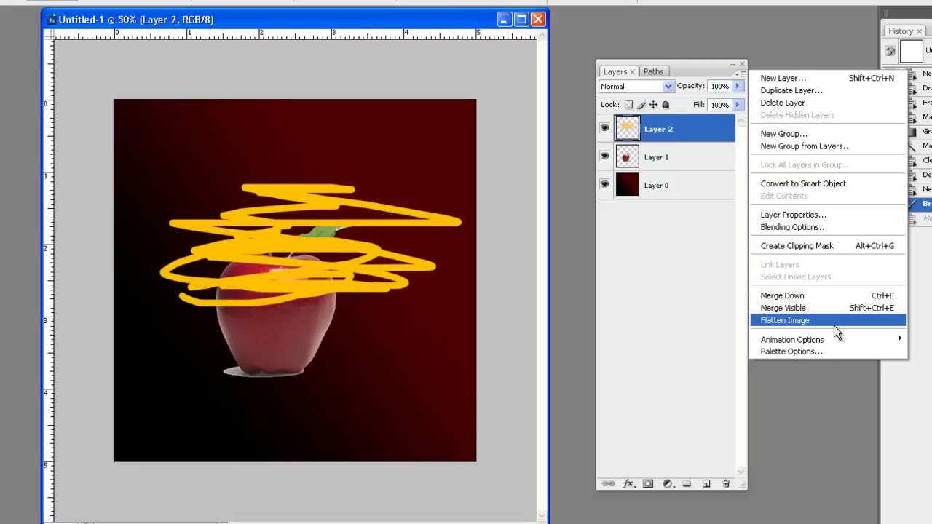
{"action": "left_click", "coordinate": [793, 330]}
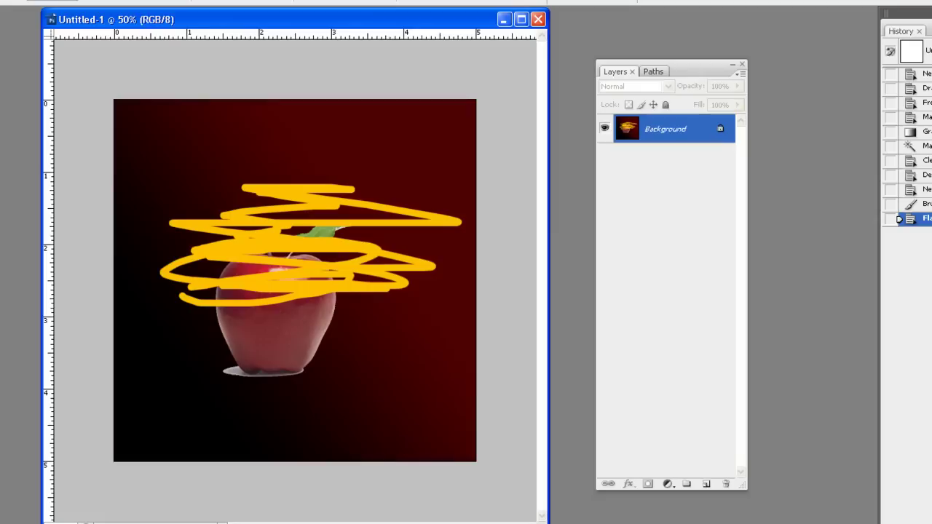
{"action": "left_click", "coordinate": [253, 286]}
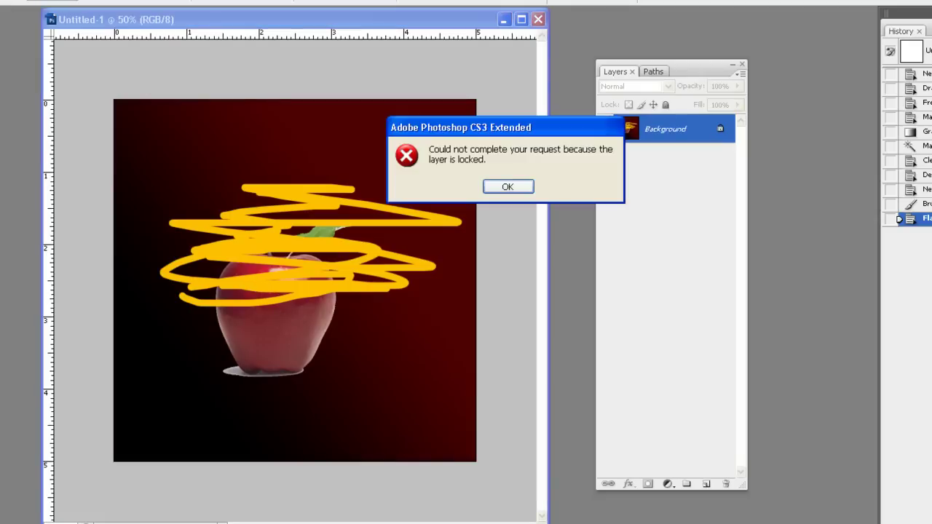
{"action": "left_click", "coordinate": [499, 186]}
Undo the flattening and show the apple layer again.
{"action": "key", "text": "alt+e"}
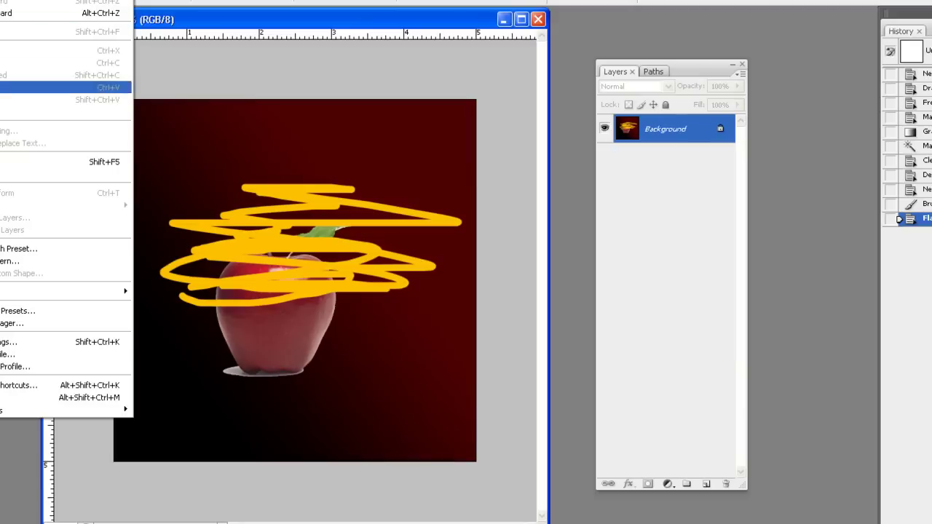
{"action": "key", "text": "ctrl+z"}
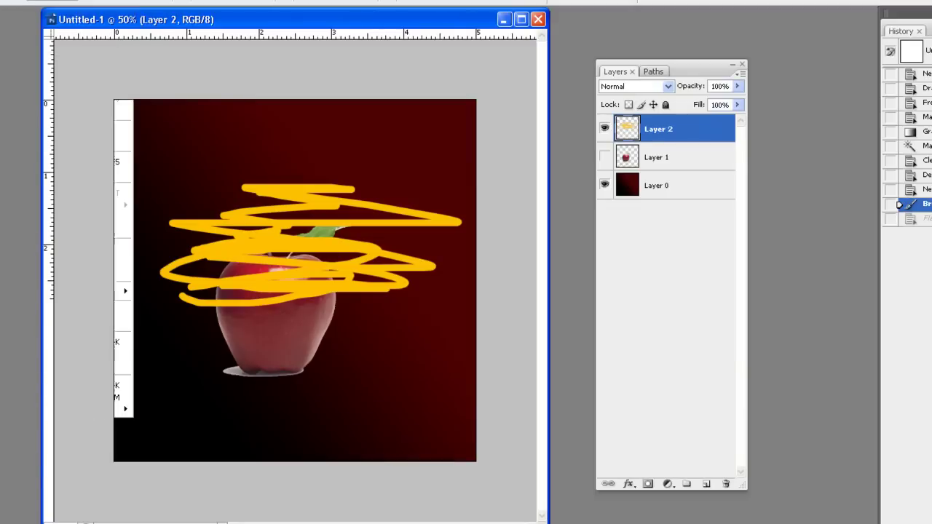
{"action": "left_click", "coordinate": [604, 157]}
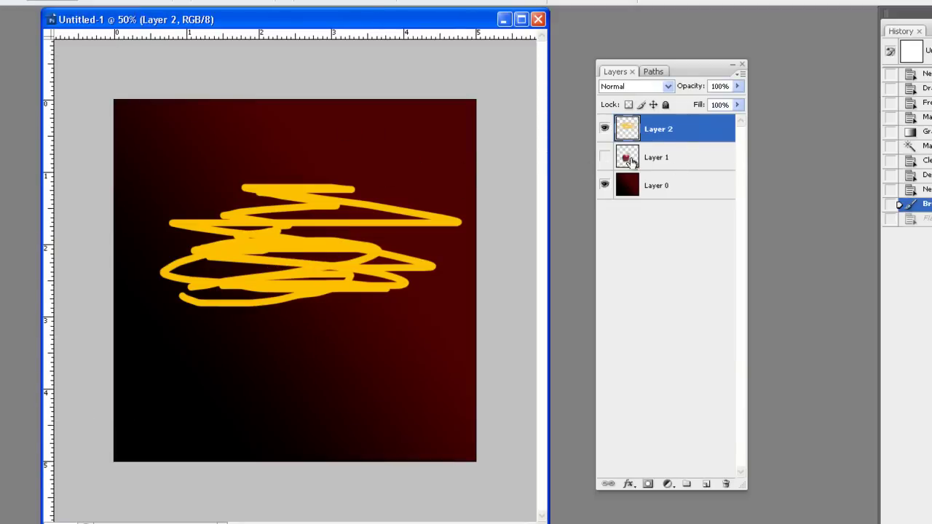
{"action": "left_click", "coordinate": [605, 157]}
{"action": "left_click", "coordinate": [741, 75]}
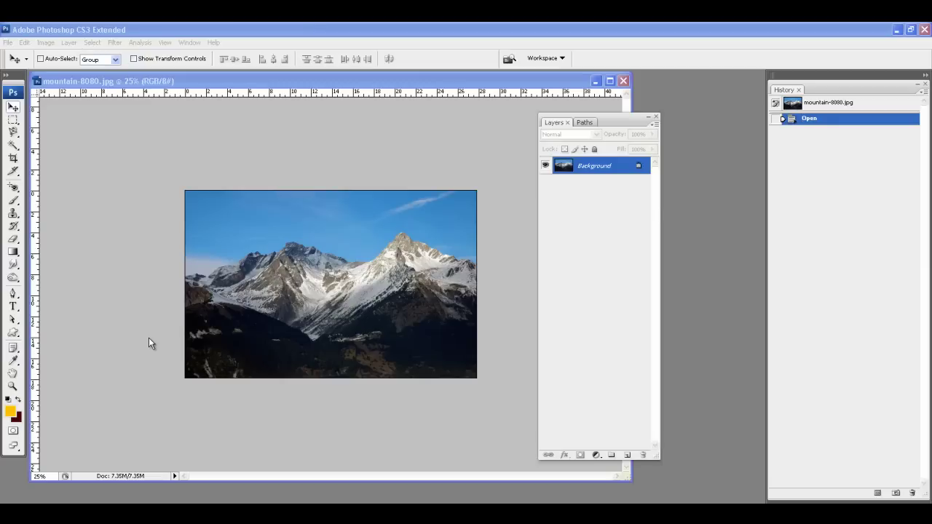
Start a Save As of mountain-8080 in the EXAMPLE FILES folder with the format set to Photoshop (*.PSD;*.PDD).
{"action": "left_click", "coordinate": [249, 83]}
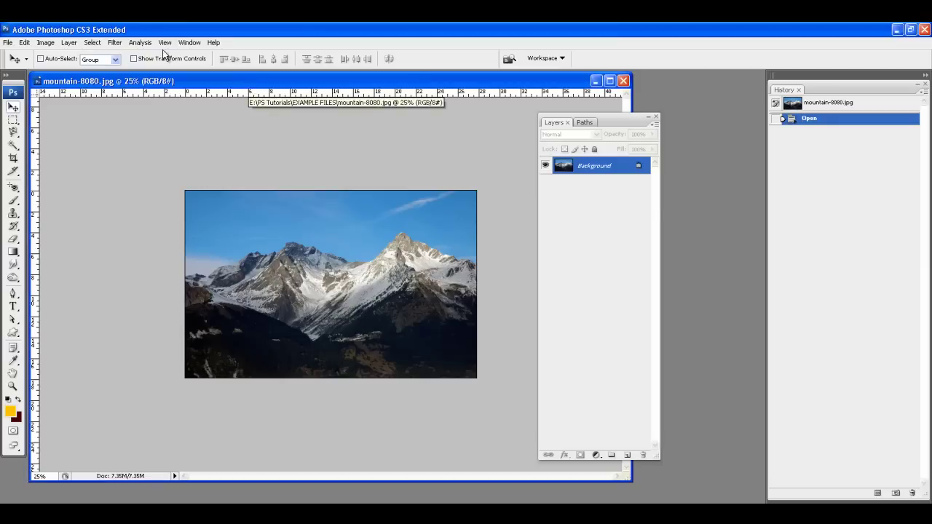
{"action": "left_click", "coordinate": [7, 42]}
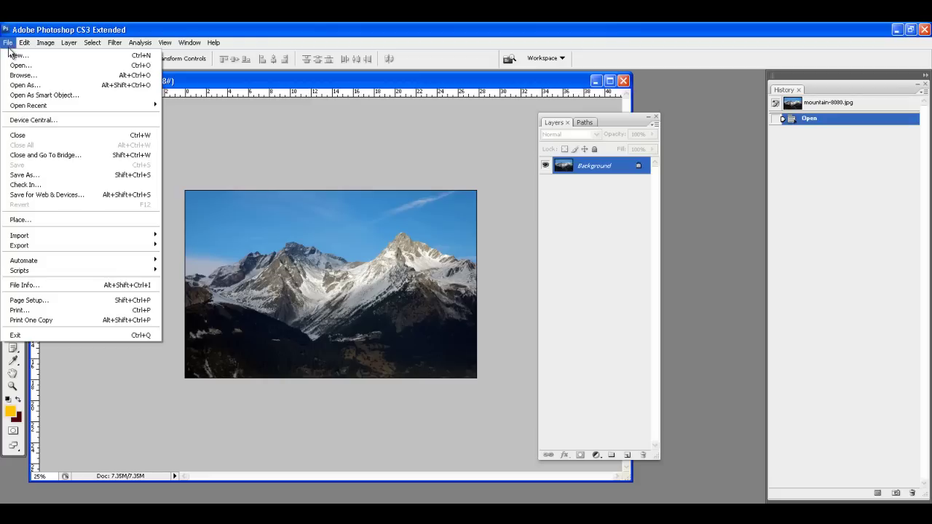
{"action": "left_click", "coordinate": [22, 180]}
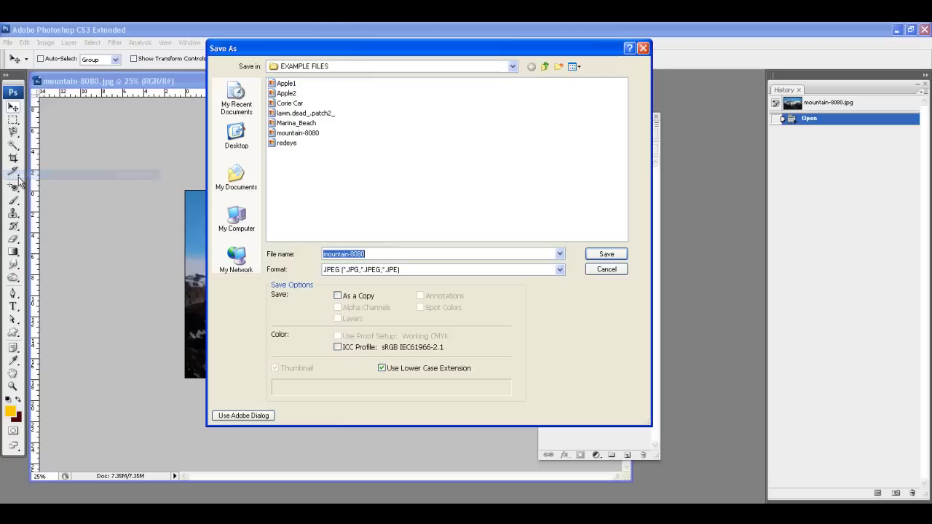
{"action": "left_click", "coordinate": [373, 271]}
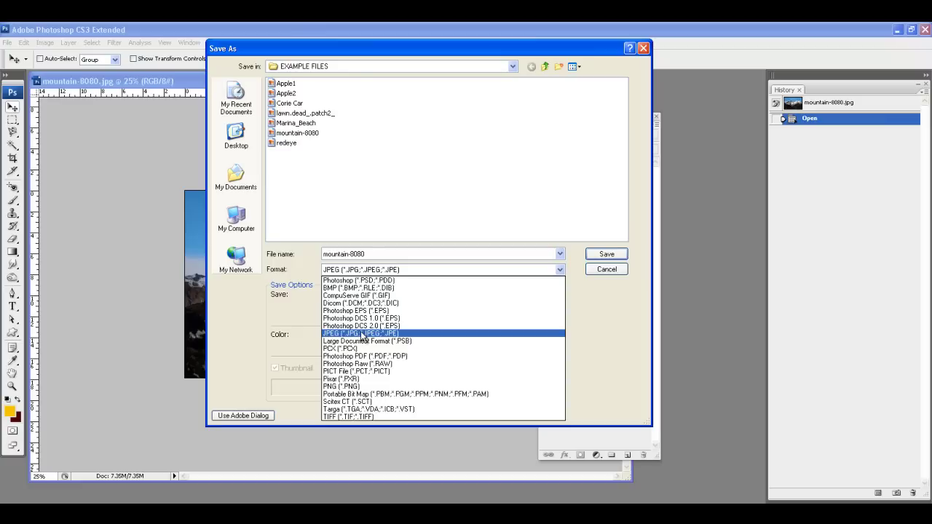
{"action": "left_click", "coordinate": [338, 281]}
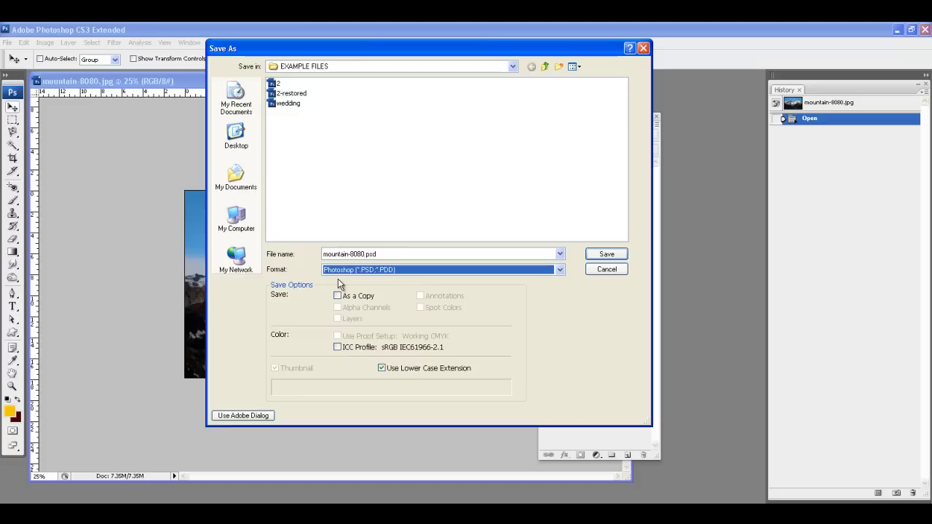